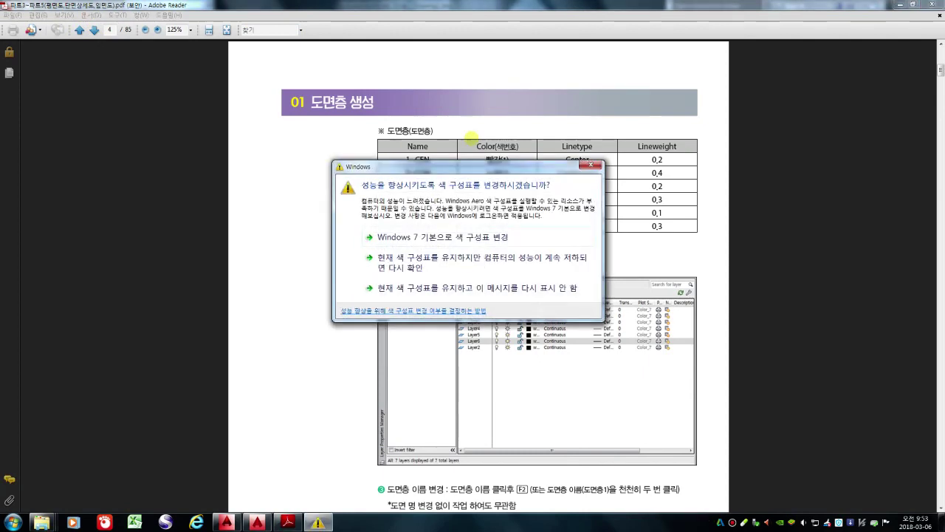
Step: Dismiss the Windows color scheme prompt over the PDF and switch to the empty Drawing1 in AutoCAD
click(593, 165)
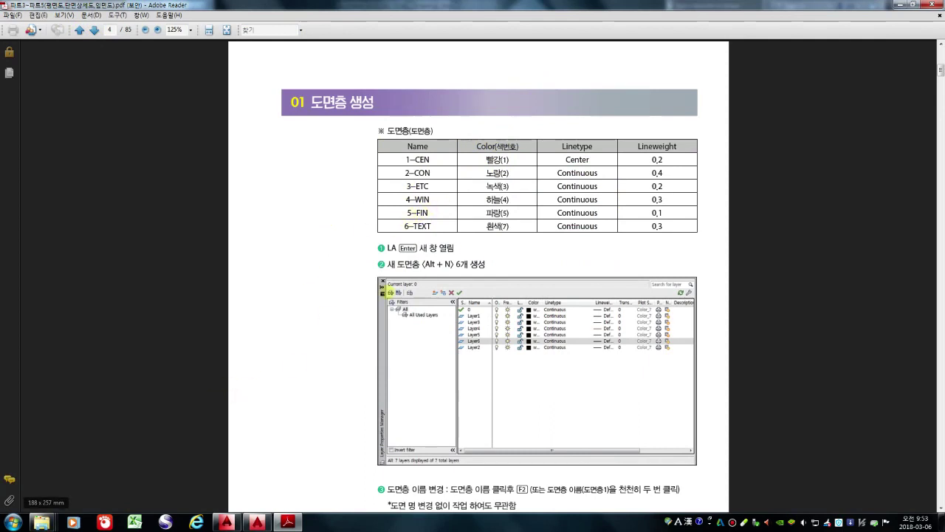
click(257, 522)
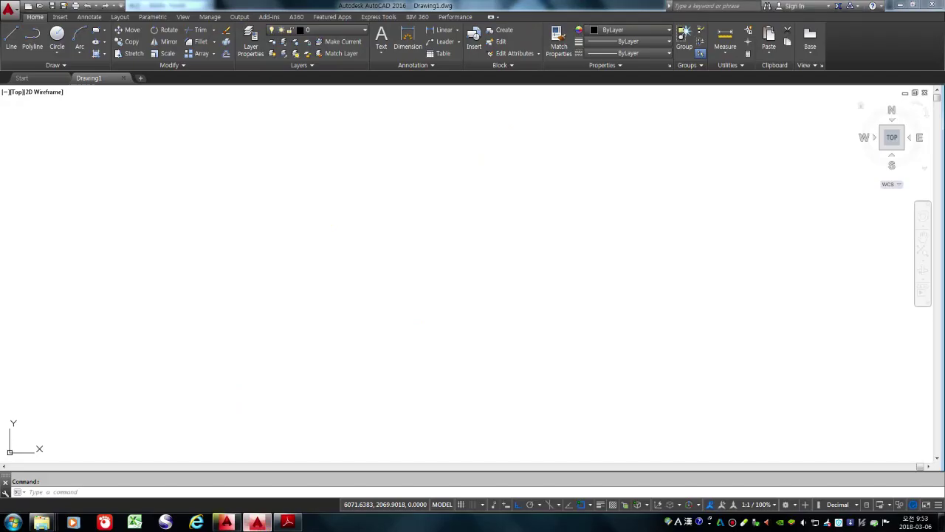
text(l)
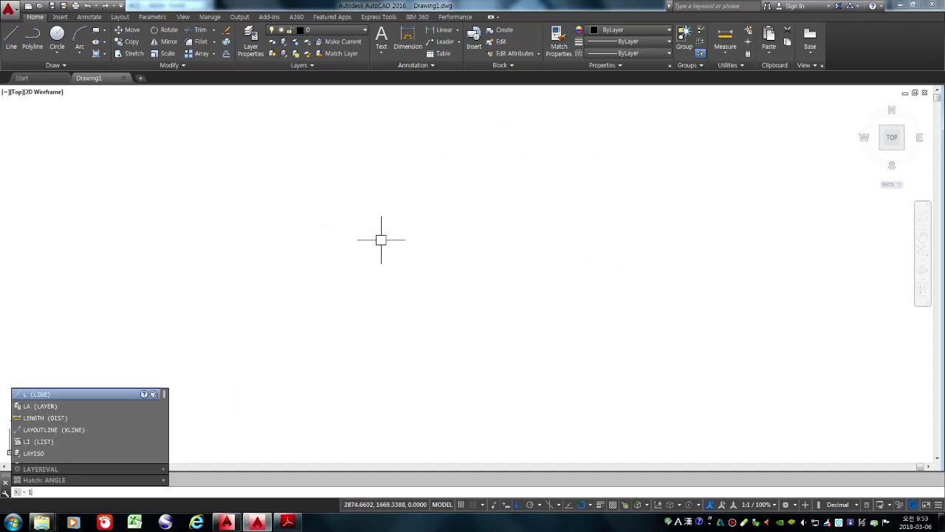
key(Return)
key(Escape)
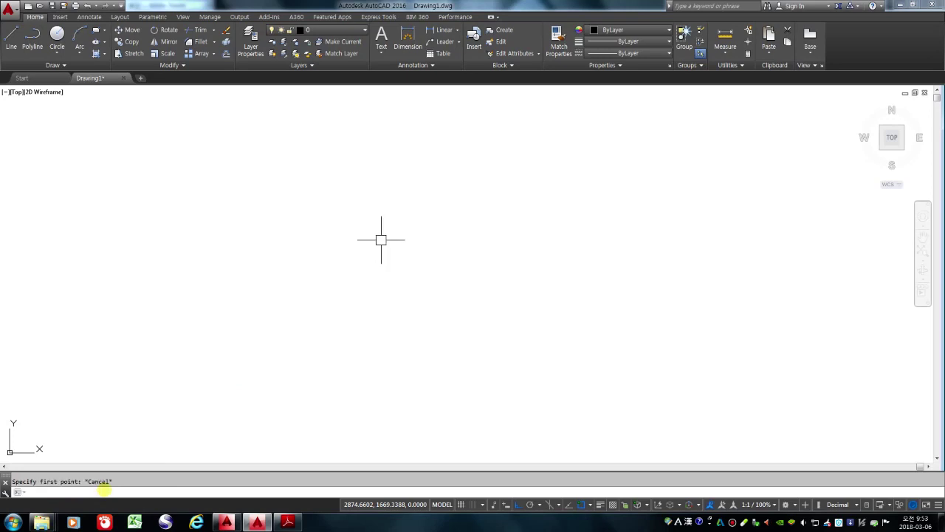
Step: Open the Layer Properties Manager and move it toward the middle of the drawing area
text(la)
key(Return)
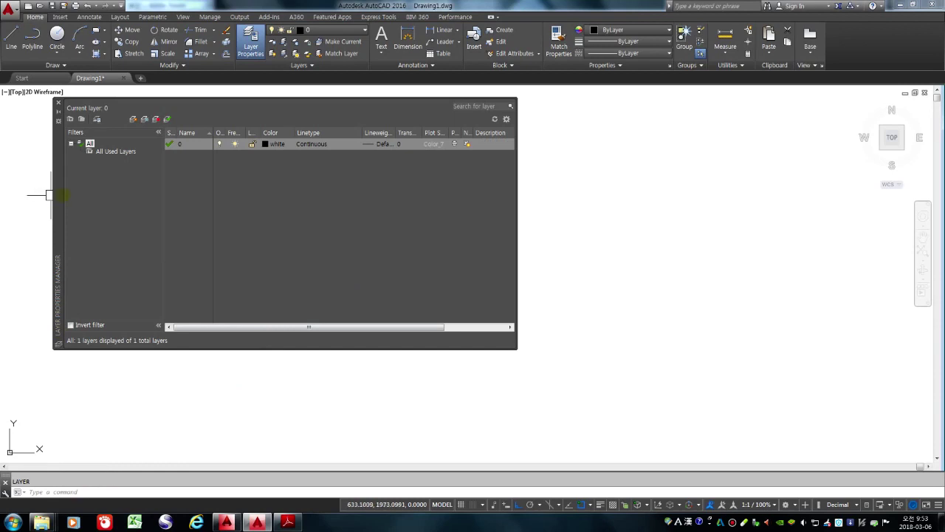
drag(61, 193, 195, 222)
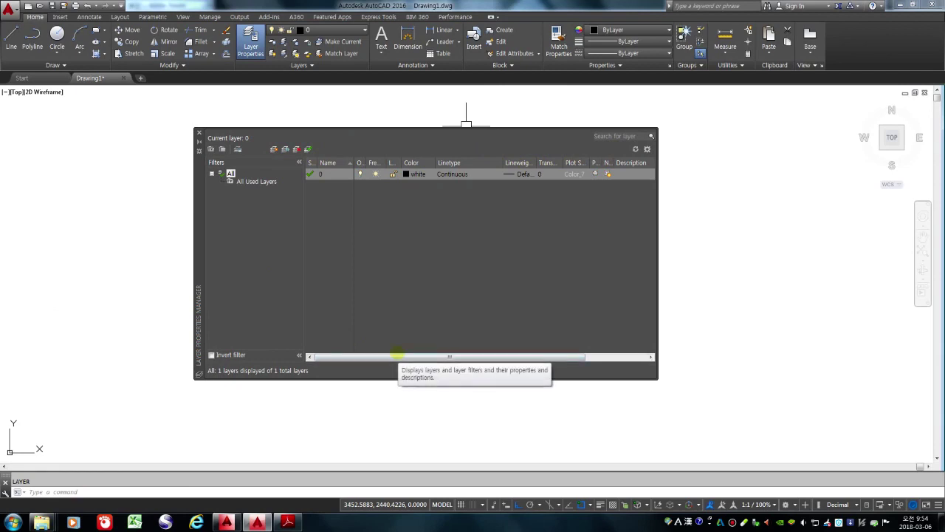
click(382, 358)
drag(382, 358, 334, 357)
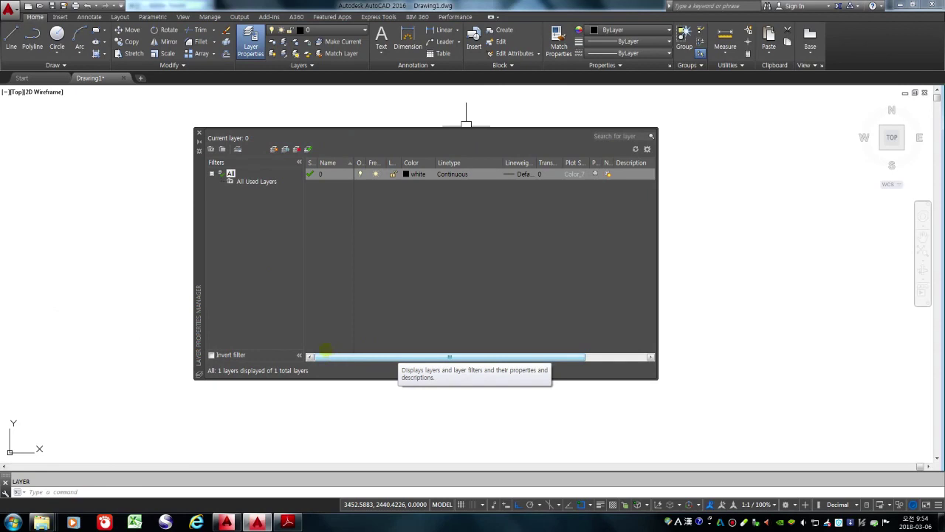
drag(199, 197, 202, 199)
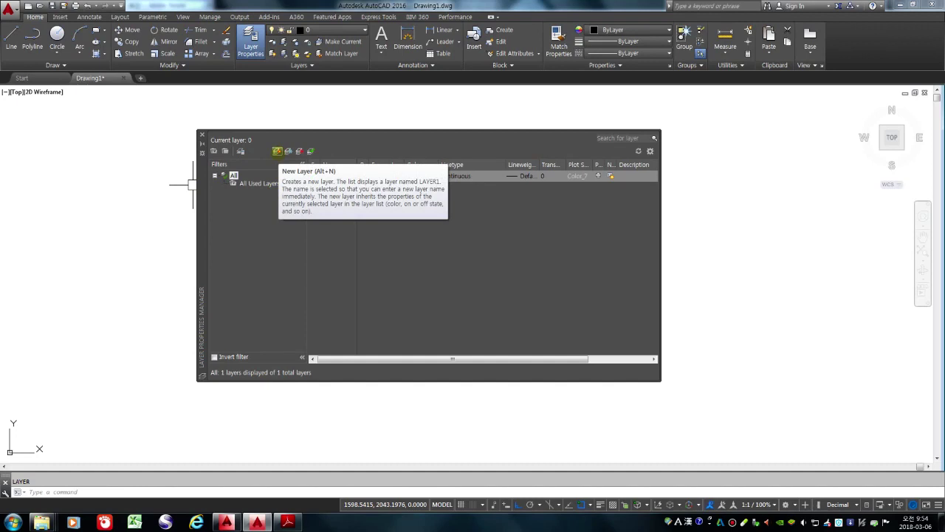
Step: Create six new layers below layer 0
click(277, 152)
click(277, 152)
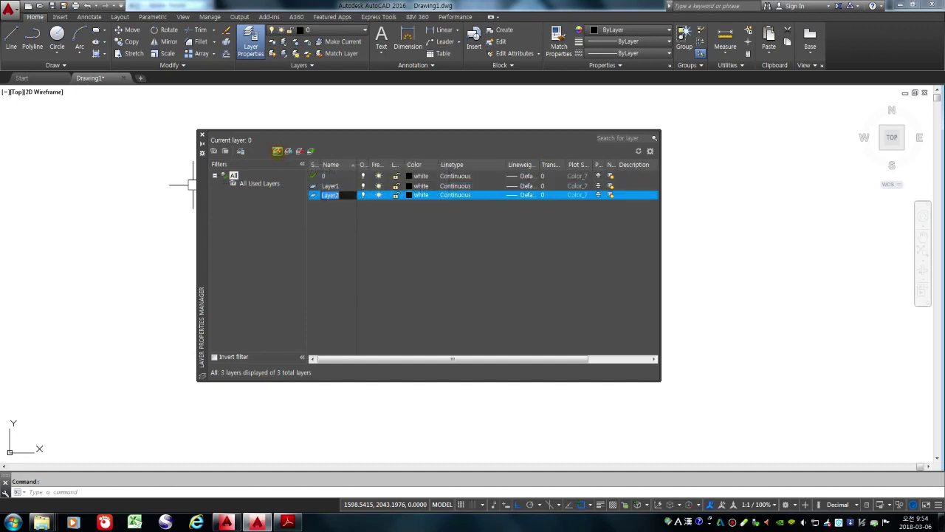
click(276, 151)
click(277, 151)
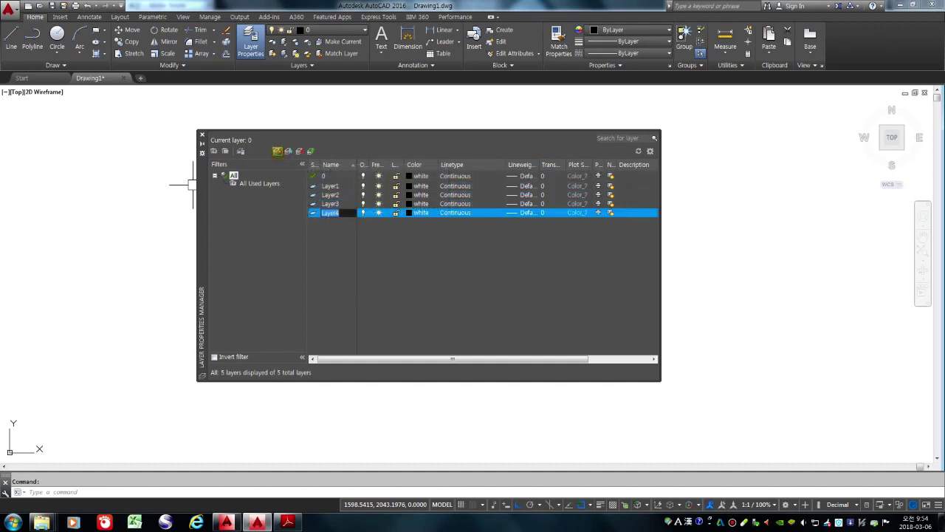
click(277, 151)
click(277, 151)
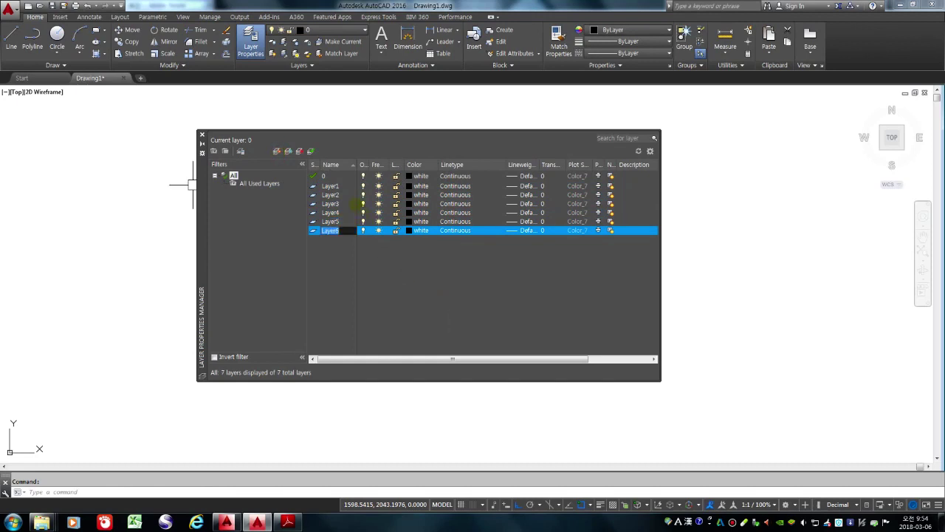
Step: Consult the layer table in the PDF in Adobe Reader, and rename Layer1 as 1-CEN in AutoCAD
click(334, 186)
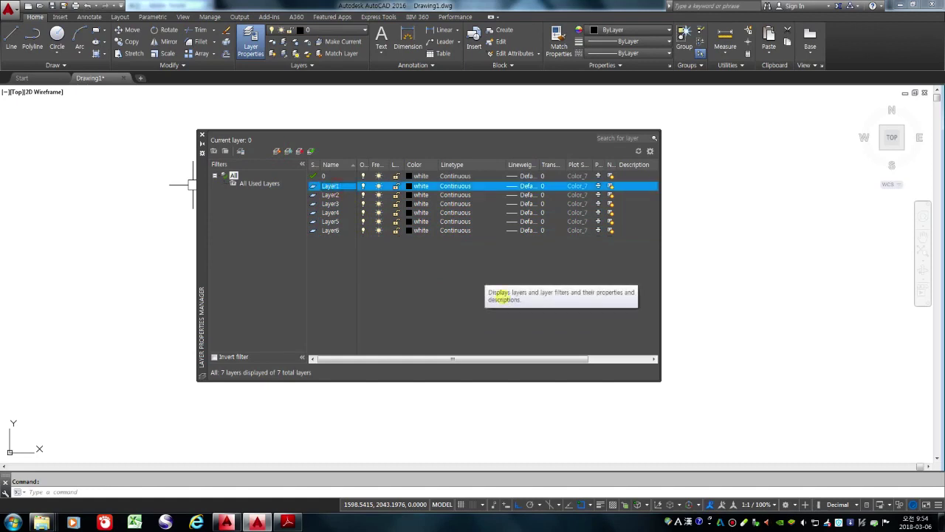
key(F2)
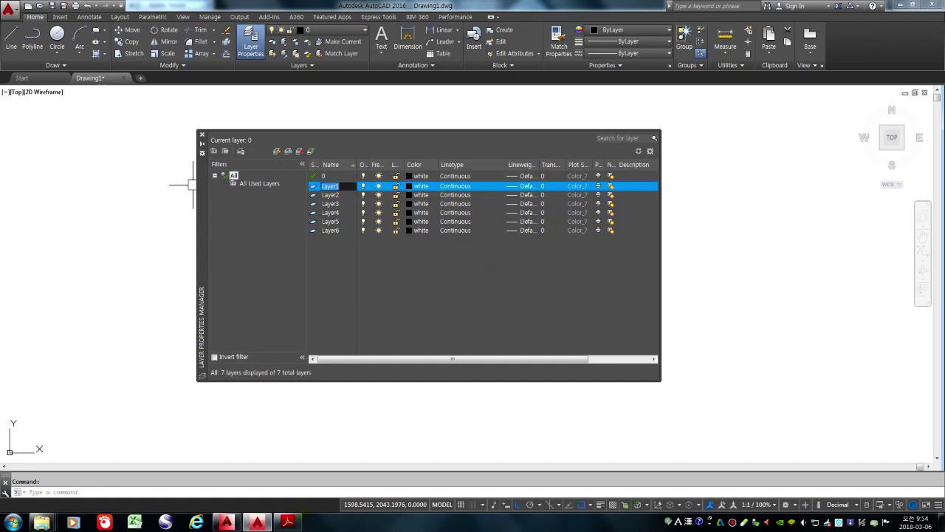
mouse_move(287, 522)
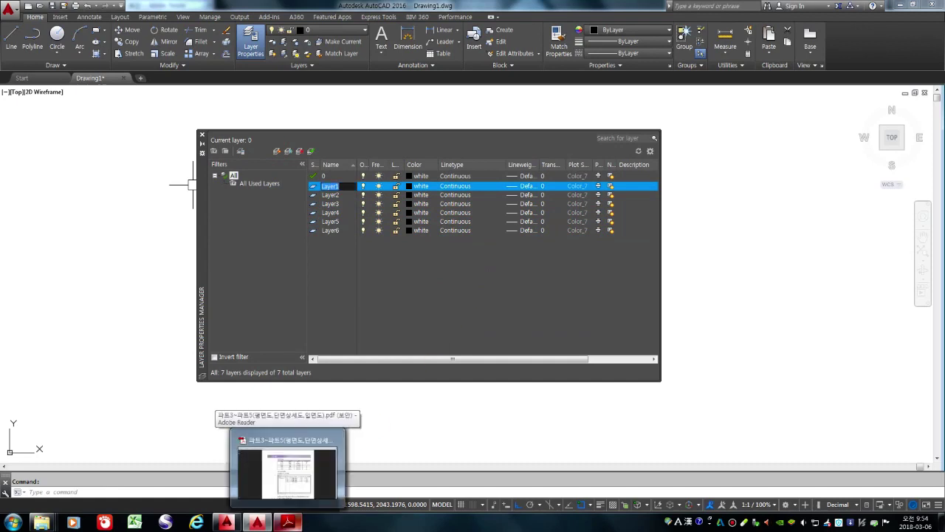
click(287, 472)
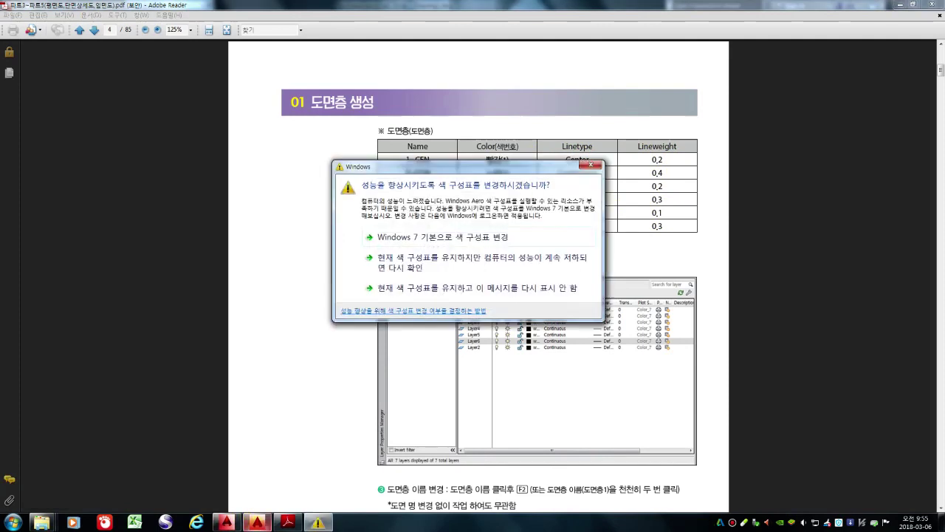
click(591, 165)
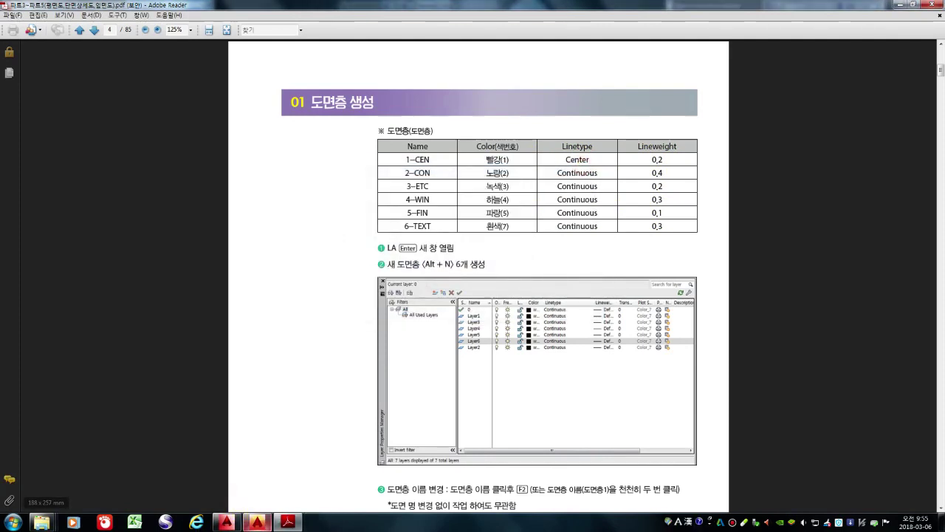
click(257, 522)
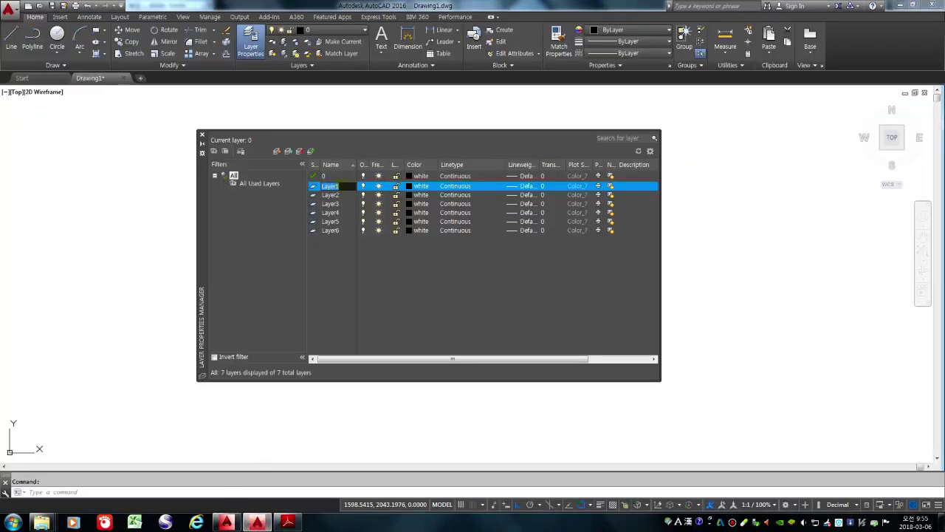
text(1)
text(-co)
key(BackSpace)
key(BackSpace)
text(CEN)
Step: Set the color of layer 1-CEN to red
click(420, 185)
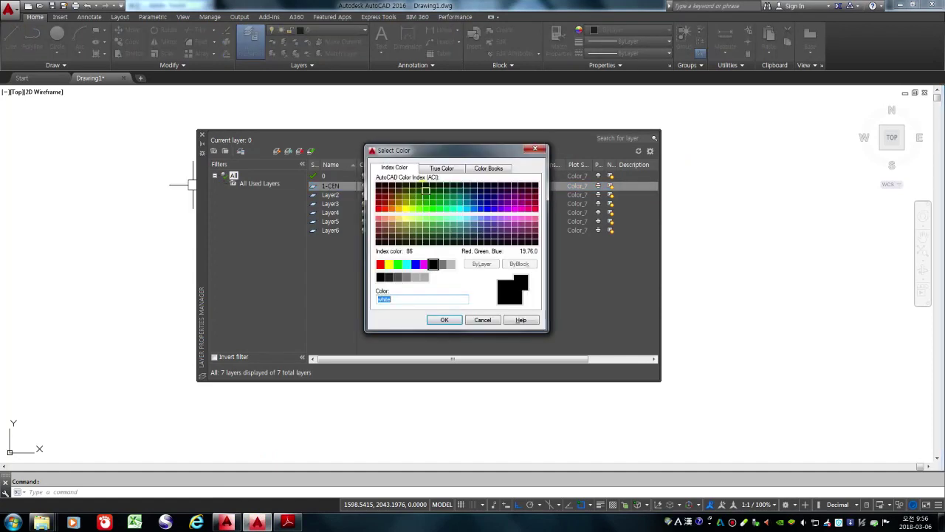
drag(446, 151, 574, 146)
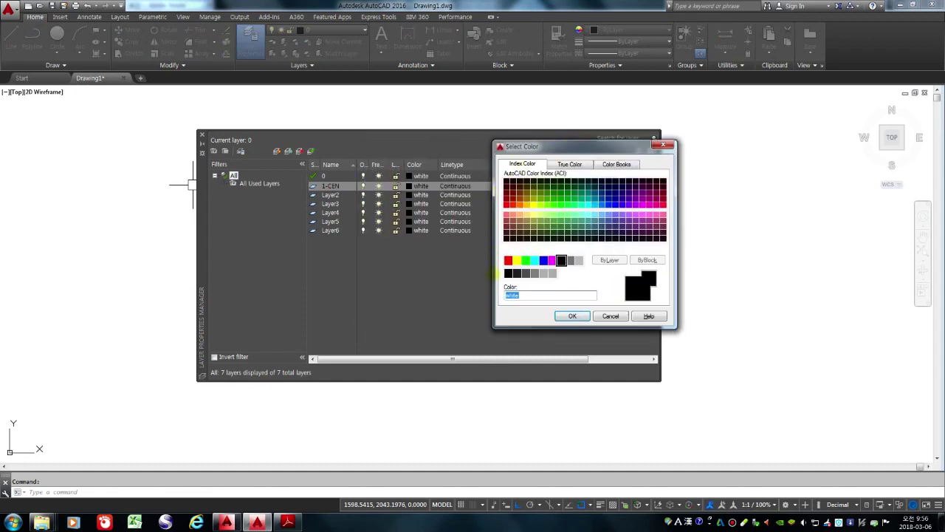
click(508, 260)
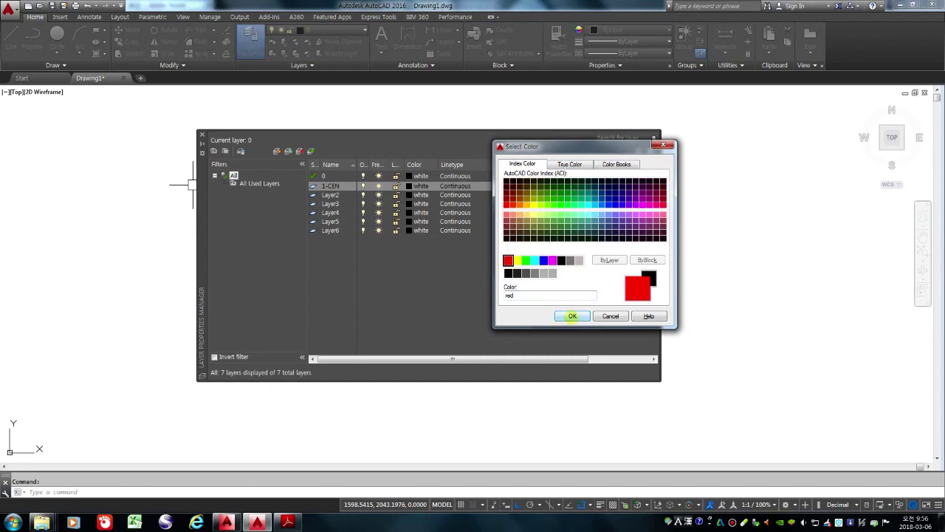
click(572, 315)
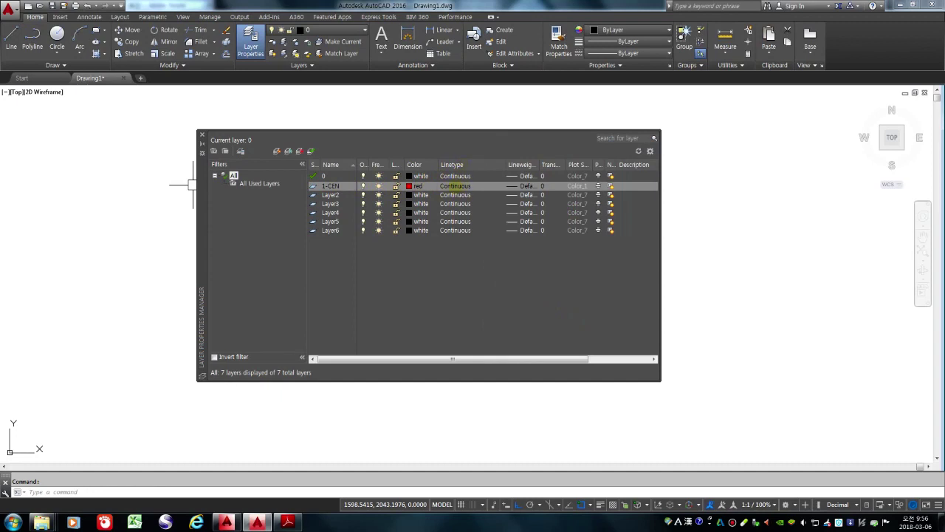
Step: Load the BATTING linetype from acadiso.lin while choosing a linetype for layer 1-CEN
click(455, 185)
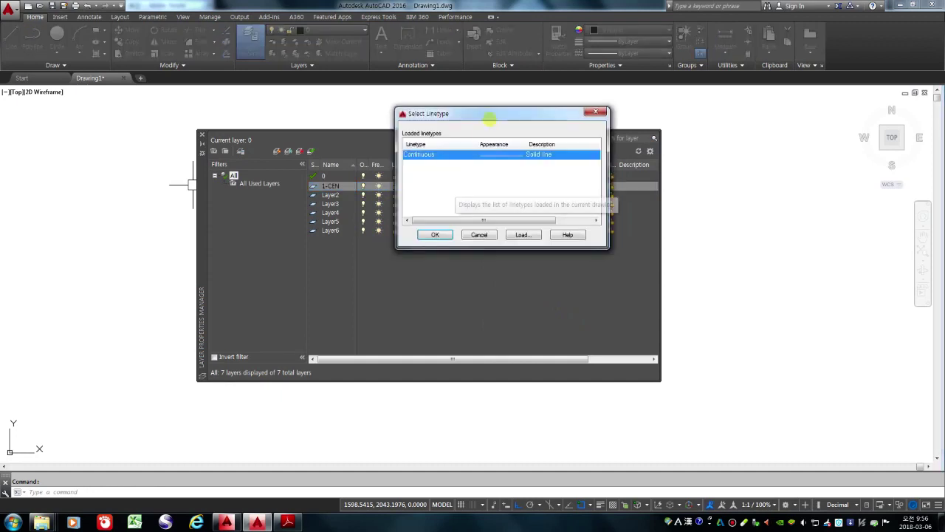
drag(523, 110, 618, 133)
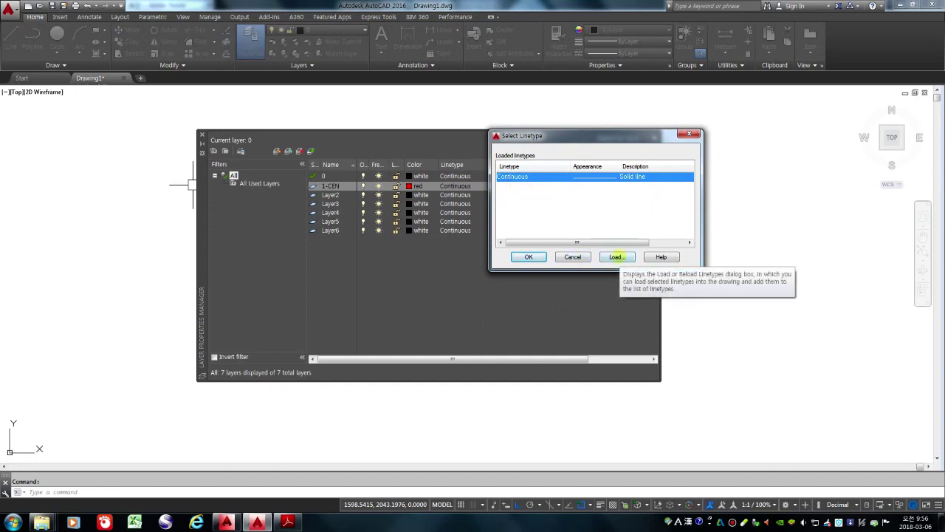
click(617, 257)
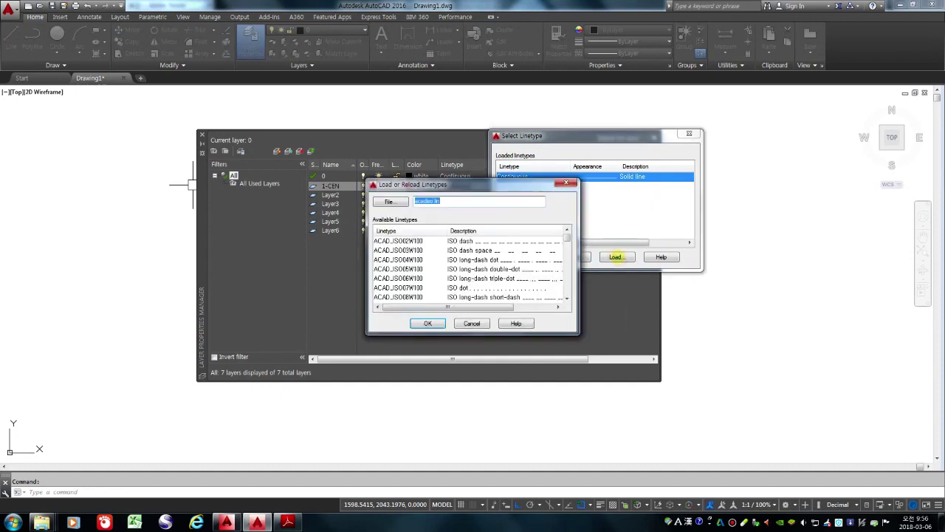
click(398, 269)
scroll(402, 268, down, 4)
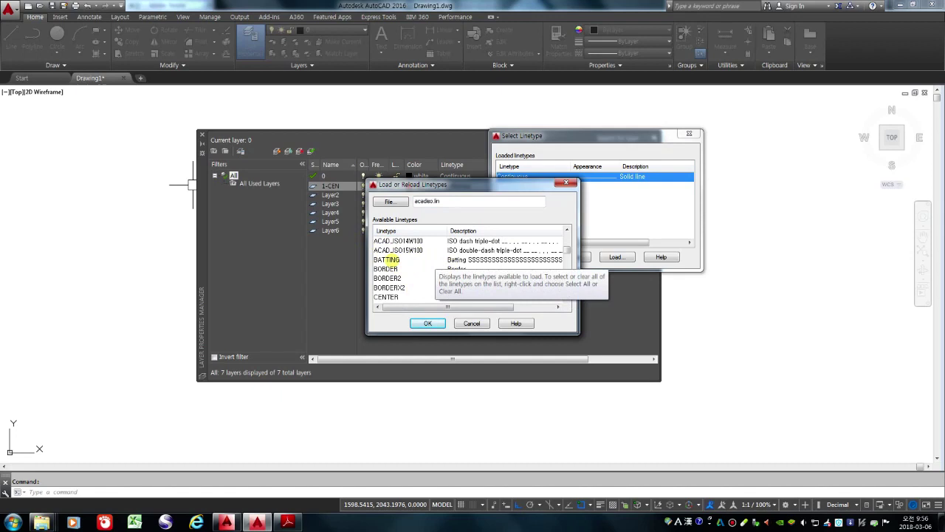
click(390, 260)
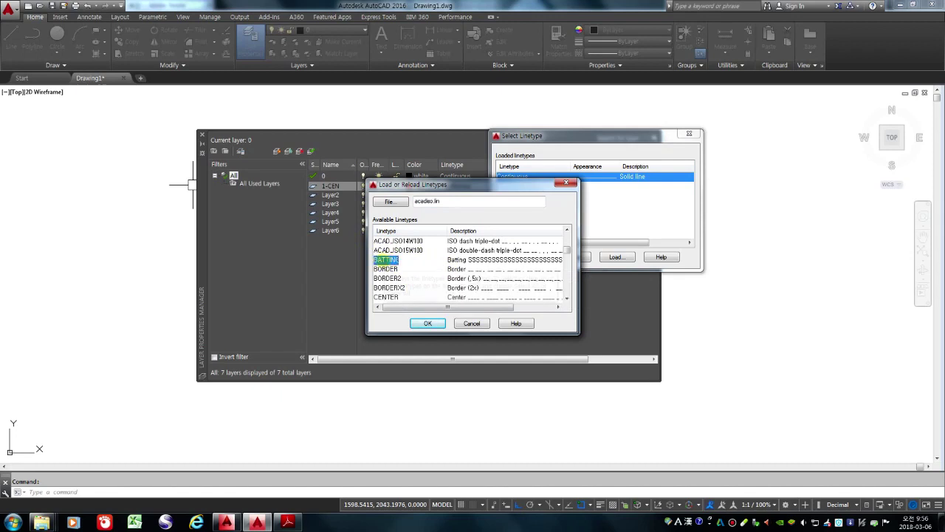
click(427, 324)
Step: Load the CENTER linetype from acadiso.lin into the drawing
click(617, 256)
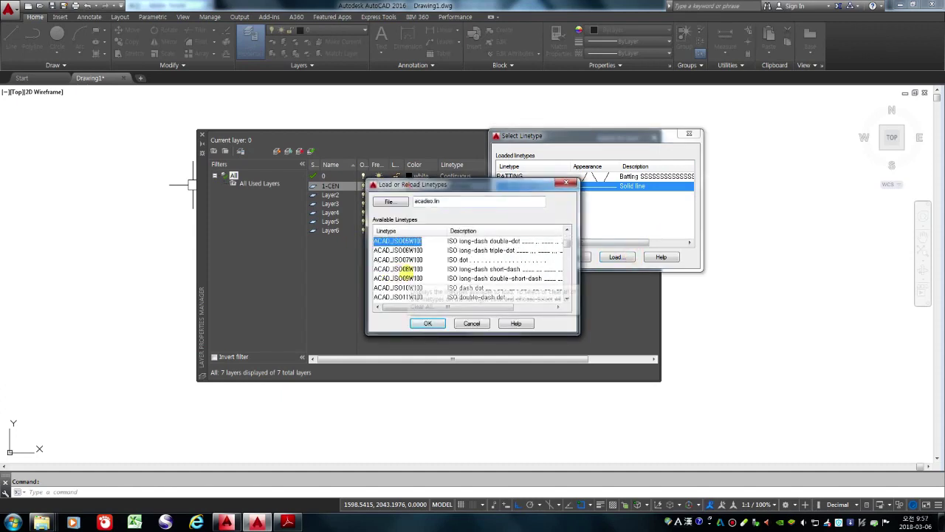
scroll(395, 270, down, 5)
click(385, 268)
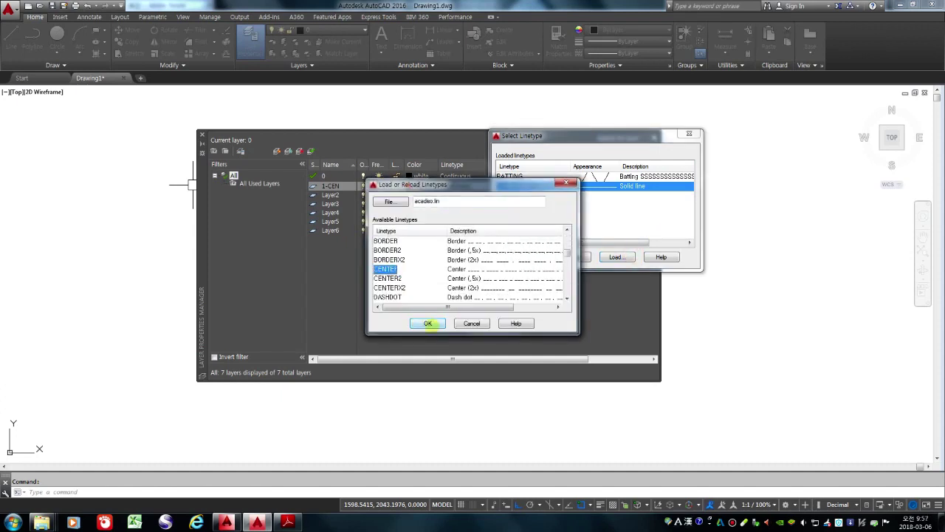
click(427, 323)
Step: Load the HIDDEN linetype as well, and assign the CENTER linetype to layer 1-CEN
click(617, 257)
click(384, 250)
scroll(398, 264, down, 3)
scroll(408, 263, down, 7)
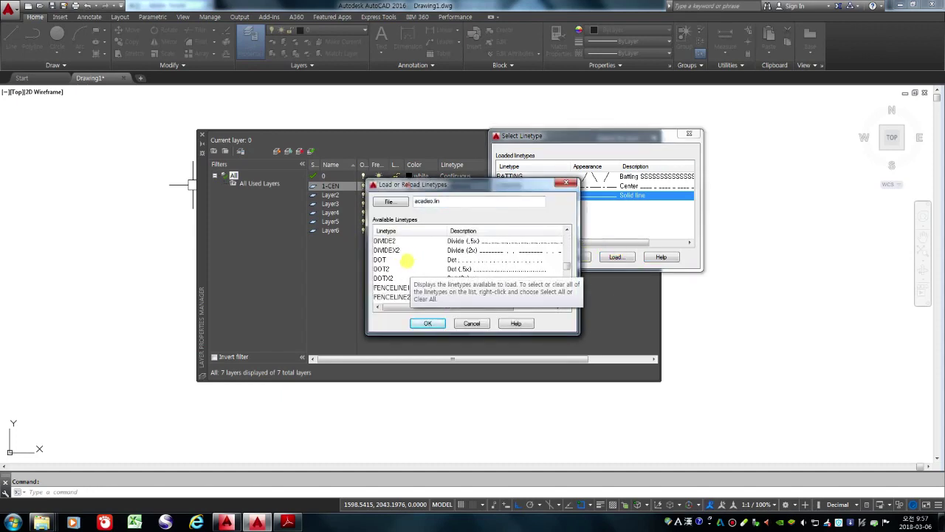
key(h)
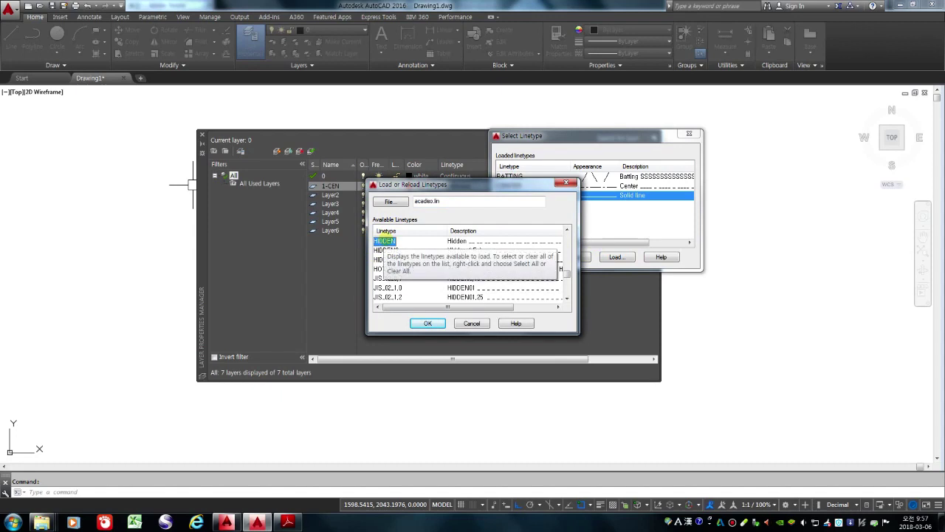
click(426, 323)
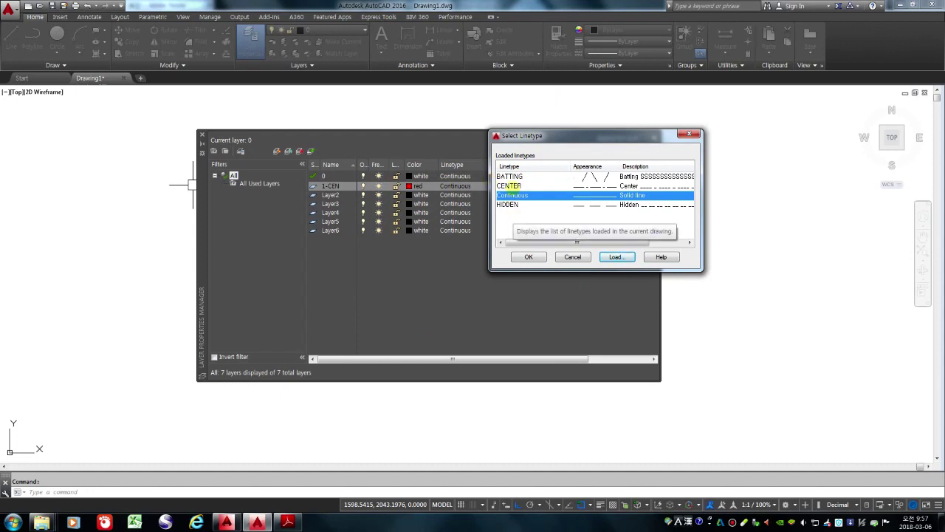
click(509, 185)
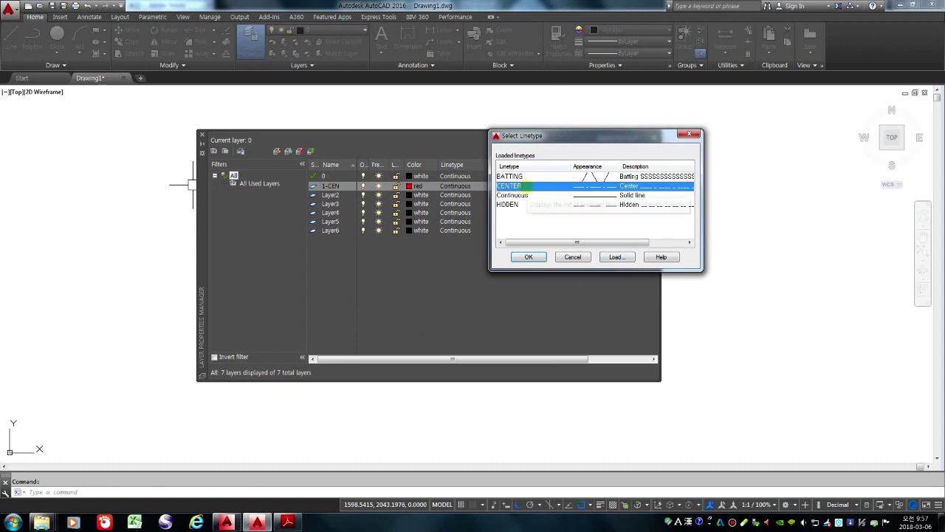
click(529, 256)
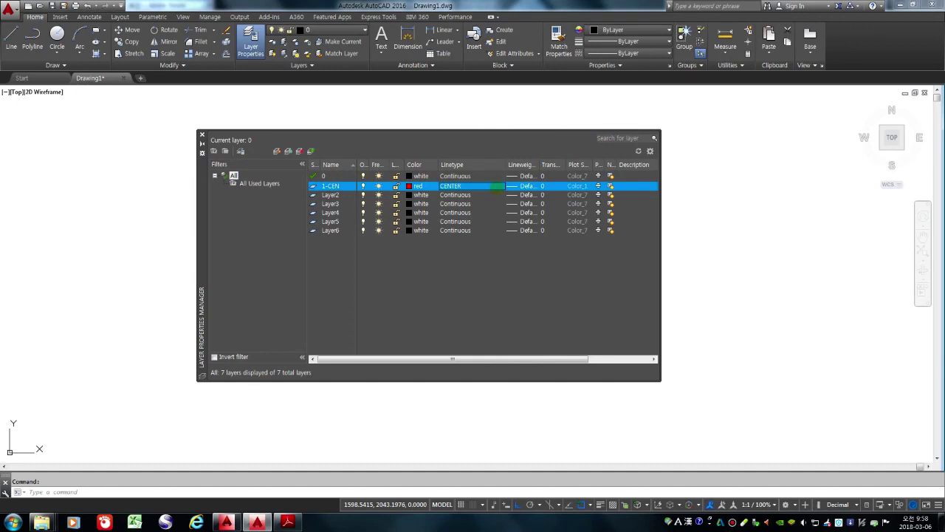
Step: Rename Layer2 as 2-CON and set its color to yellow
click(330, 195)
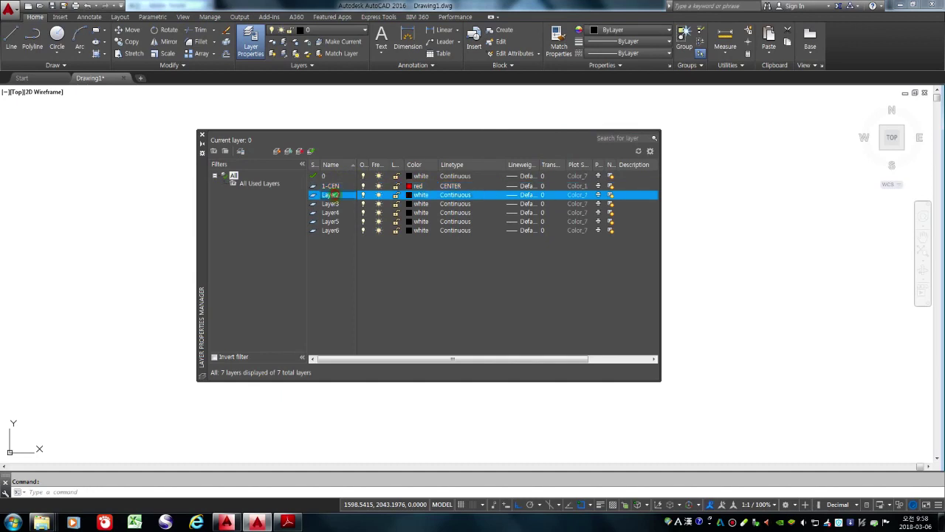
click(330, 194)
text(2-CON)
click(419, 195)
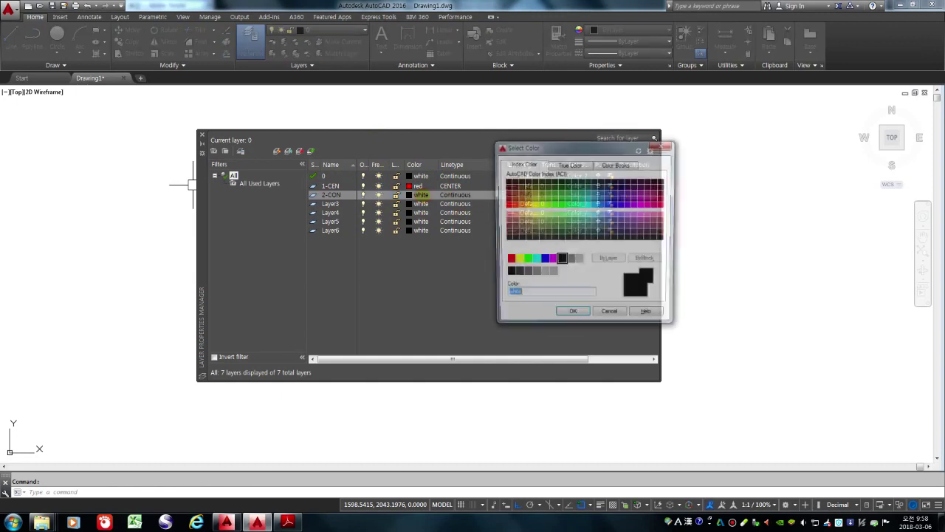
click(516, 260)
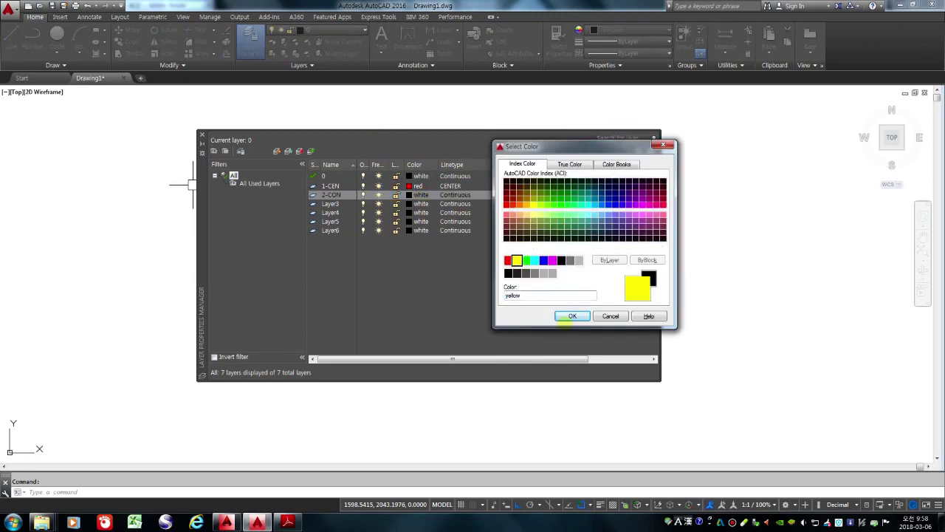
click(573, 315)
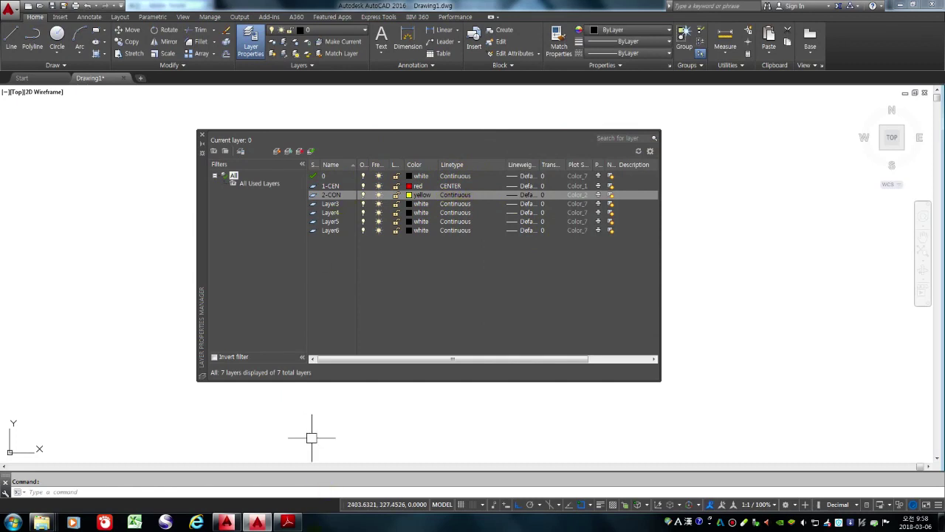
Step: Check the layer table in the PDF, rename Layer3 as 3-ETC and set its color to green
click(287, 522)
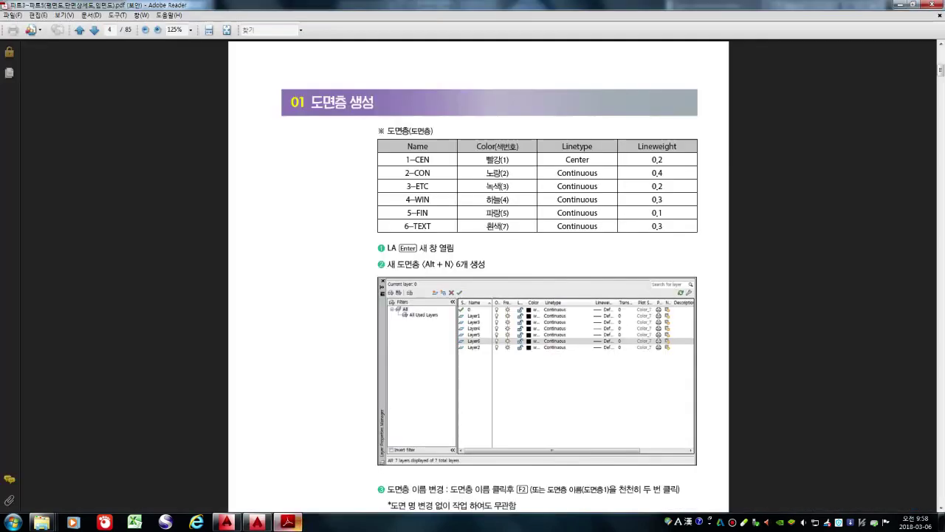
click(288, 523)
click(332, 204)
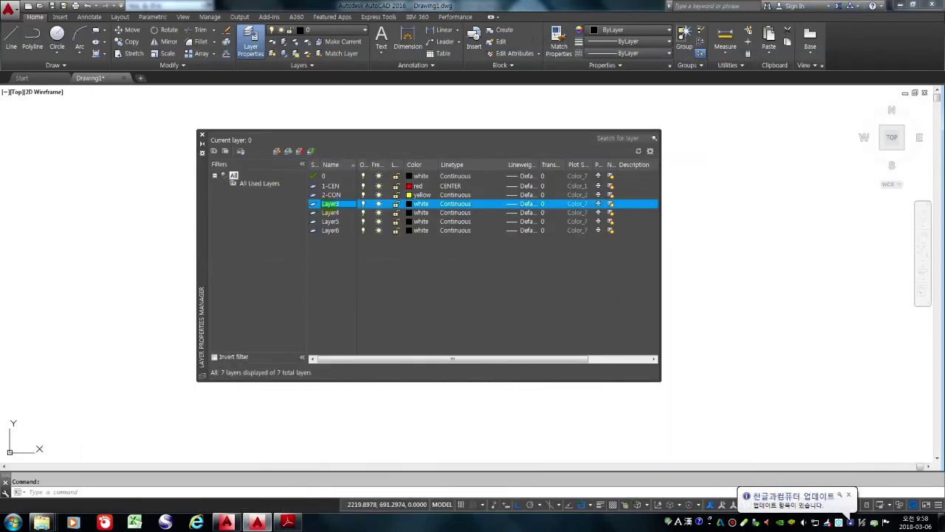
key(F2)
text(3-ET)
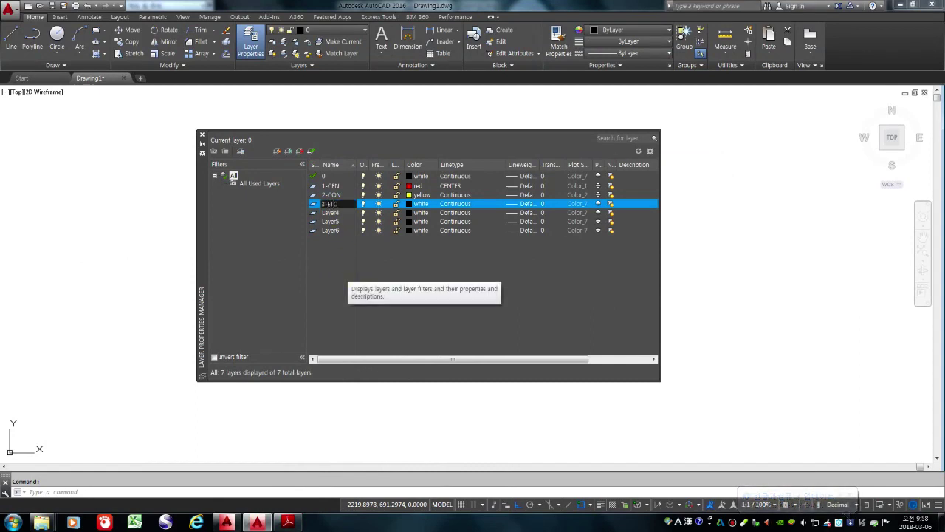
text(C)
click(418, 203)
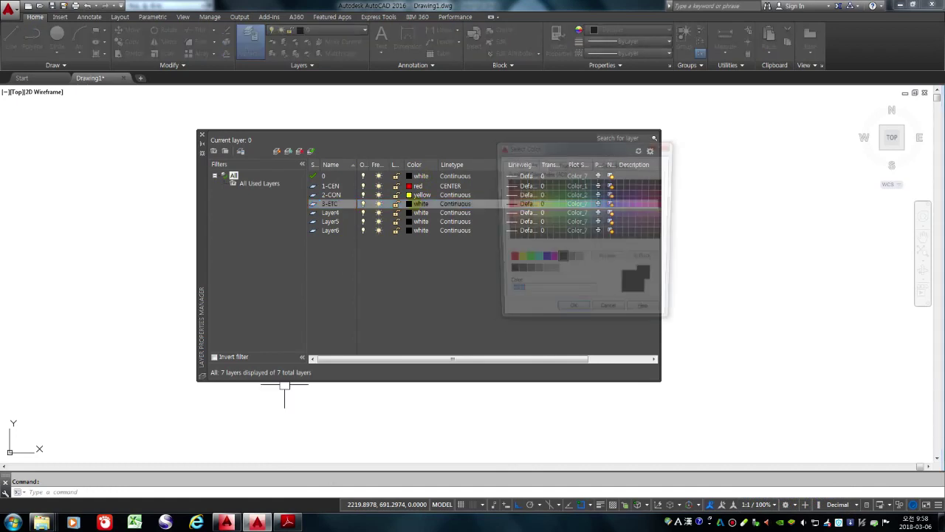
click(525, 260)
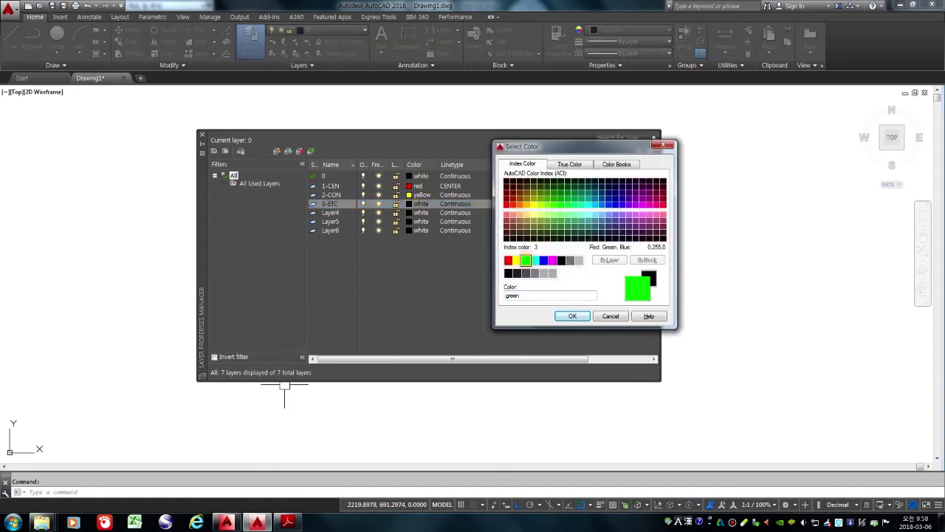
click(572, 315)
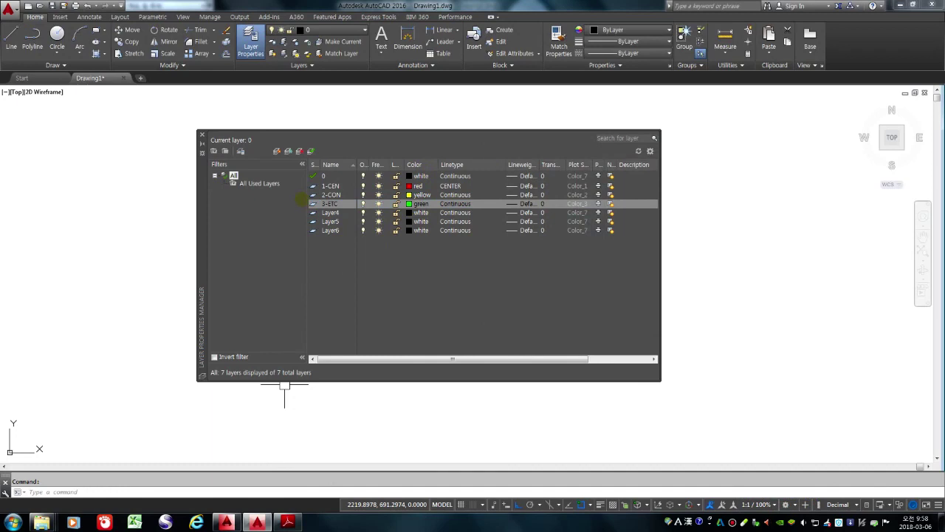
Step: Rename Layer4 as 4-WIN and set its color to cyan
click(330, 212)
click(330, 212)
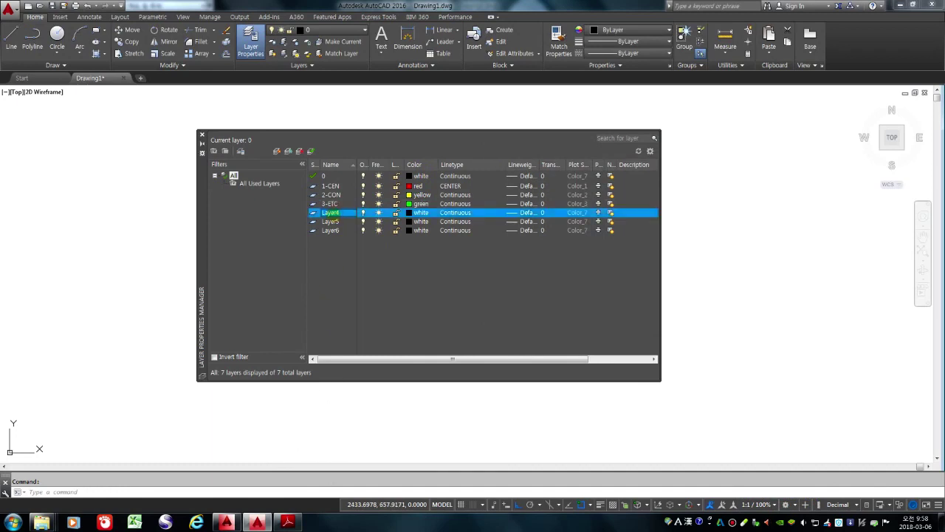
text(4-WIN)
click(421, 212)
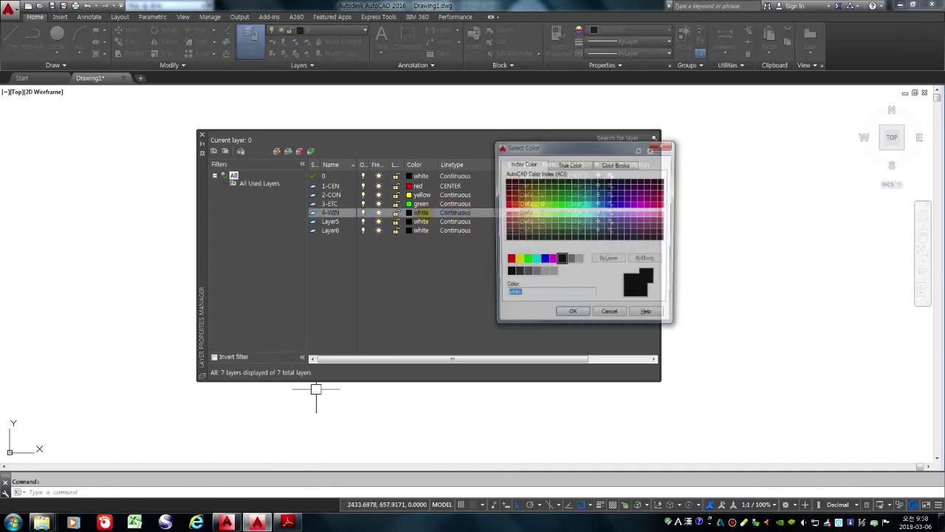
click(534, 260)
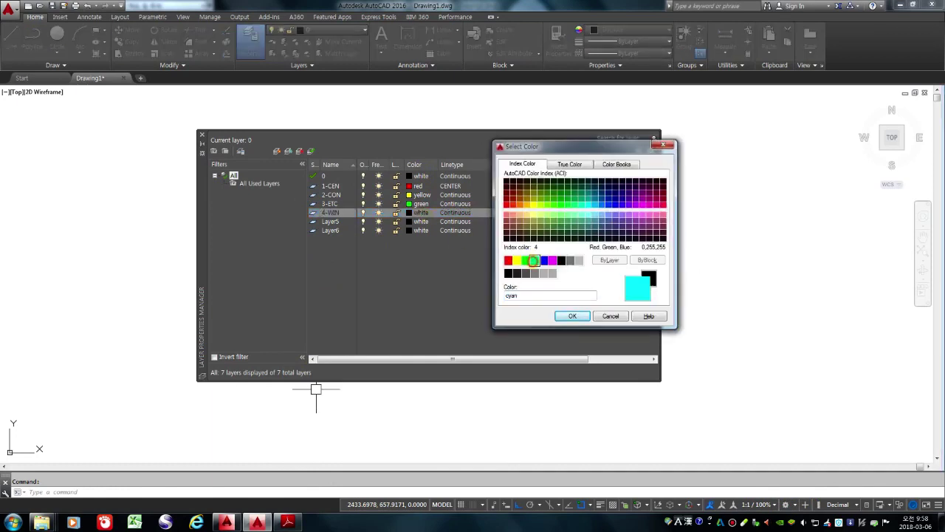
click(570, 315)
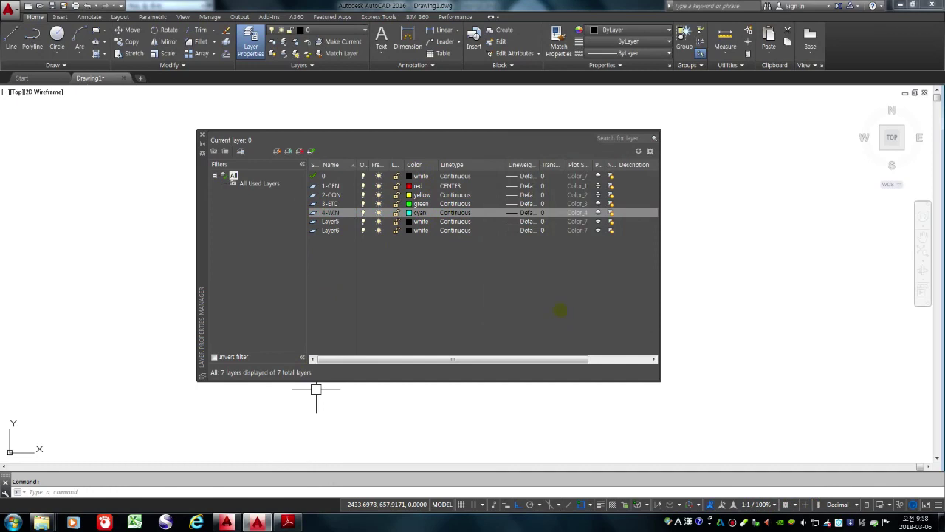
Step: Rename Layer5 as 5-FIN and set its color to blue
click(335, 222)
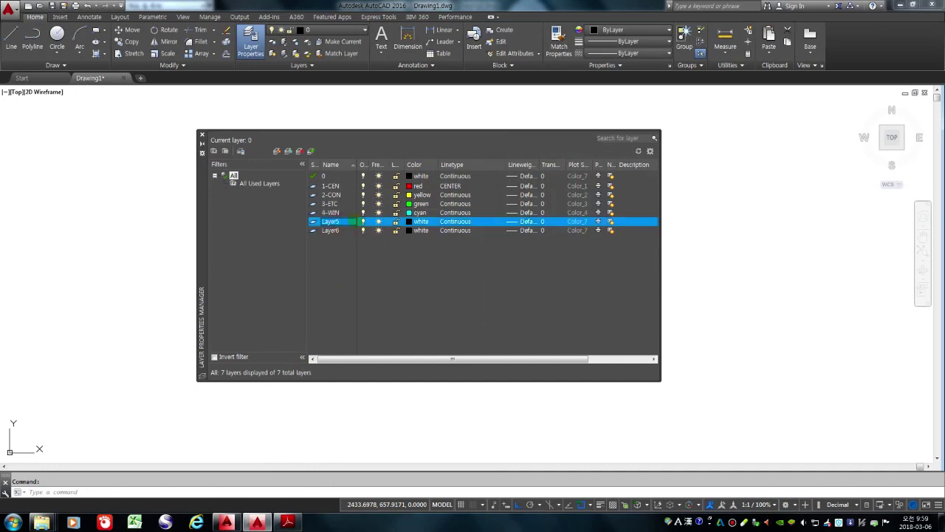
click(352, 222)
text(5-FIN)
click(420, 220)
click(544, 260)
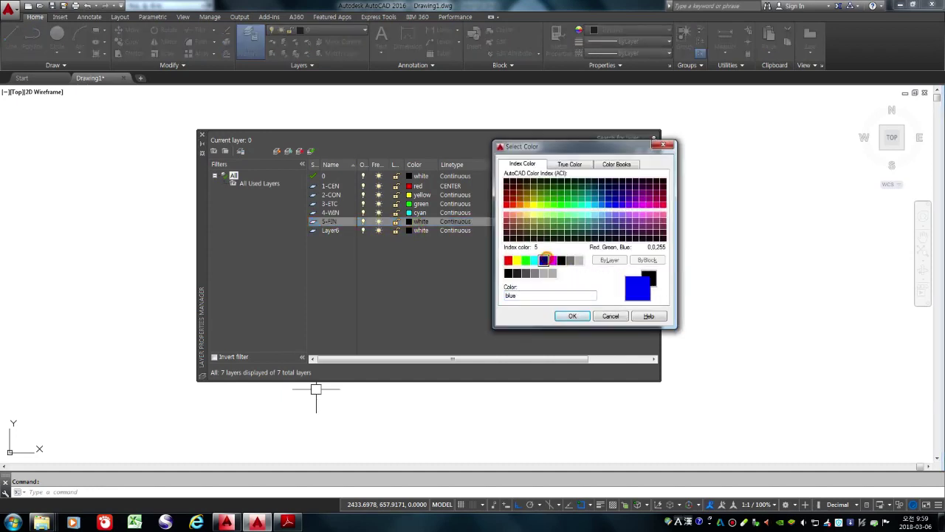
click(573, 316)
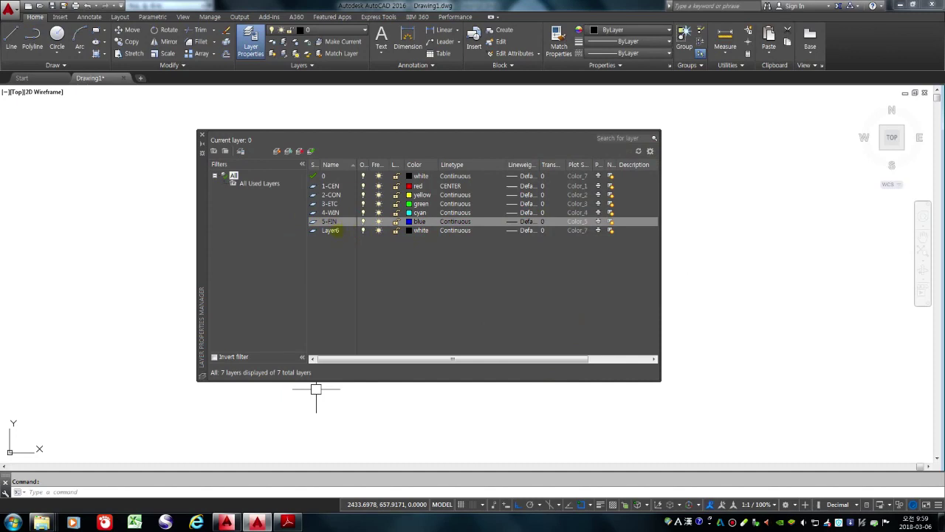
Step: Rename Layer6 as 6-TEXT and close the layer manager
click(334, 230)
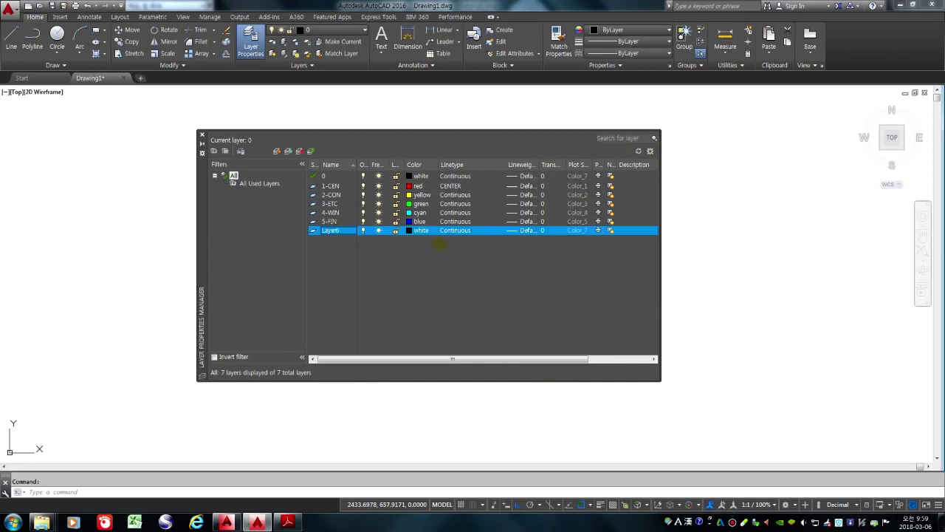
key(F2)
text(6-TEXT)
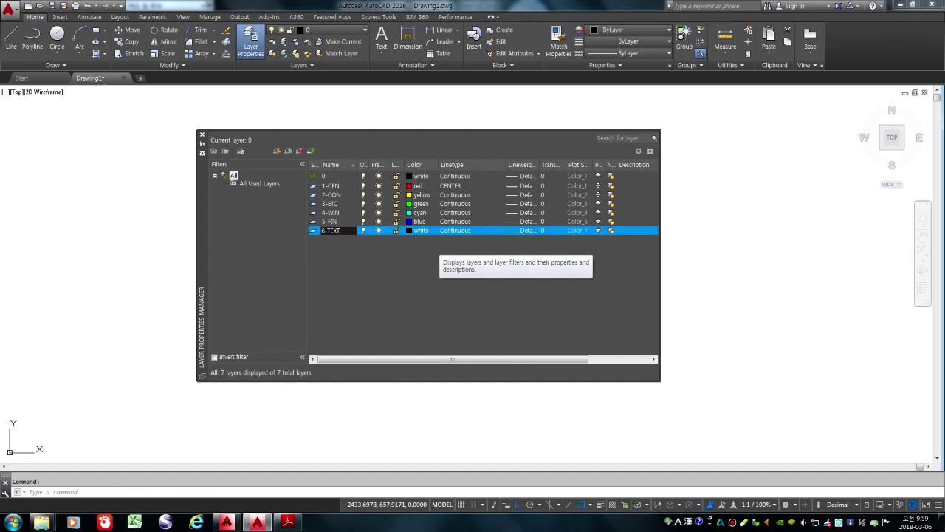
click(425, 254)
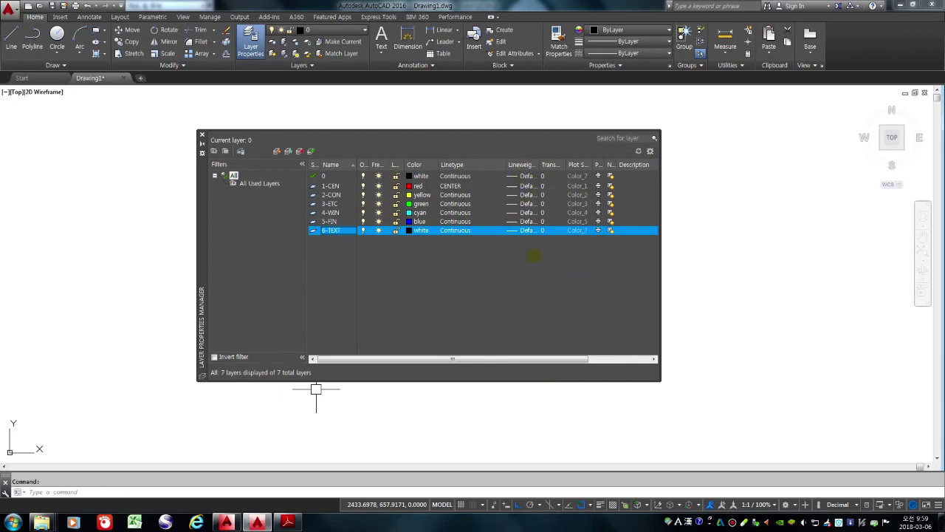
click(202, 133)
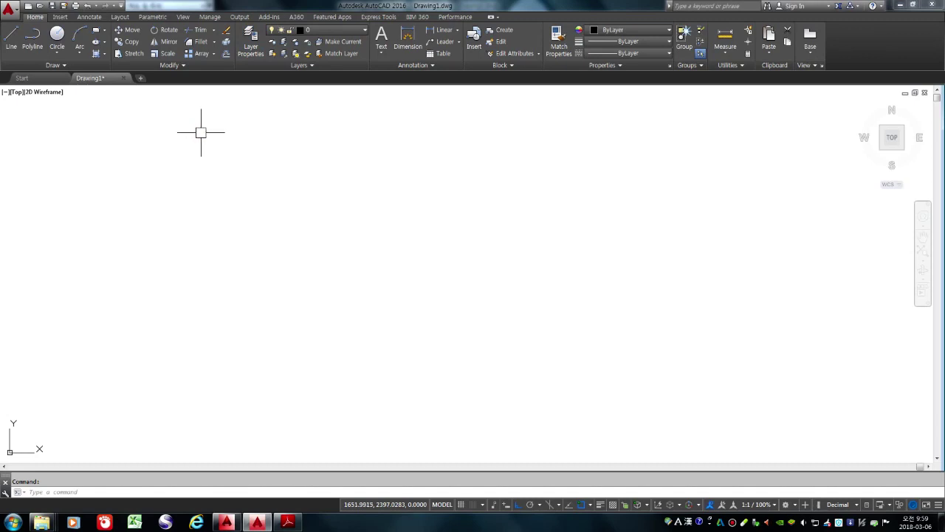
Step: Read the Line Type scale (LTS) section on page 5 of the PDF in Adobe Reader and return to AutoCAD
click(291, 493)
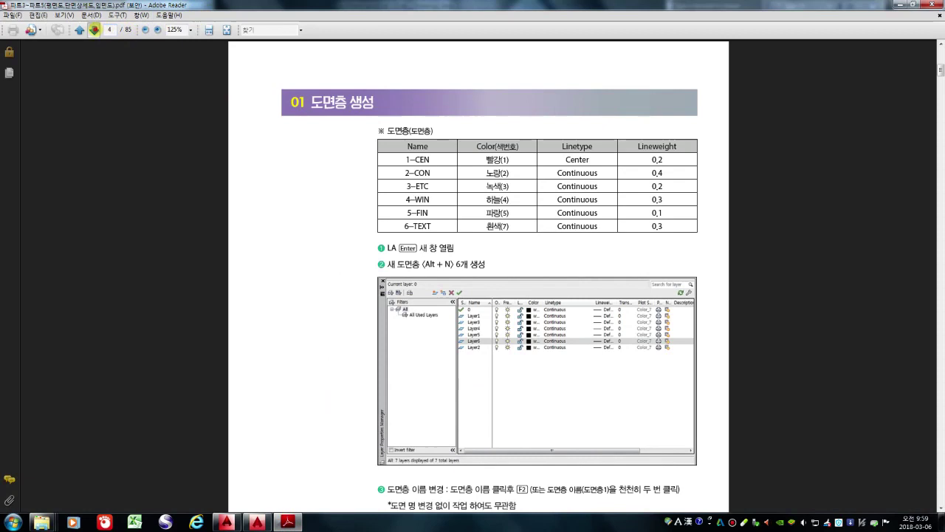
click(93, 29)
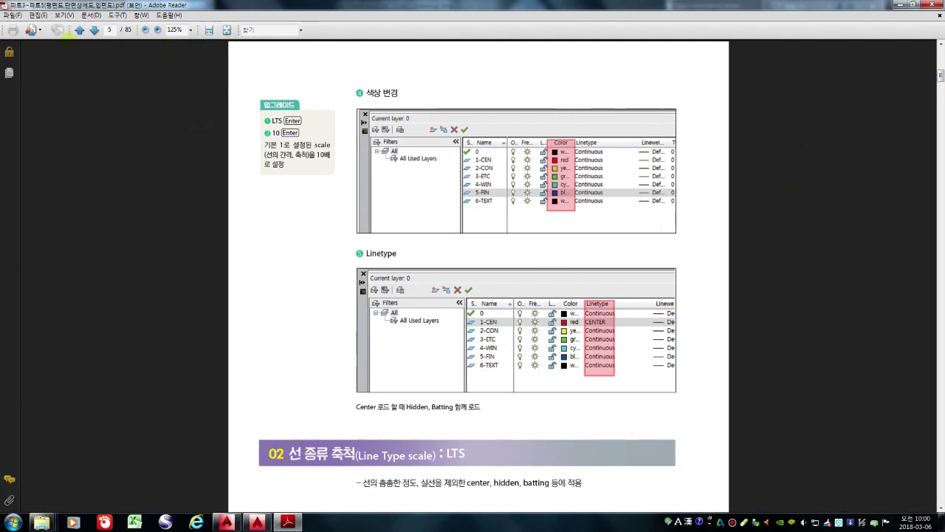
drag(294, 452, 467, 453)
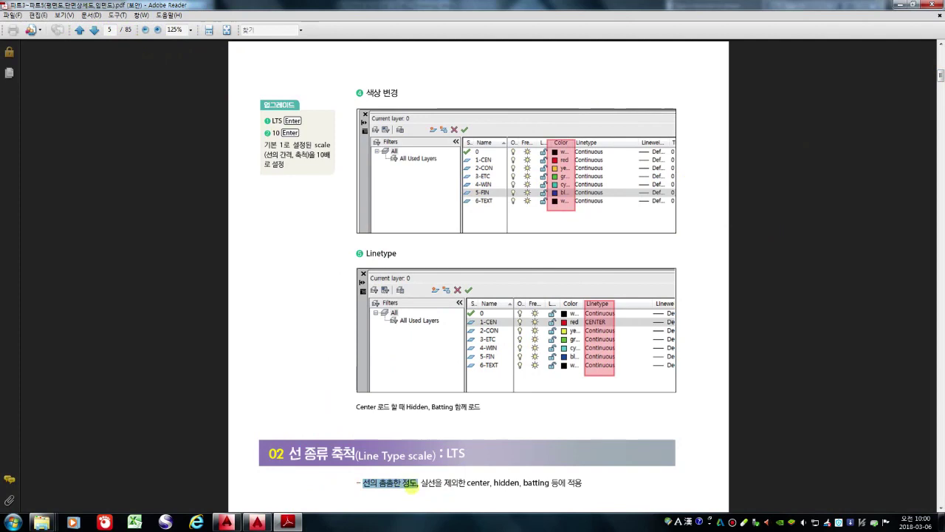
click(396, 484)
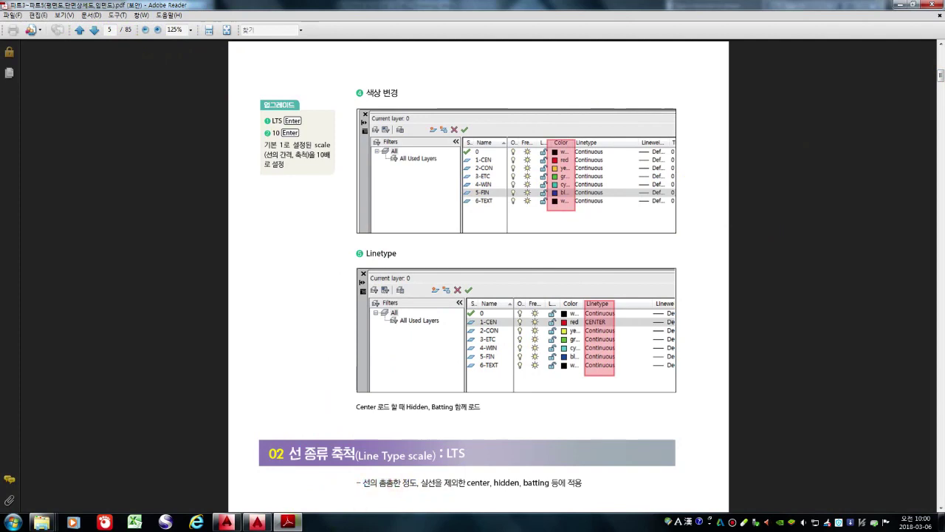
mouse_move(227, 522)
click(226, 469)
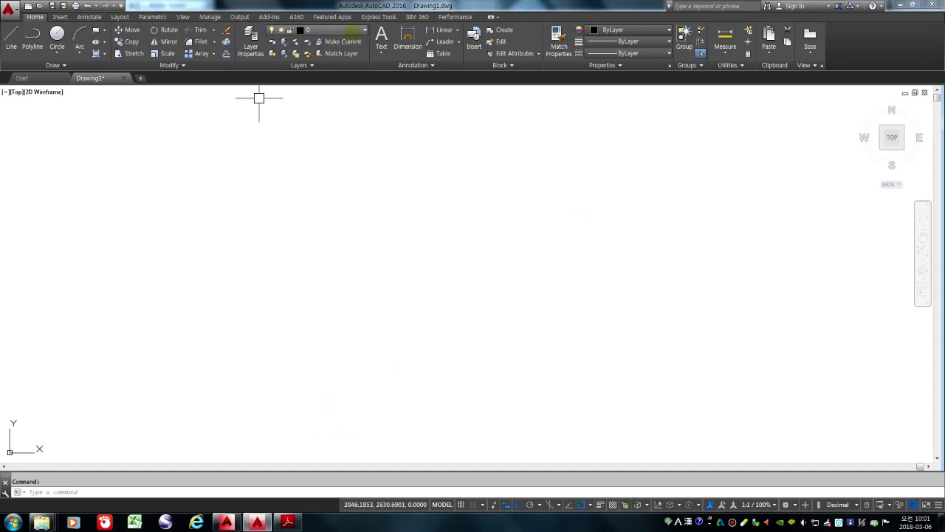
Step: Make layer 1-CEN current and draw a long horizontal line across the middle of the drawing area
click(354, 29)
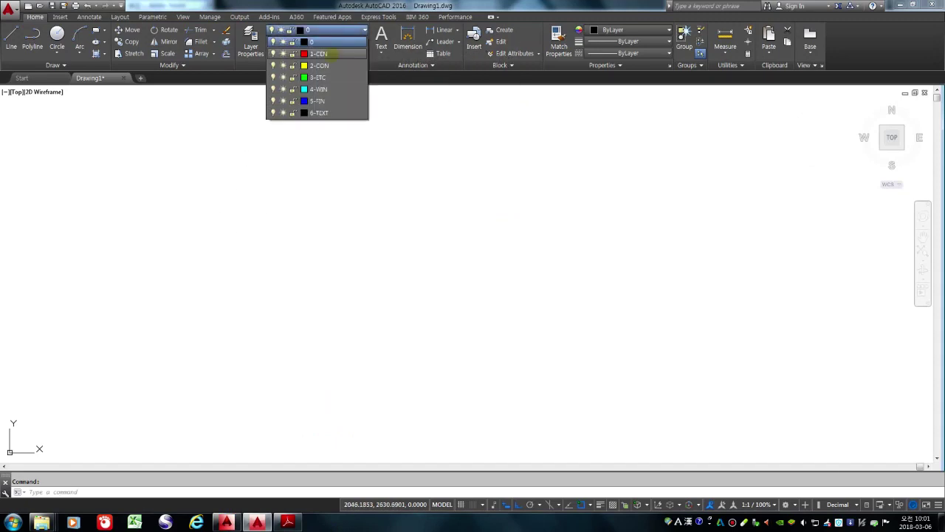
click(325, 54)
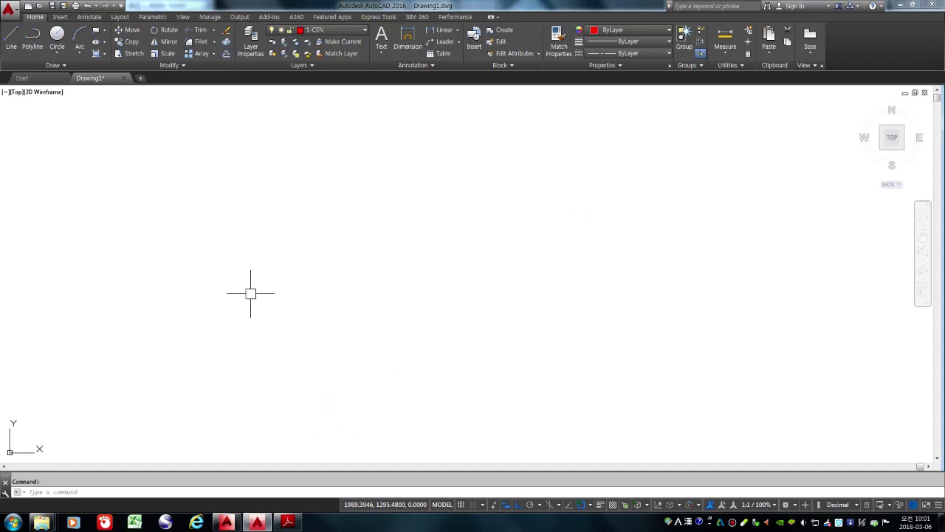
text(l)
key(Return)
click(211, 311)
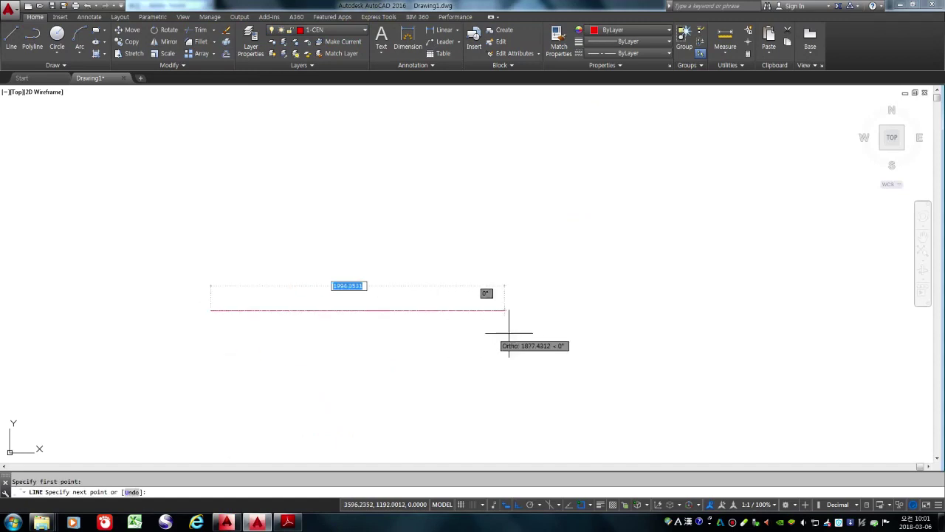
click(737, 310)
key(Return)
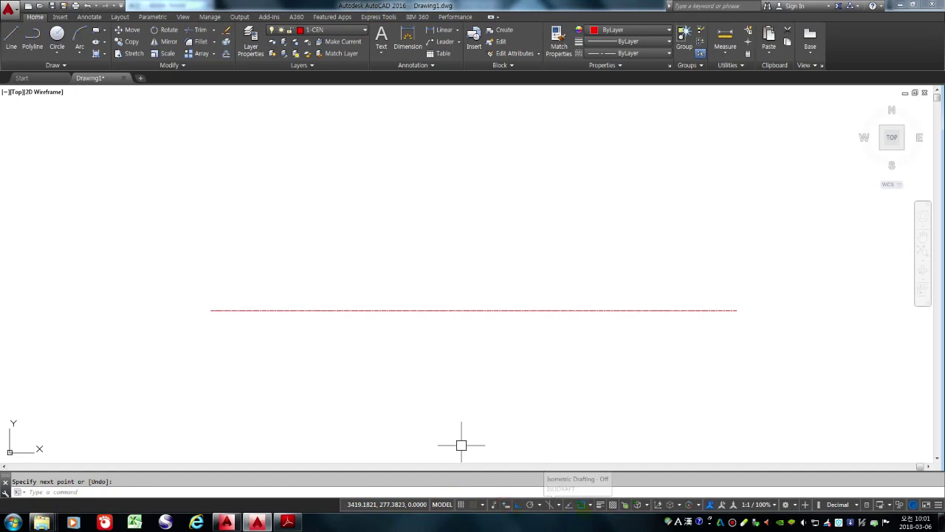
Step: Turn off showing annotation objects at all scales (ANNOALLVISIBLE 0) and examine the dash spacing of the red center line
click(710, 504)
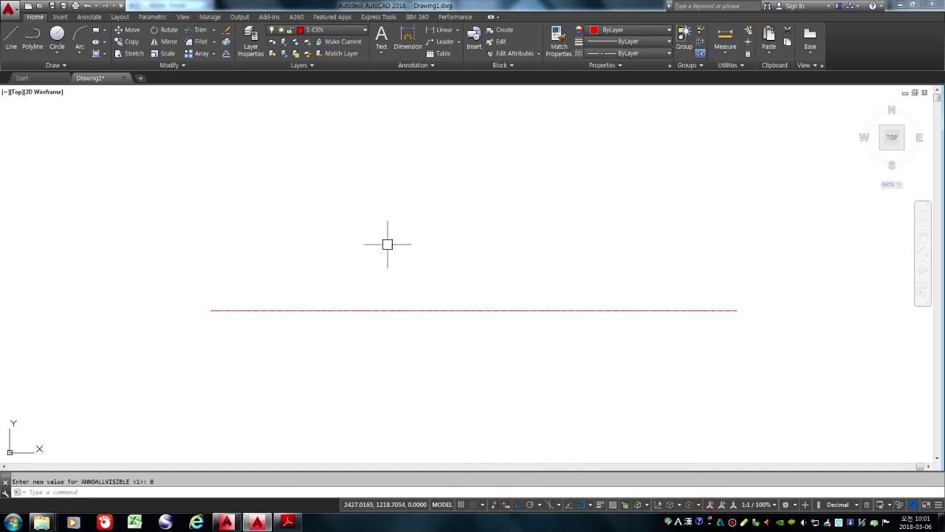
scroll(195, 317, up, 2)
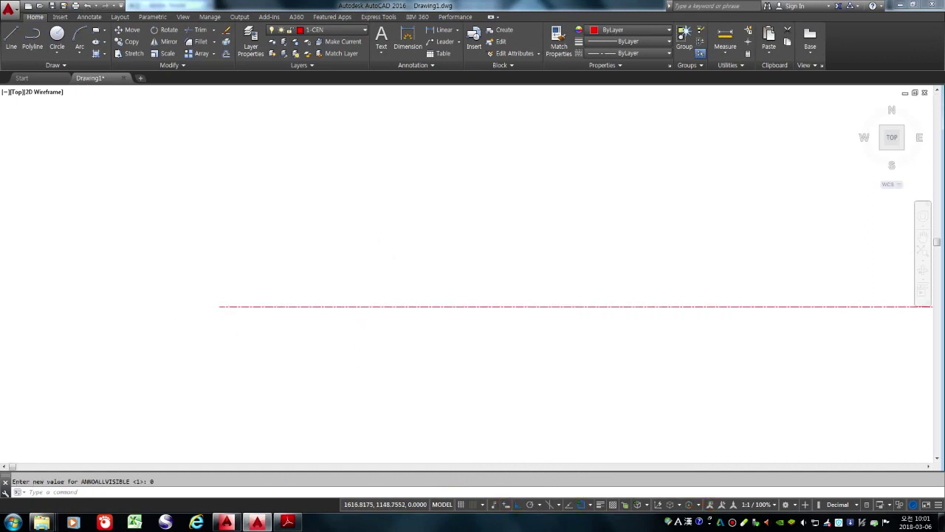
scroll(251, 303, up, 5)
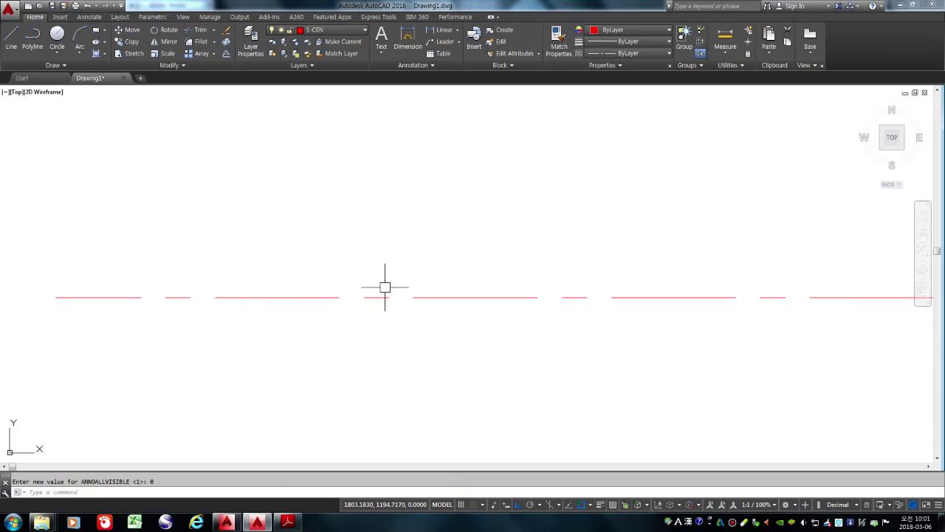
scroll(263, 327, down, 6)
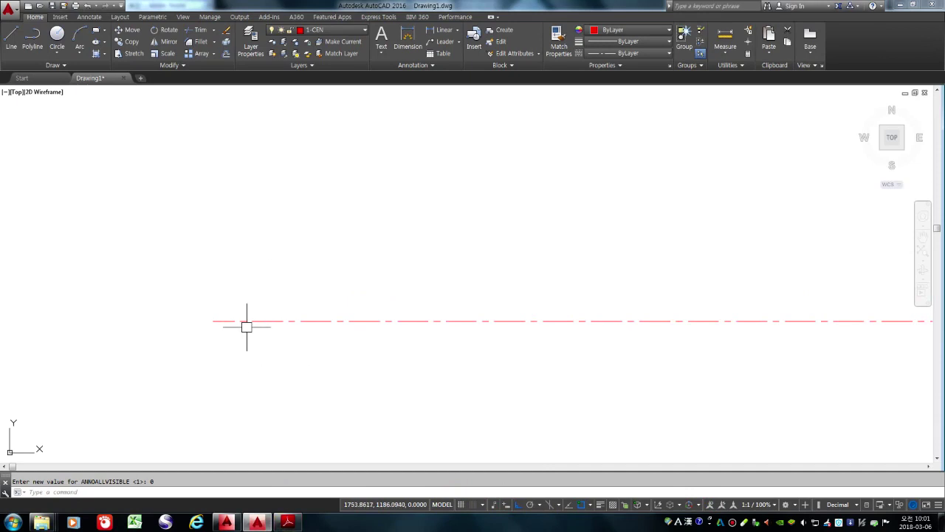
scroll(181, 327, down, 6)
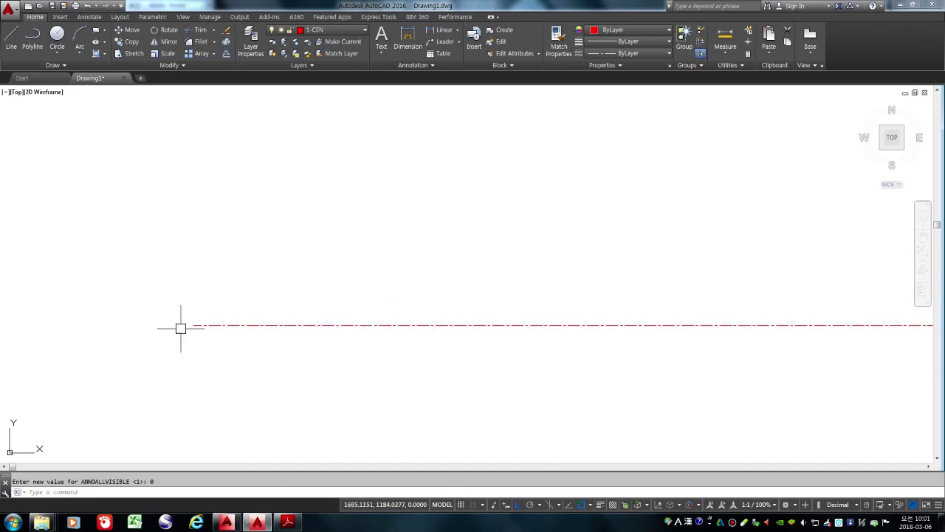
Step: Increase the global linetype scale factor (LTSCALE) so the red center line shows longer dashes and gaps
scroll(296, 362, down, 6)
scroll(298, 376, up, 2)
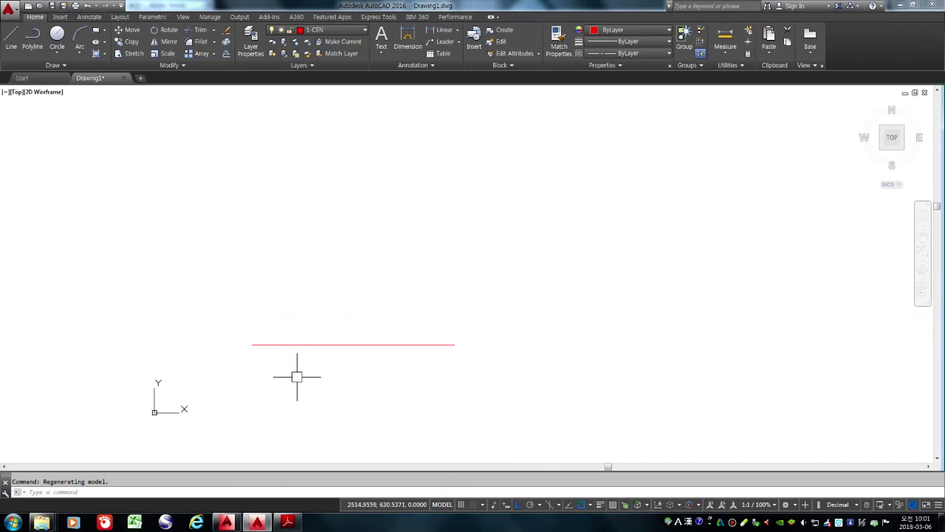
scroll(314, 350, up, 4)
scroll(306, 320, up, 8)
scroll(295, 364, up, 4)
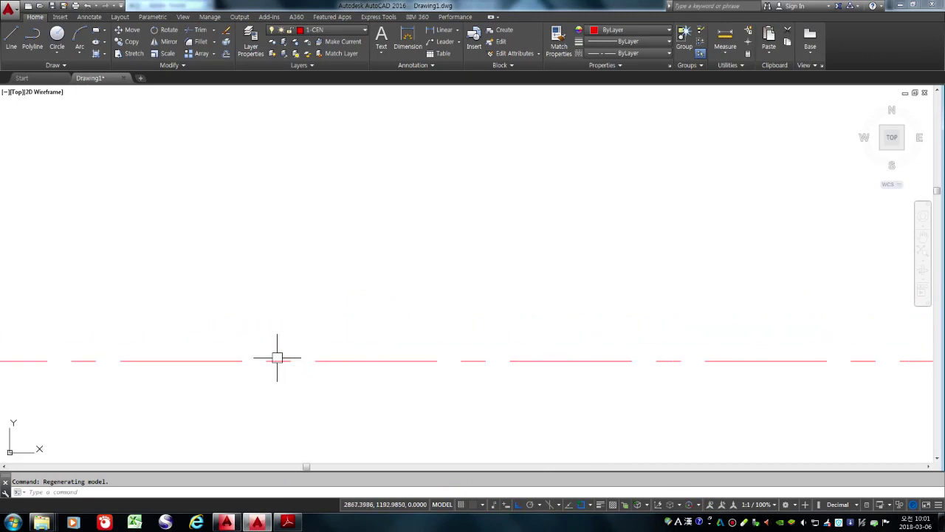
scroll(409, 344, down, 3)
scroll(395, 349, up, 2)
scroll(432, 334, down, 2)
text(LTS)
key(Return)
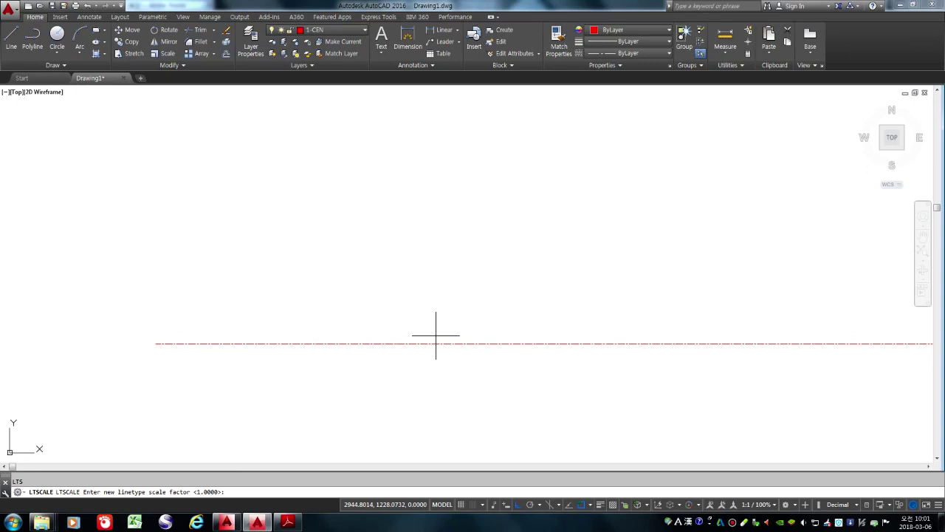
key(Return)
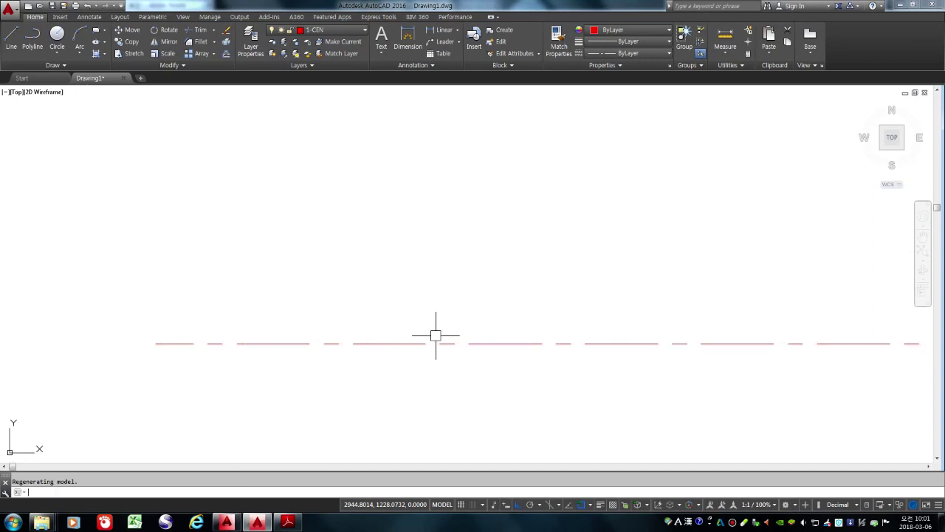
Step: Draw a vertical center line crossing the existing horizontal center line near its left end and extending well above it
scroll(350, 378, down, 5)
scroll(334, 381, up, 6)
scroll(330, 380, down, 4)
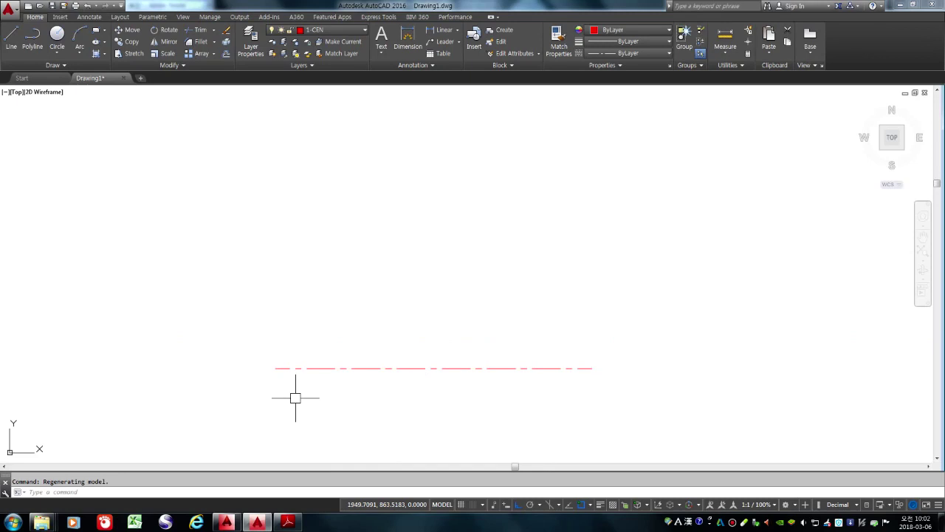
text(l)
key(space)
click(304, 219)
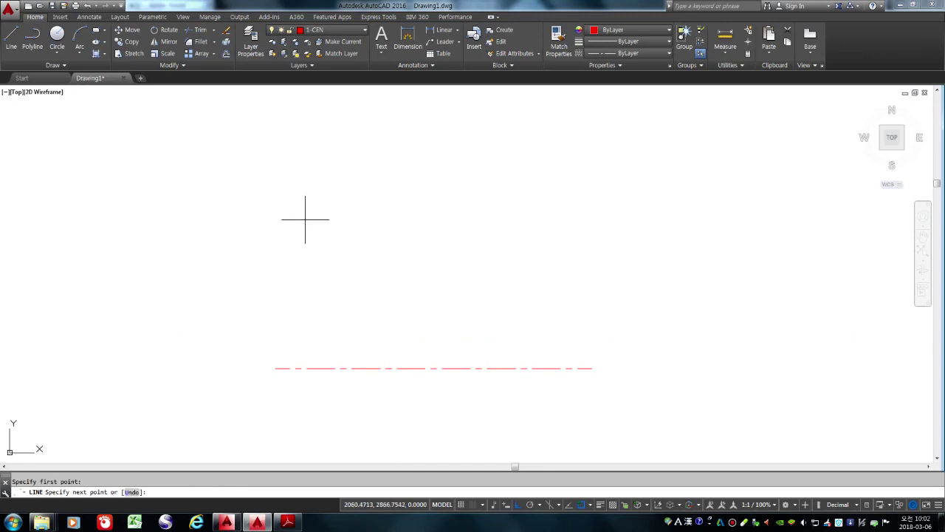
click(305, 395)
key(space)
Step: Draw an upper horizontal and a right vertical center line so the four lines form a rectangle with overlapping corners
key(space)
click(286, 238)
click(596, 237)
key(space)
key(space)
click(565, 204)
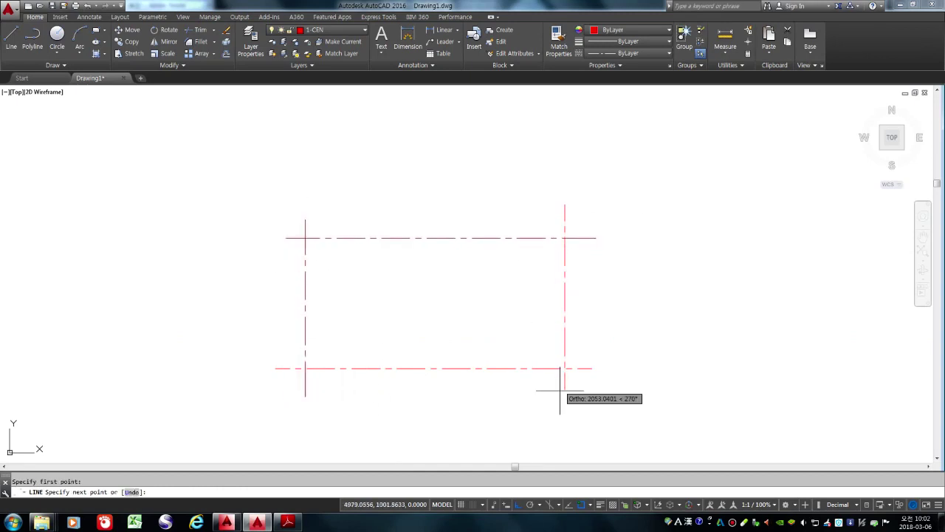
click(564, 405)
key(space)
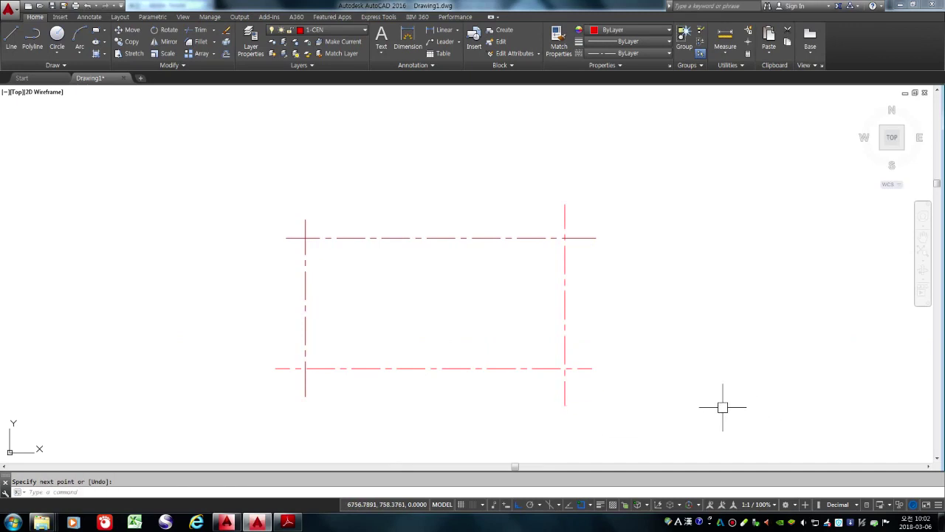
Step: Check the Line Type scale section of the PDF in Adobe Reader, return to AutoCAD and erase all four center lines
click(288, 522)
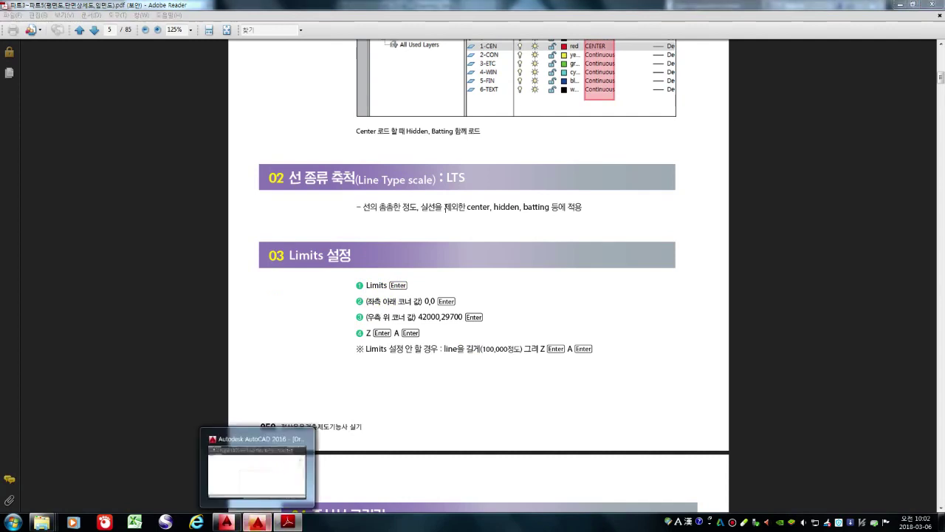
click(257, 522)
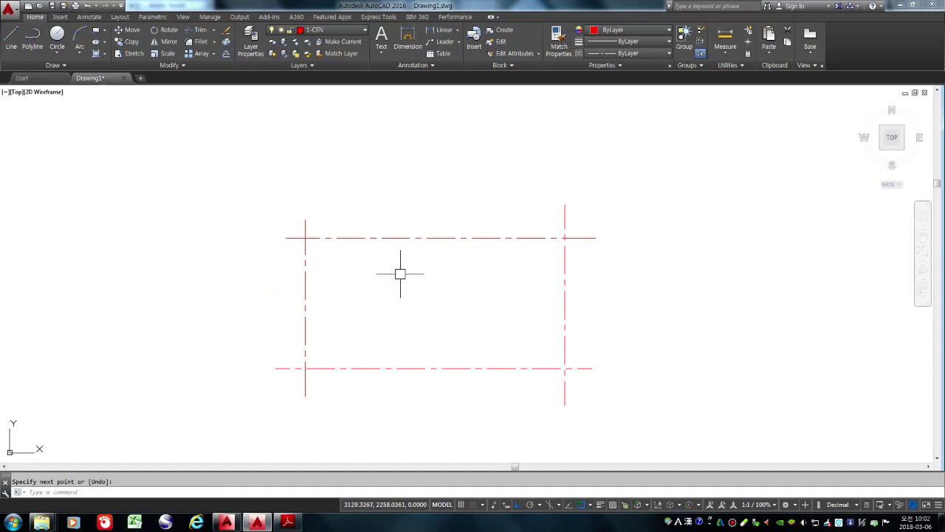
scroll(400, 274, down, 4)
click(496, 336)
click(329, 225)
key(Delete)
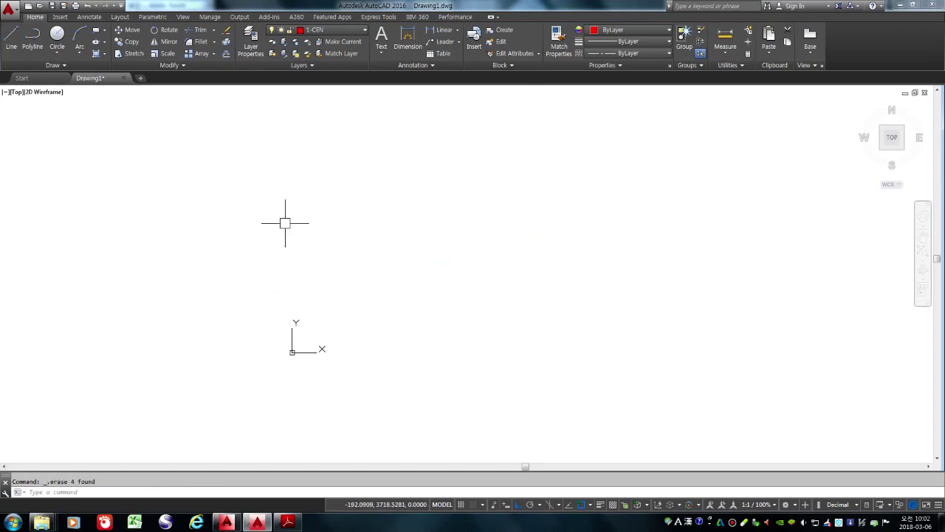
Step: Read the Limits setup steps on page 5 of the PDF in Adobe Reader and return to AutoCAD
click(288, 522)
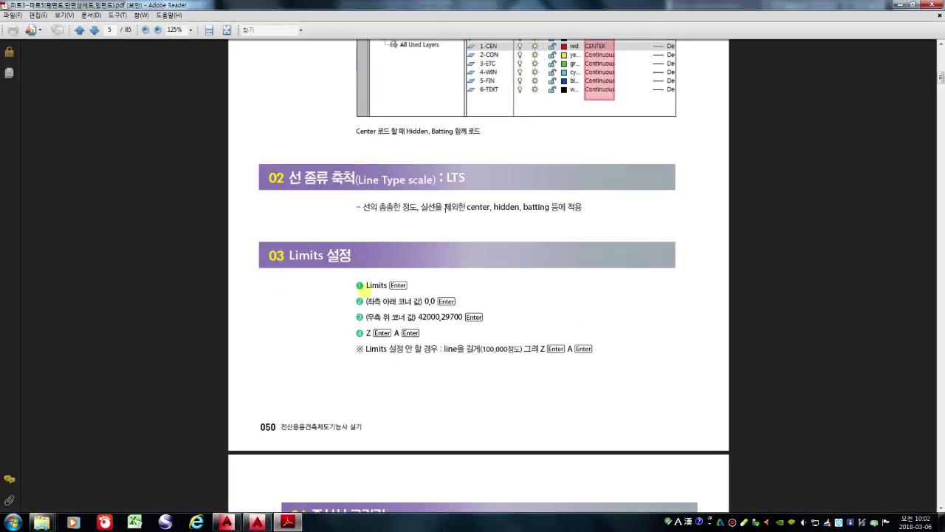
double_click(376, 285)
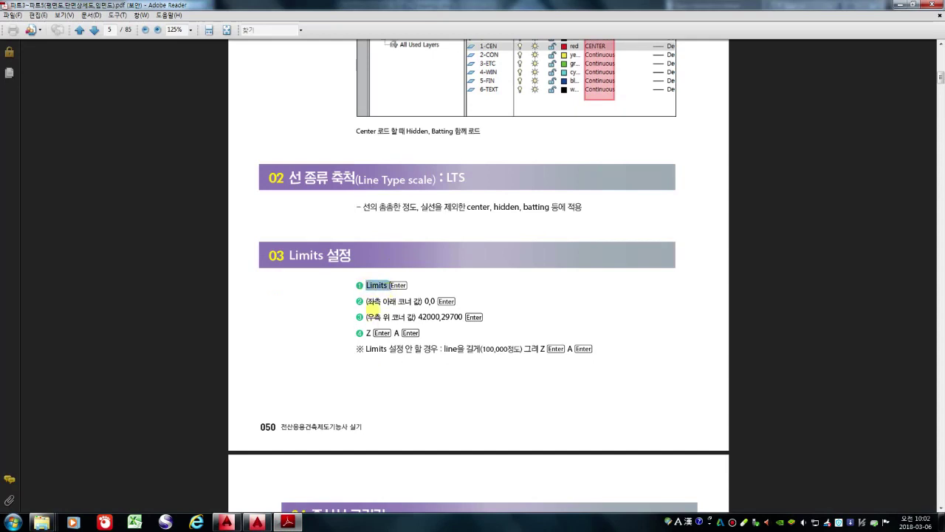
click(373, 302)
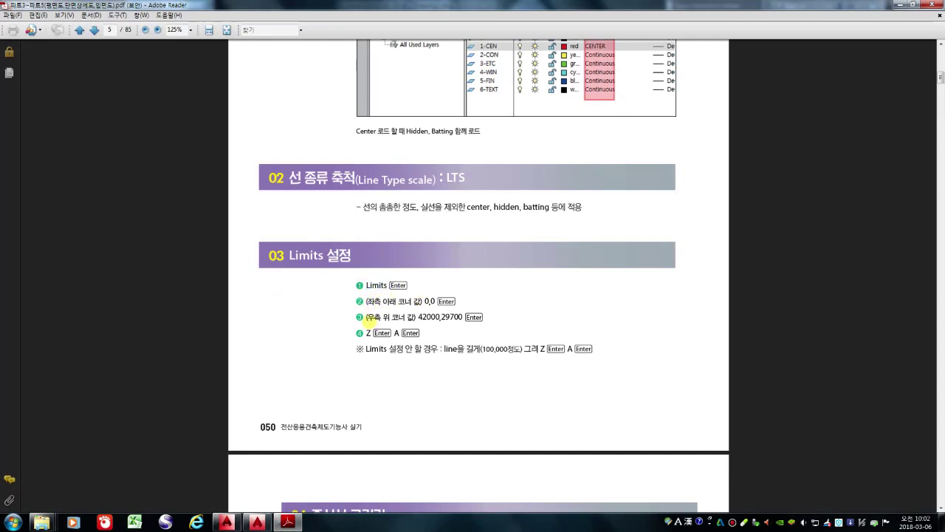
click(257, 522)
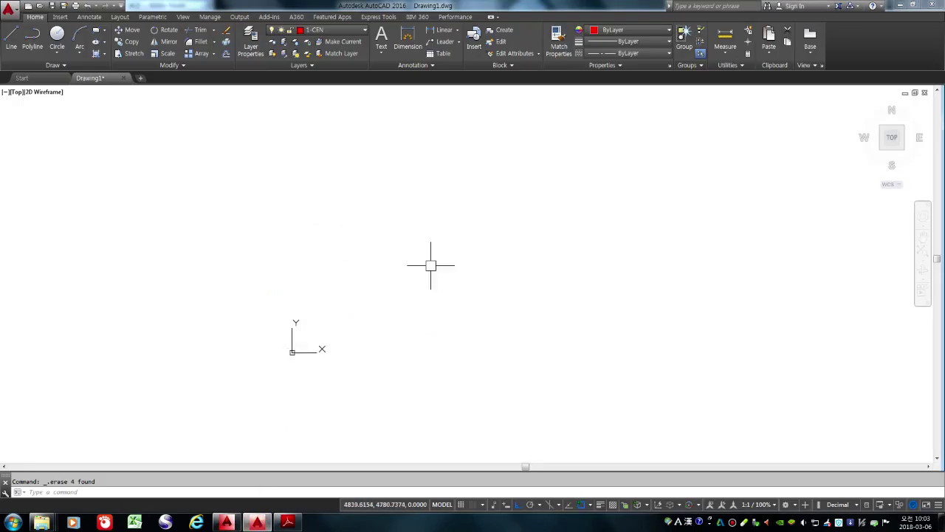
click(312, 343)
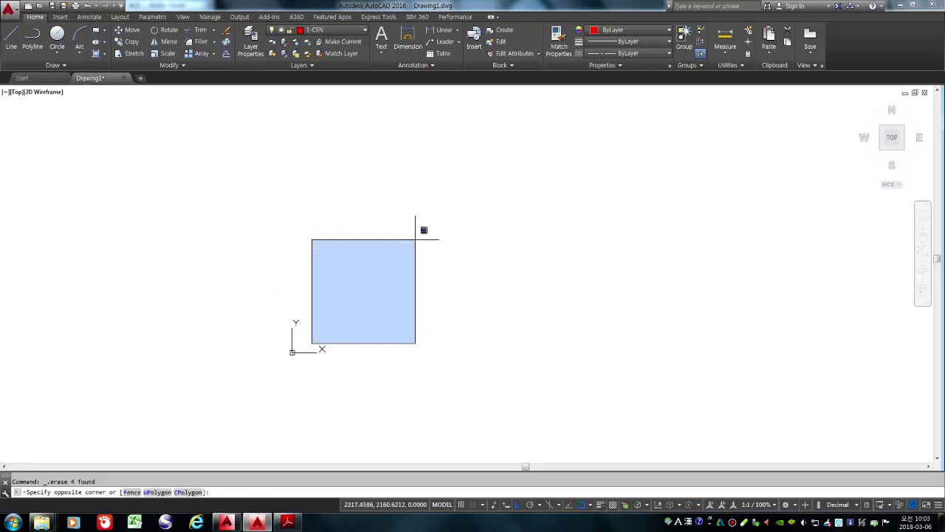
click(803, 100)
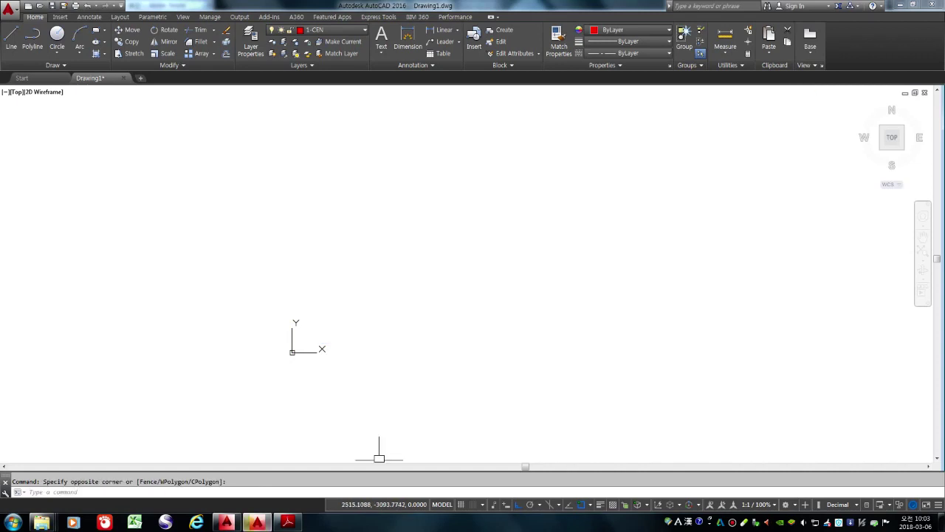
Step: Read the PDF note in Adobe Reader about drawing a long line instead of setting Limits, and return to AutoCAD
click(288, 522)
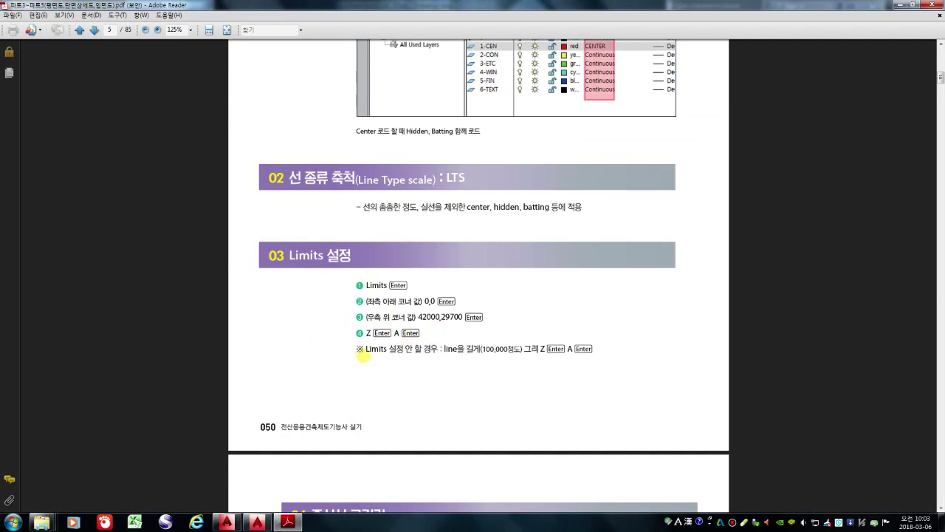
drag(364, 348, 483, 350)
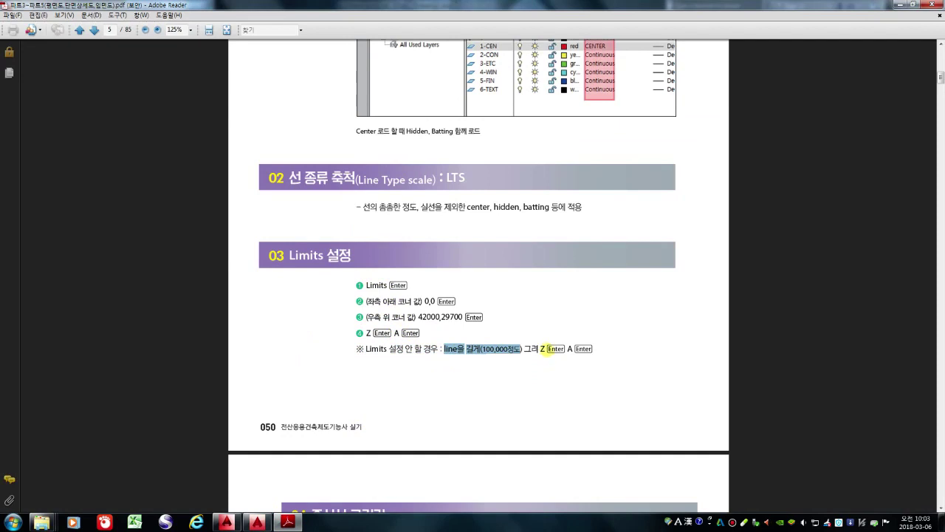
click(546, 350)
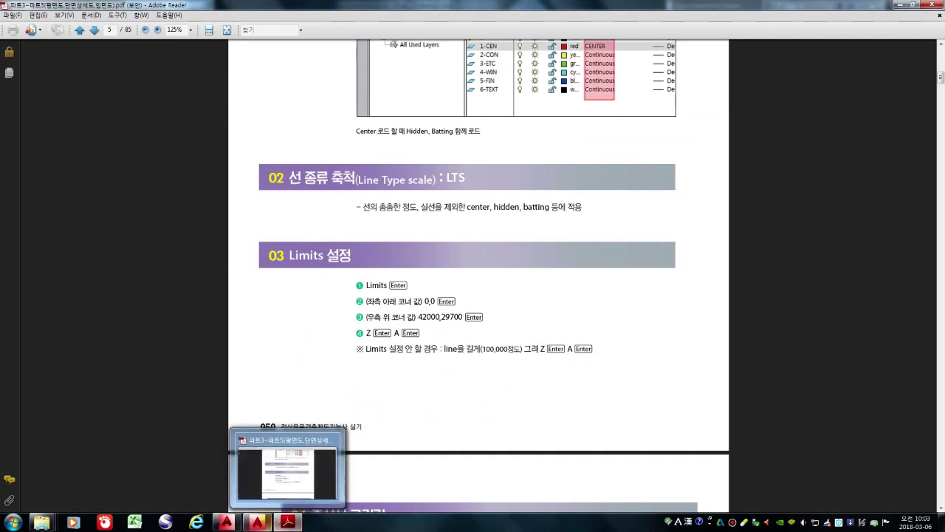
click(257, 522)
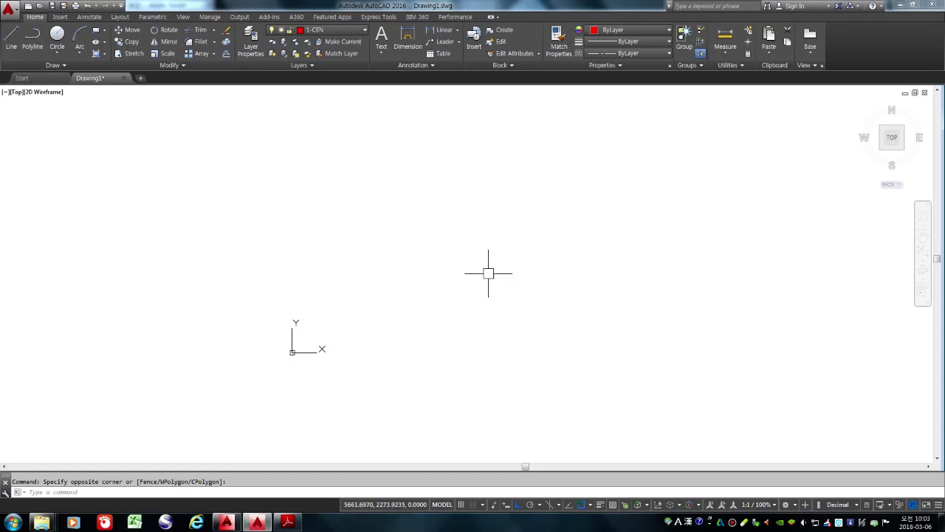
Step: Draw a horizontal line 100000 units long to the right, starting just below the origin
text(l)
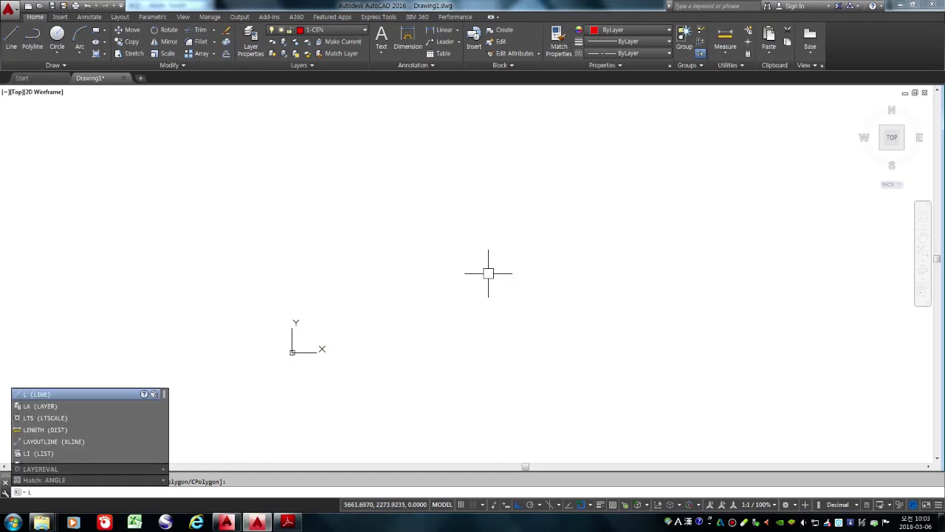
key(Return)
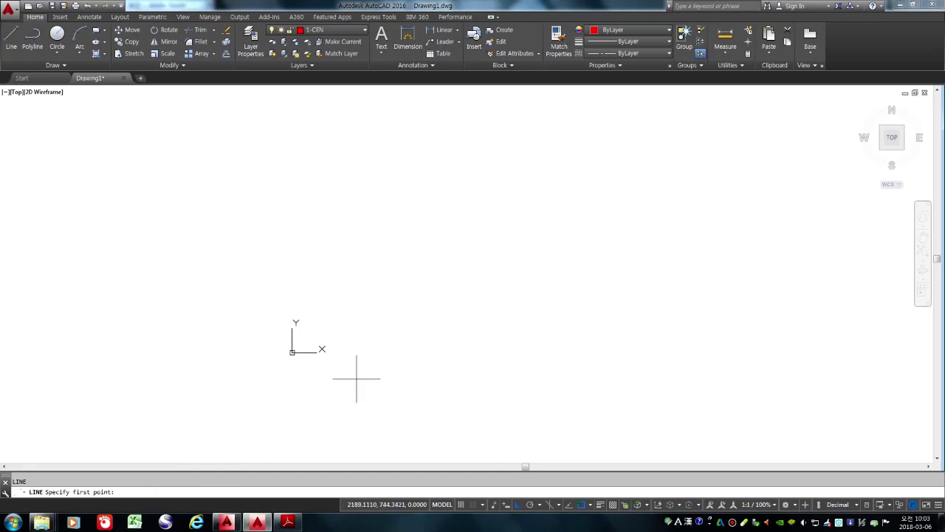
click(317, 373)
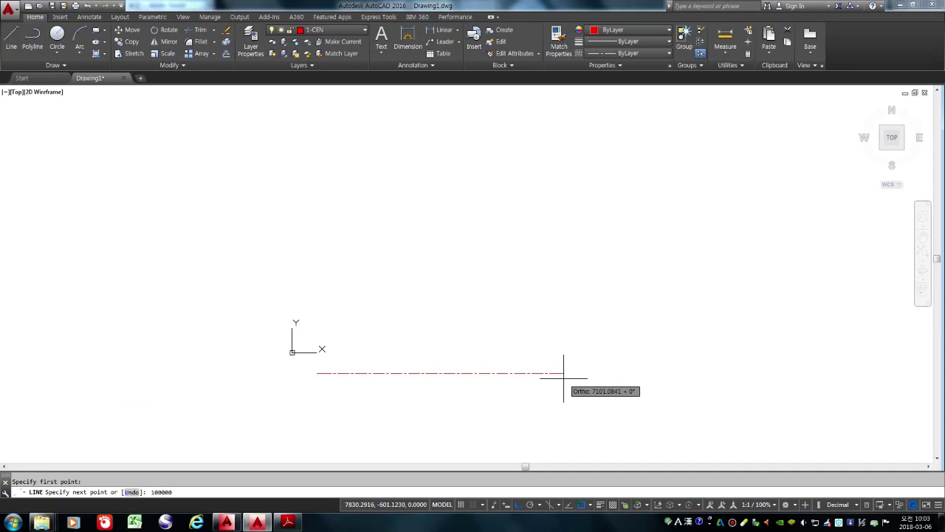
key(Return)
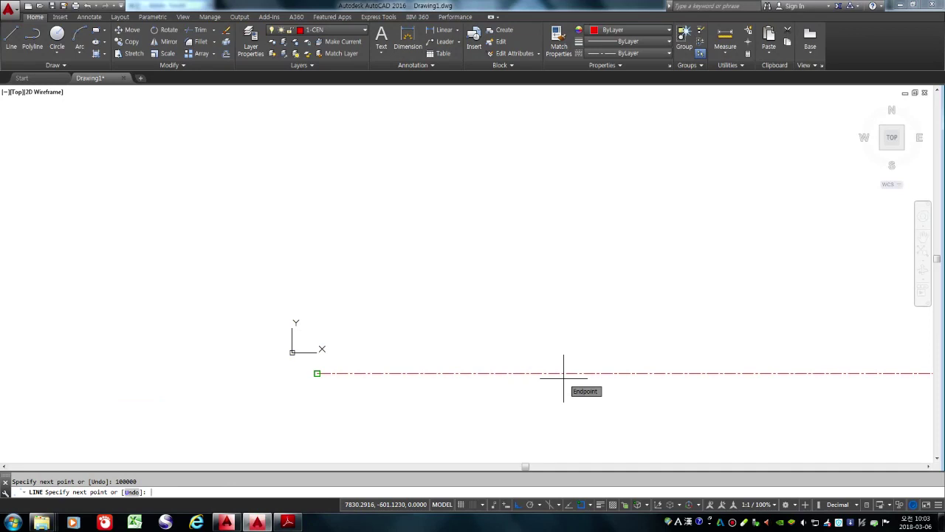
key(Return)
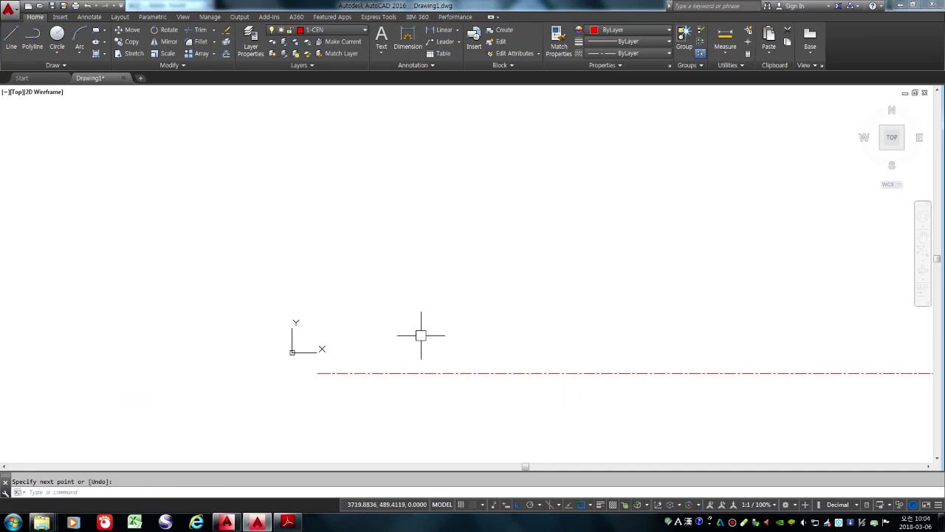
Step: Zoom the drawing with the All option to fit the whole long line in view
text(z)
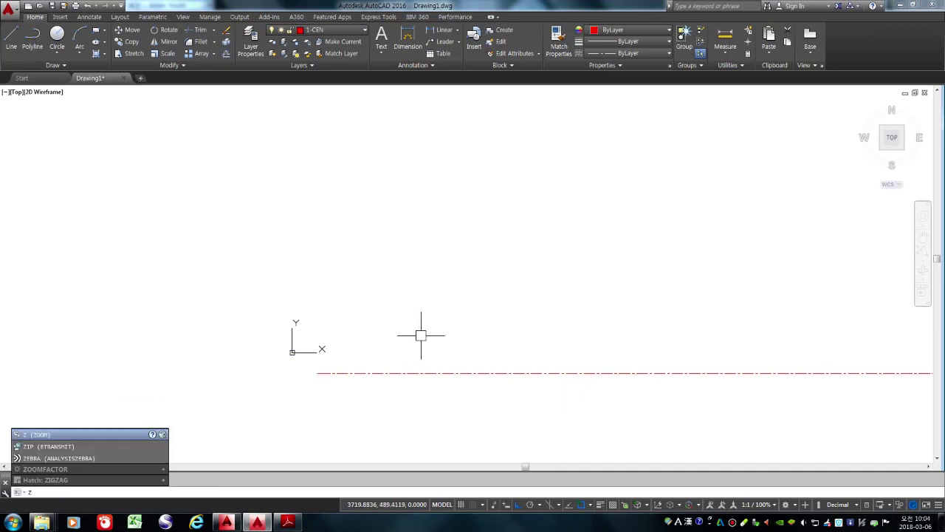
key(Return)
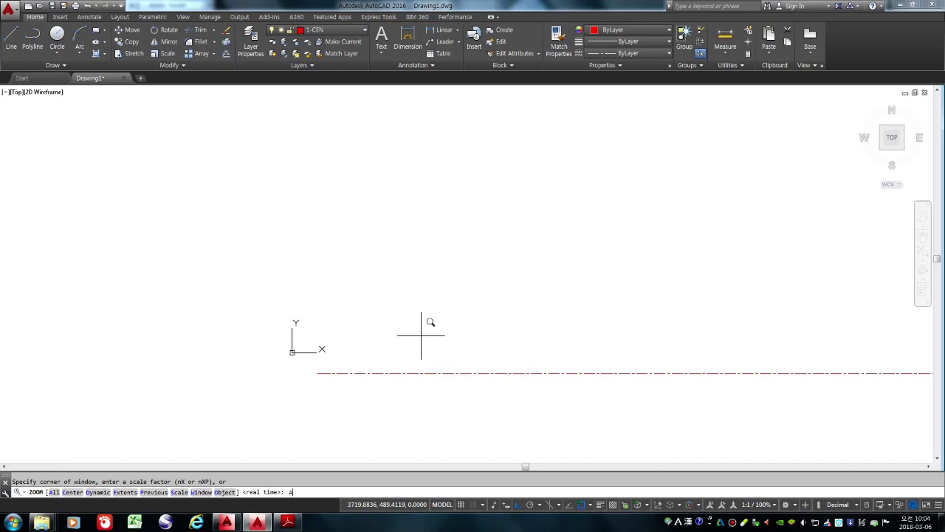
text(A)
key(Return)
scroll(318, 345, down, 3)
scroll(302, 330, up, 2)
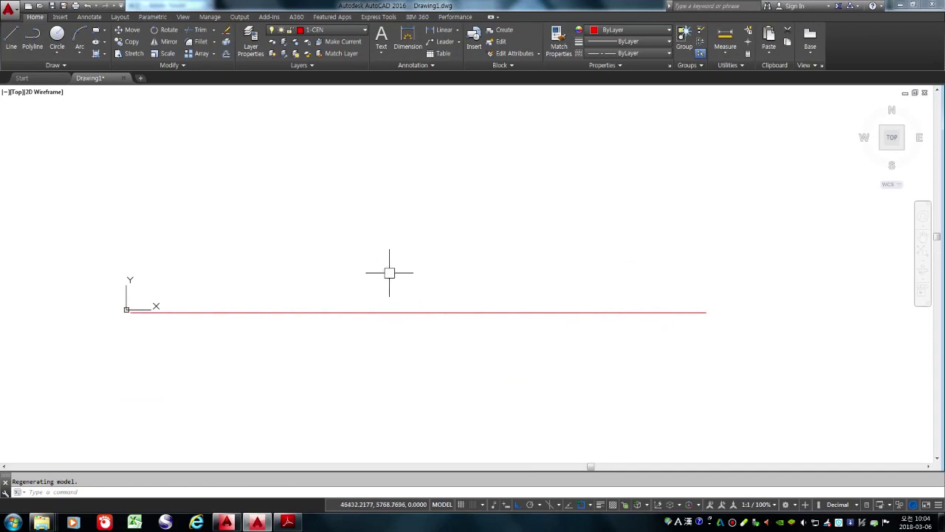
Step: Zoom to the drawing extents and examine the long center line's dash pattern near the origin
middle_click(362, 232)
middle_click(362, 232)
scroll(512, 313, down, 4)
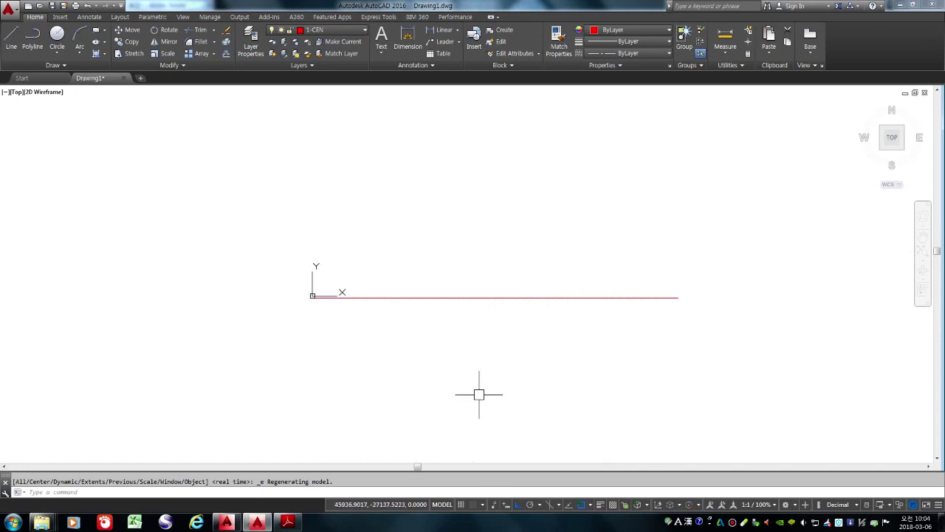
scroll(333, 310, up, 5)
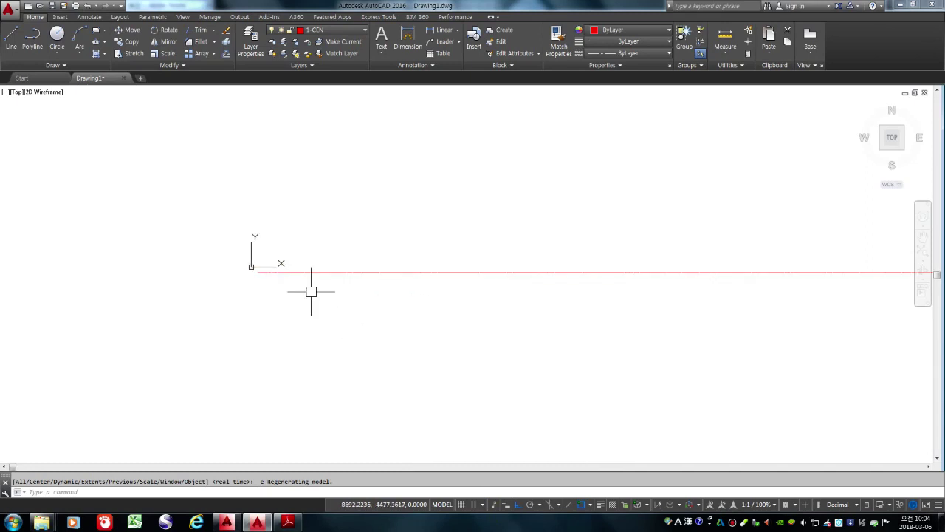
scroll(420, 397, down, 4)
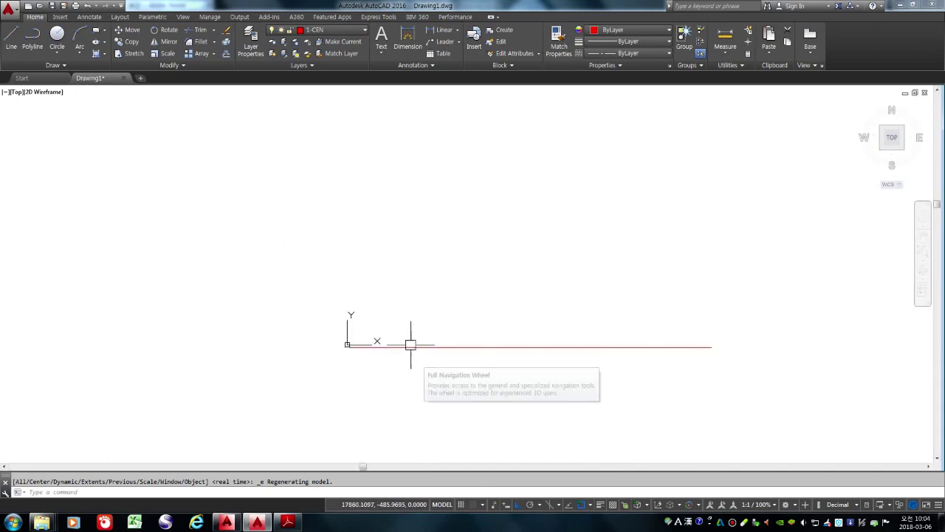
scroll(399, 323, up, 6)
scroll(228, 384, up, 2)
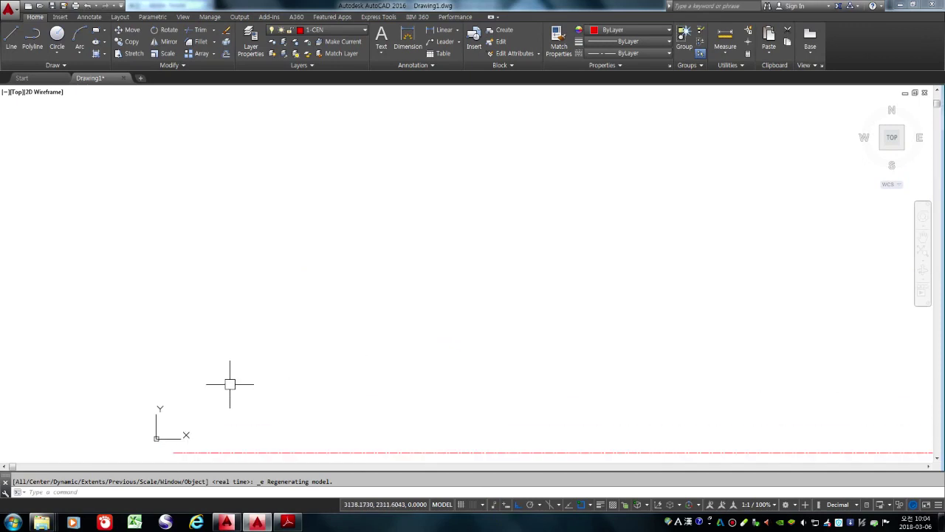
middle_drag(254, 443, 317, 345)
scroll(290, 339, up, 4)
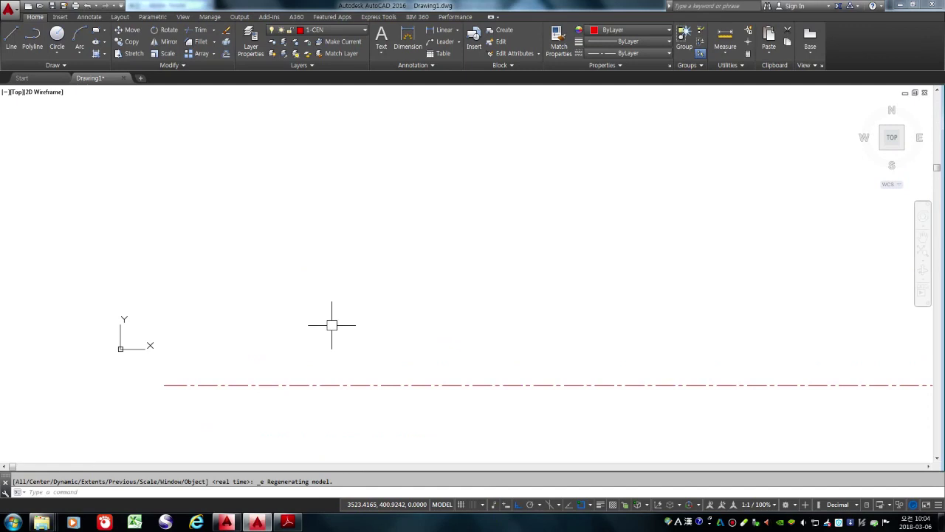
text(L)
key(Return)
key(Escape)
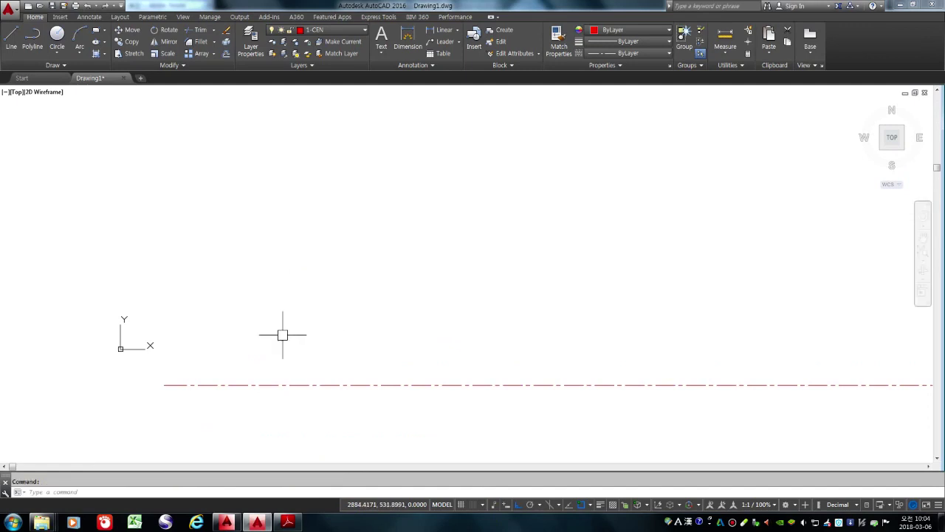
Step: Draw a small upright rectangle just above the start of the long center line and compare how its linetype displays
text(REC)
key(Return)
click(251, 316)
click(267, 335)
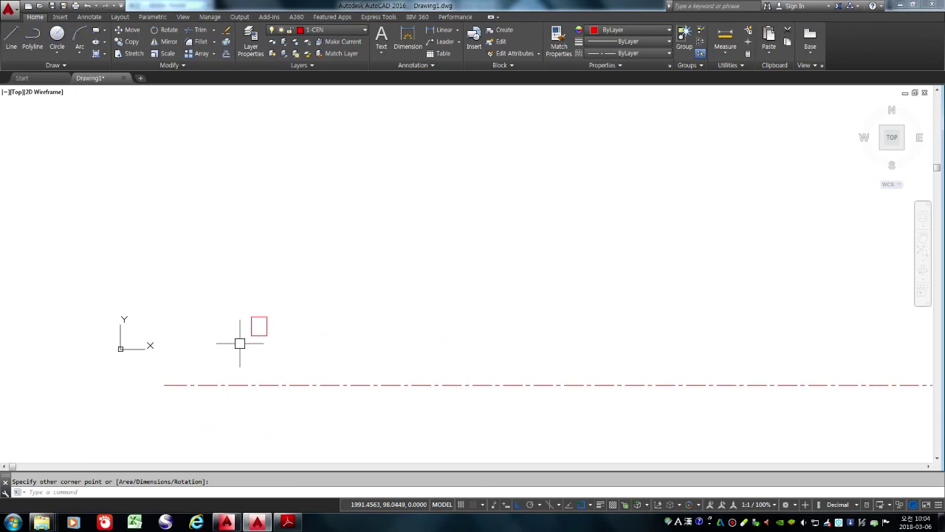
scroll(255, 333, up, 6)
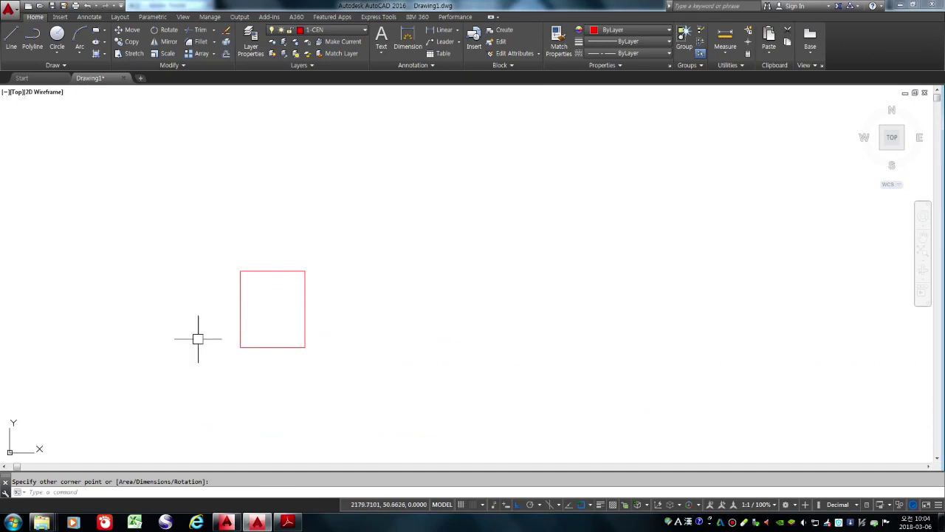
scroll(348, 220, down, 7)
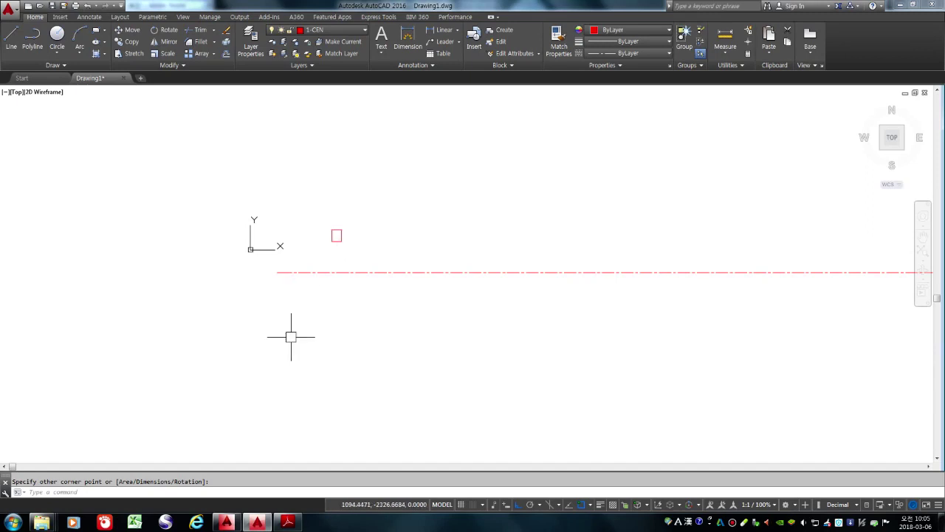
scroll(297, 310, down, 5)
scroll(413, 337, down, 2)
scroll(402, 334, down, 2)
scroll(384, 326, up, 8)
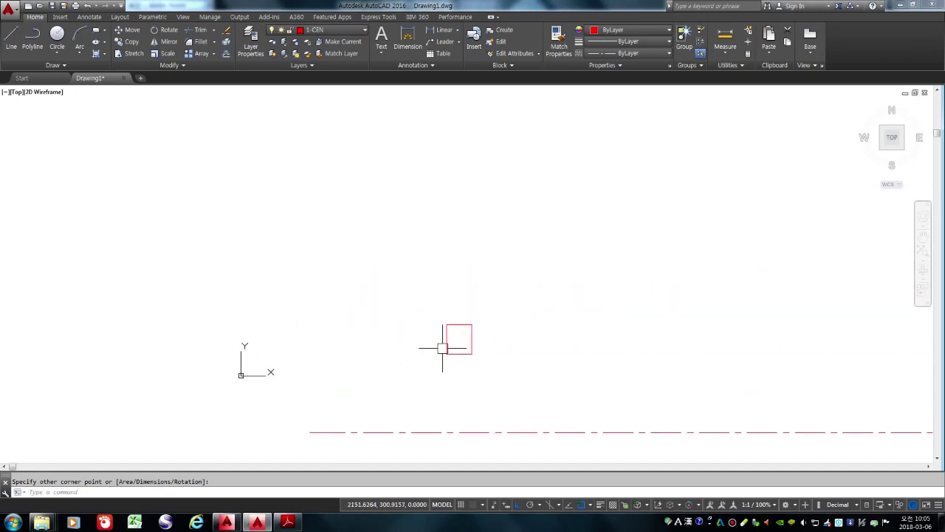
Step: Erase the small rectangle and the long horizontal center line
scroll(296, 293, down, 1)
scroll(293, 294, down, 2)
text(e)
key(space)
click(417, 348)
key(space)
key(space)
click(376, 329)
click(338, 291)
key(space)
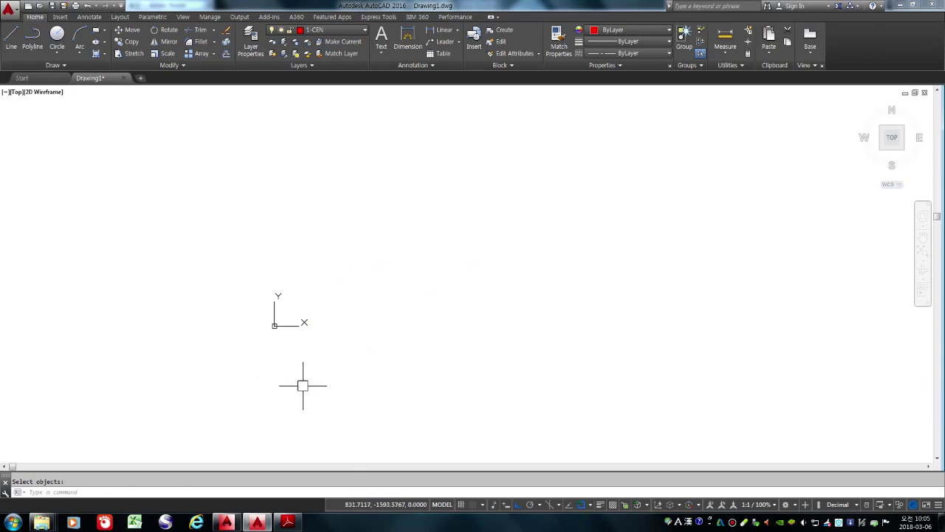
text(l)
key(space)
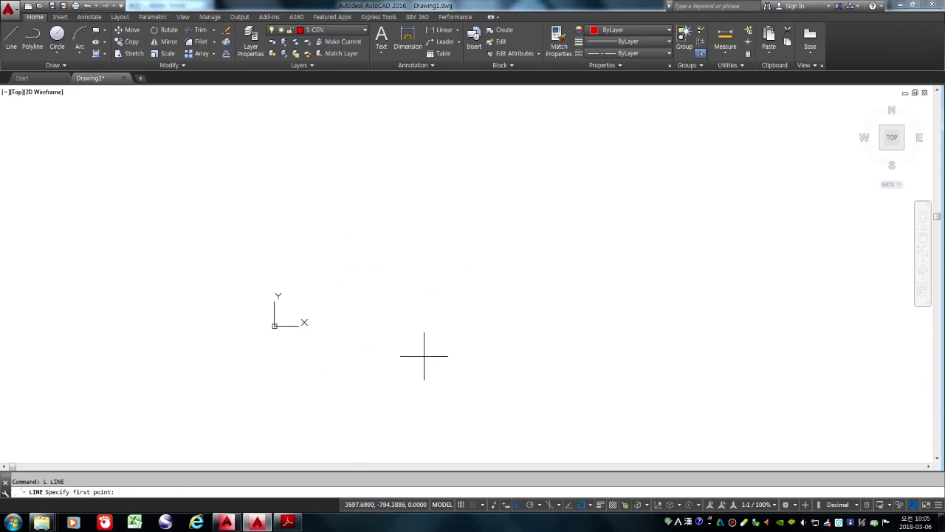
key(Escape)
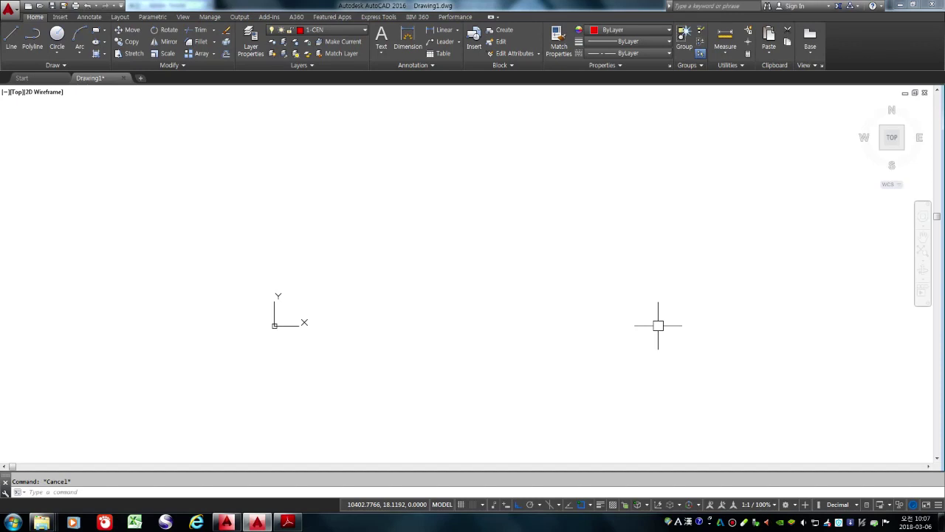
middle_drag(439, 314, 331, 384)
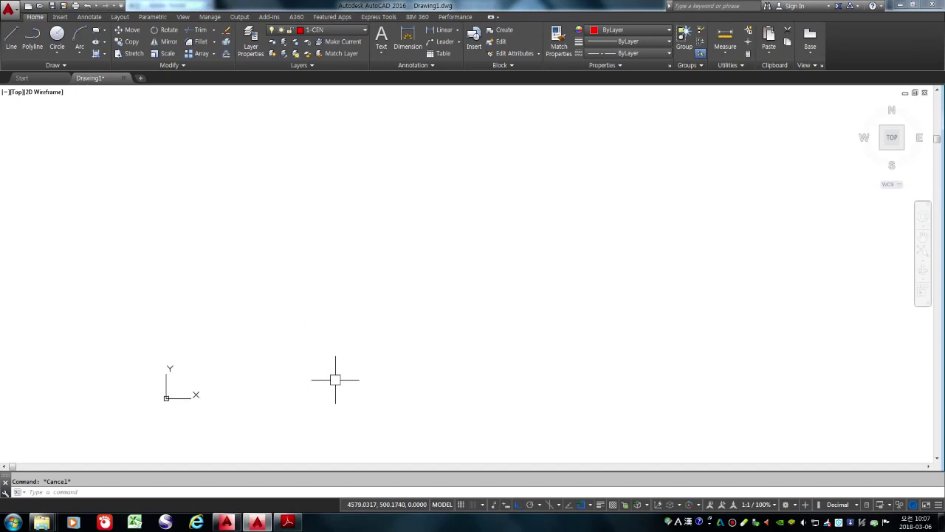
Step: Read the center line instructions and the floor plan's overall dimensions in the Adobe Reader PDF, and return to AutoCAD
click(288, 522)
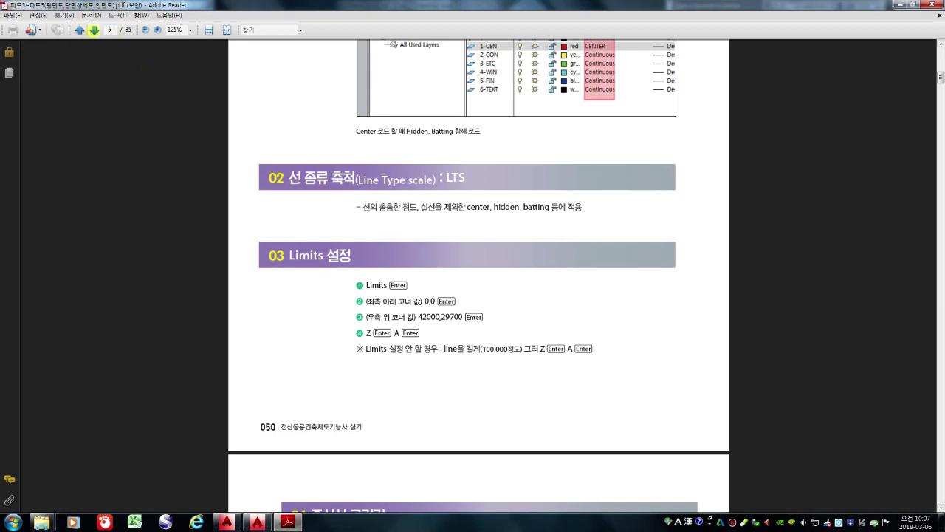
click(94, 30)
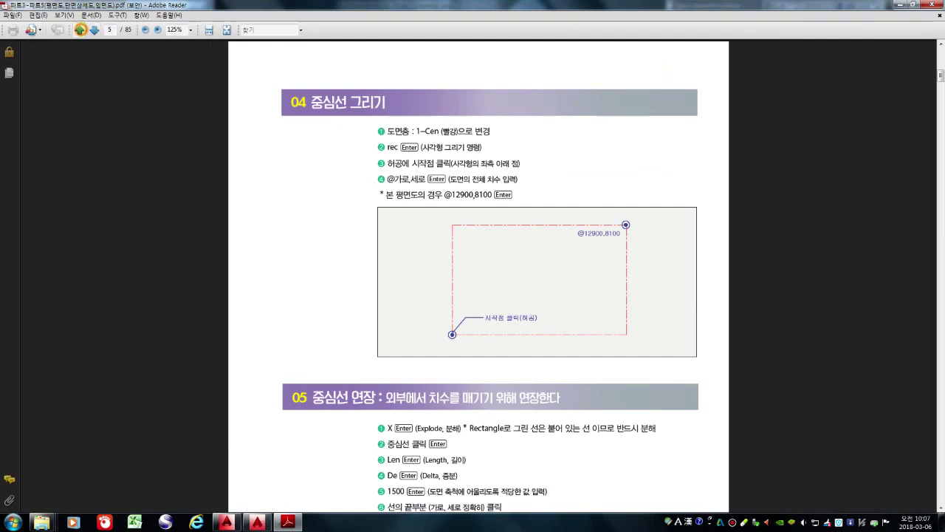
click(79, 29)
click(80, 29)
click(80, 30)
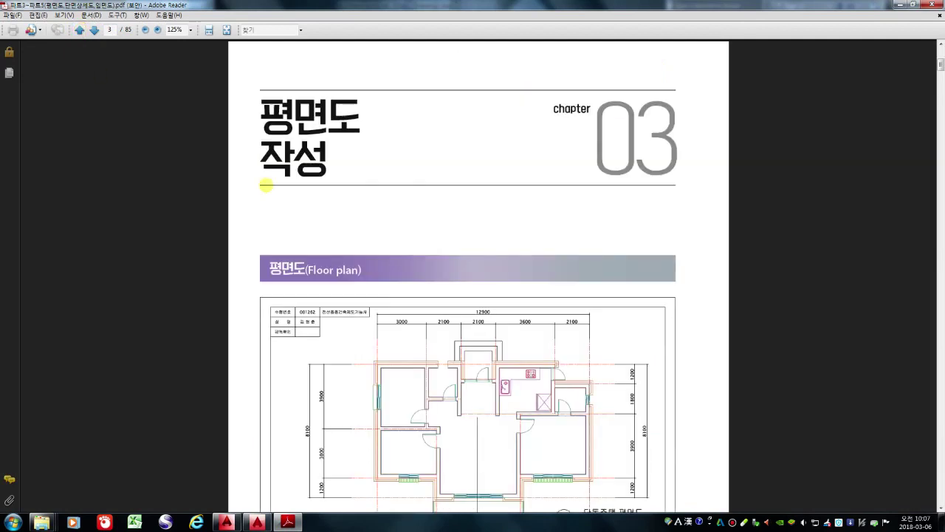
scroll(403, 231, down, 3)
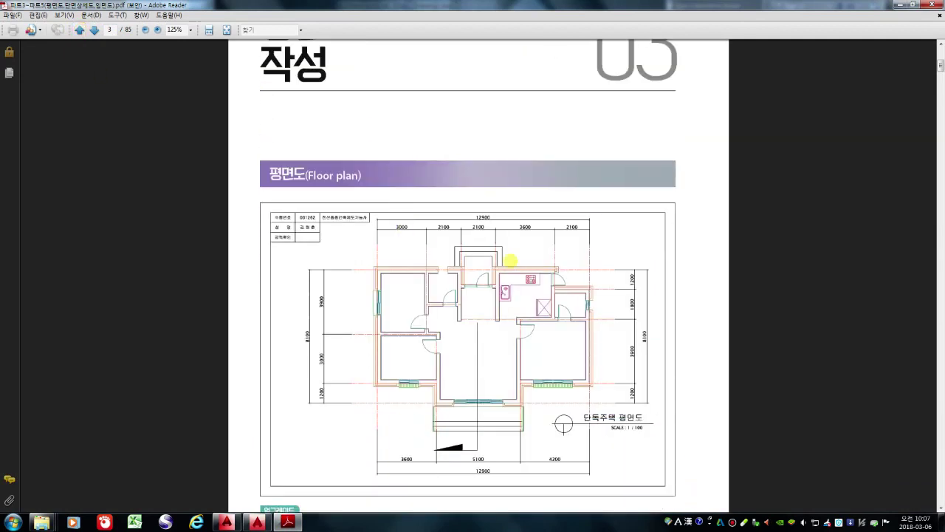
scroll(474, 257, down, 1)
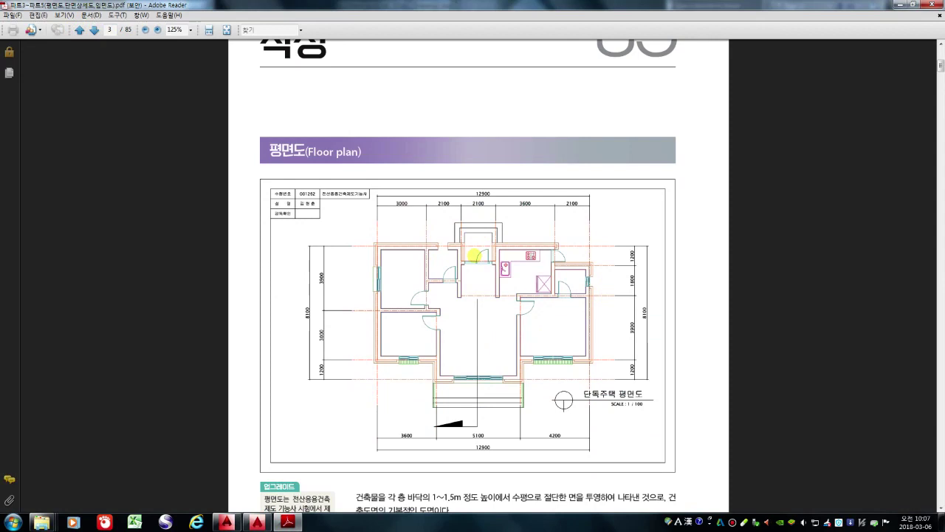
scroll(472, 254, down, 1)
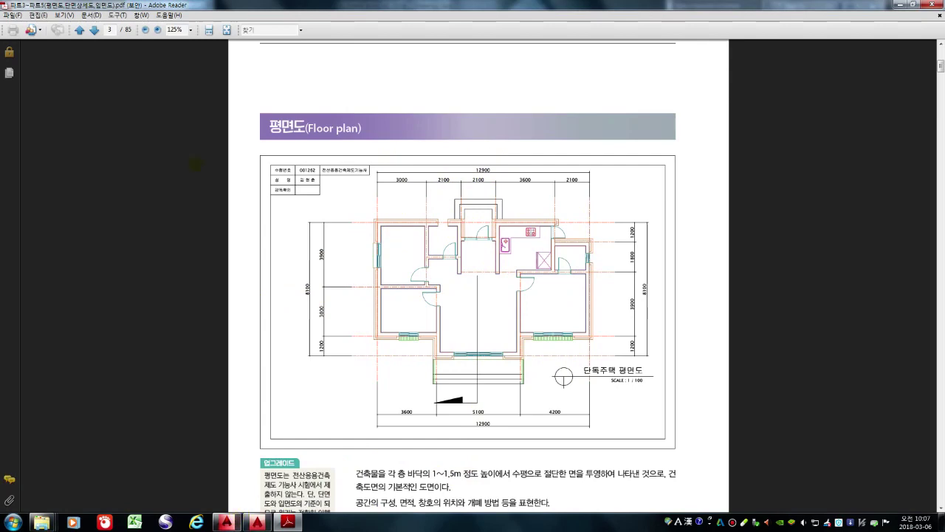
click(257, 522)
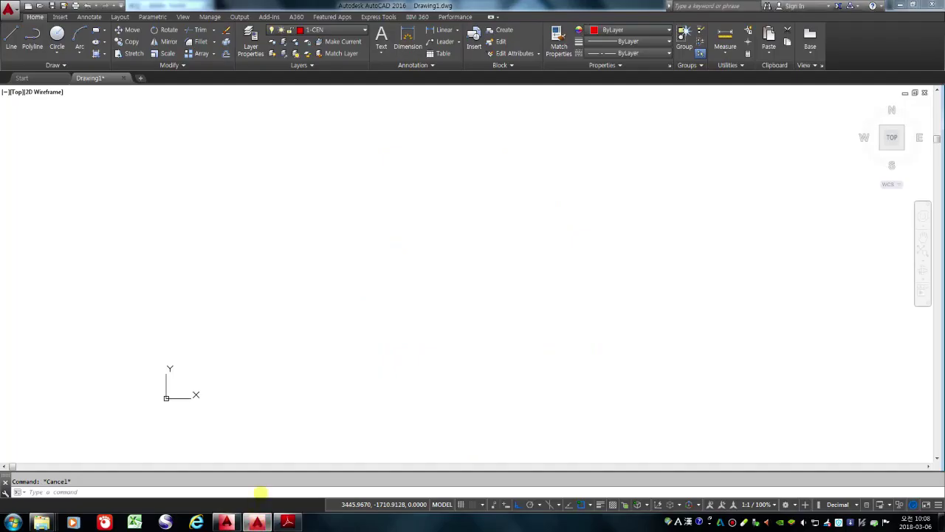
Step: Change the colour of layer 2-CON to magenta and close the layer manager
text(la)
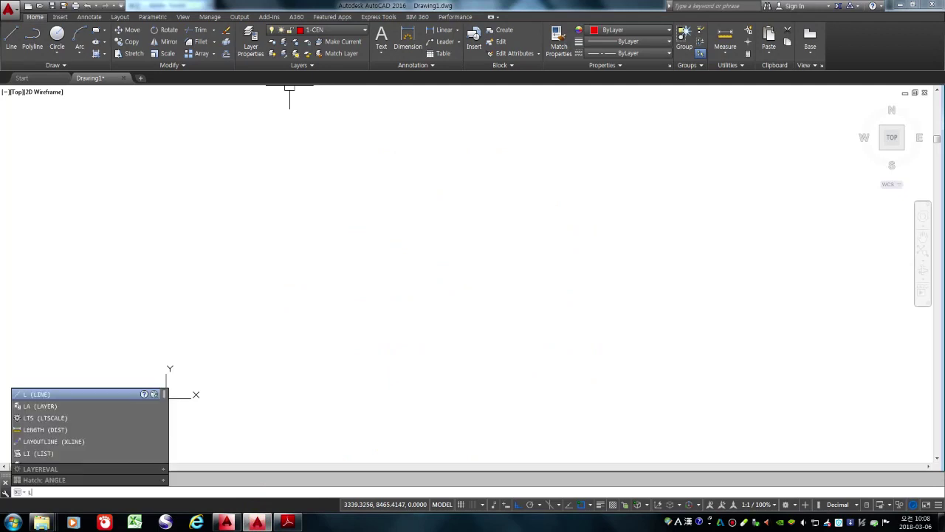
key(Return)
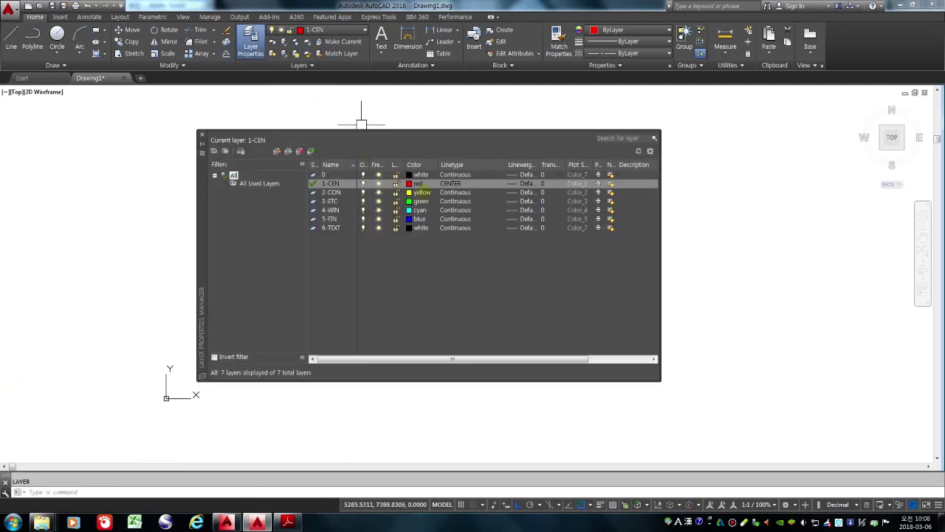
click(420, 192)
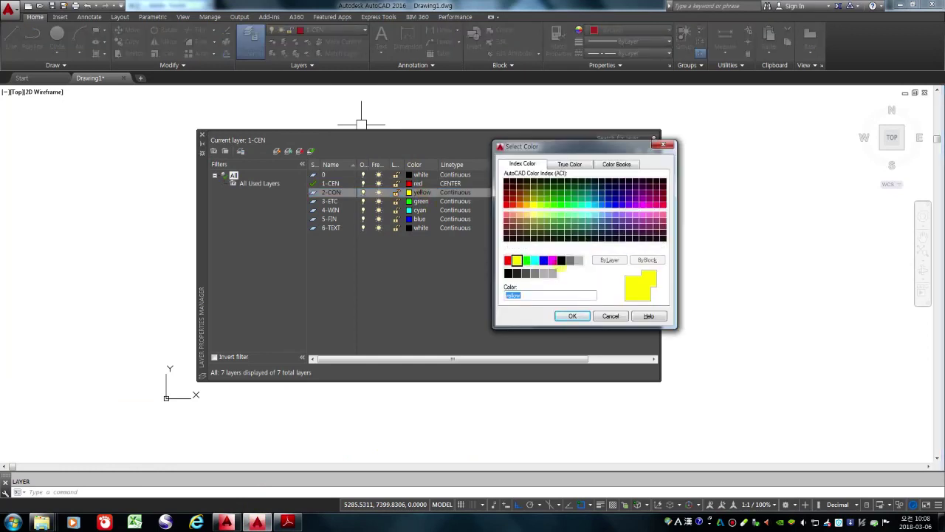
click(552, 260)
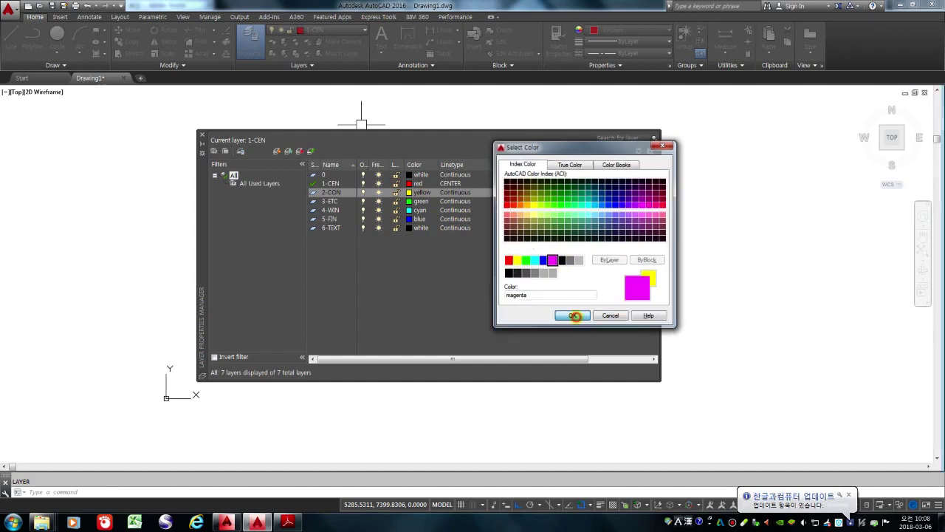
click(573, 315)
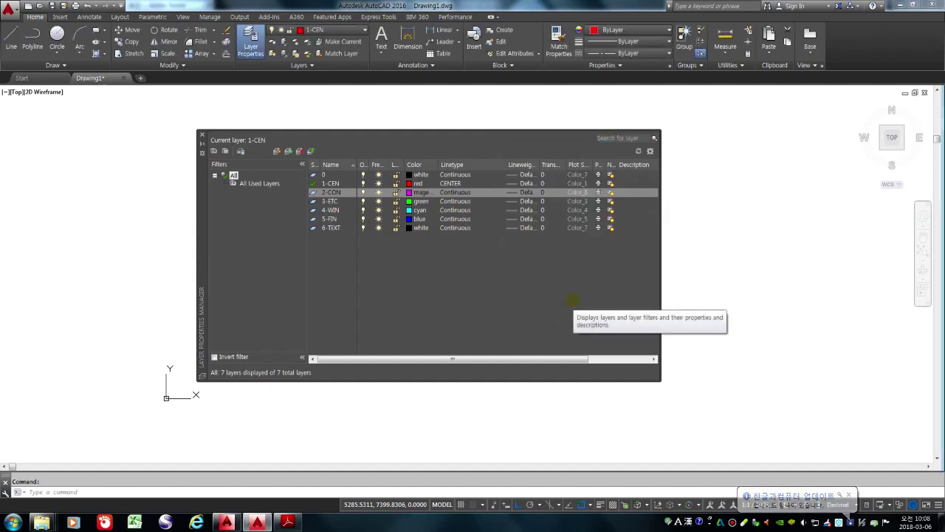
click(201, 135)
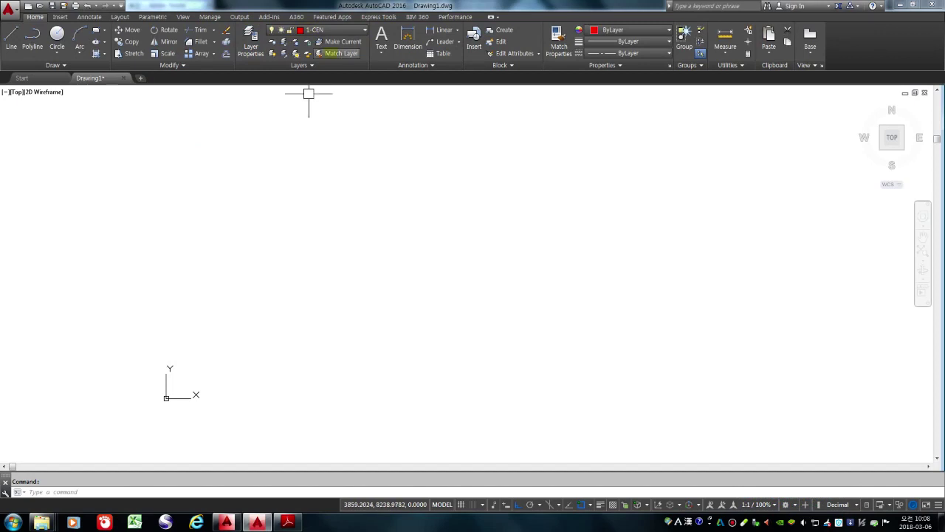
Step: Switch the current layer to 2-CON and back to 1-CEN
click(327, 31)
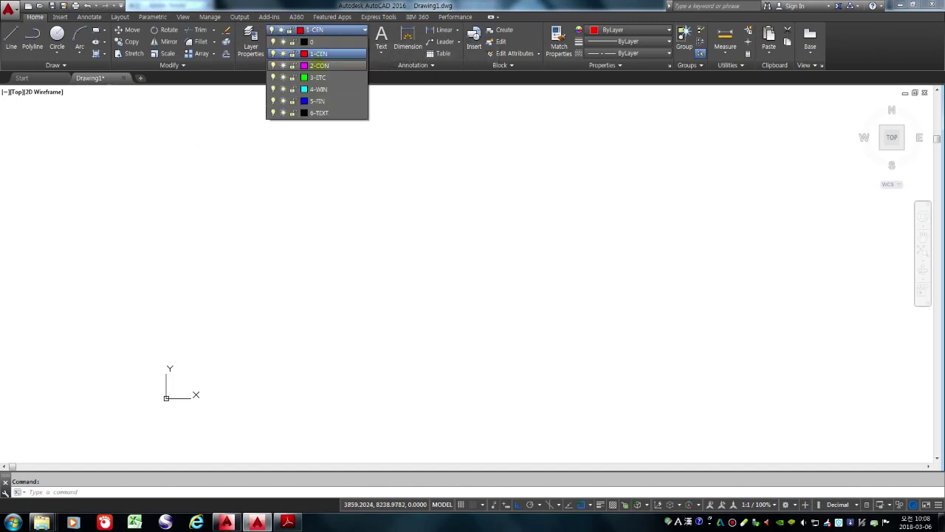
click(319, 65)
click(328, 30)
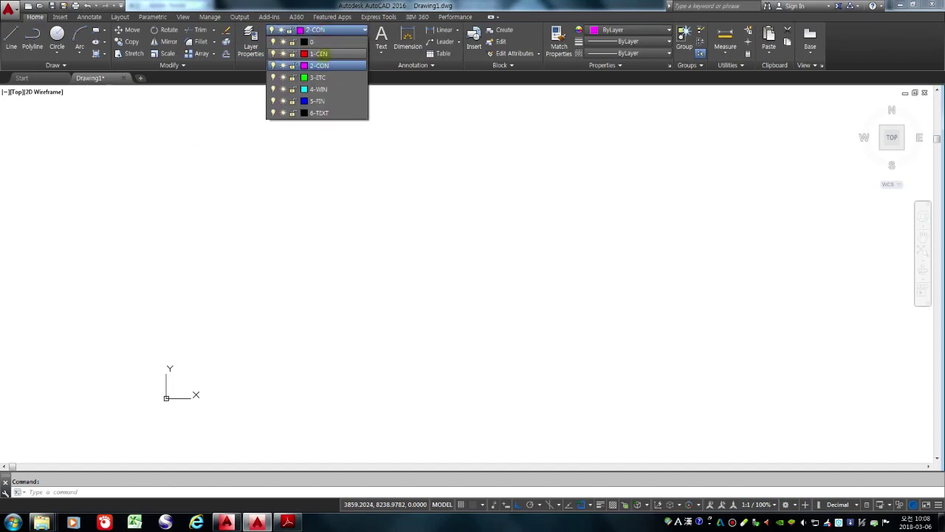
click(319, 54)
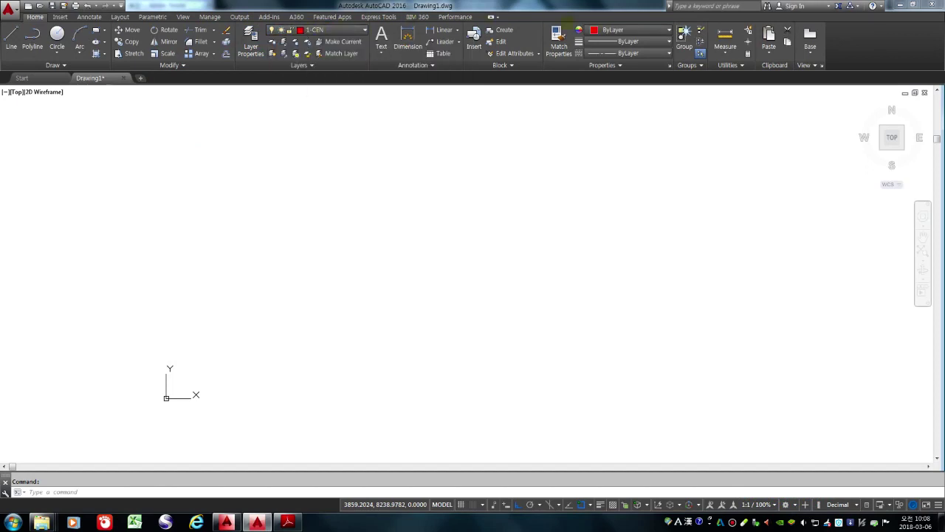
Step: Examine the object colour choices and the layer list without changing the ByLayer setting
click(631, 30)
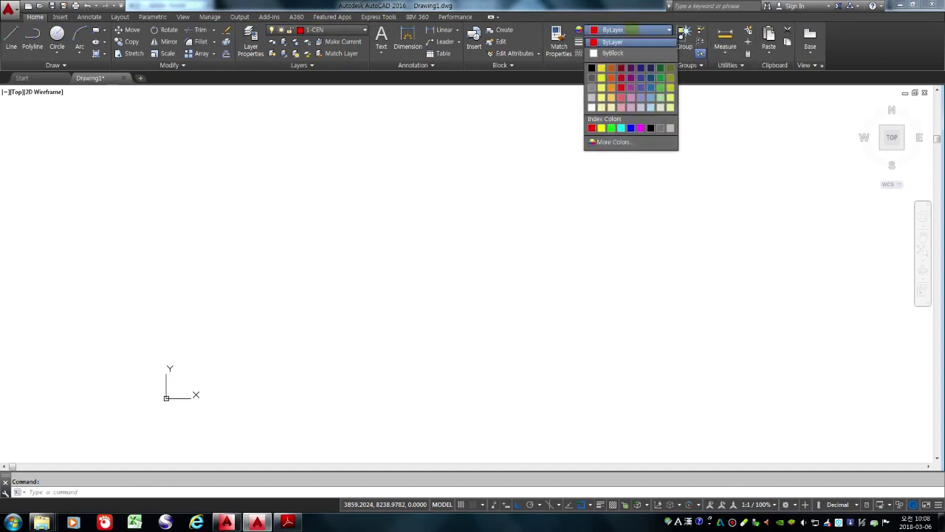
click(631, 30)
click(631, 30)
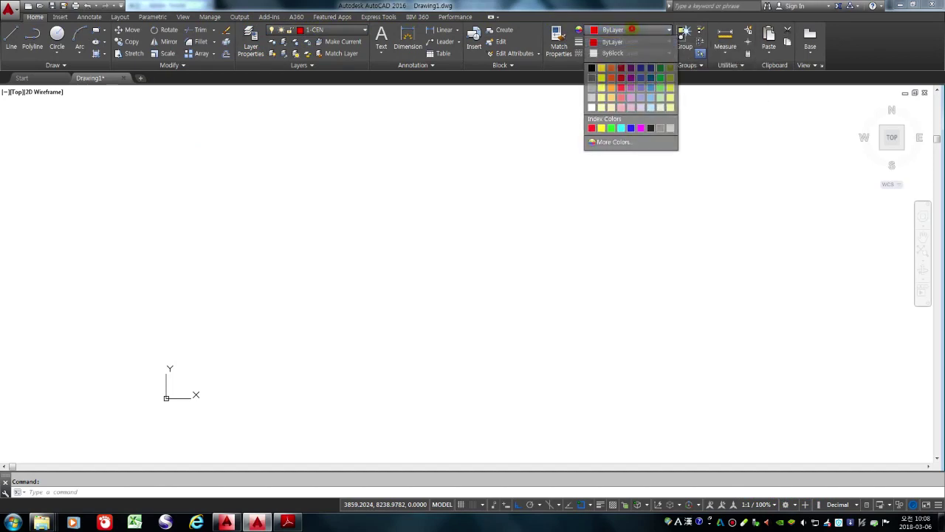
click(631, 29)
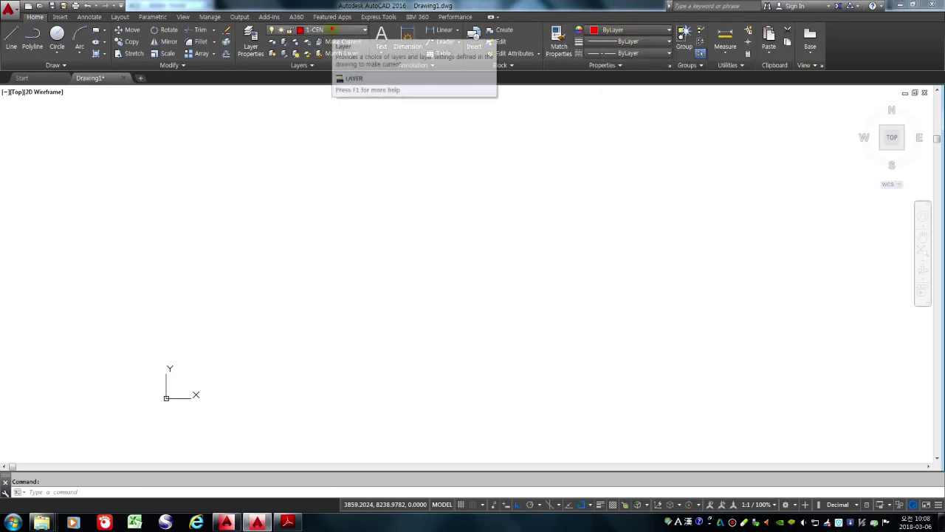
click(329, 30)
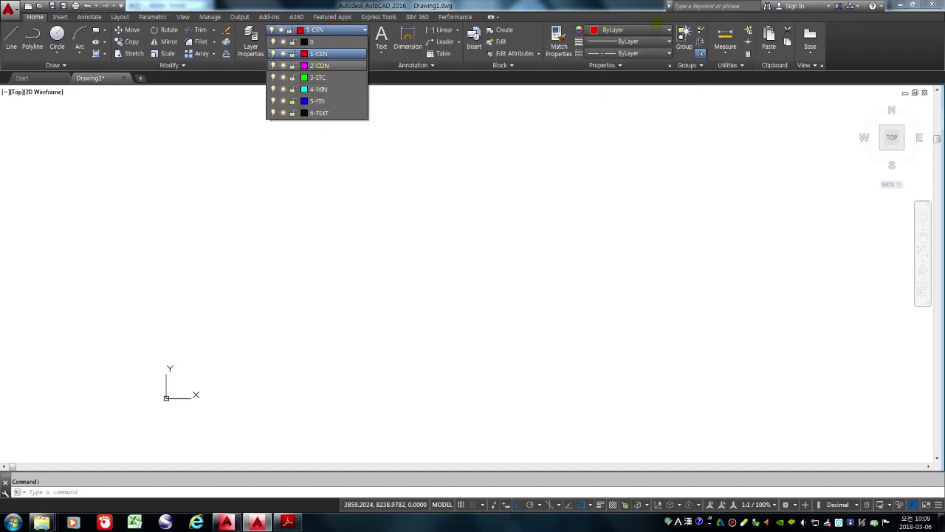
click(650, 27)
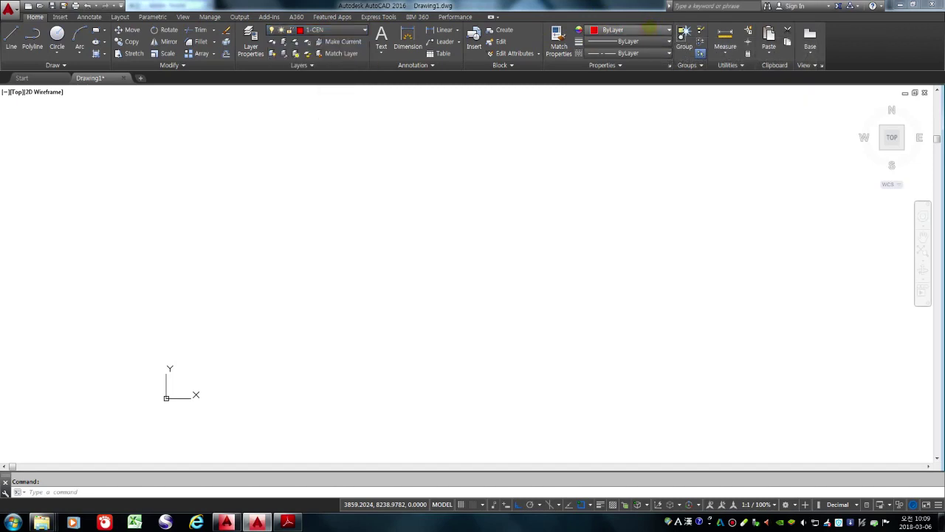
click(650, 30)
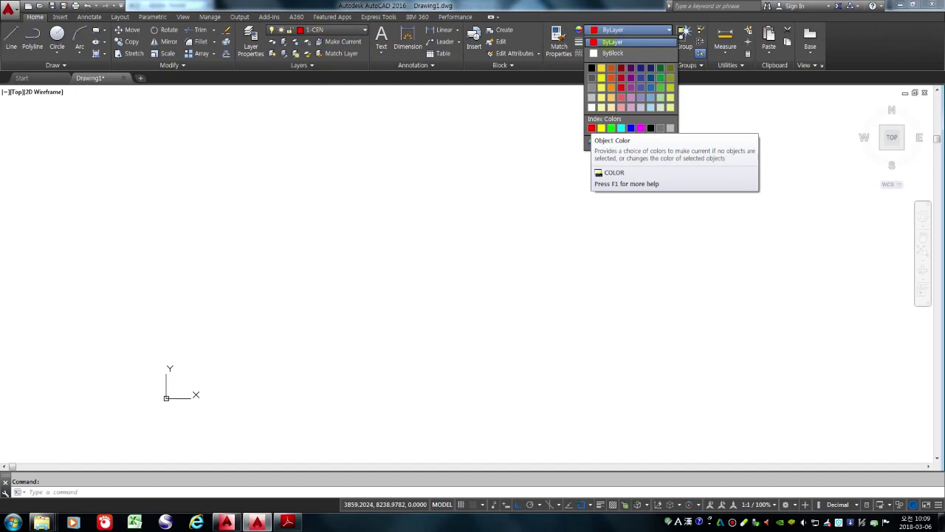
click(624, 30)
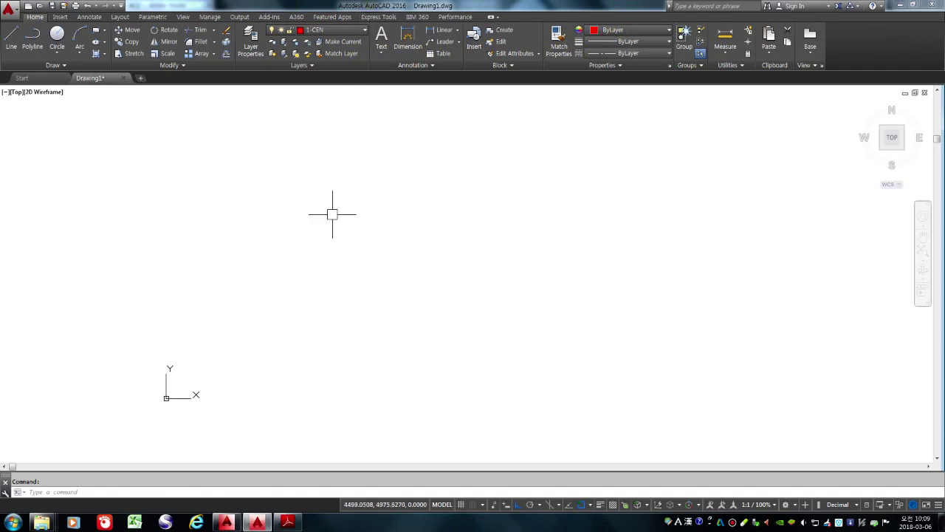
Step: Draw a 12900 by 8100 rectangle on layer 1-CEN, with its lower-left corner placed freely up and right of the origin
text(rec)
key(Return)
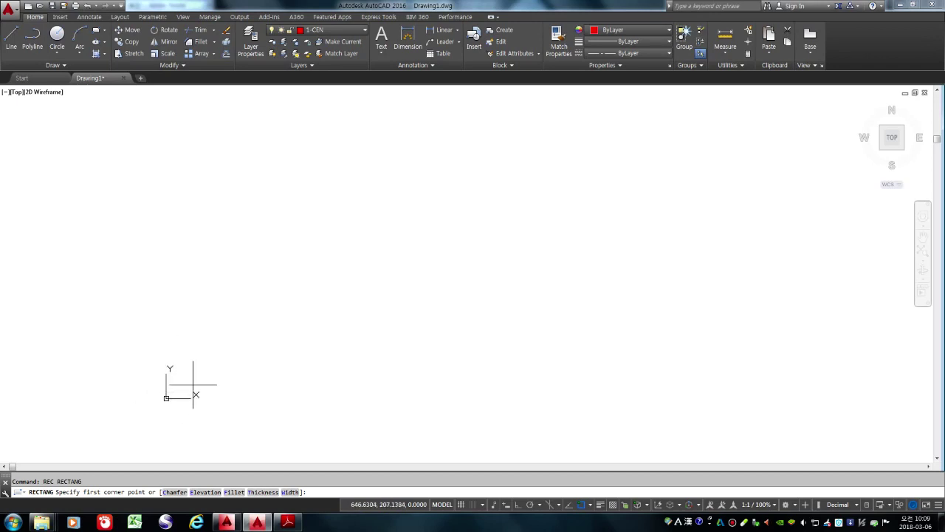
click(320, 321)
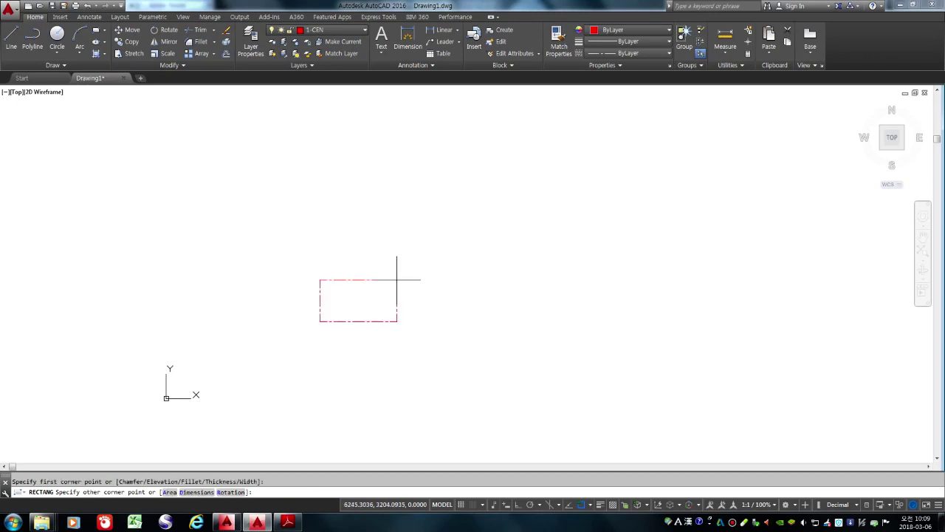
text(@)
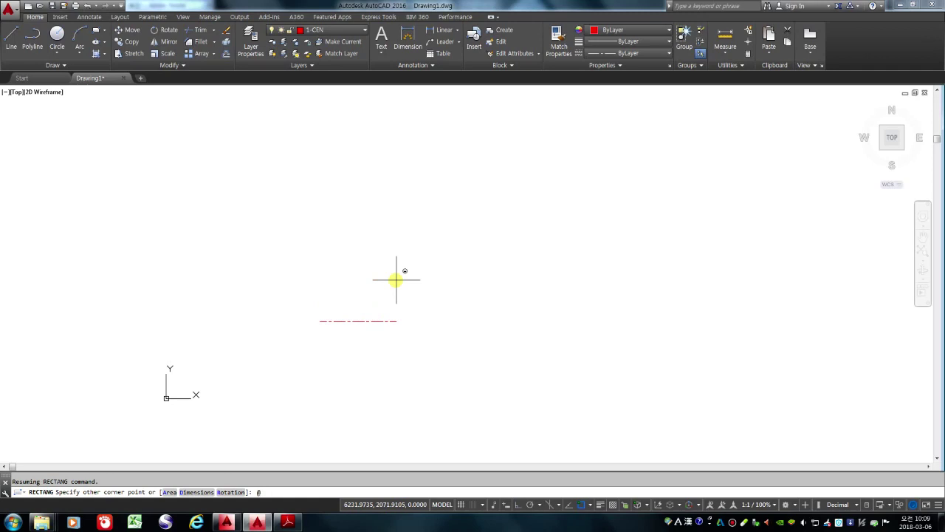
text(12900,81)
key(Return)
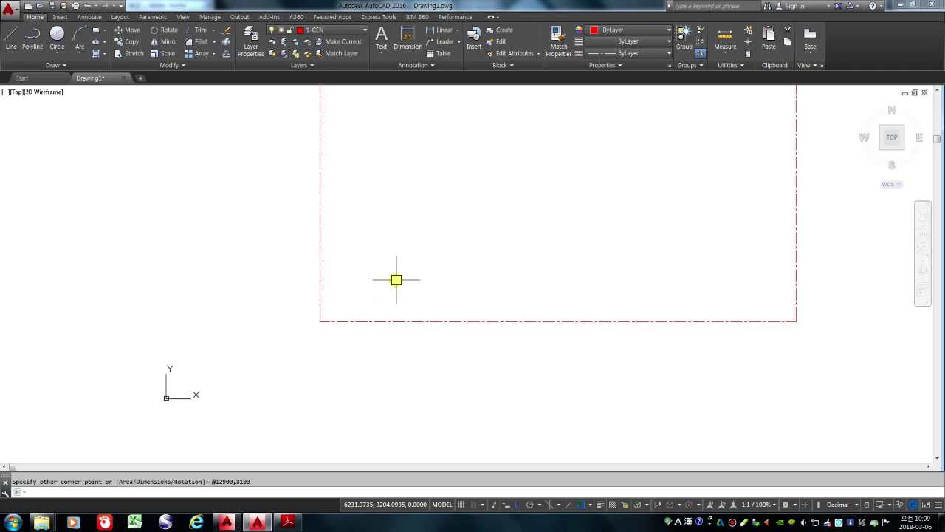
Step: Consult the floor plan PDF in Adobe Reader, return to AutoCAD and explode the rectangle into separate lines
middle_drag(530, 315, 452, 426)
scroll(476, 341, down, 5)
scroll(474, 367, up, 2)
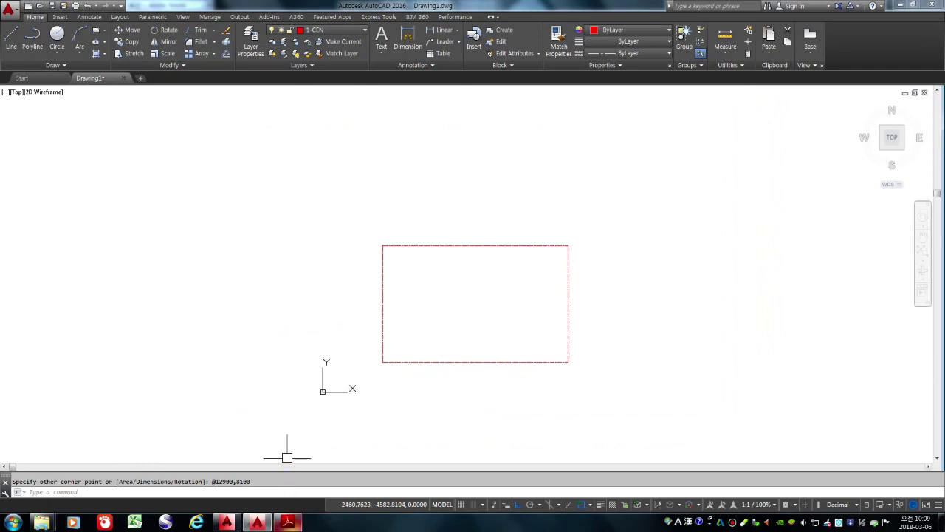
click(288, 522)
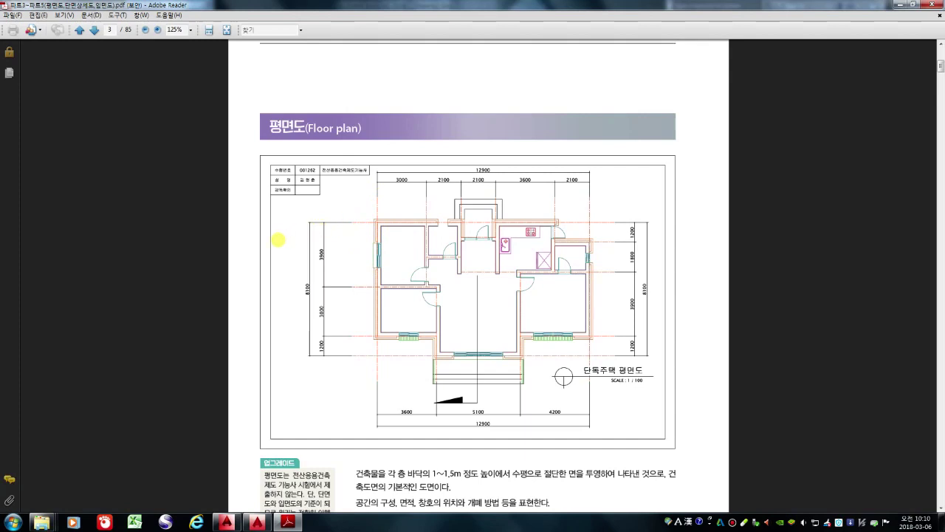
click(257, 522)
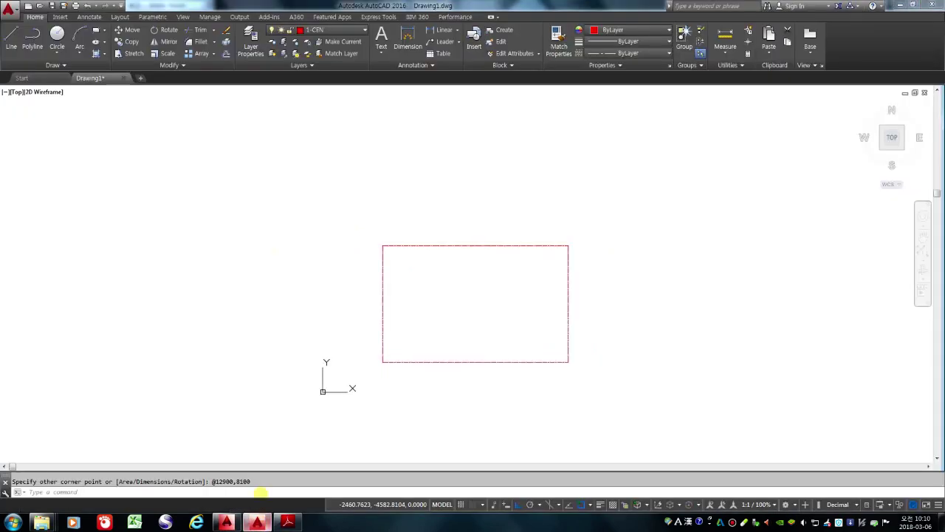
scroll(538, 353, up, 1)
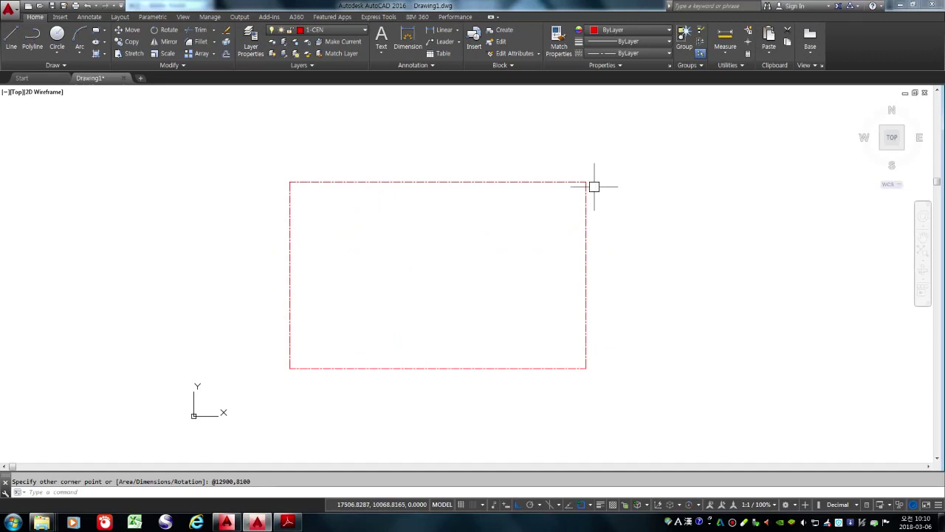
click(592, 371)
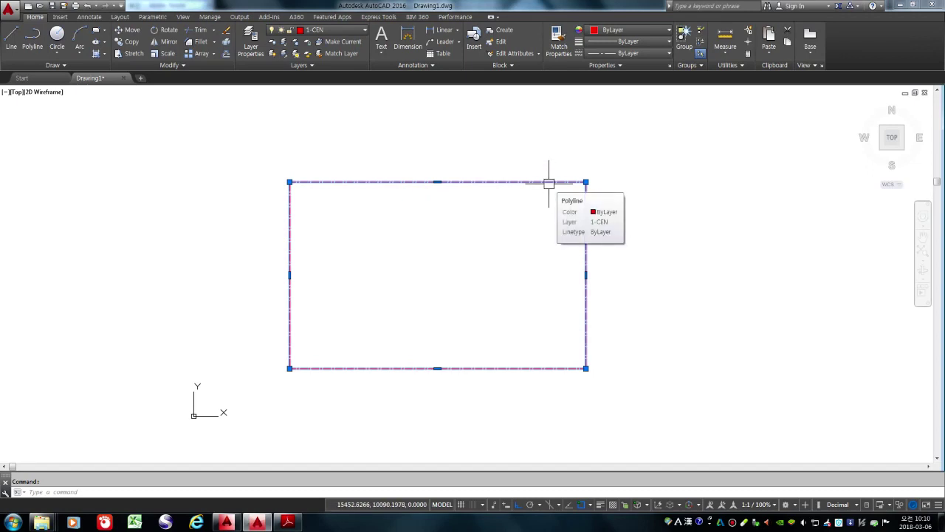
text(x)
key(Return)
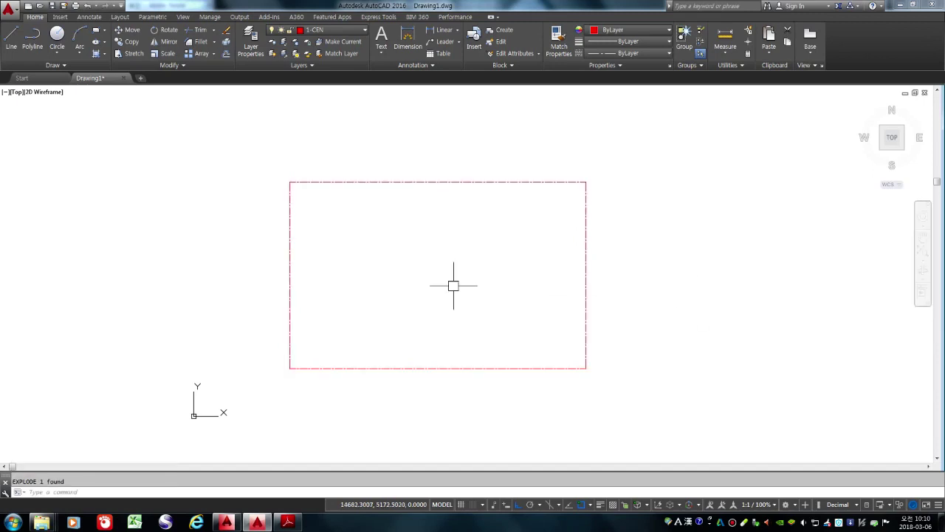
click(408, 183)
click(410, 369)
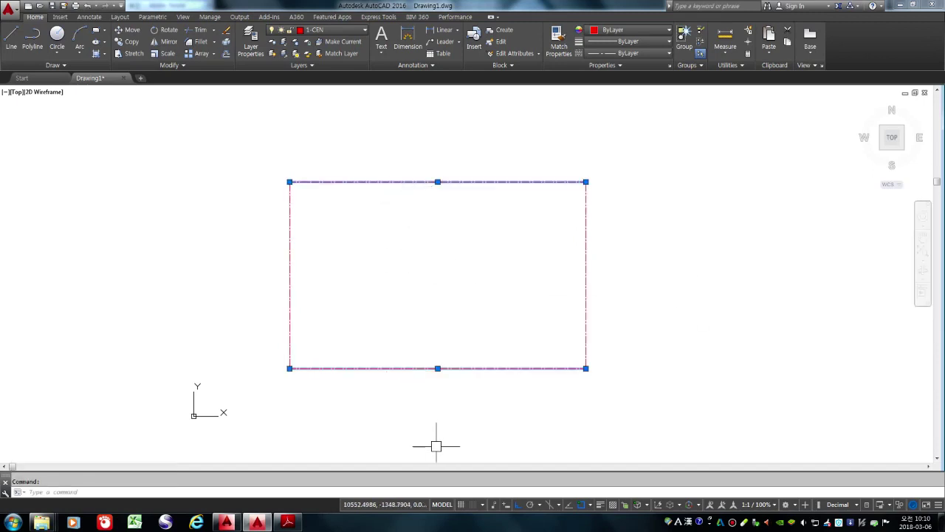
key(Escape)
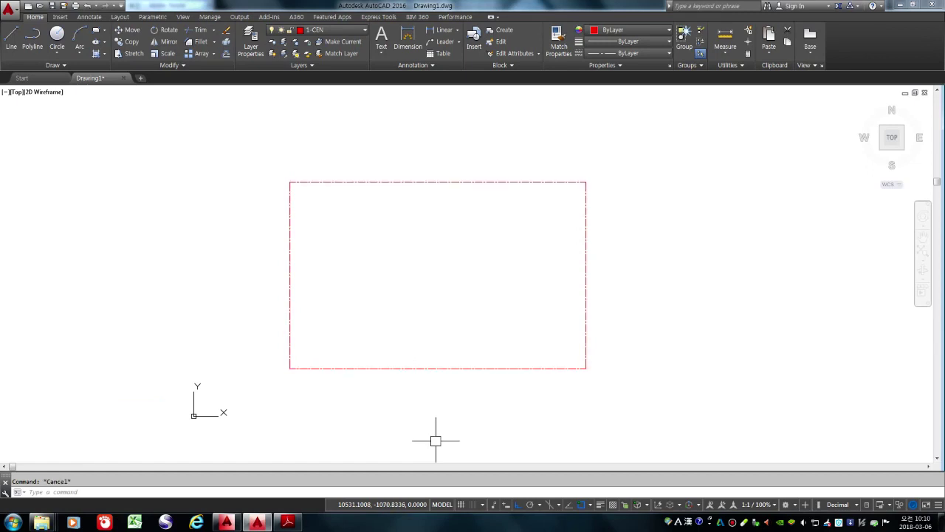
Step: Lengthen all four outline center lines at both ends by a delta of 1500
text(LEN)
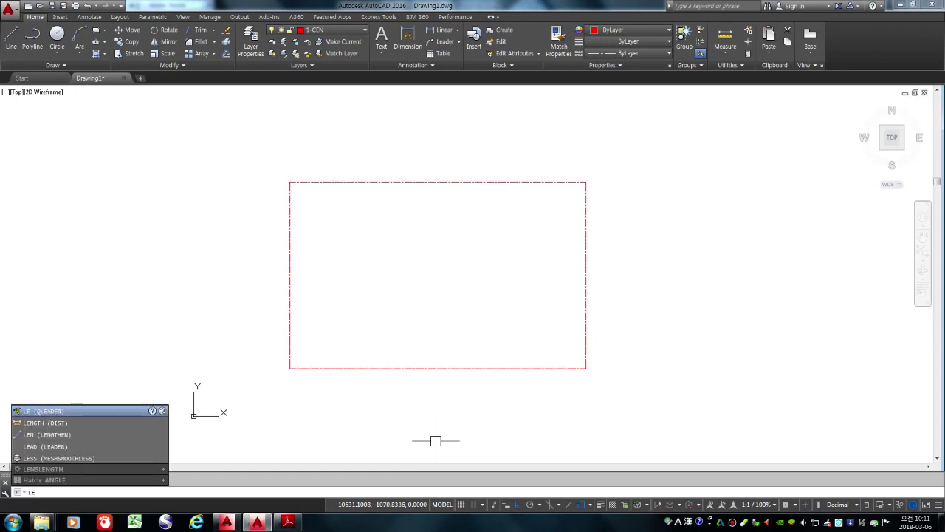
key(Return)
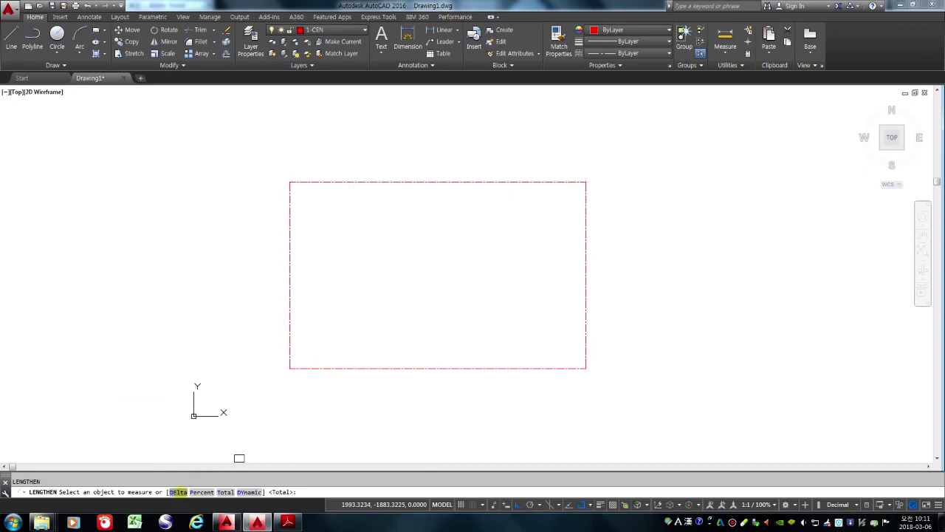
click(178, 492)
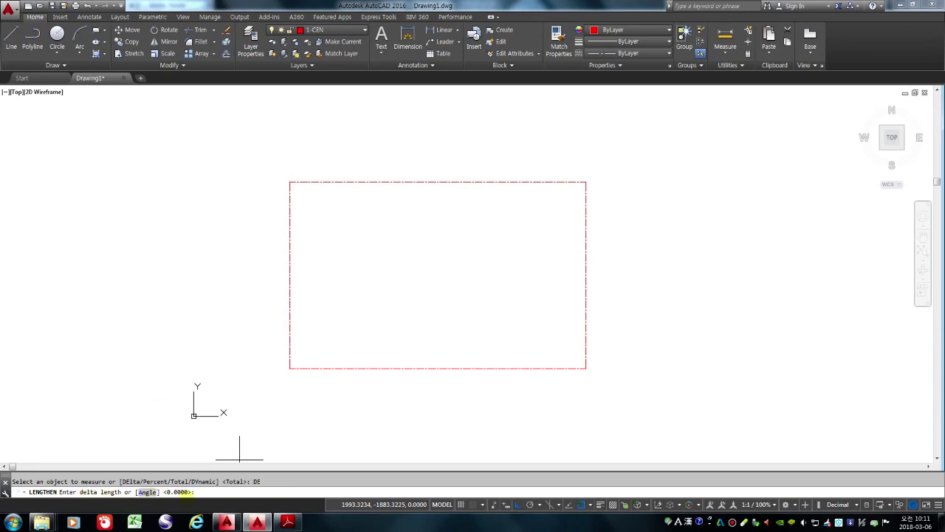
text(1500)
key(Return)
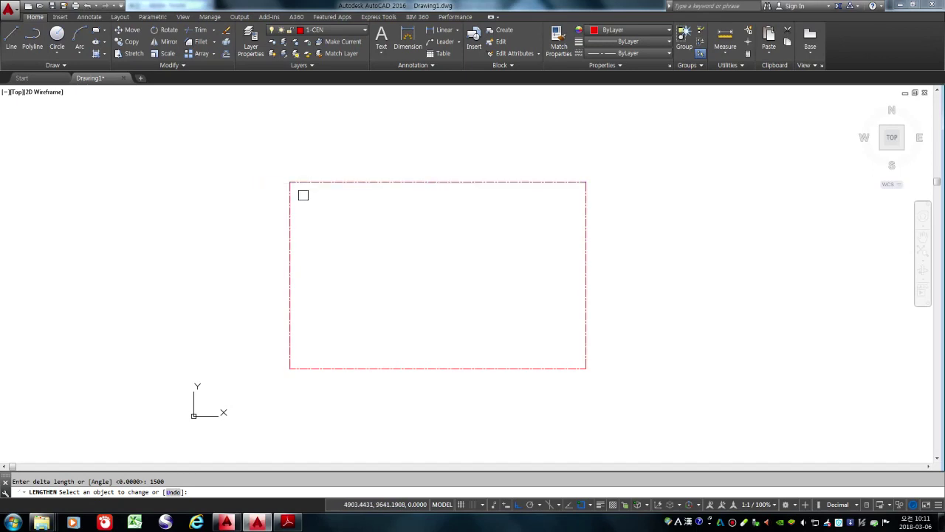
click(305, 183)
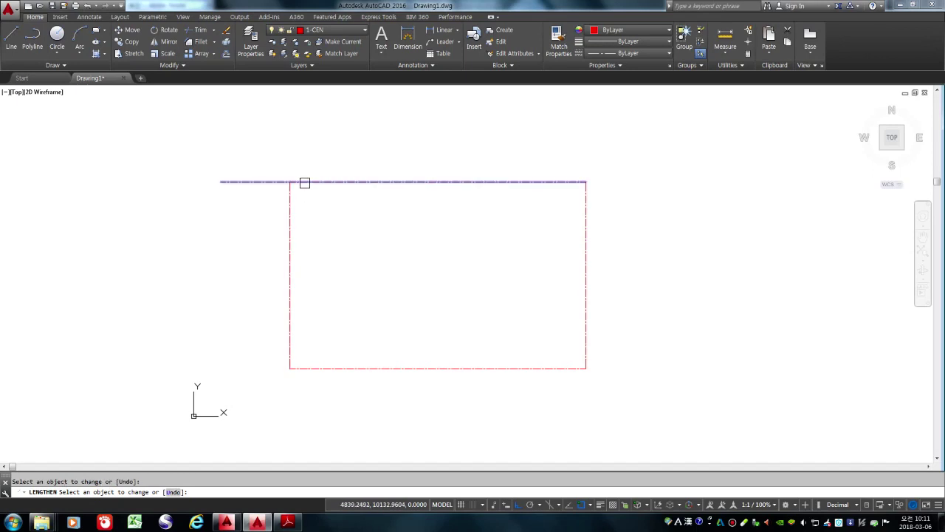
click(285, 199)
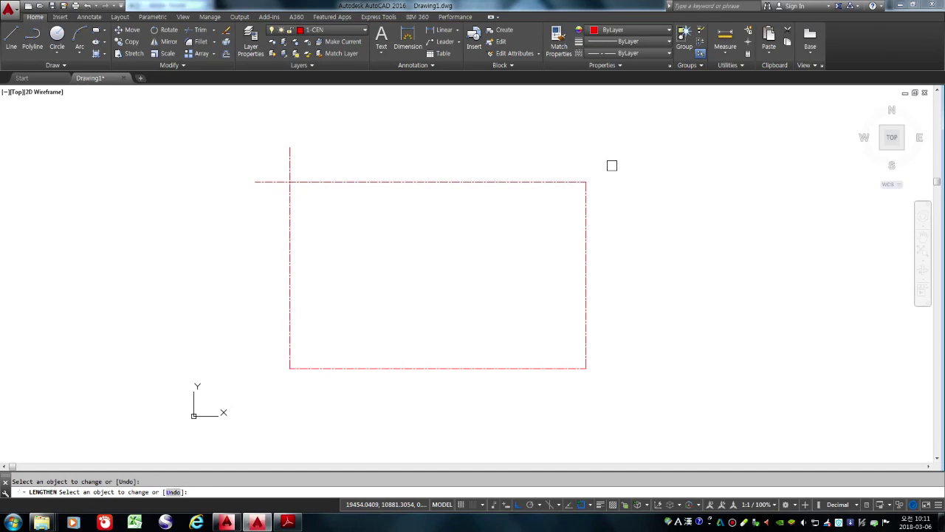
click(571, 180)
click(585, 215)
click(588, 349)
click(557, 367)
click(324, 368)
click(291, 345)
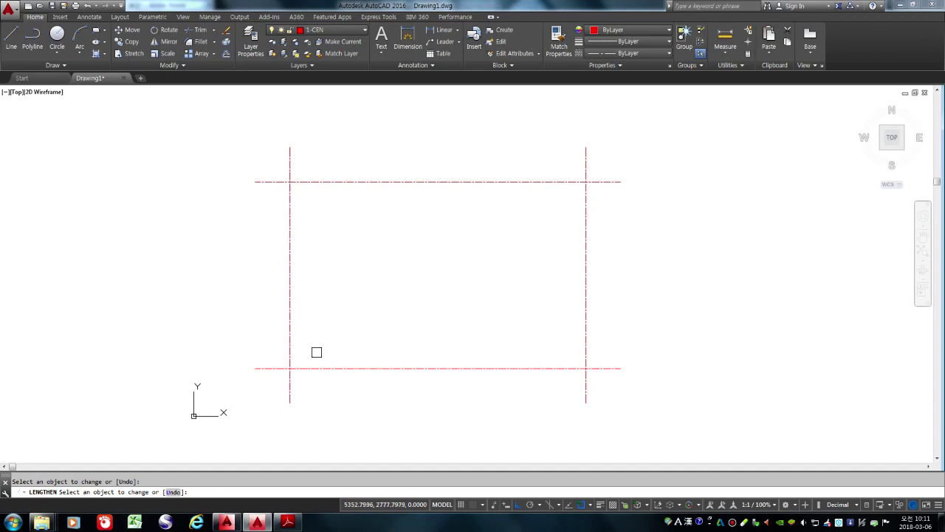
key(Return)
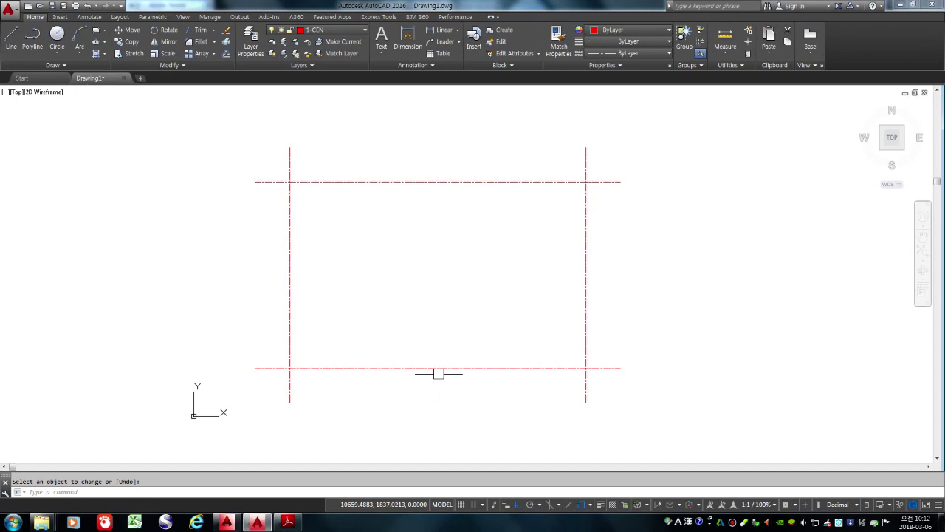
Step: Check the room dimensions in the floor plan PDF and offset the left vertical center line 3000 to the right in AutoCAD
click(287, 522)
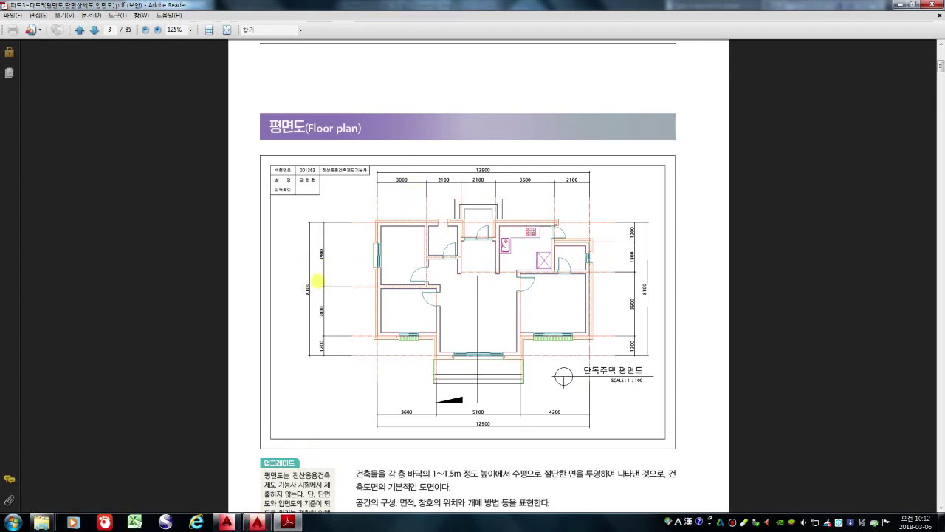
click(257, 521)
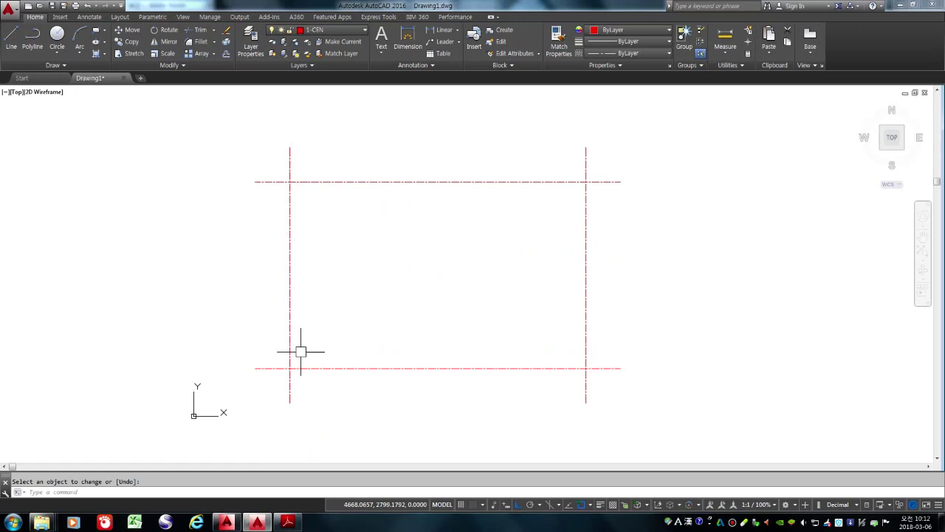
text(o)
key(Return)
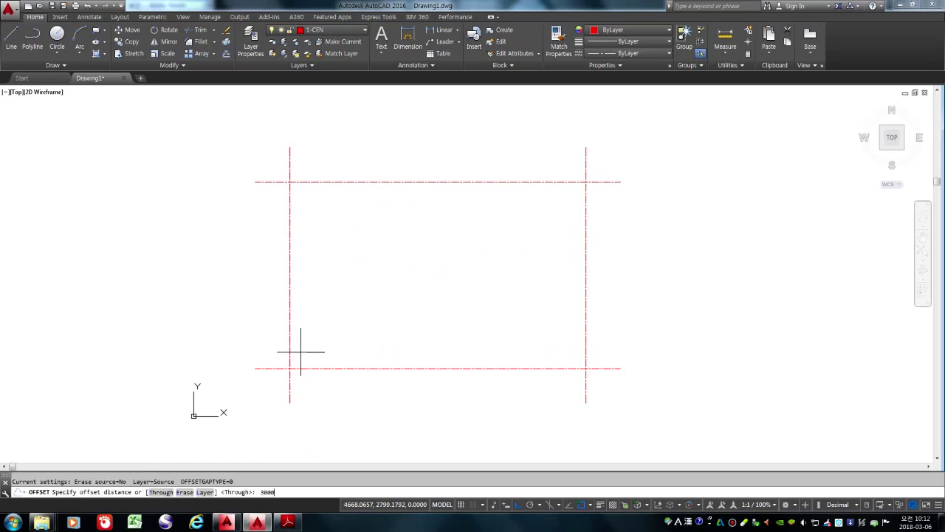
key(Return)
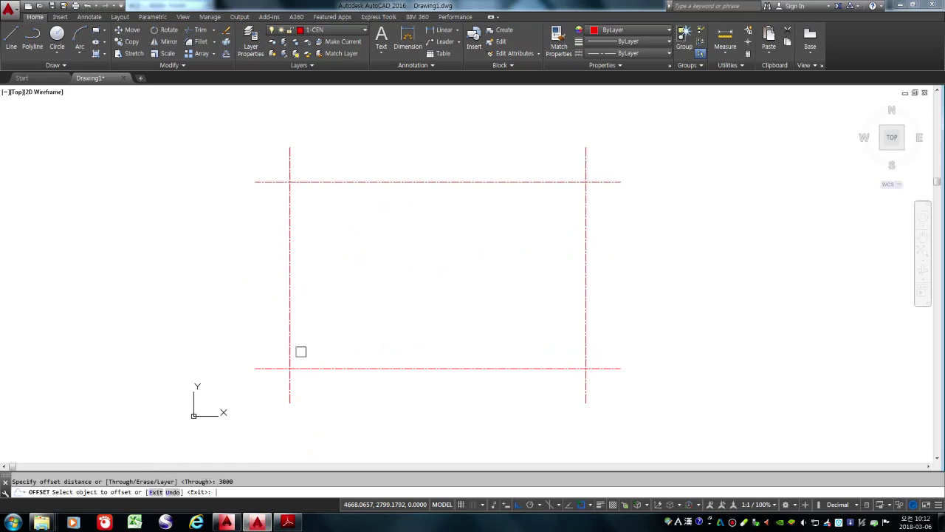
click(288, 195)
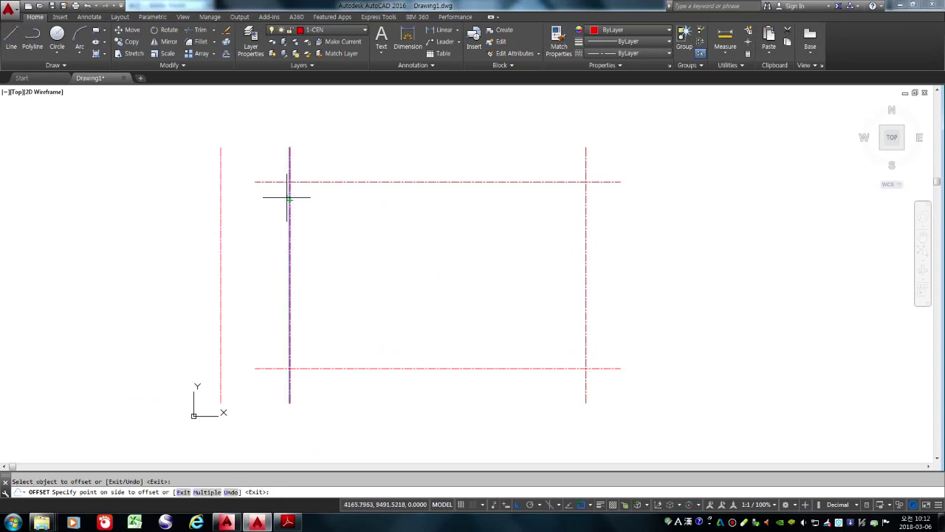
click(419, 204)
key(Return)
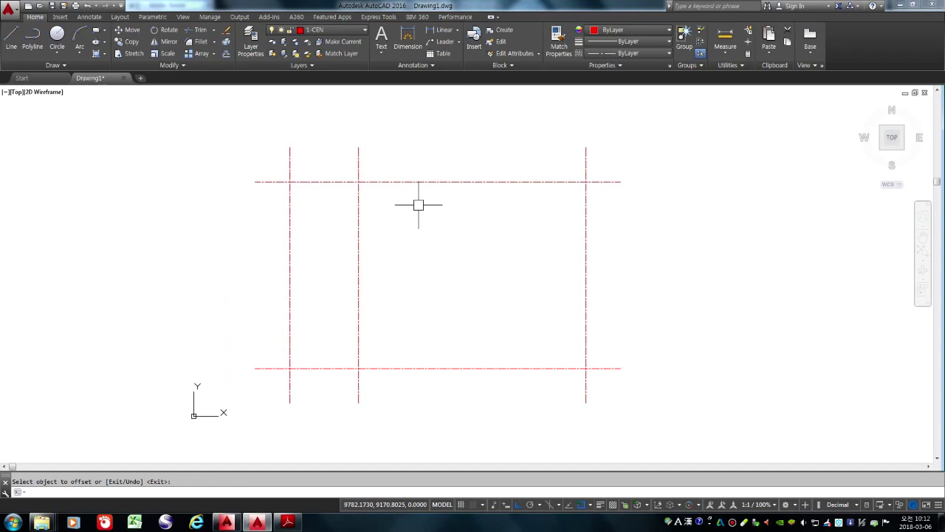
Step: Offset the top horizontal center line 3900 downward
text(o)
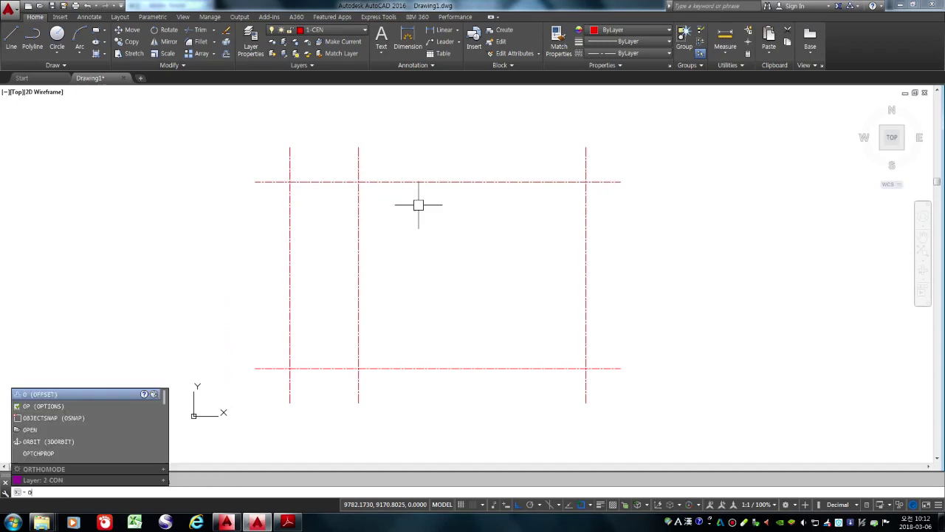
key(Return)
text(3900)
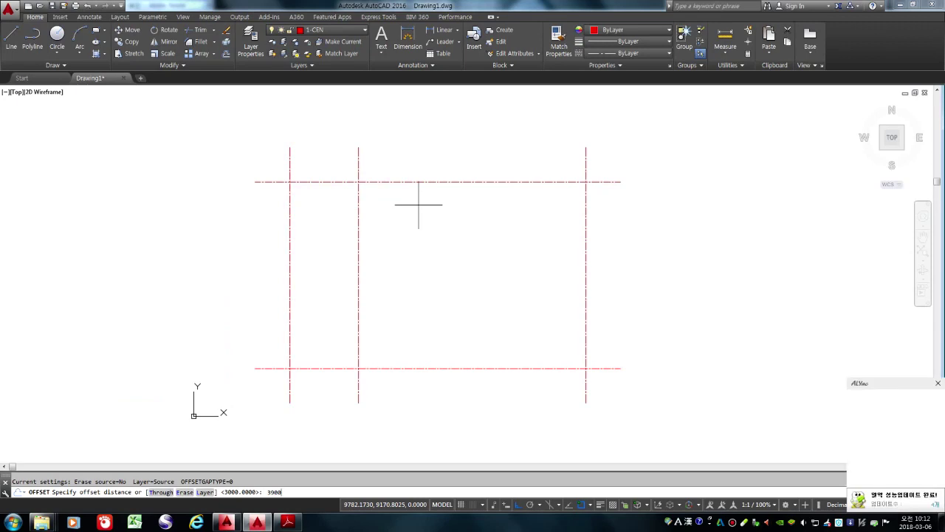
key(Return)
click(394, 182)
click(396, 268)
key(Return)
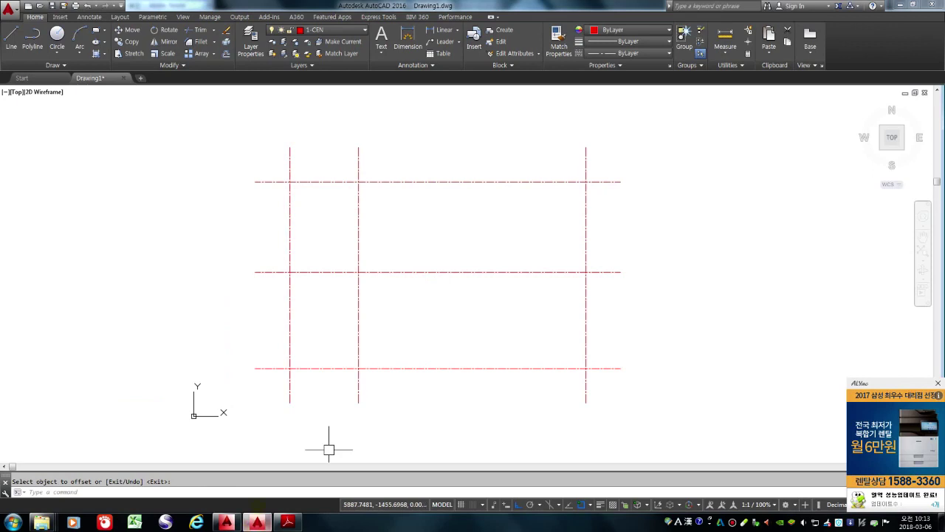
Step: Recheck the dimensions in the floor plan PDF and offset the leftmost vertical center line 3600 to the right in AutoCAD
click(288, 522)
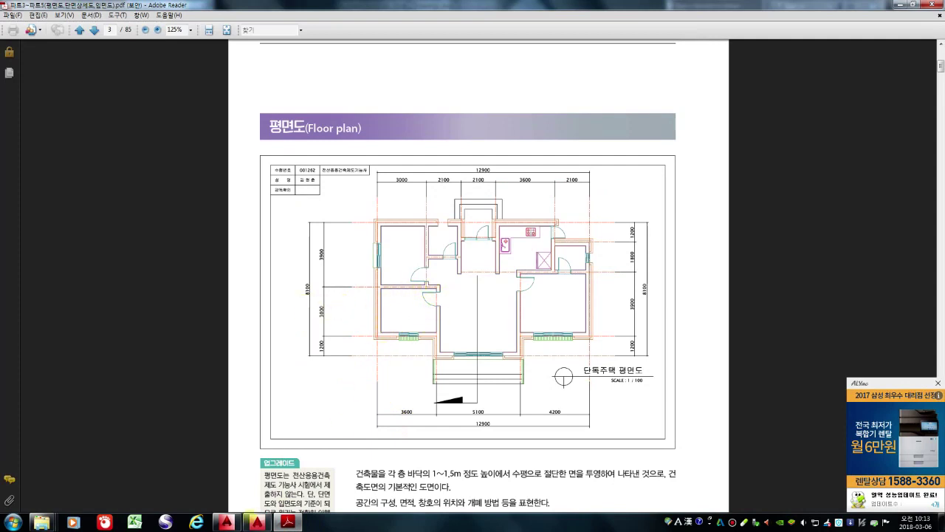
click(257, 522)
text(o)
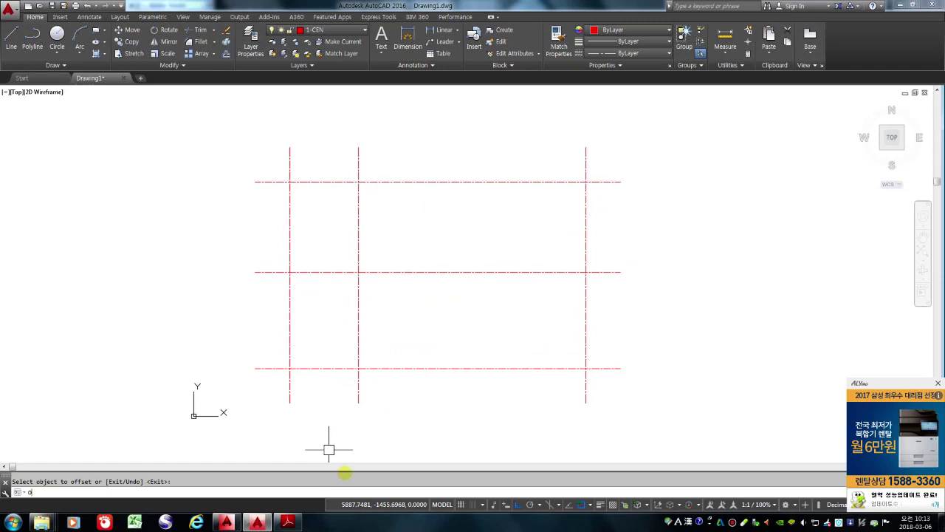
key(Return)
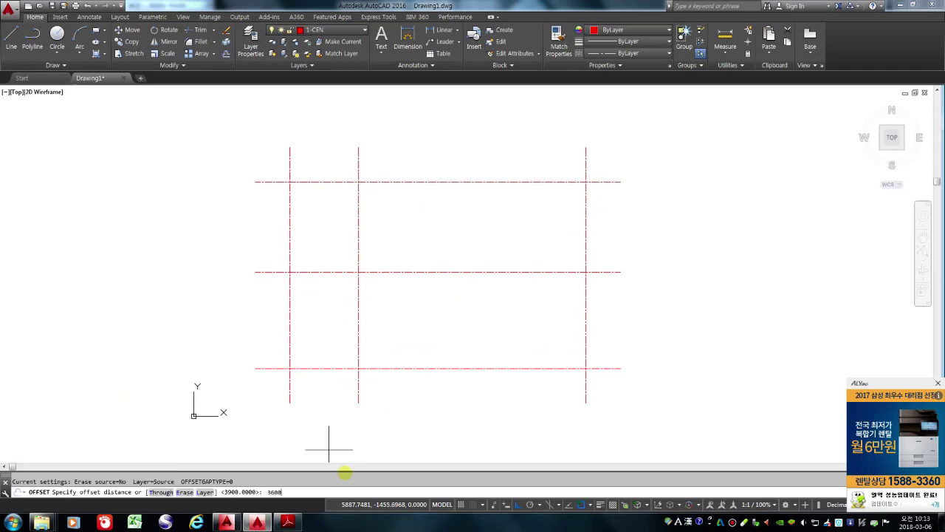
key(Return)
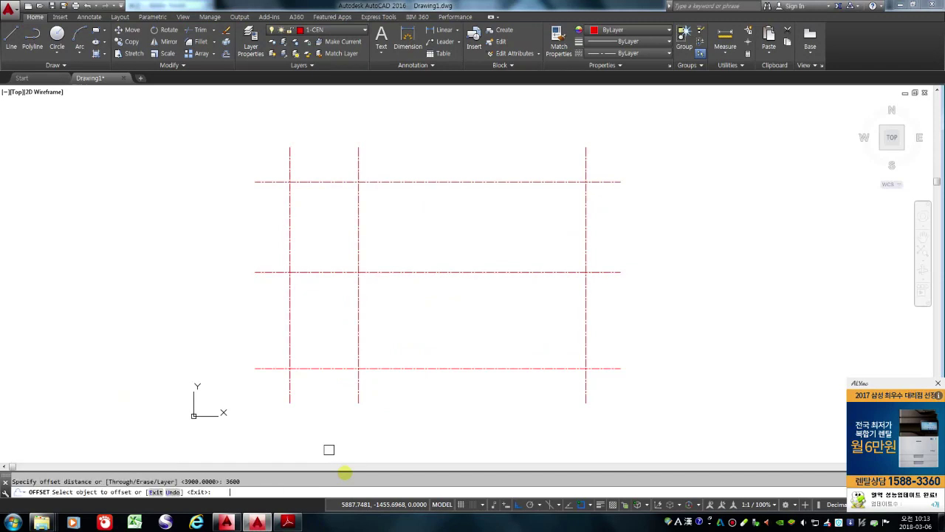
click(289, 302)
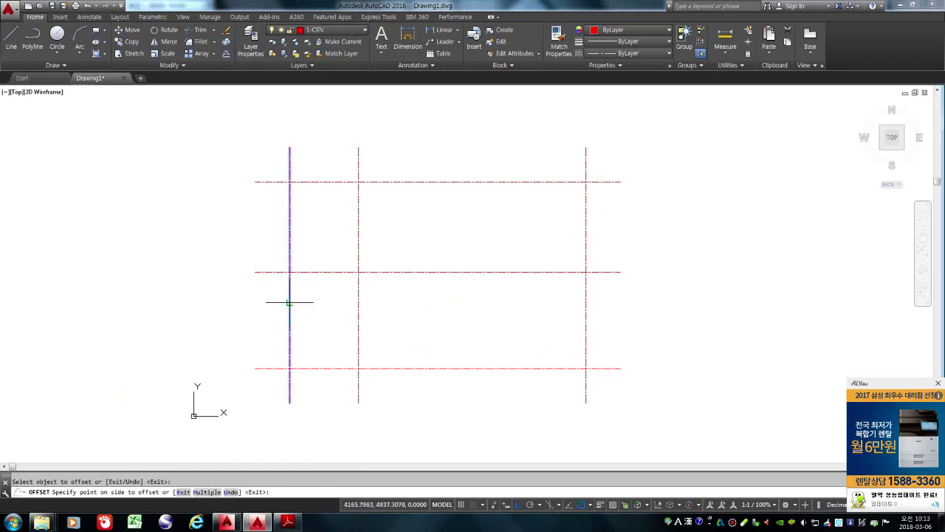
click(457, 305)
key(Return)
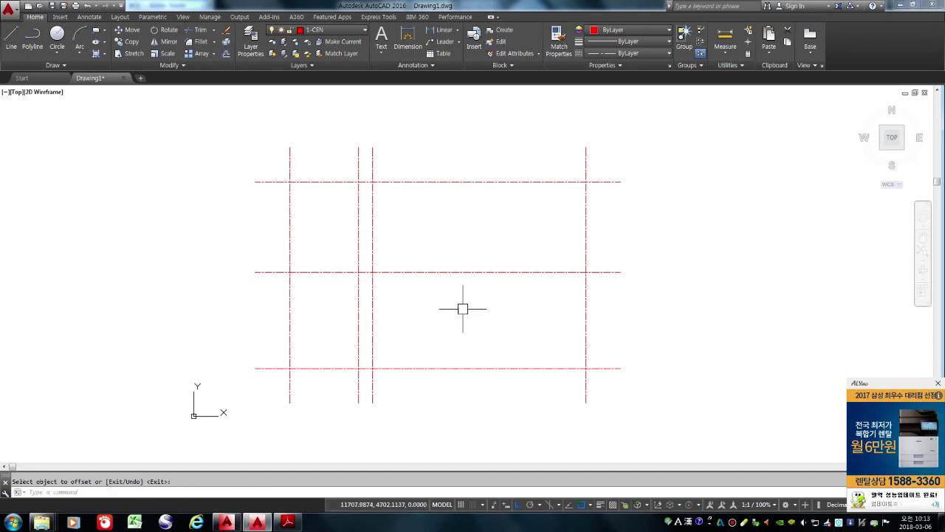
Step: Offset the middle horizontal center line 3000 downward and switch to the floor plan PDF in Adobe Reader to compare
text(o)
key(Return)
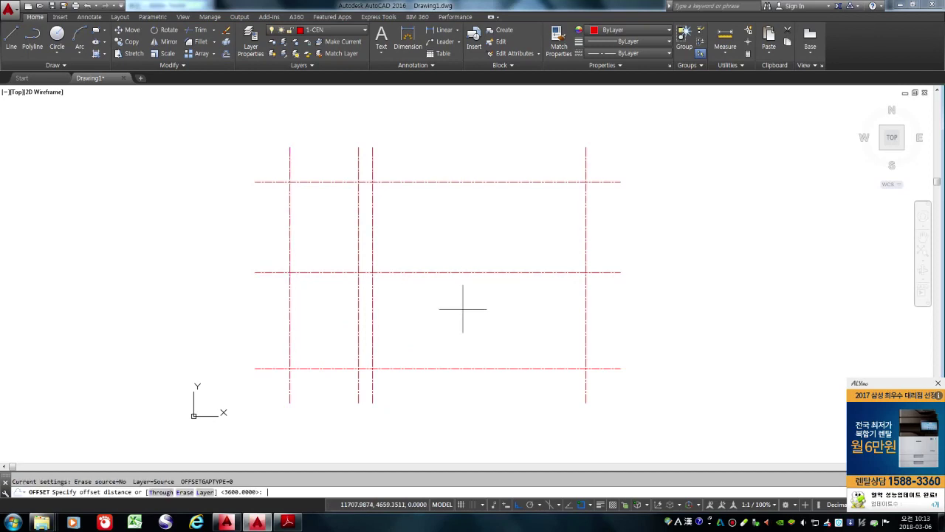
text(3000)
key(Return)
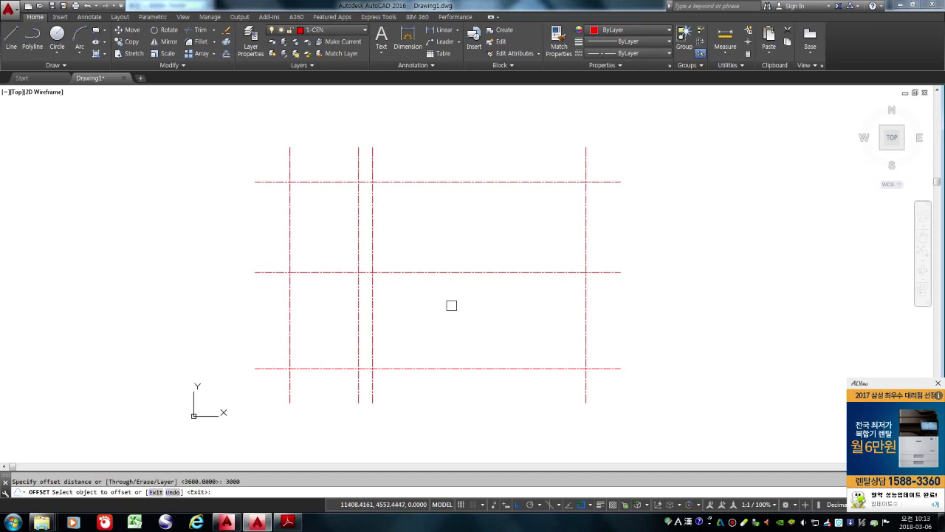
click(438, 271)
click(440, 319)
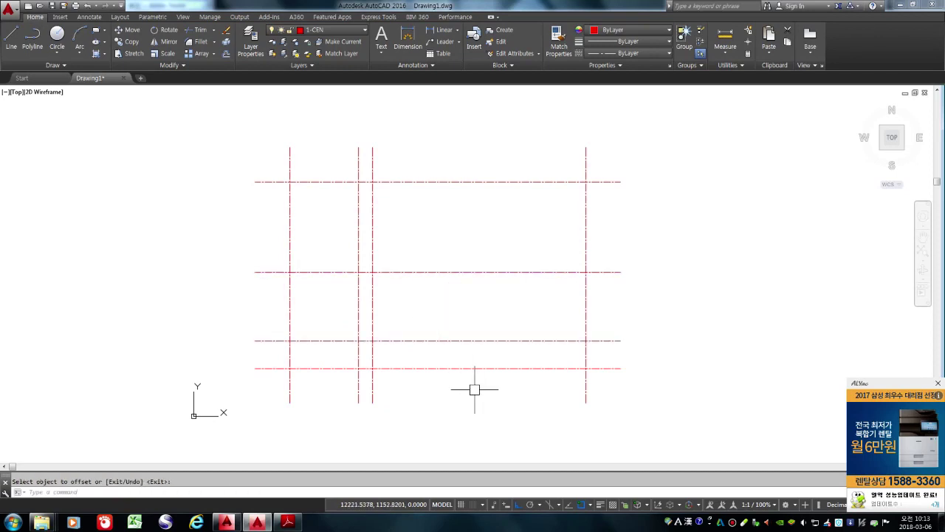
click(287, 522)
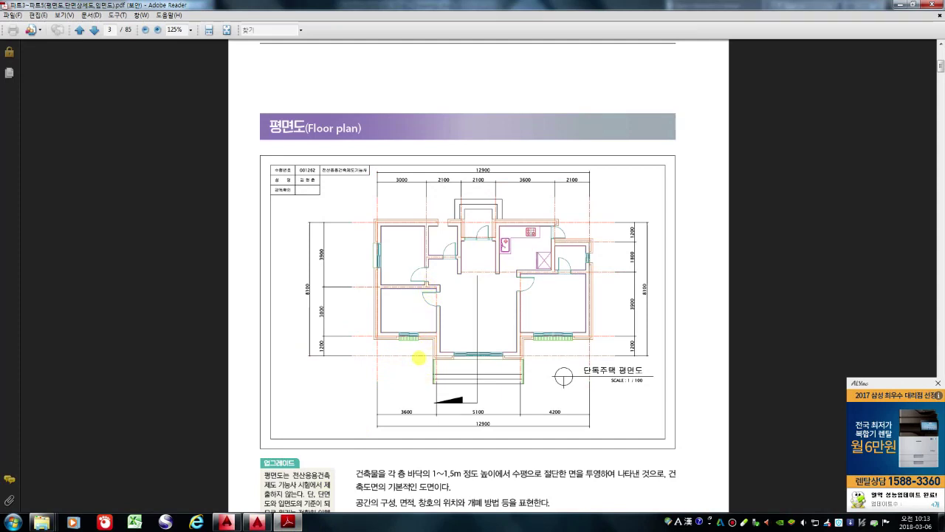
Step: Switch to AutoCAD and trim the second vertical center line from the left everywhere below the middle horizontal center line
mouse_move(285, 526)
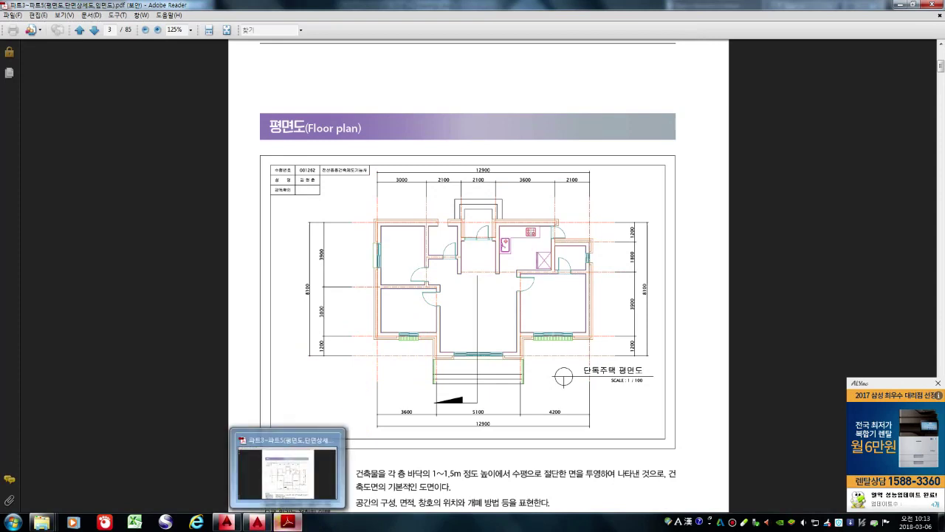
click(257, 525)
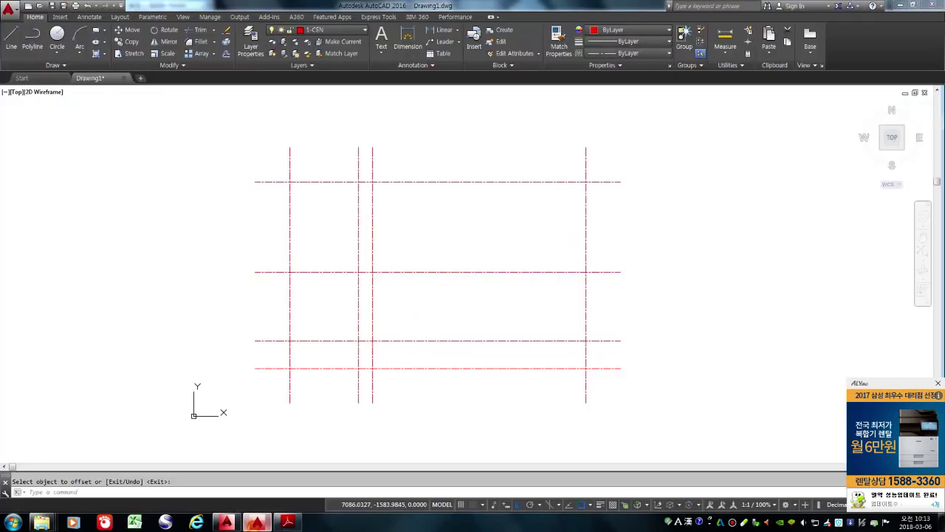
text(tr)
key(Return)
key(Return)
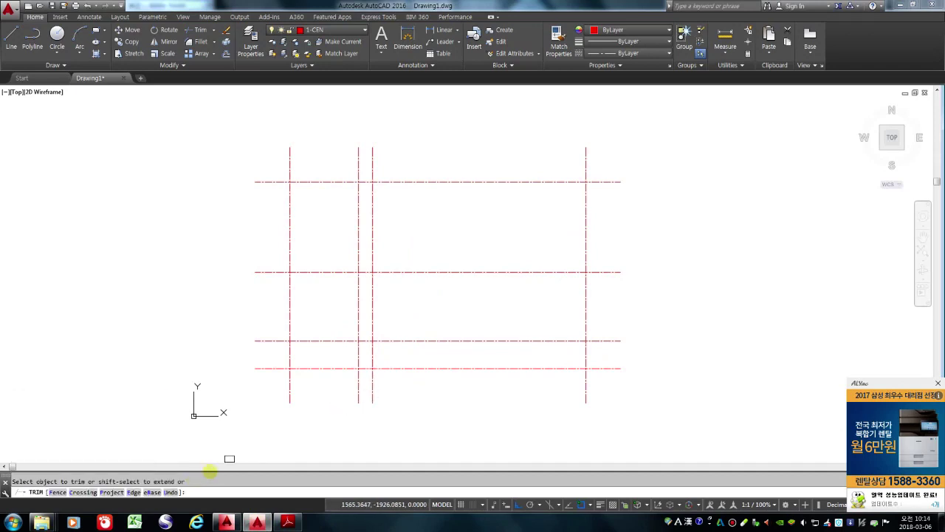
click(359, 386)
click(362, 353)
click(361, 333)
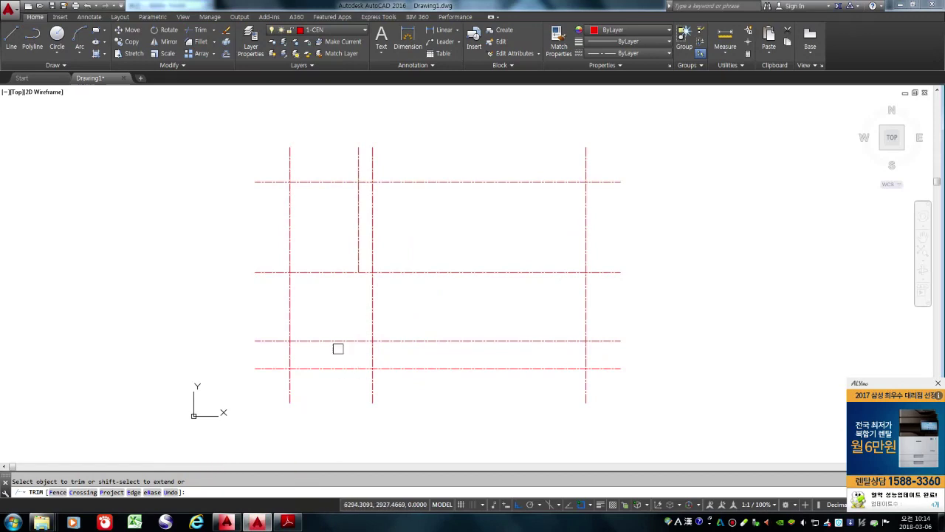
Step: Check the floor plan PDF and trim the third vertical center line in AutoCAD so only its part below the middle horizontal line remains
click(288, 522)
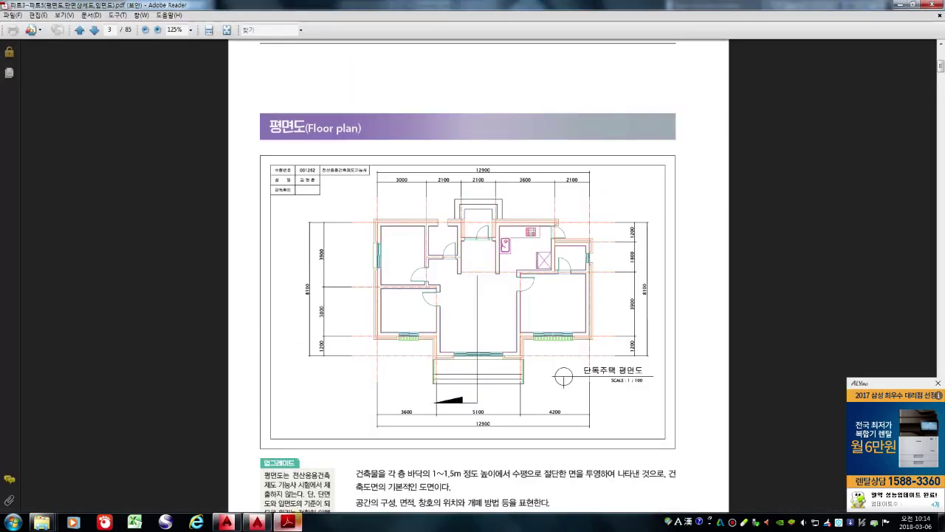
click(288, 522)
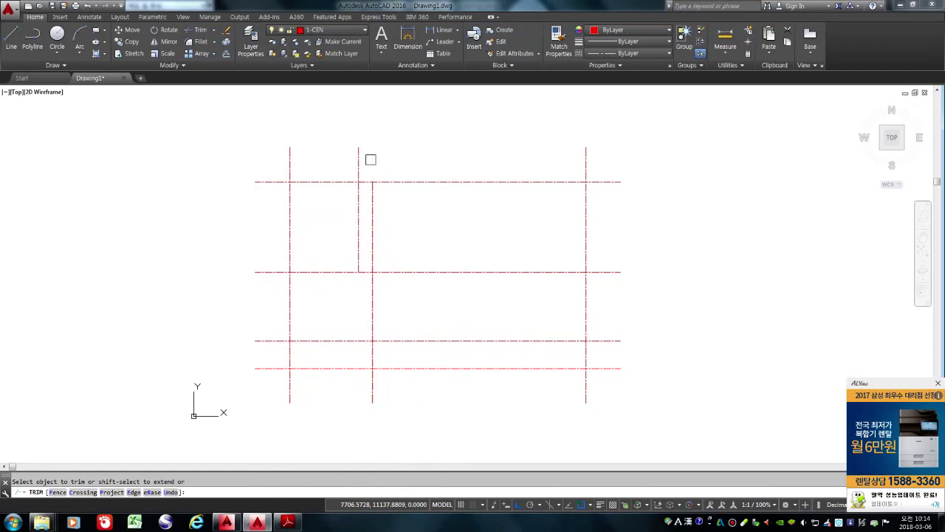
click(372, 204)
key(Return)
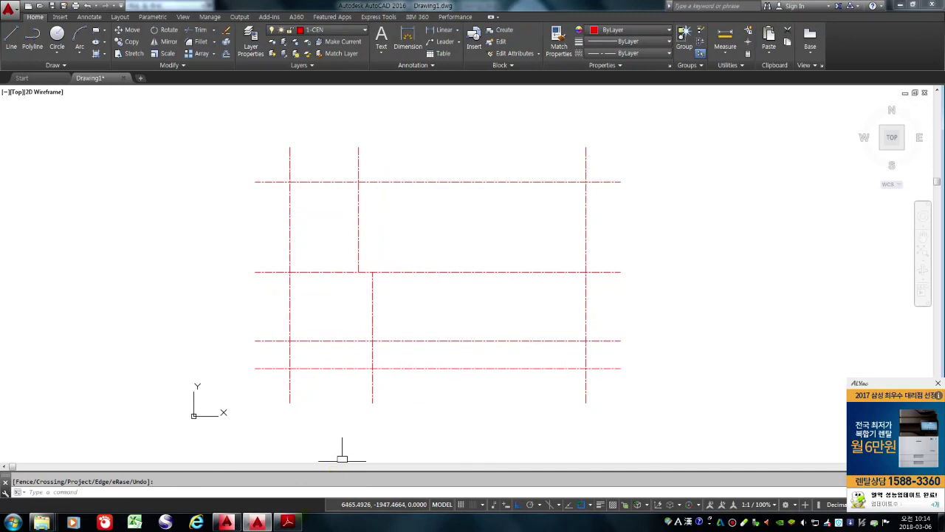
Step: Check the room widths in the floor plan PDF and offset the short upper vertical center line 2100 to the right in AutoCAD
click(288, 522)
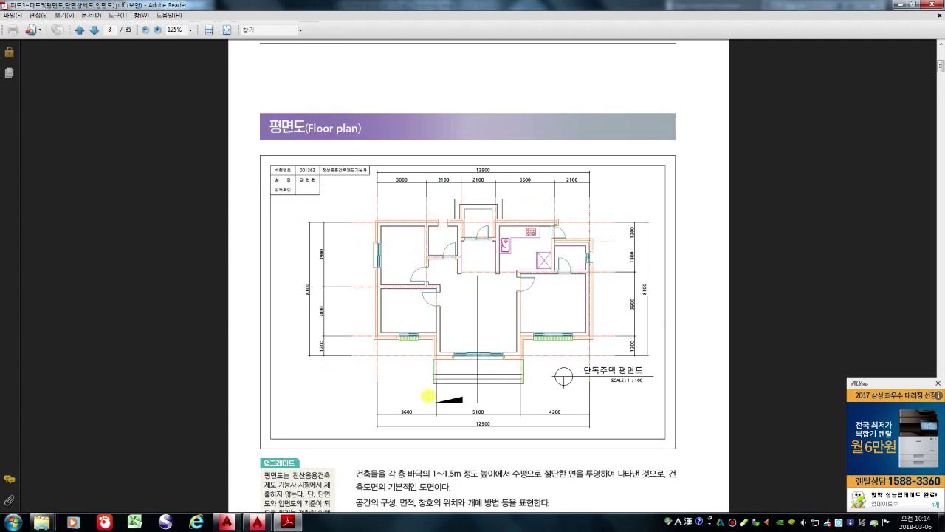
click(287, 523)
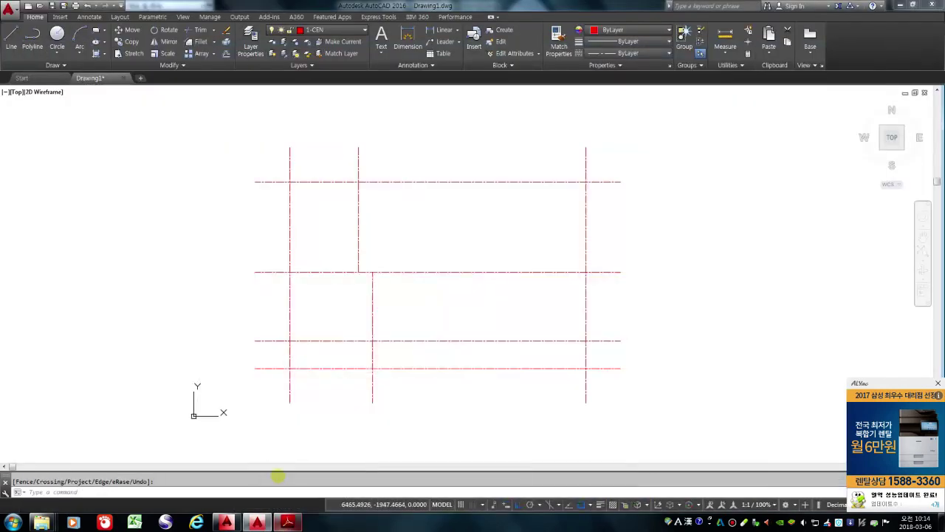
text(o)
key(Return)
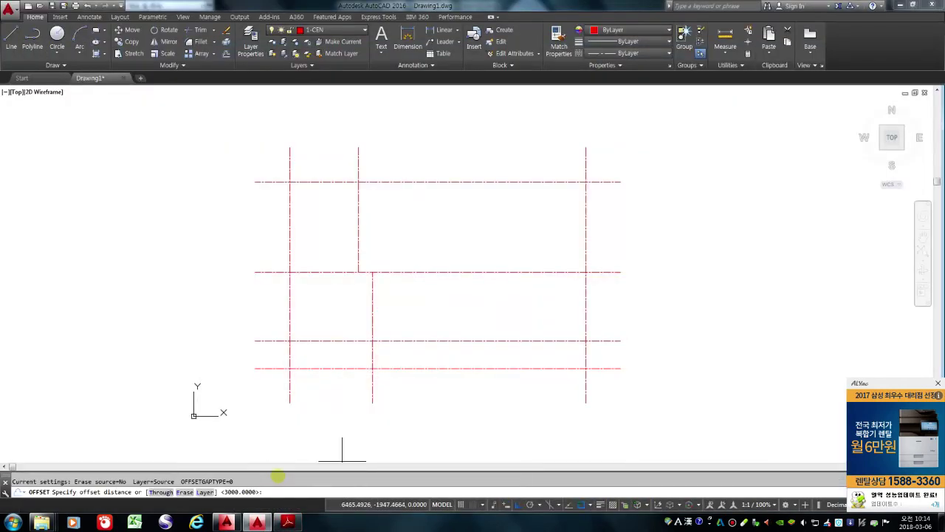
text(2100)
key(Return)
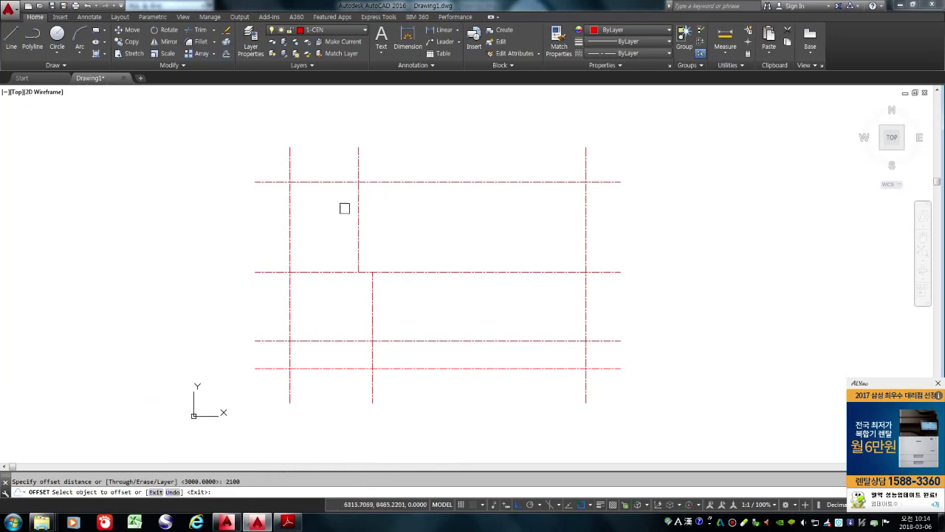
click(358, 210)
click(474, 212)
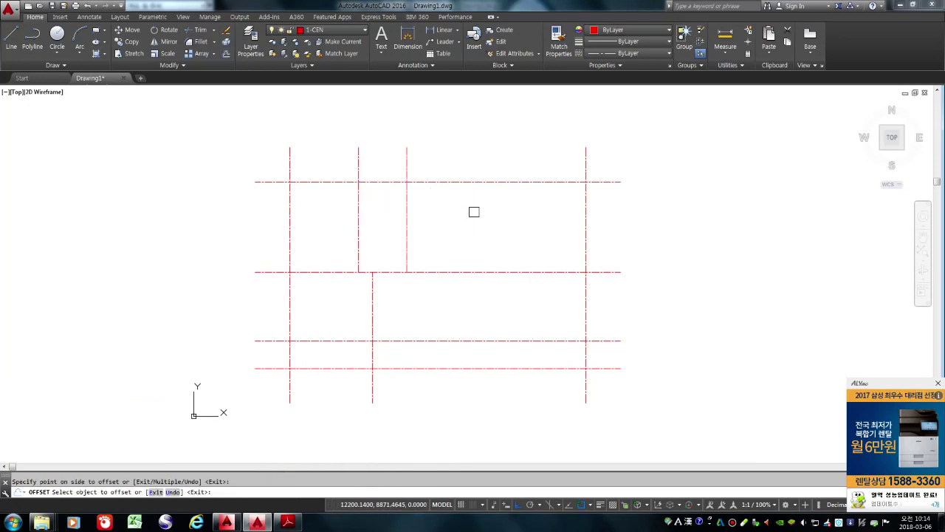
key(Return)
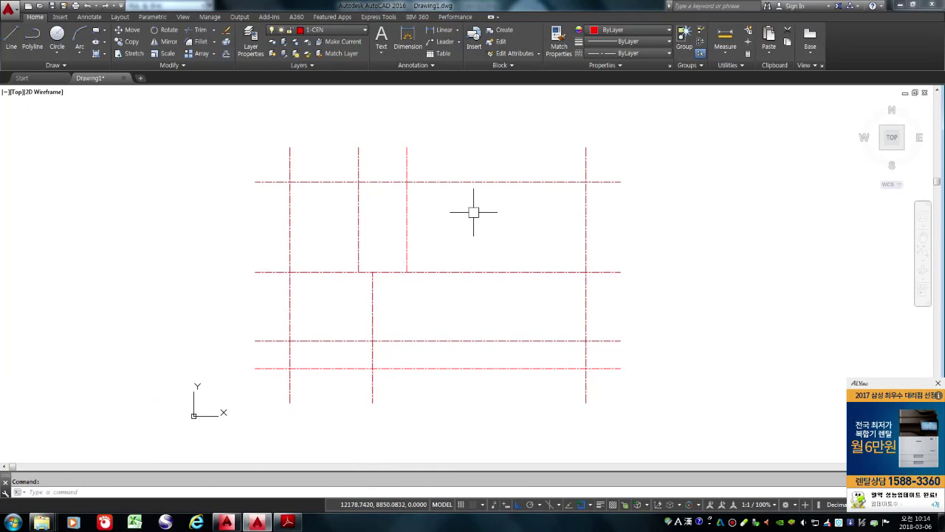
Step: Offset the top horizontal center line 2400 downward
text(o)
key(Return)
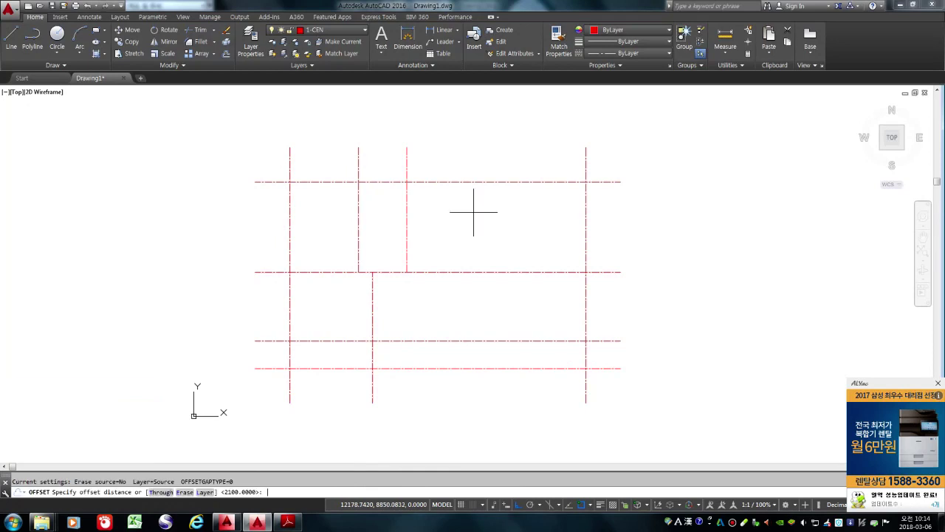
text(2400)
key(Return)
click(460, 180)
click(449, 235)
key(Return)
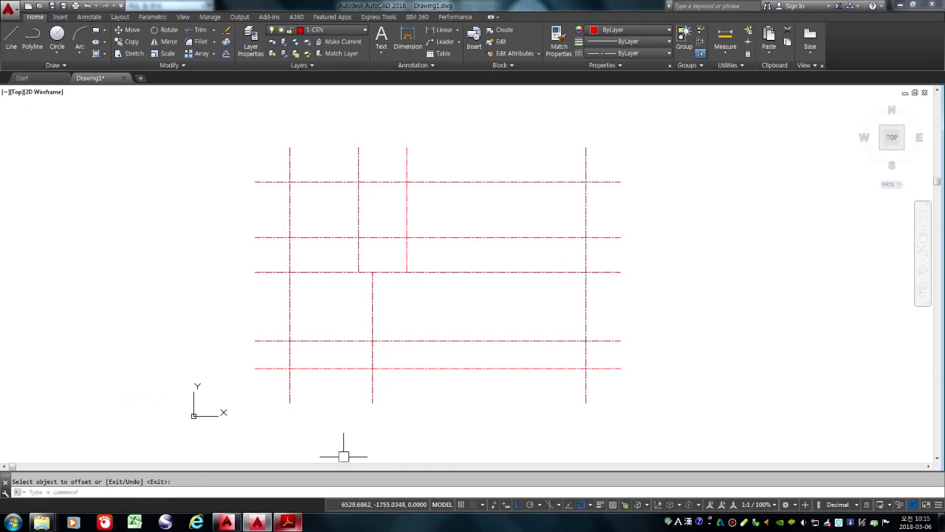
Step: Check the floor plan PDF and trim the second horizontal center line in AutoCAD to the segment between the two short upper vertical lines
click(288, 522)
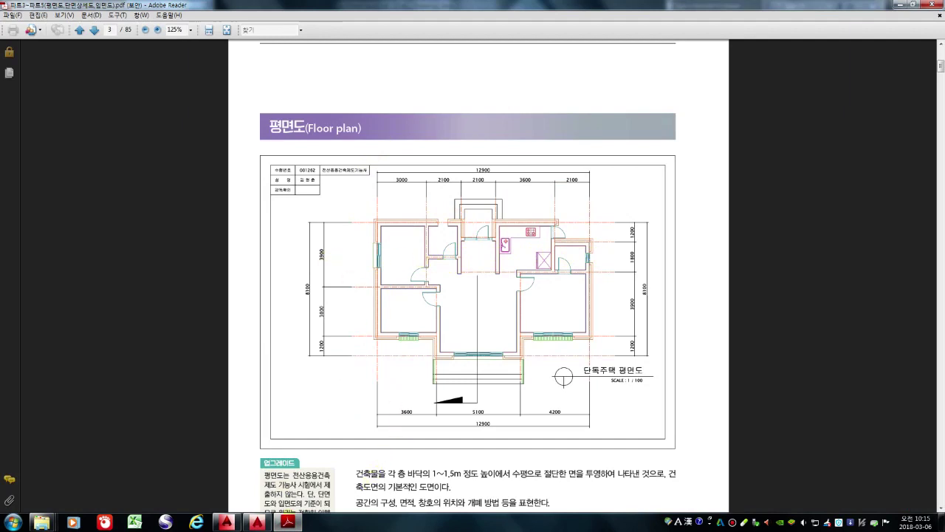
click(257, 522)
text(TR)
key(Return)
key(Return)
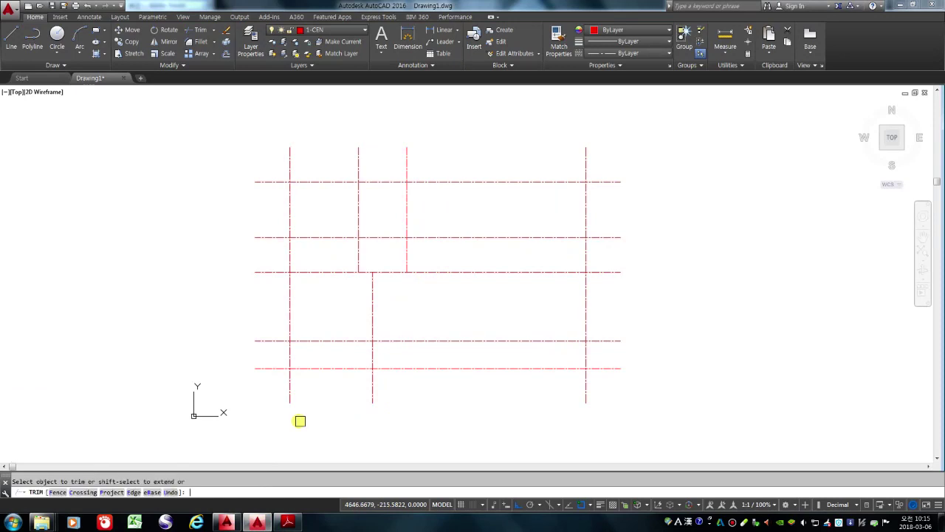
click(274, 236)
click(327, 237)
click(602, 237)
click(530, 238)
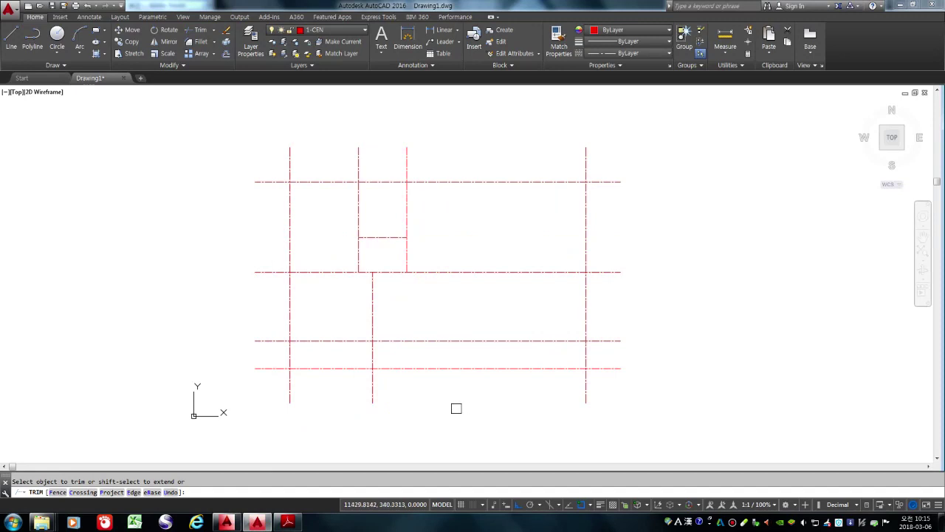
Step: Compare the trimmed center lines with the floor plan PDF, return to AutoCAD and end the Trim command
click(288, 522)
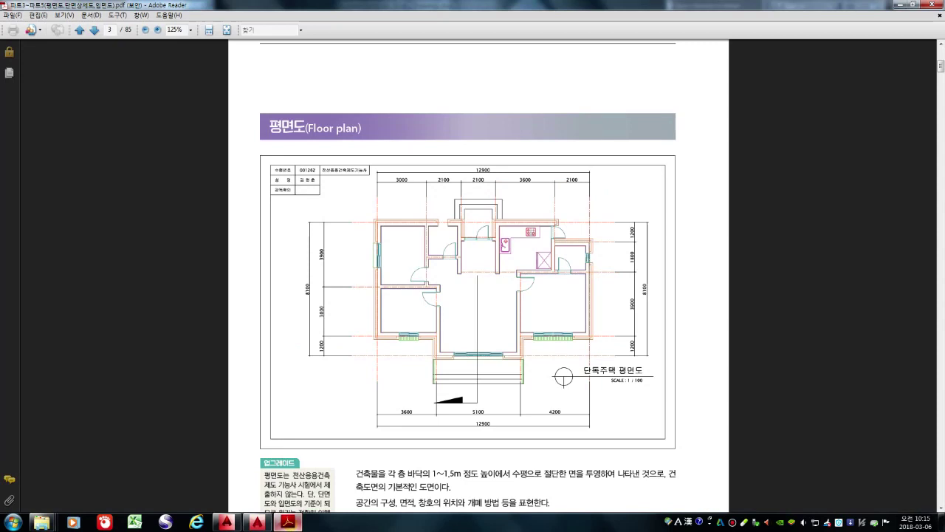
click(288, 522)
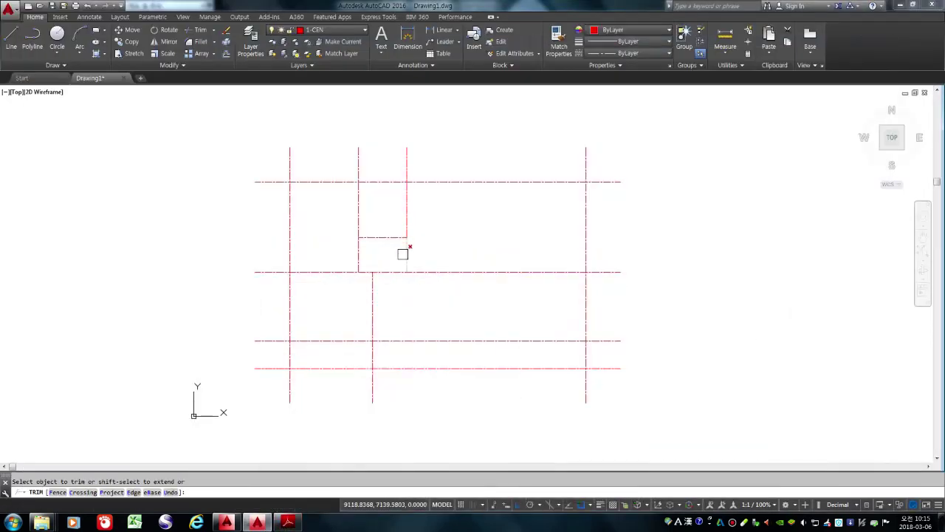
click(288, 522)
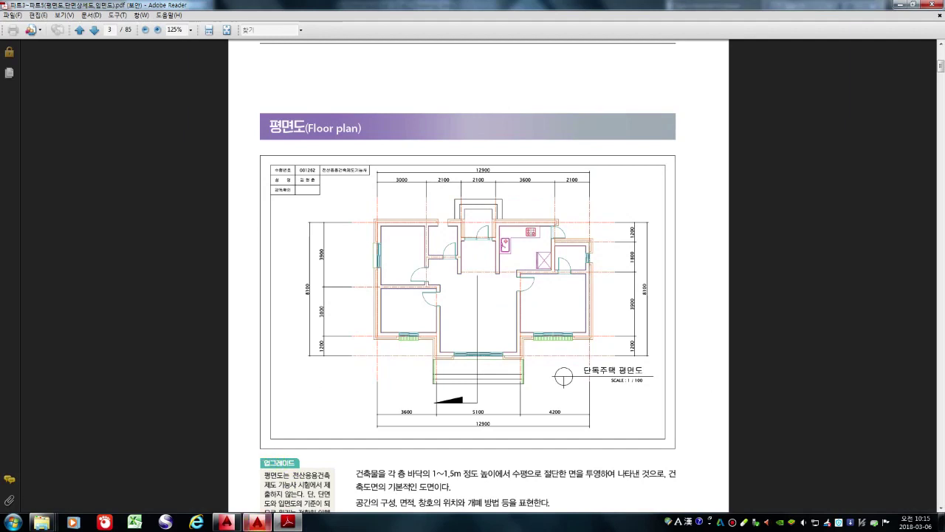
click(257, 522)
key(Escape)
Step: Recheck the floor plan PDF and offset the right-hand short upper vertical center line 2100 to the right in AutoCAD
text(o)
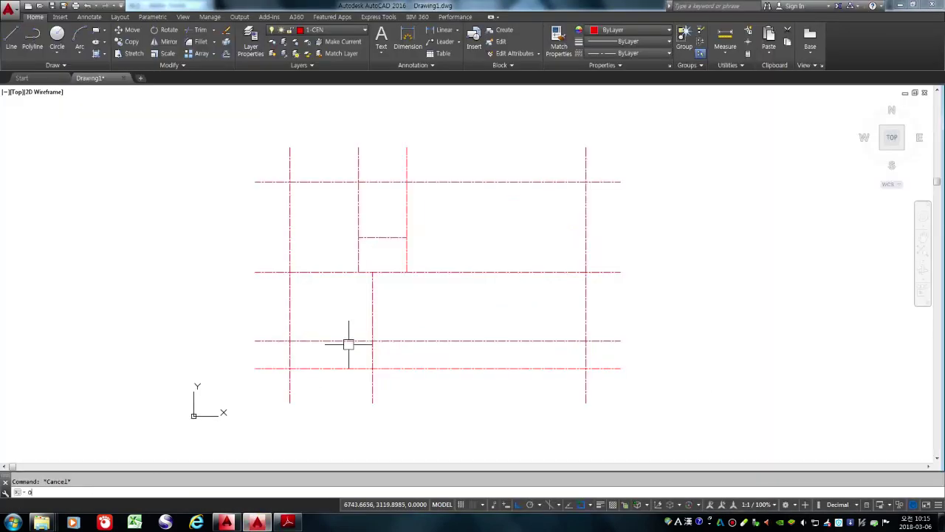
key(Return)
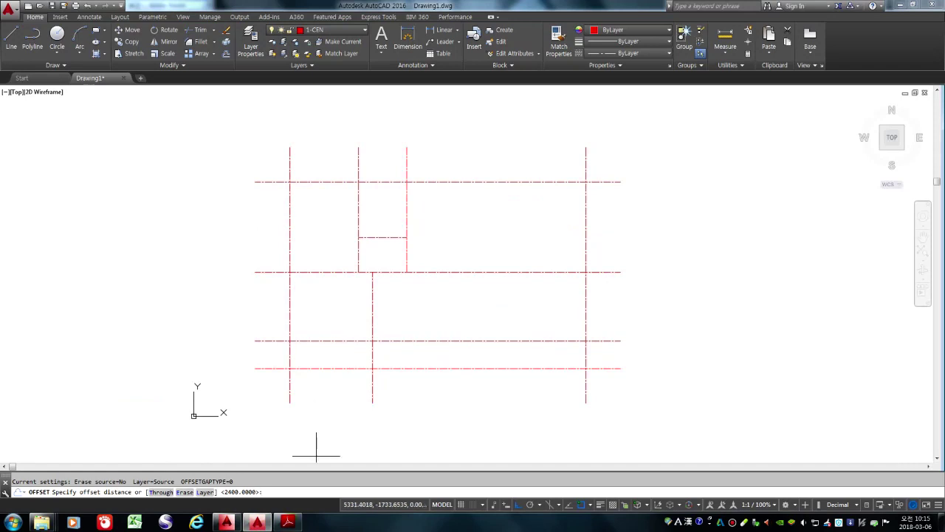
click(288, 522)
click(288, 522)
text(2100)
key(Return)
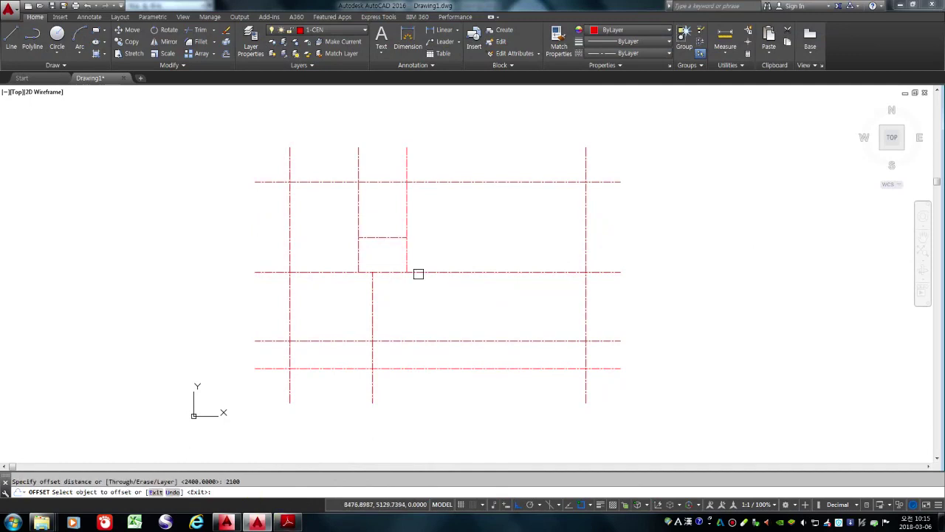
click(406, 196)
click(502, 215)
key(Return)
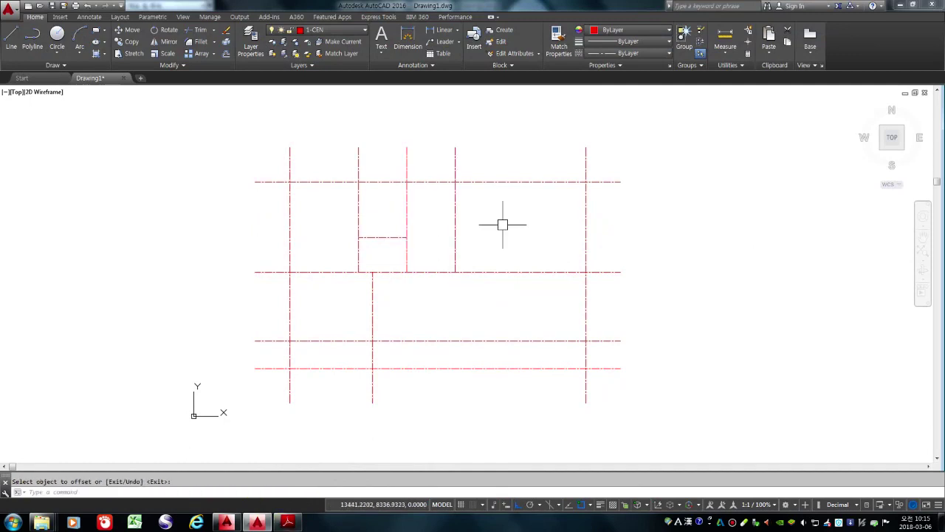
Step: Offset the top horizontal center line 1200 downward
text(o)
key(Return)
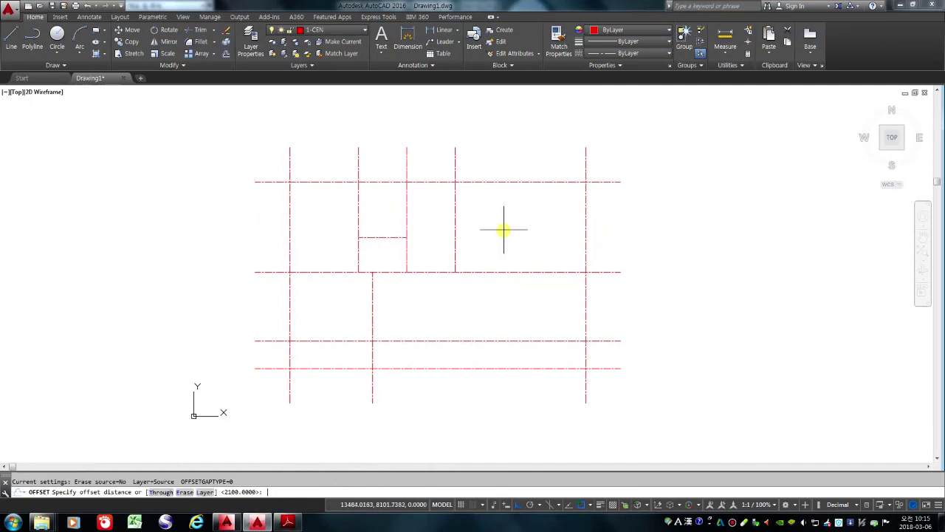
text(1200)
key(Return)
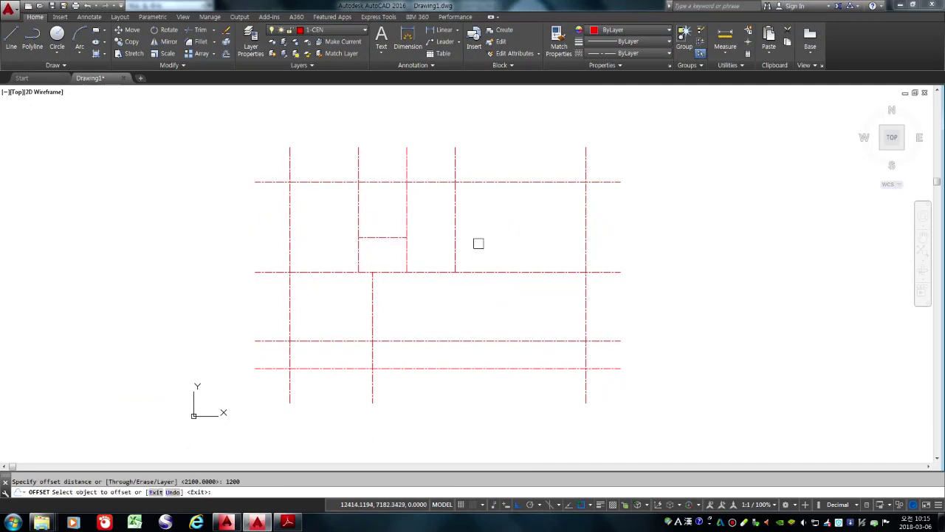
click(495, 182)
click(498, 233)
key(Return)
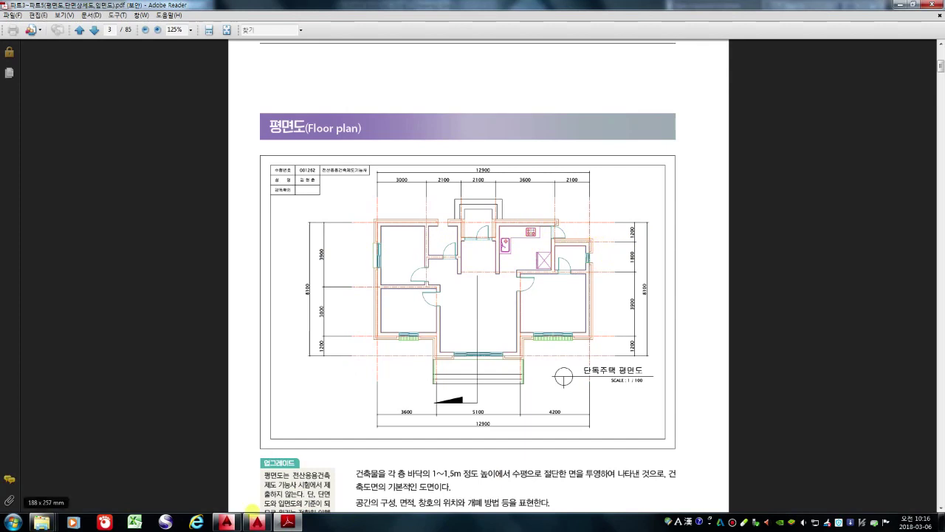
Step: Return from the floor plan PDF to AutoCAD and trim the line 1200 below the top up to the third upper vertical line from the left
click(257, 522)
text(t)
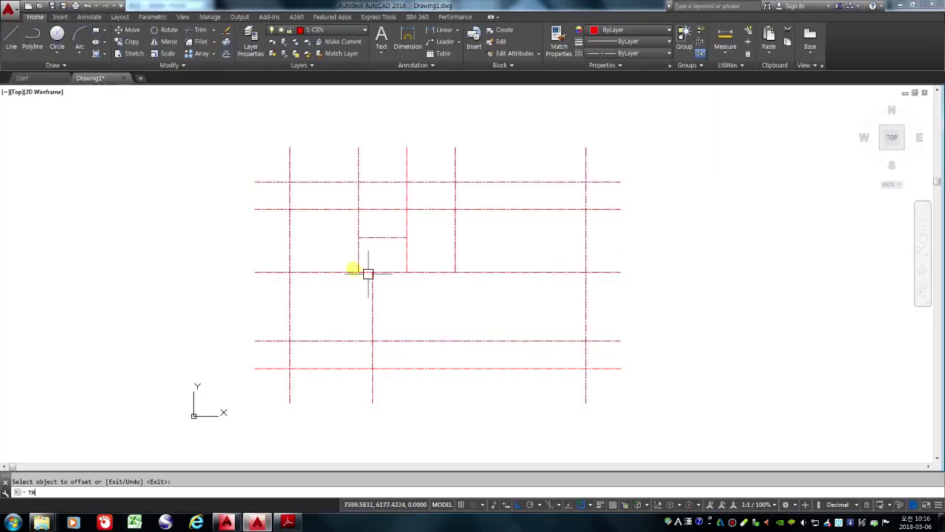
text(r)
key(Return)
key(Return)
click(264, 209)
click(325, 210)
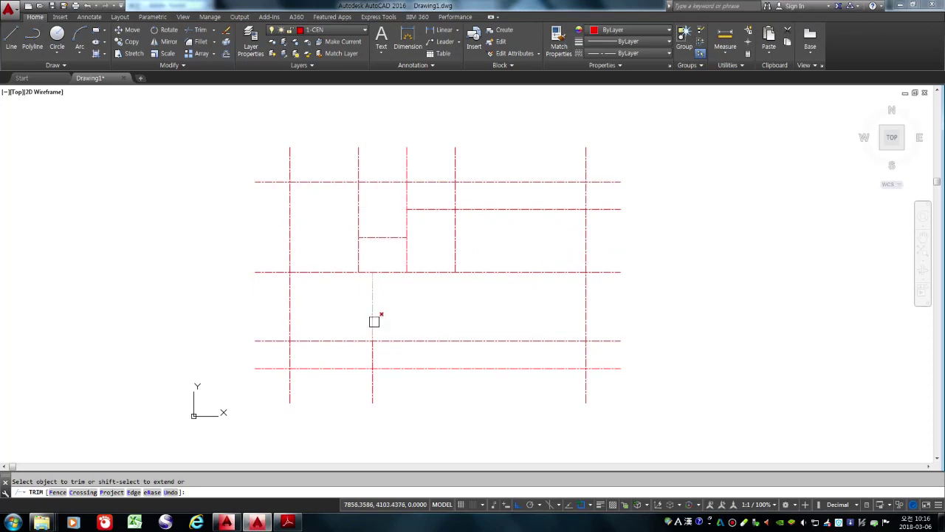
key(Return)
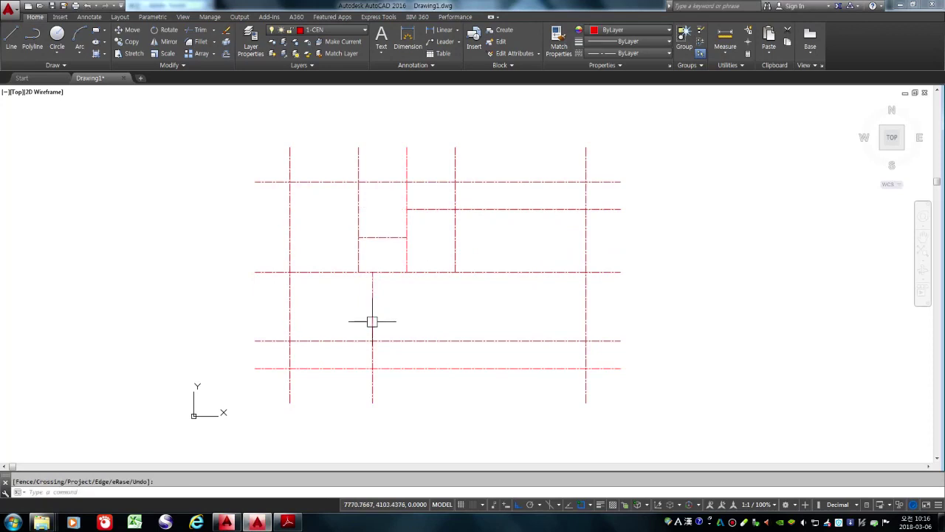
Step: Check the floor plan PDF, return to AutoCAD and offset the fourth upper vertical center line from the left 3600 to the right
click(287, 522)
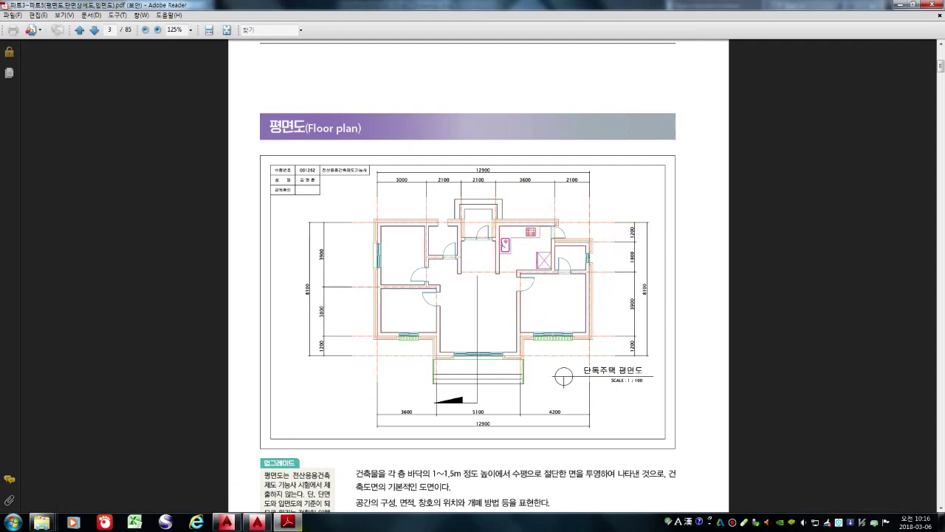
click(257, 522)
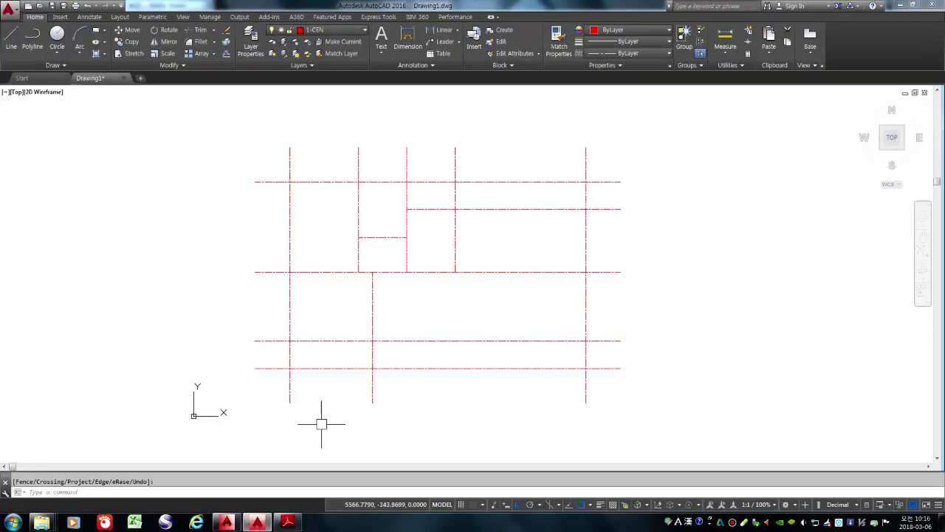
key(Return)
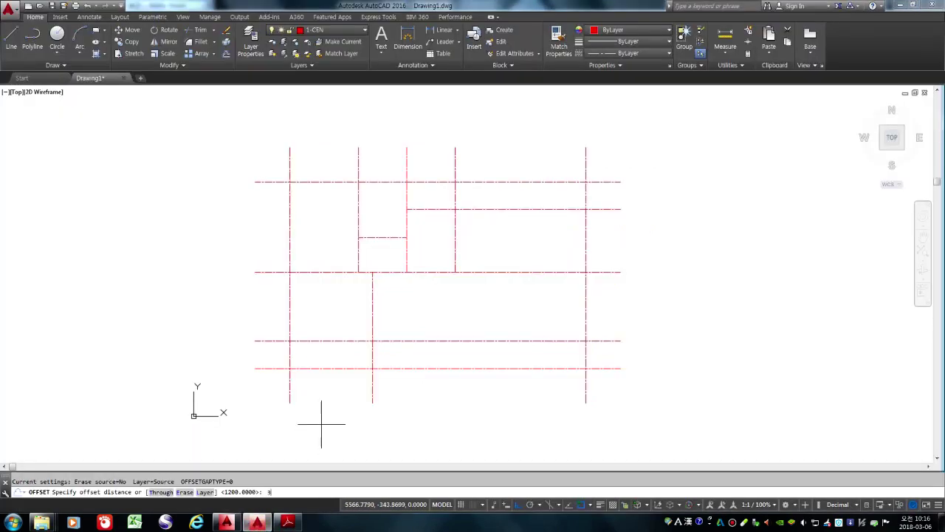
text(3600)
key(Return)
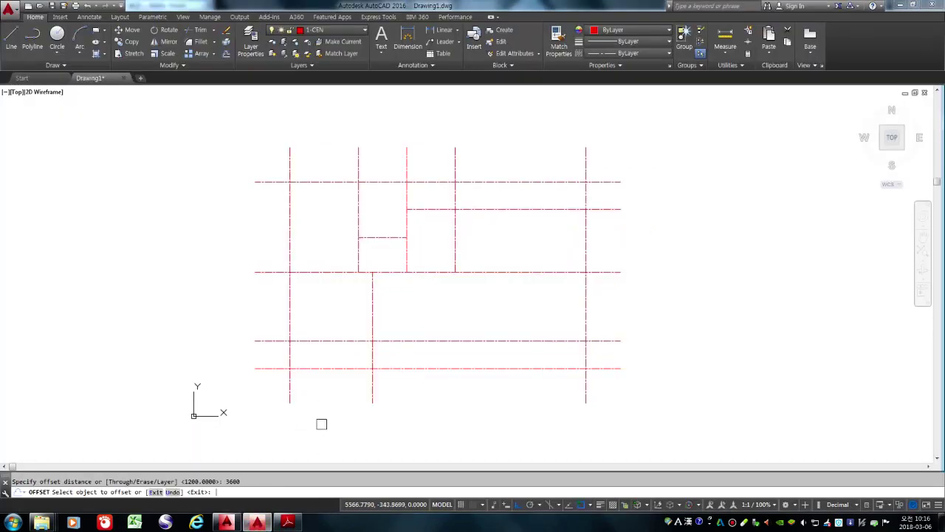
click(449, 243)
click(507, 247)
key(Return)
key(Return)
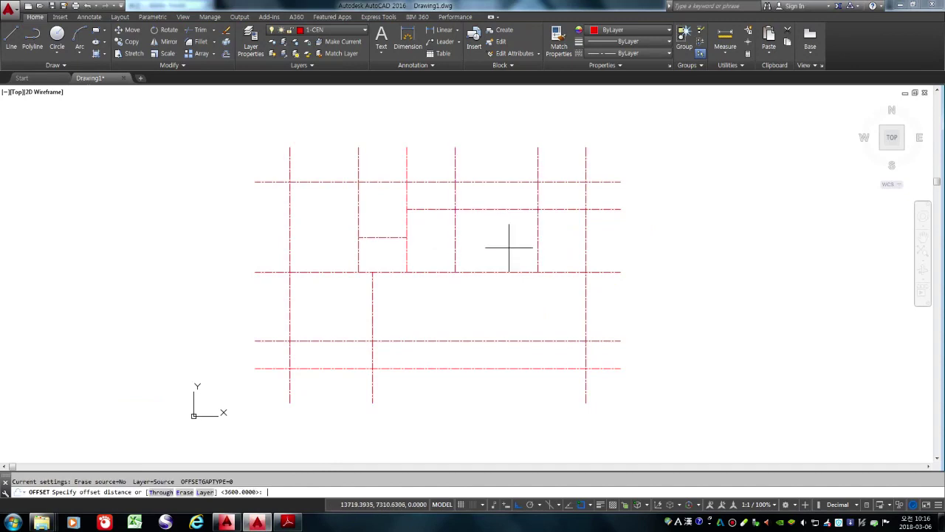
key(Escape)
Step: Measure the distance from the middle horizontal center line up to the line 1200 below the top, at their right ends
text(di)
key(Return)
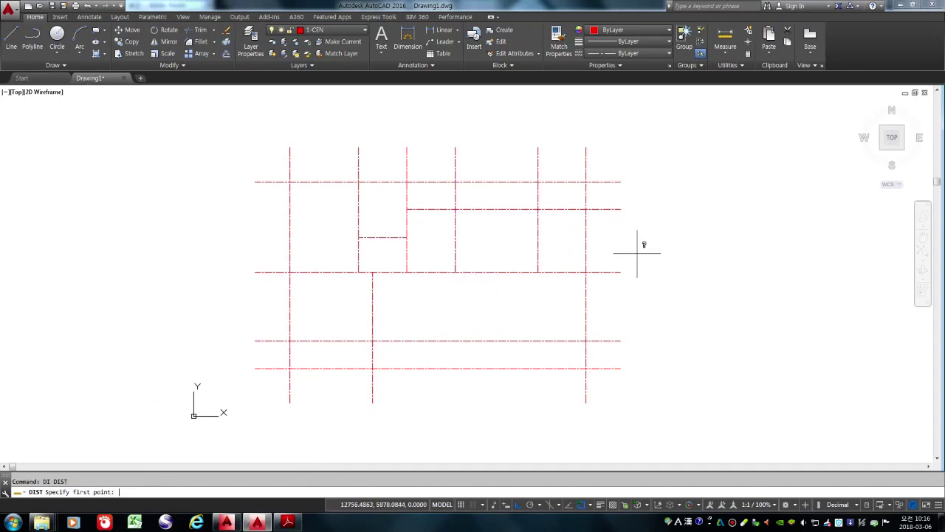
click(620, 271)
click(621, 209)
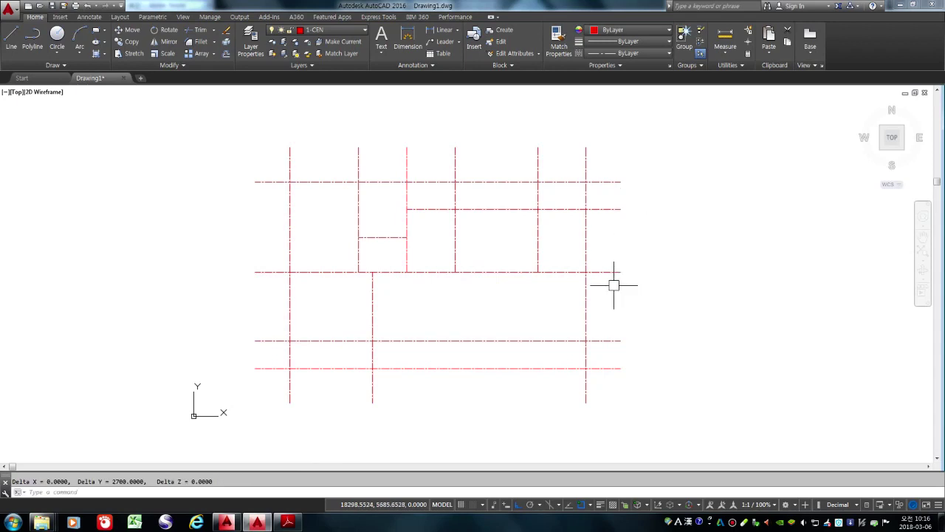
key(Escape)
Step: Offset the horizontal center line lying 1200 below the top line by 1800 downward
text(o)
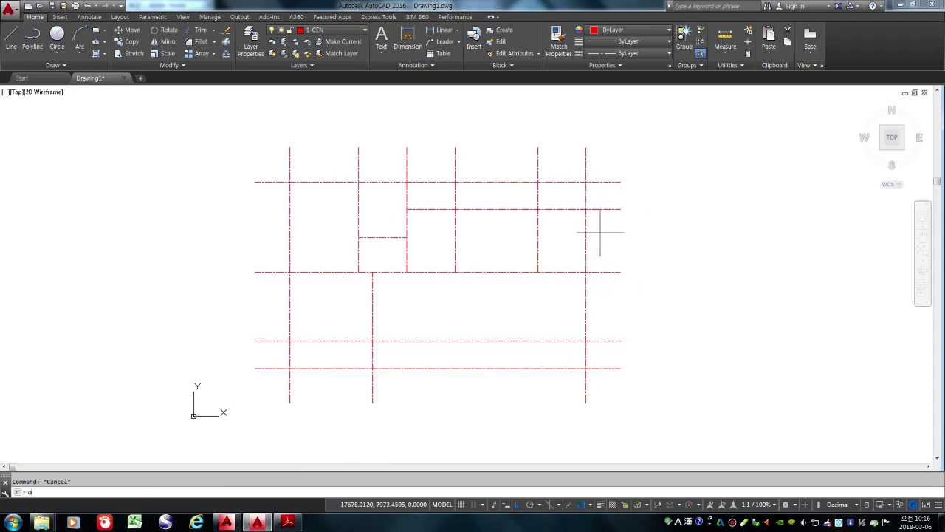
key(Return)
text(1800)
key(Return)
click(603, 210)
click(635, 272)
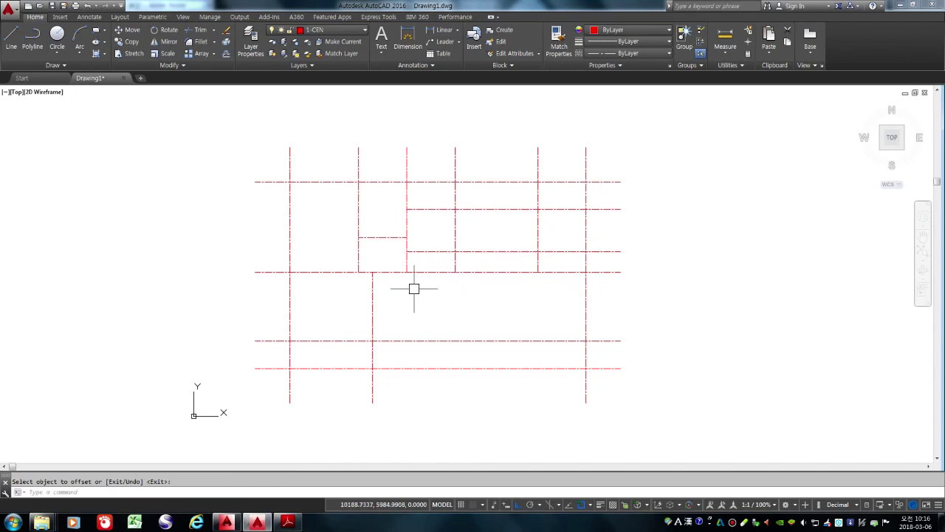
Step: Following the floor plan PDF, trim the 1200 line between the fourth and fifth verticals and the middle horizontal from the third vertical to the right outline
click(287, 522)
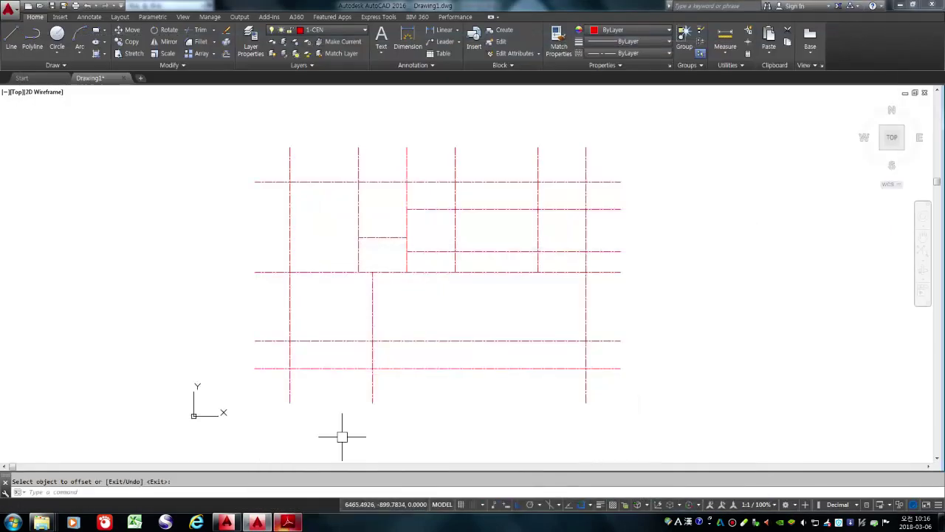
key(Return)
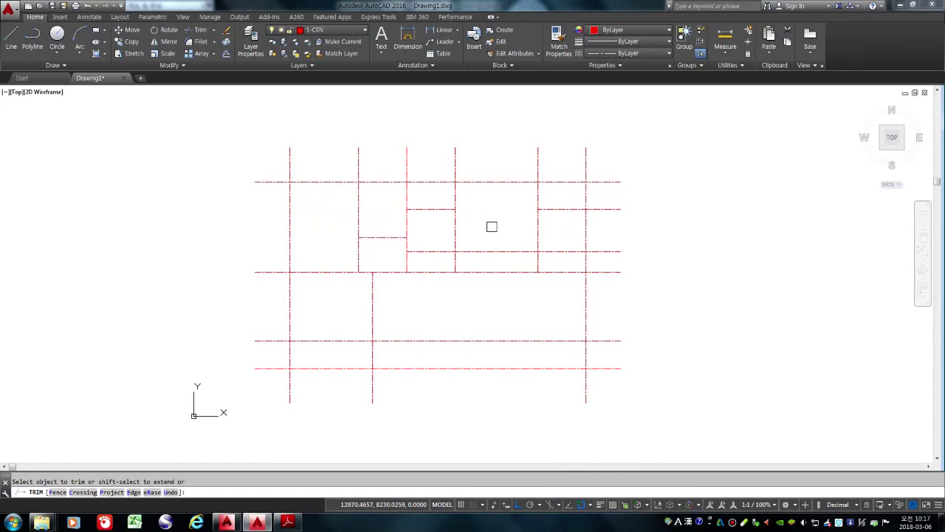
click(496, 270)
click(423, 271)
click(287, 522)
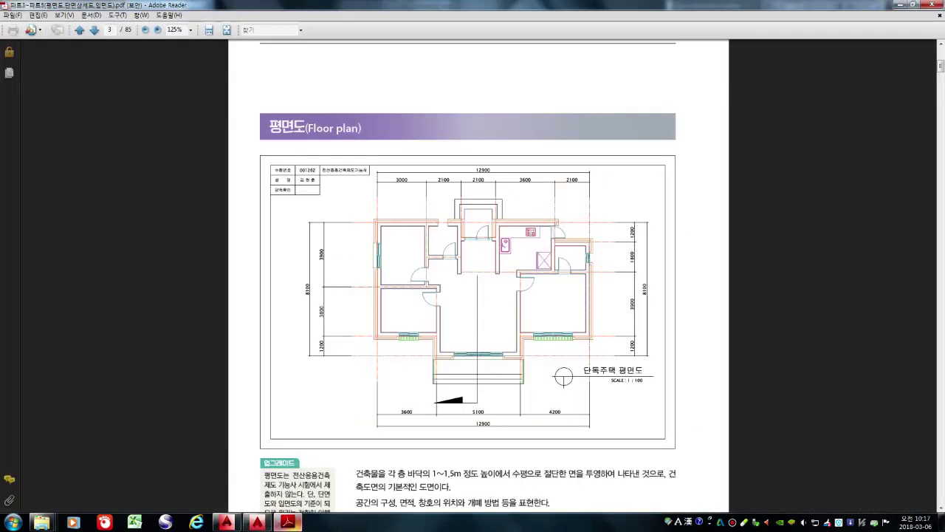
click(288, 522)
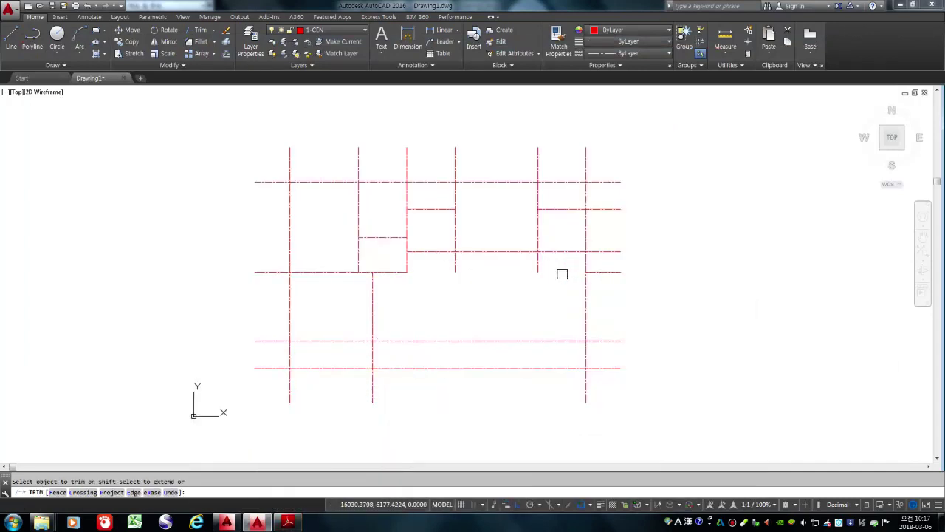
key(Return)
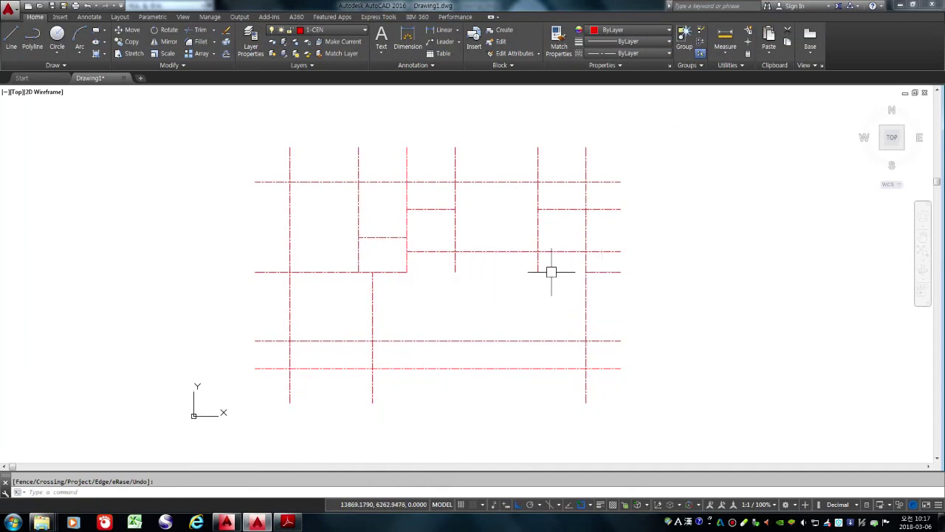
Step: Erase the leftover piece of the middle horizontal center line outside the right outline
key(Escape)
click(608, 272)
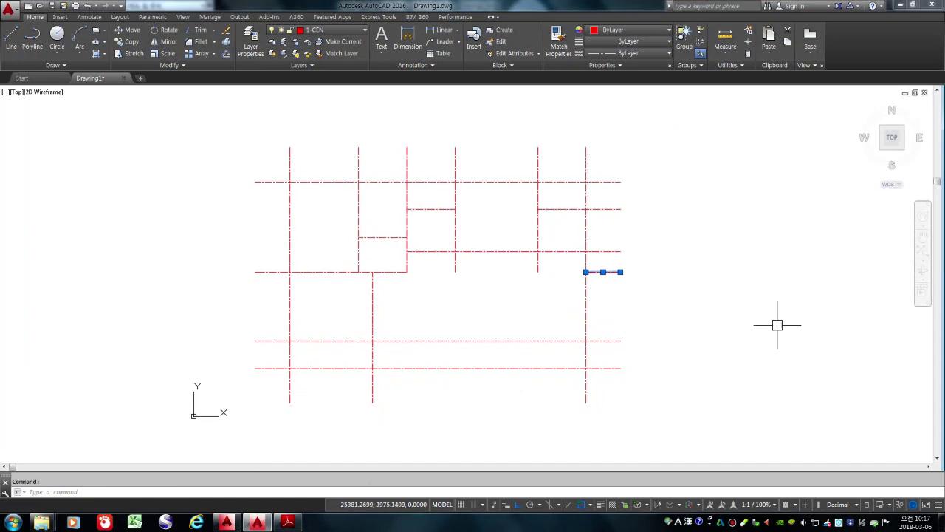
key(Delete)
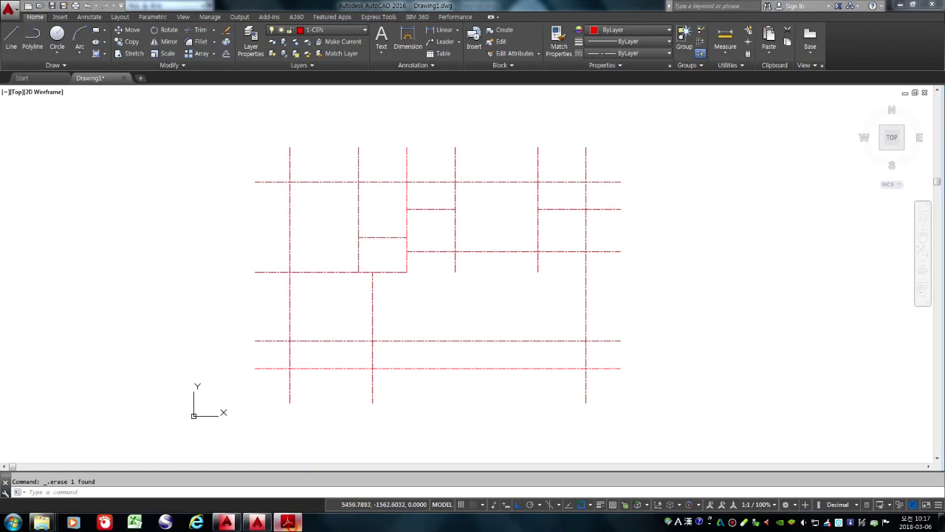
Step: Recheck the floor plan PDF and measure in AutoCAD from the second-lowest horizontal line up to the new 1800 offset line
click(287, 522)
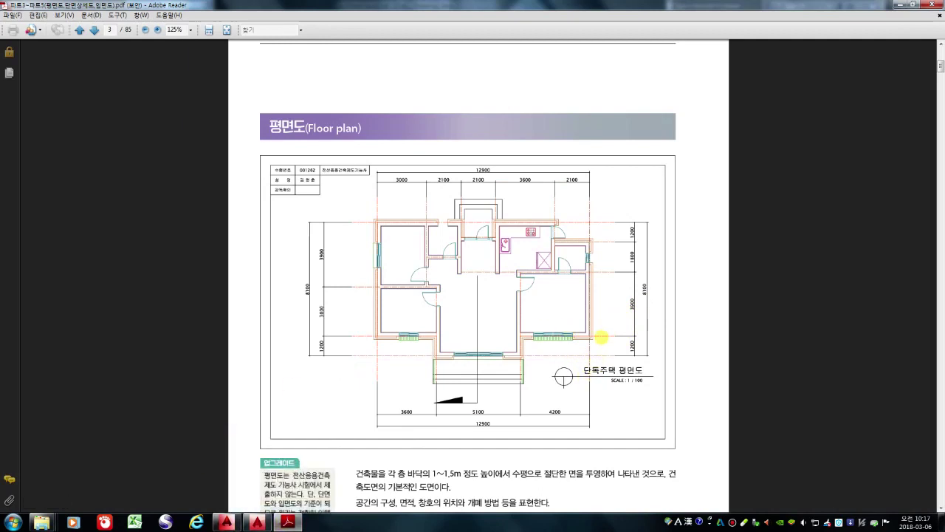
click(257, 522)
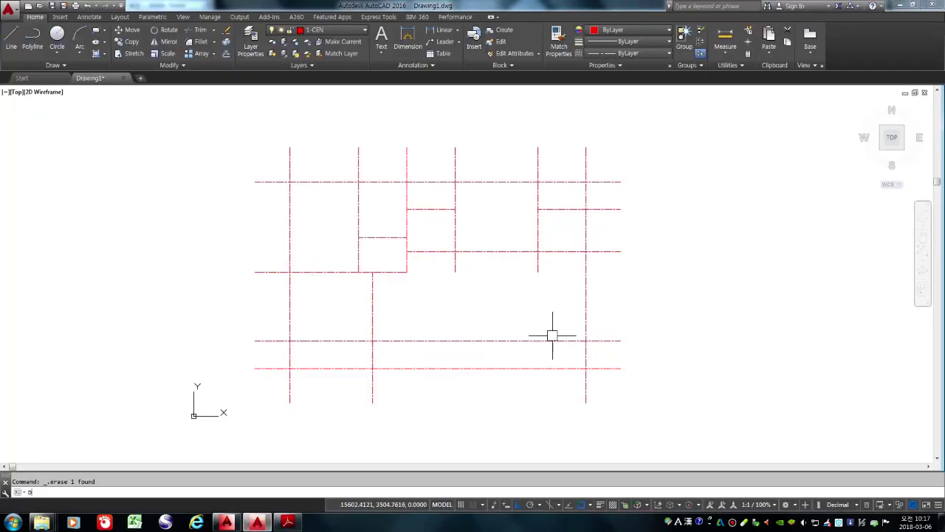
key(Return)
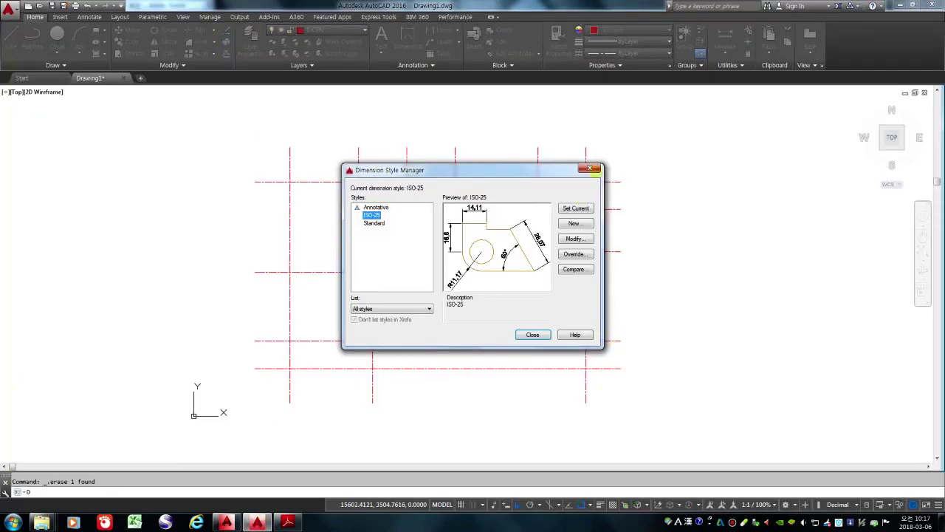
click(590, 169)
text(di)
key(Return)
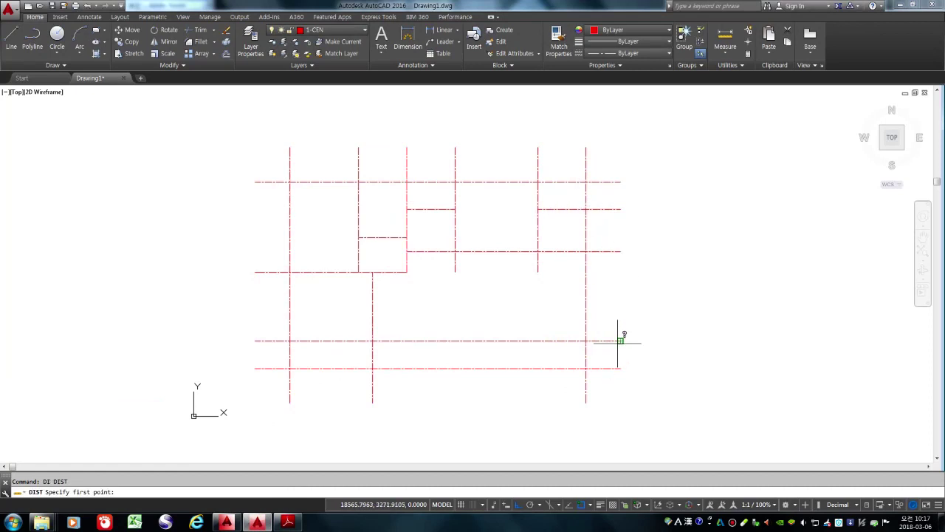
click(620, 341)
click(620, 252)
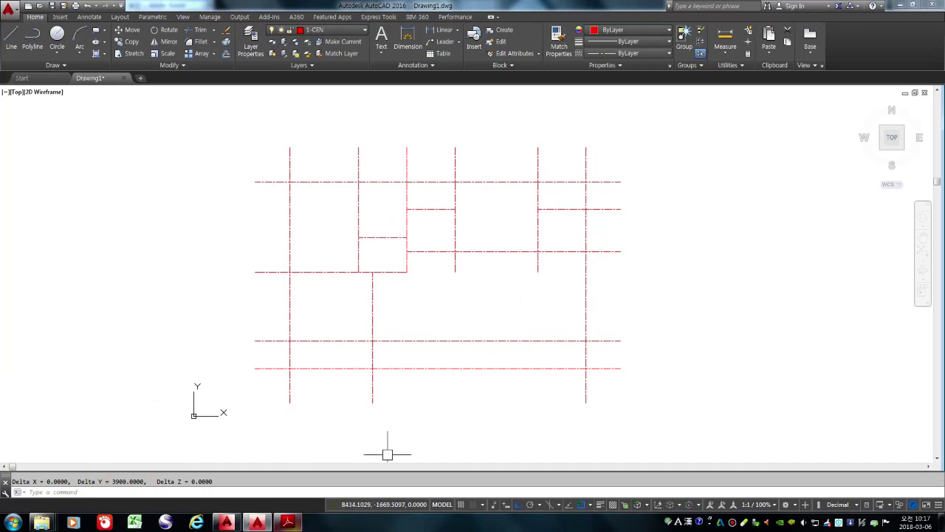
Step: Recheck the floor plan PDF and trim the fourth and fifth upper verticals below the 1800 offset line in AutoCAD
click(287, 522)
click(257, 522)
text(tr)
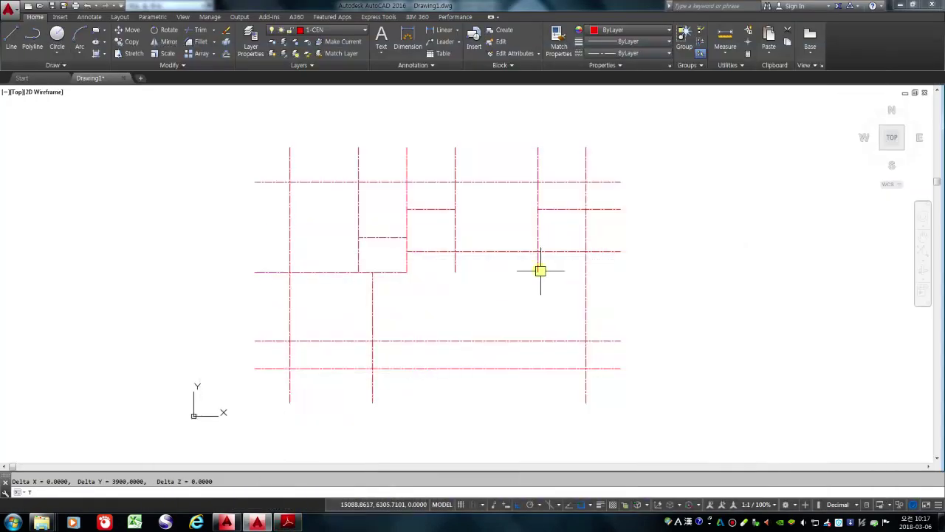
key(space)
key(space)
click(454, 265)
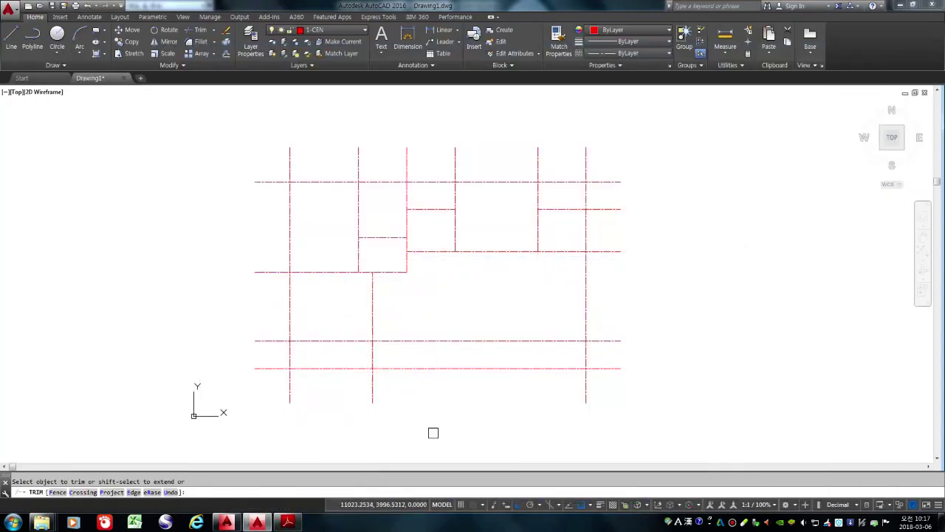
Step: Check the floor plan PDF again and offset the right outline center line 4200 to the left in AutoCAD
click(287, 522)
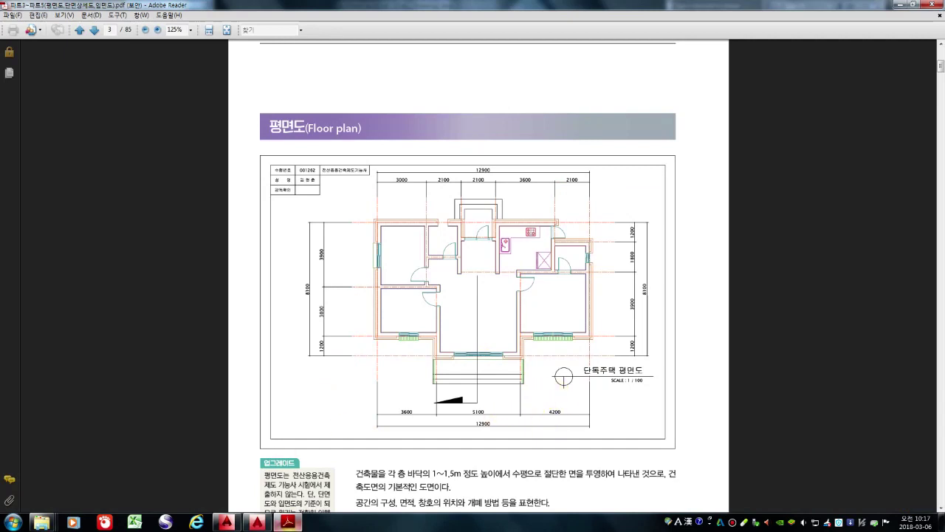
click(287, 522)
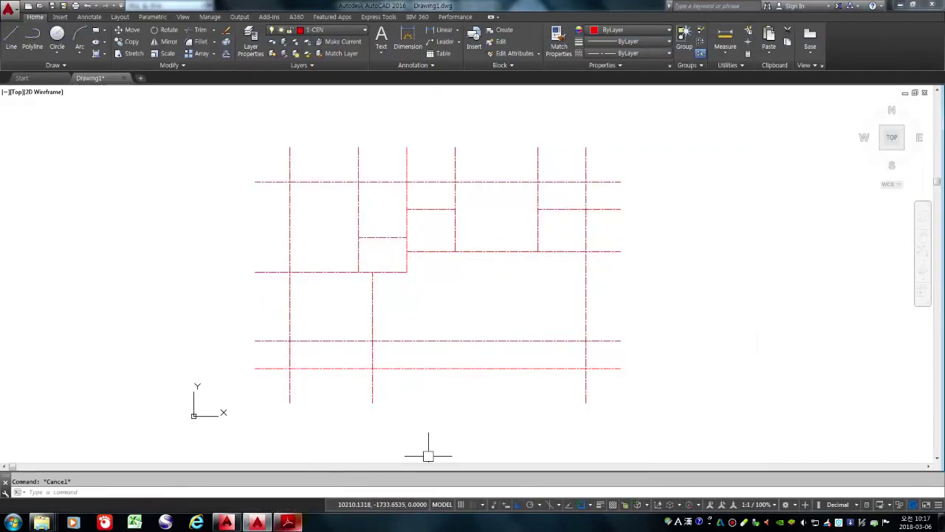
text(o)
key(Return)
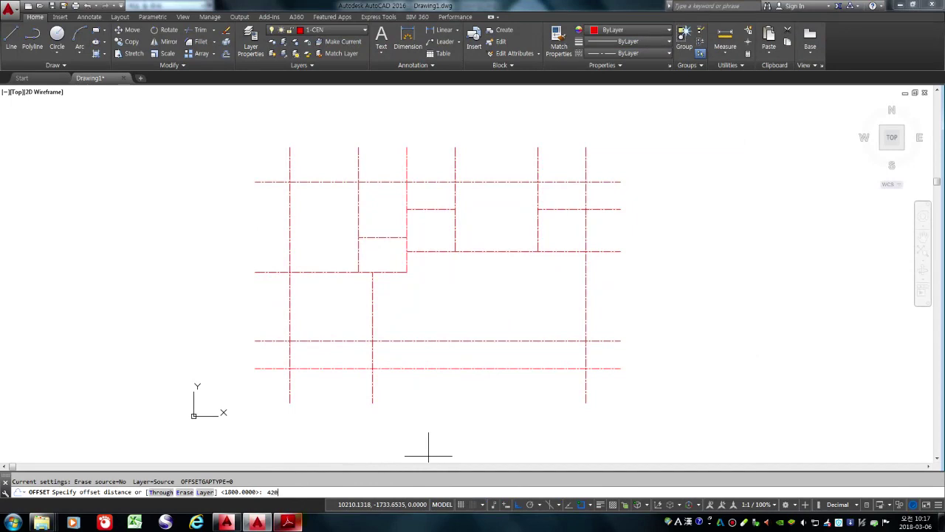
key(Return)
click(586, 297)
click(476, 314)
key(Return)
Step: Trim the 4200 offset vertical line above the horizontal line bounding the upper rooms
text(tr)
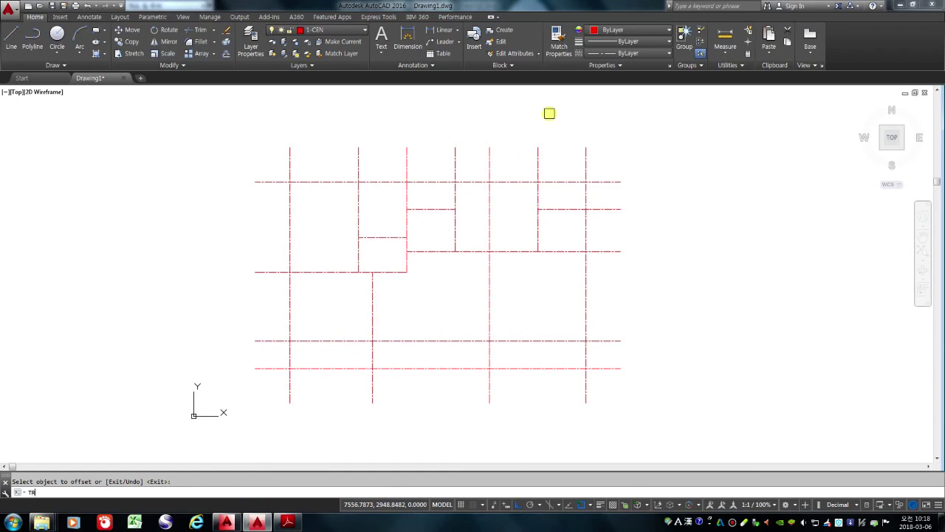
key(Return)
key(Return)
click(489, 156)
click(488, 197)
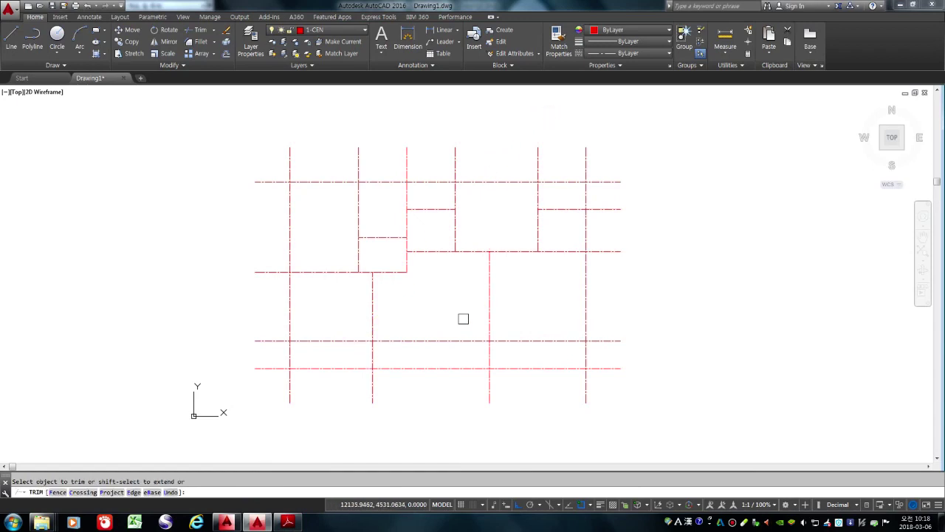
key(Return)
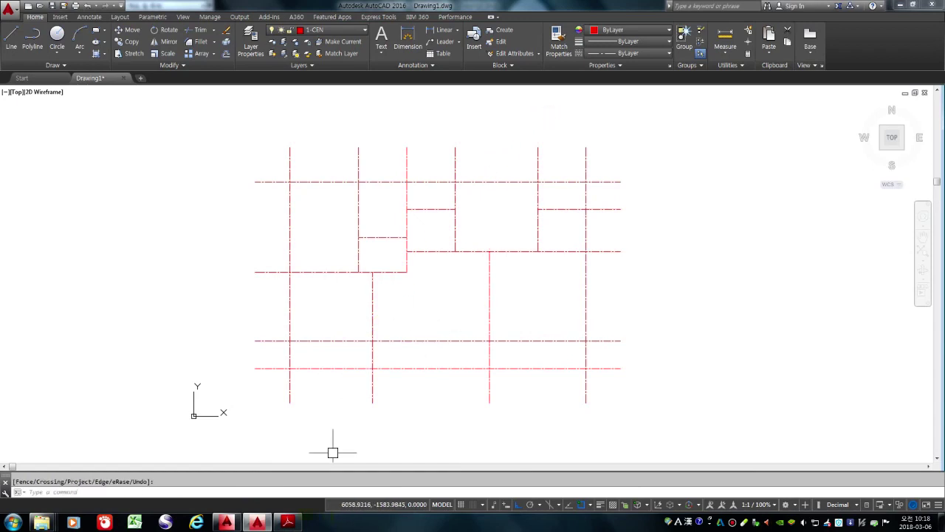
Step: Following the floor plan PDF, trim the middle horizontal right of the lower left vertical and the third upper vertical below the 1800 offset line
click(288, 522)
click(287, 522)
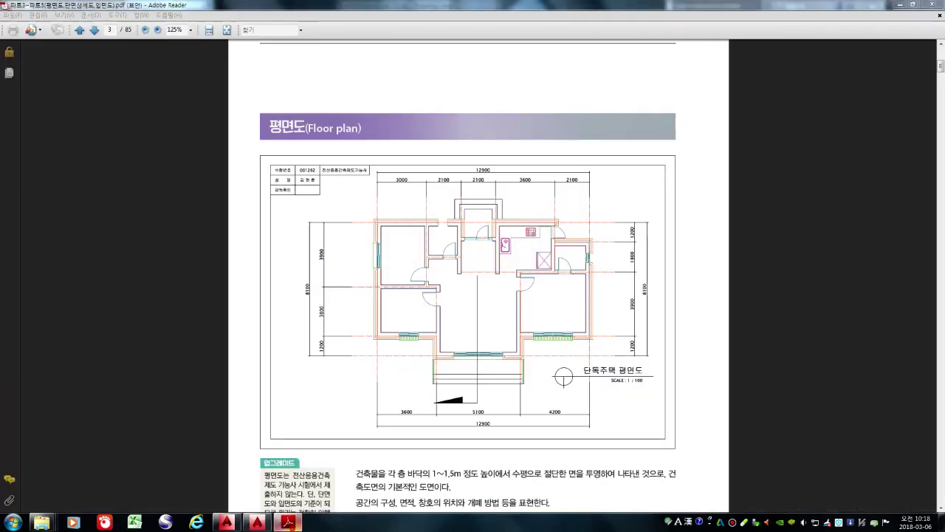
click(287, 522)
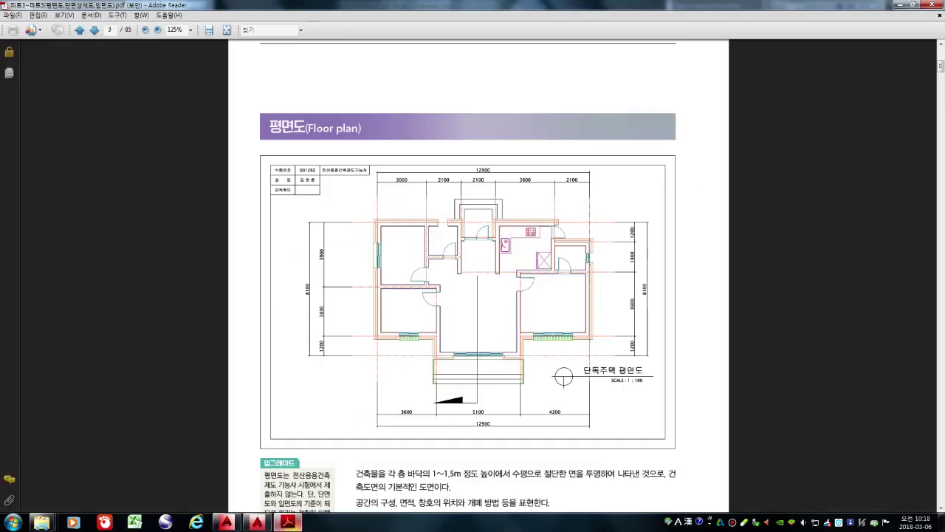
click(287, 522)
text(tr)
key(space)
key(space)
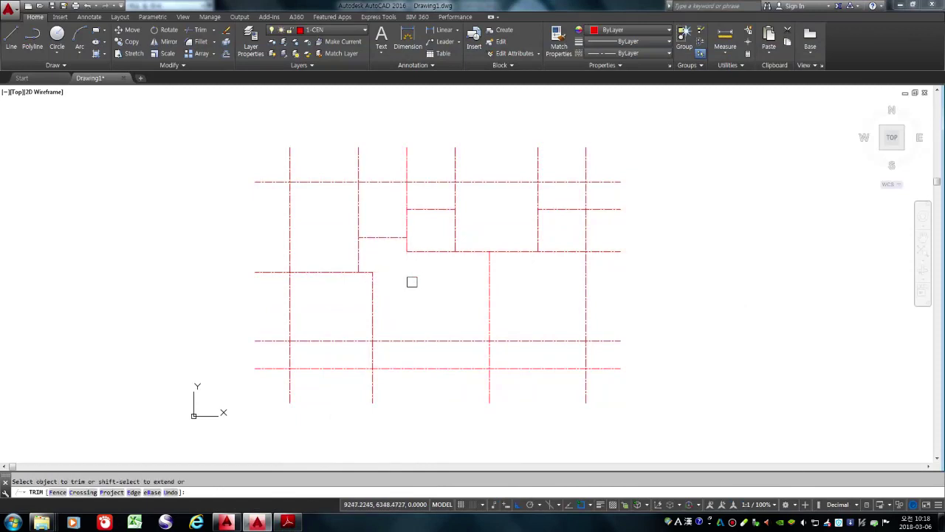
key(space)
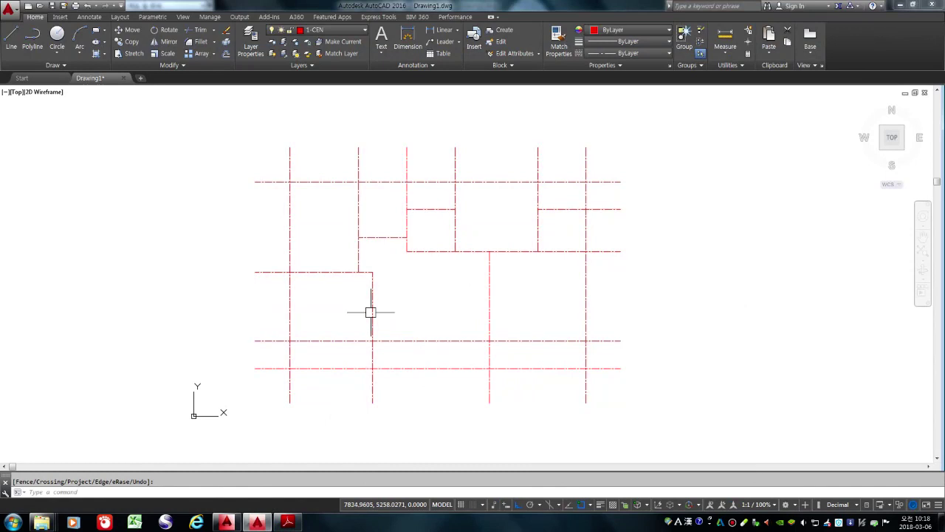
Step: Trim the second-lowest horizontal center line between the two lower interior vertical lines
key(Return)
key(Return)
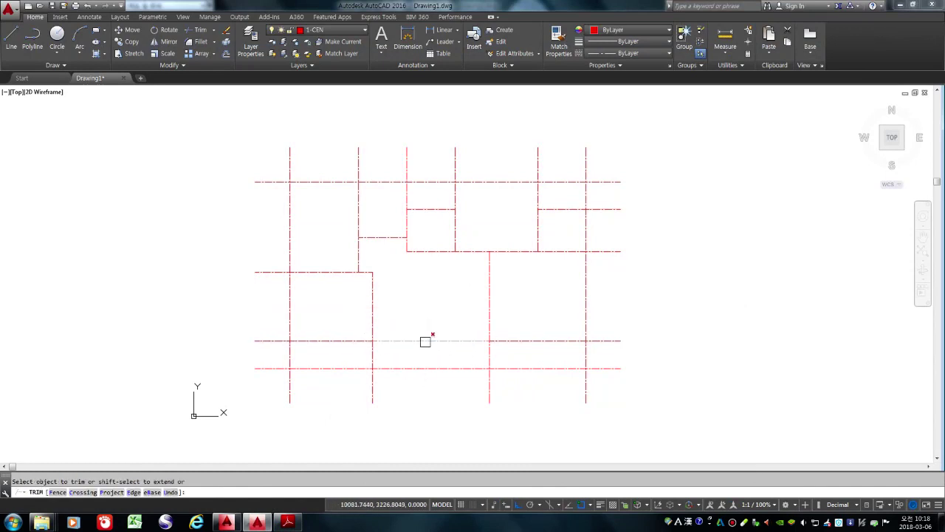
key(Return)
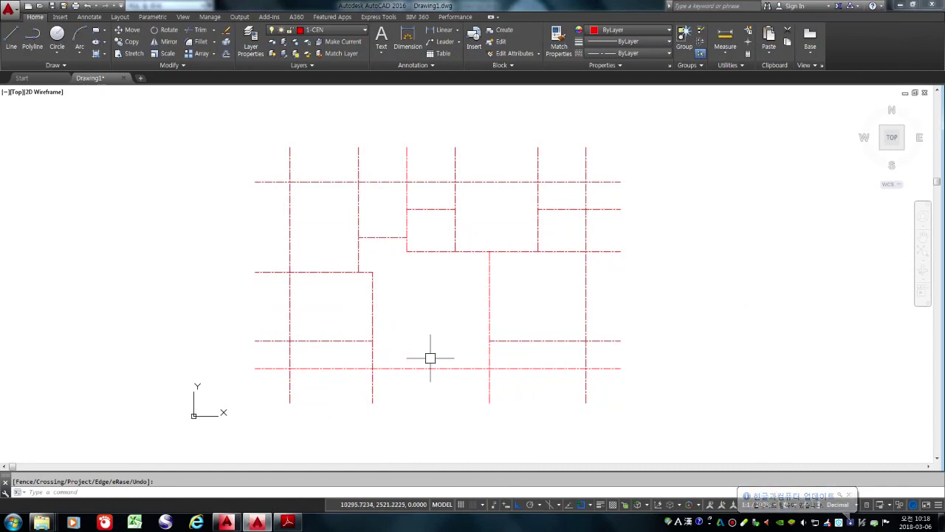
Step: Lengthen the inner ends of the interior center lines around the left rooms by a delta of 500, past their intersections
scroll(485, 256, up, 3)
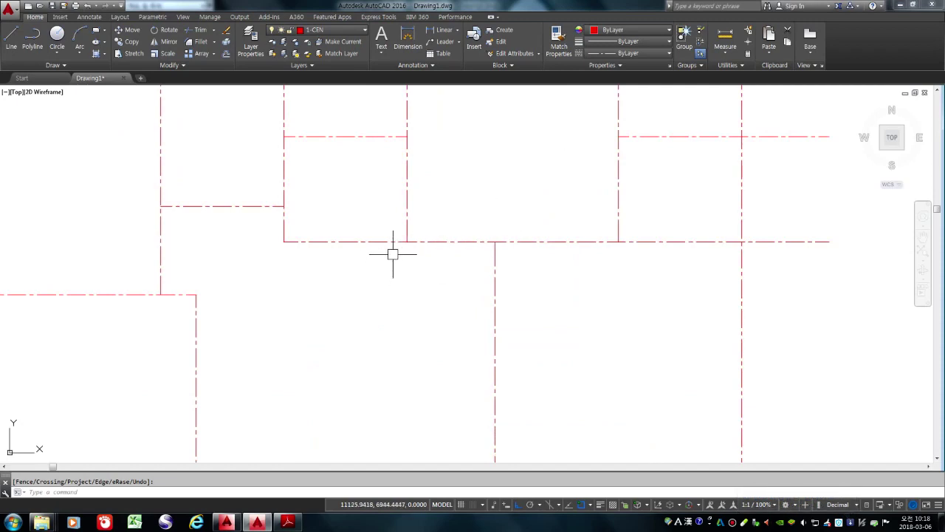
scroll(477, 263, down, 4)
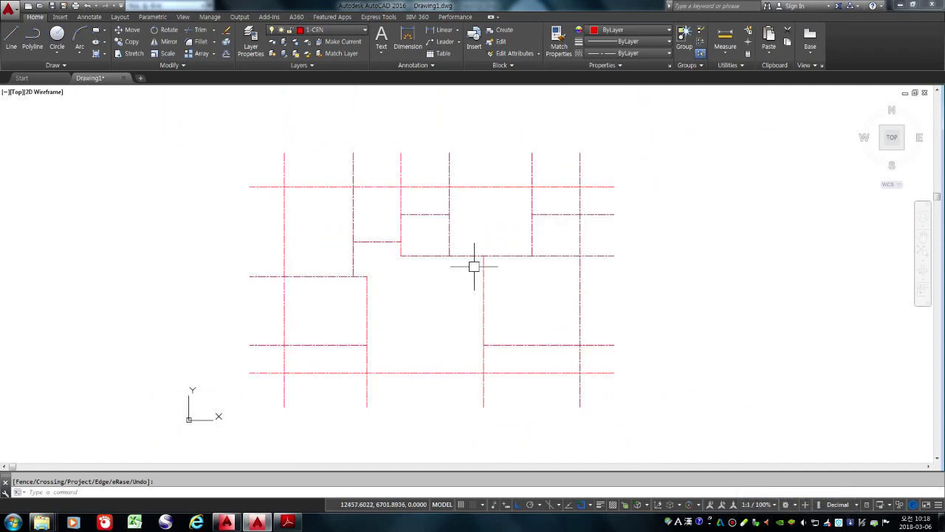
text(N)
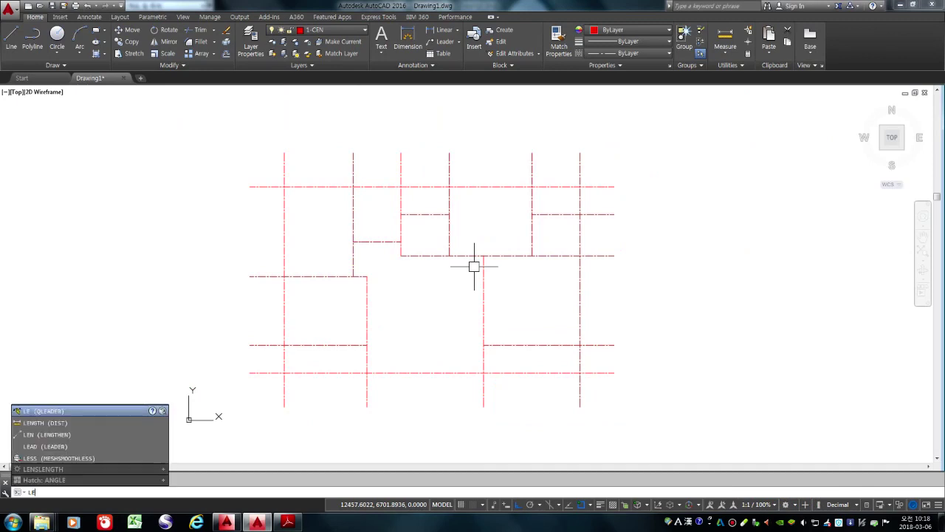
key(Return)
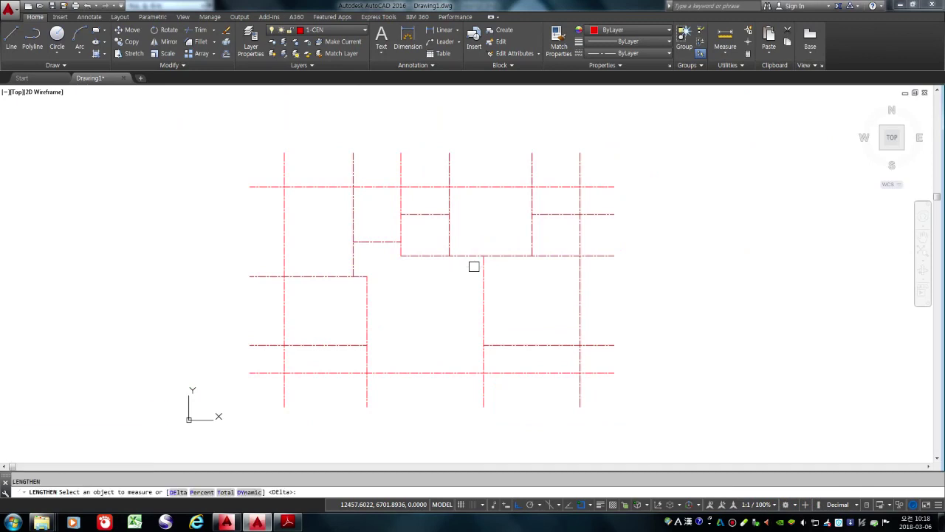
text(DE)
key(Return)
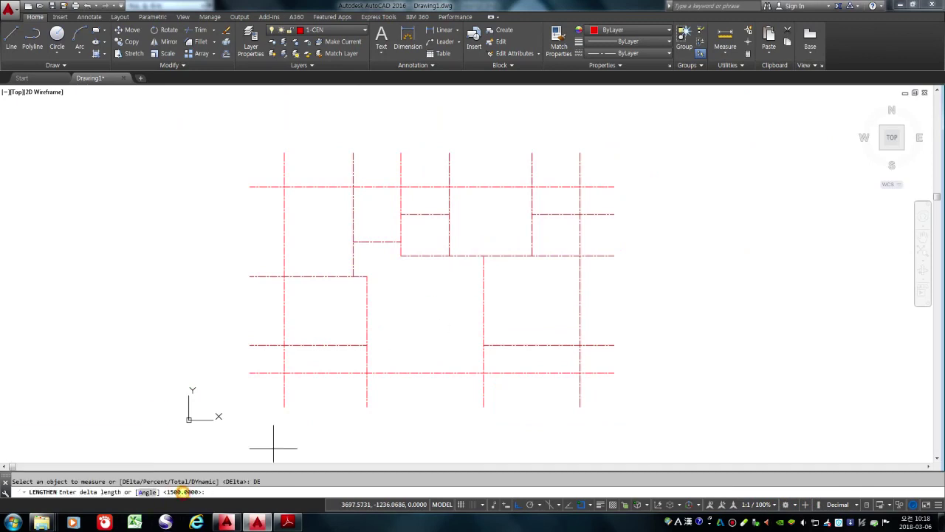
text(500)
key(Return)
click(364, 288)
click(333, 276)
click(354, 270)
click(369, 242)
click(399, 243)
click(397, 246)
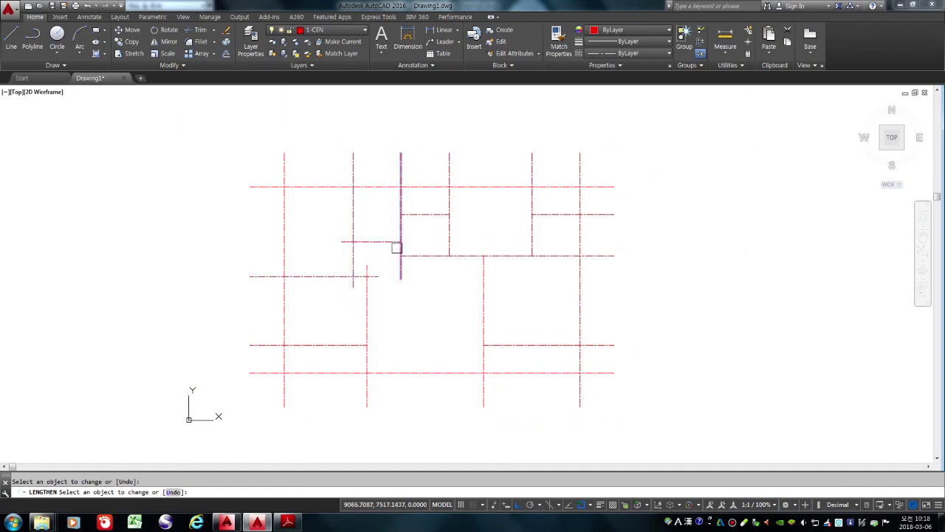
Step: Extend the trimmed ends of the remaining upper, central and lower interior center lines by the same 500 delta
click(390, 242)
click(407, 256)
click(440, 214)
click(484, 275)
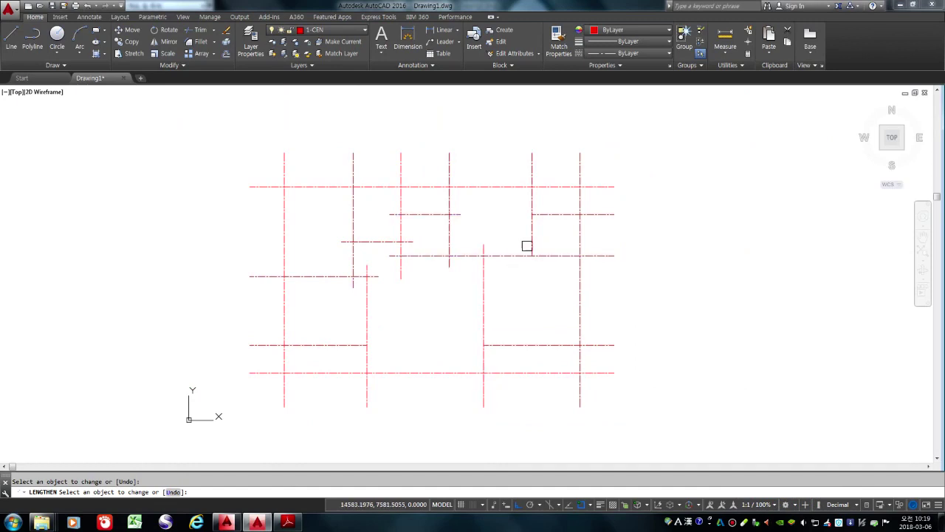
click(534, 244)
click(496, 343)
click(332, 344)
key(Return)
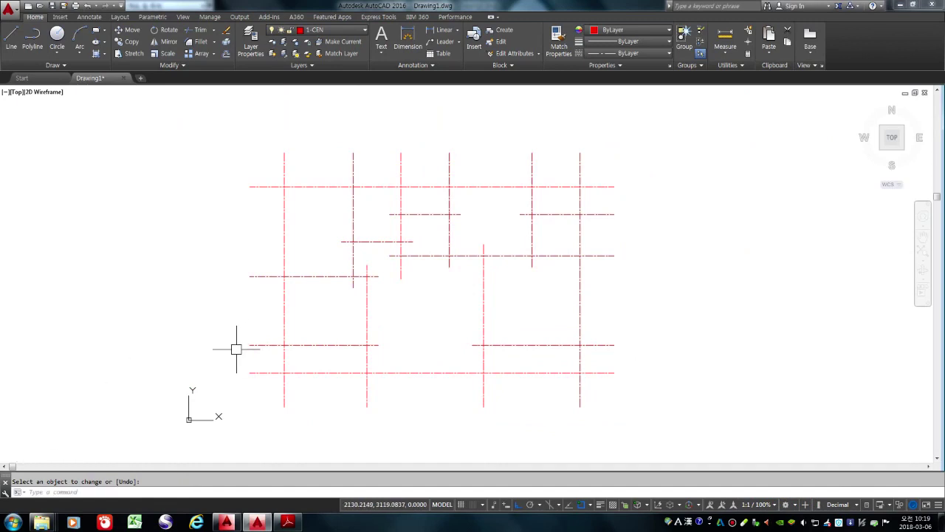
text(l)
key(Return)
click(448, 266)
scroll(393, 274, up, 2)
key(Return)
text(tr)
key(Return)
key(Return)
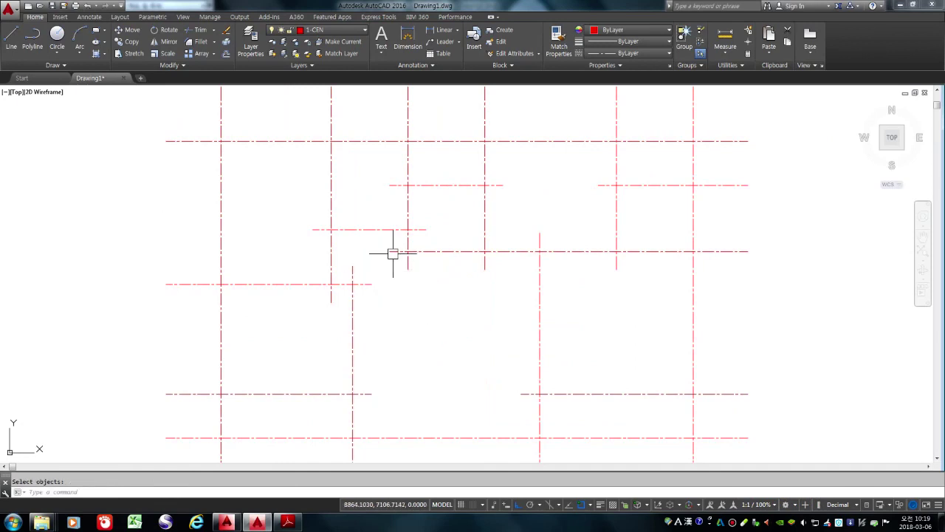
scroll(362, 295, down, 5)
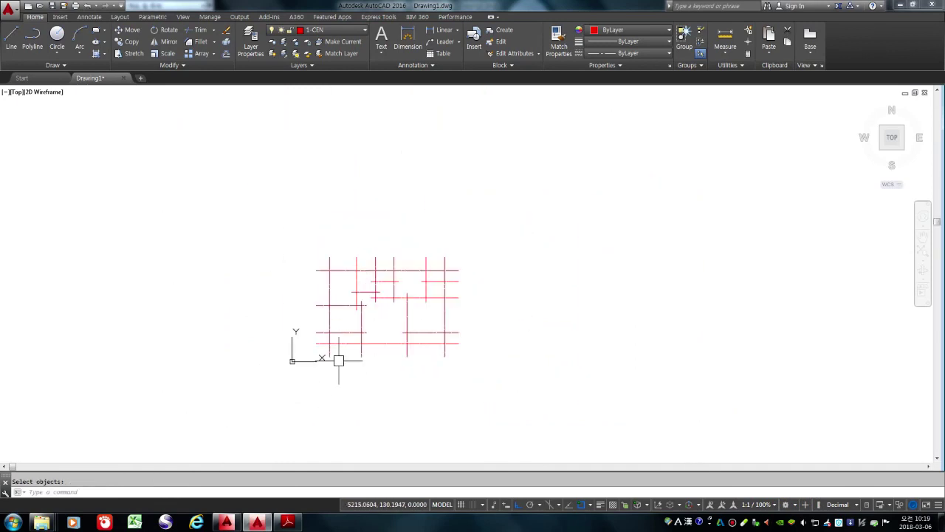
scroll(342, 333, up, 2)
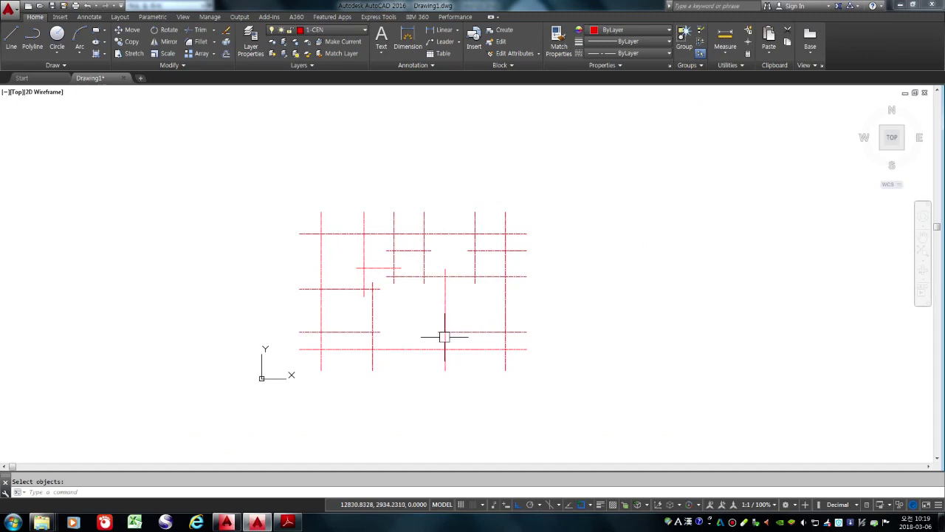
mouse_move(444, 337)
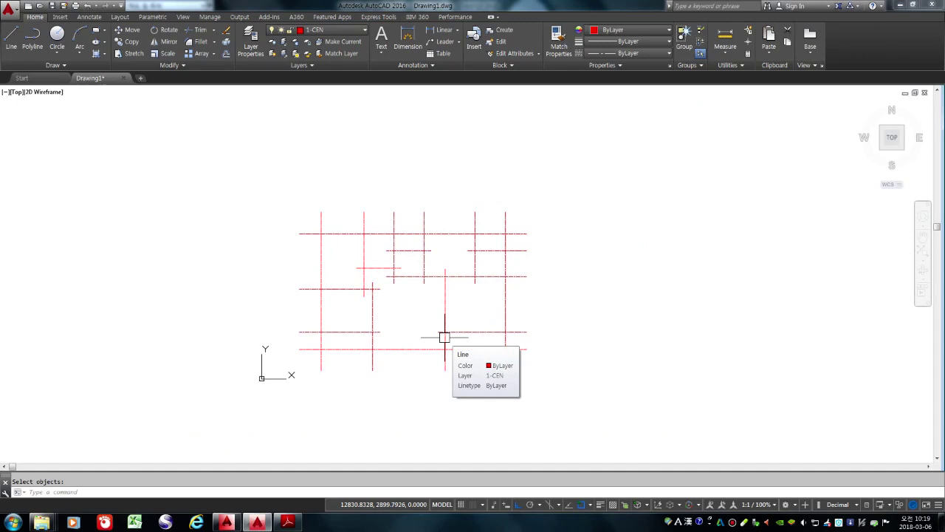
mouse_move(489, 353)
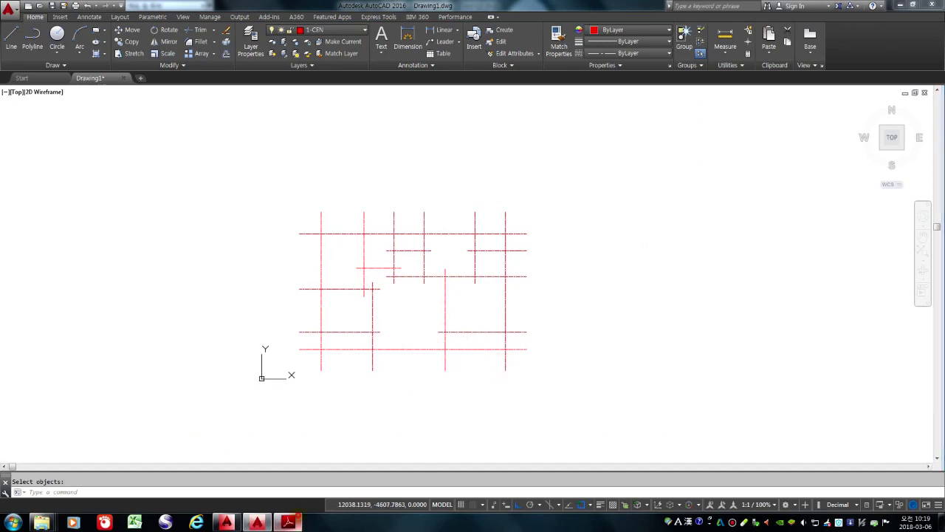
Step: Switch to the floor plan PDF and go to section 07 on drawing walls, on page 7
click(288, 522)
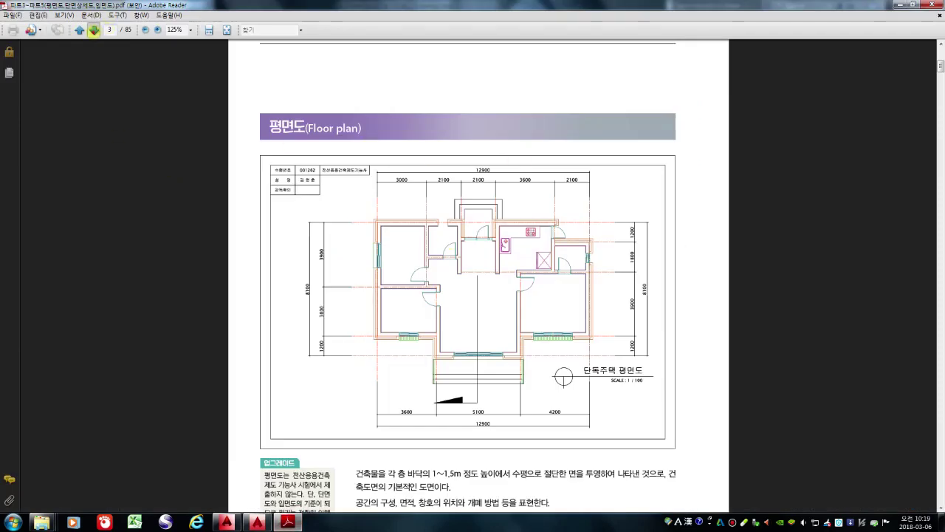
click(94, 31)
click(94, 30)
click(94, 30)
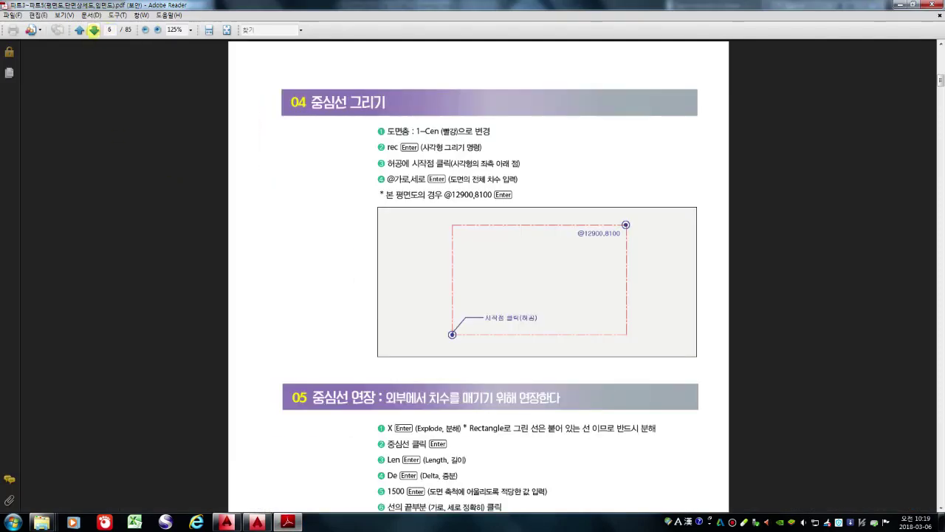
click(93, 30)
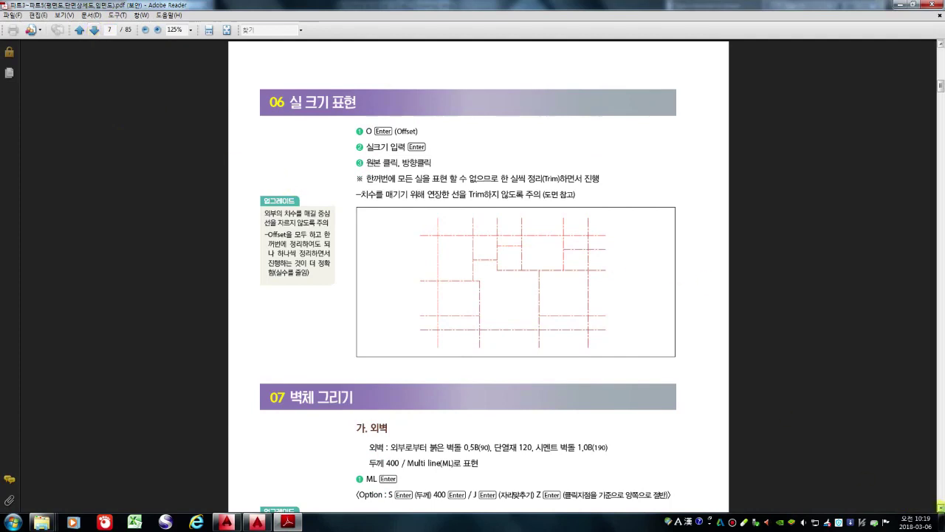
click(941, 507)
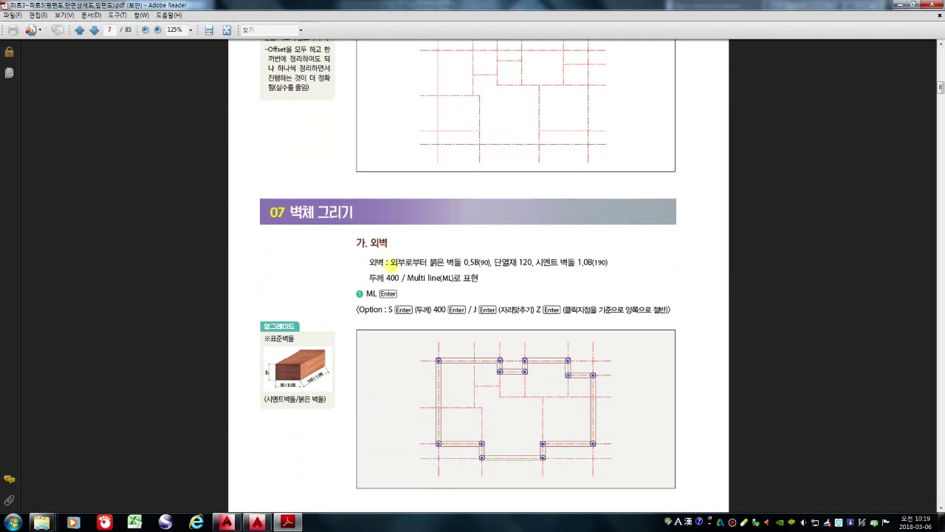
Step: Check the thicknesses of the red brick, insulation and cement brick layers in the exterior wall instructions
drag(430, 262, 479, 262)
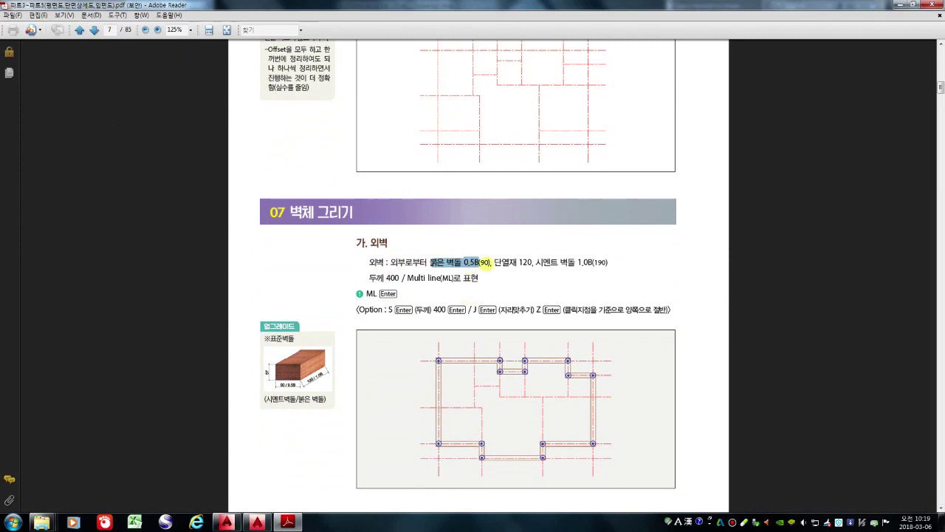
click(482, 262)
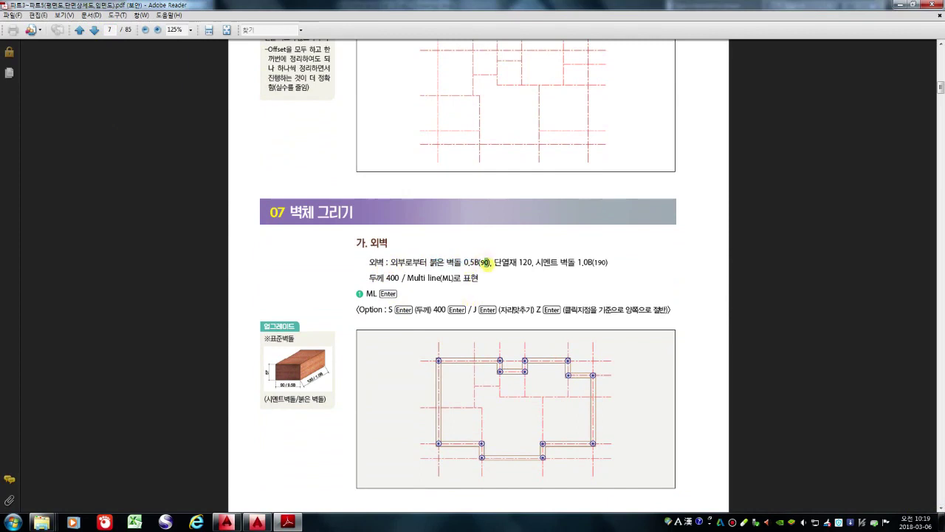
drag(519, 262, 531, 262)
drag(593, 263, 601, 262)
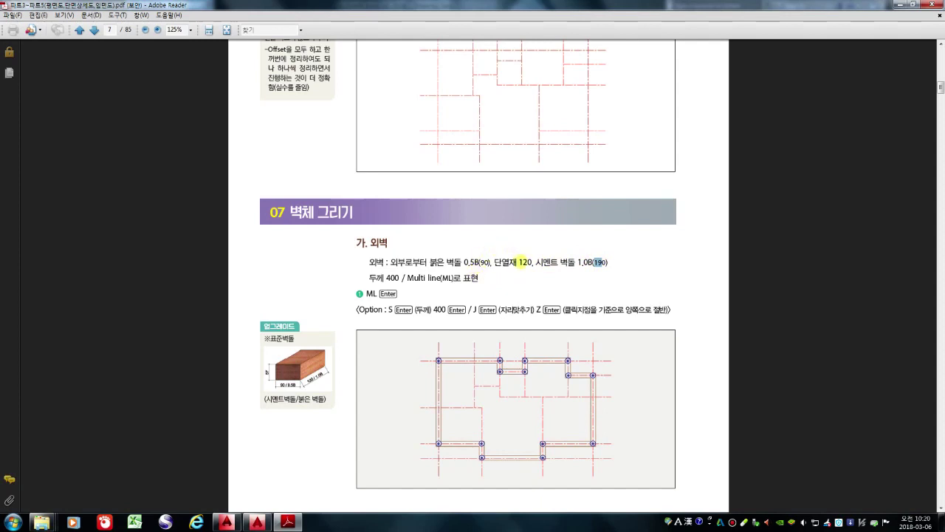
click(525, 263)
Step: Switch back to AutoCAD and make 2-CON the current layer
mouse_move(257, 522)
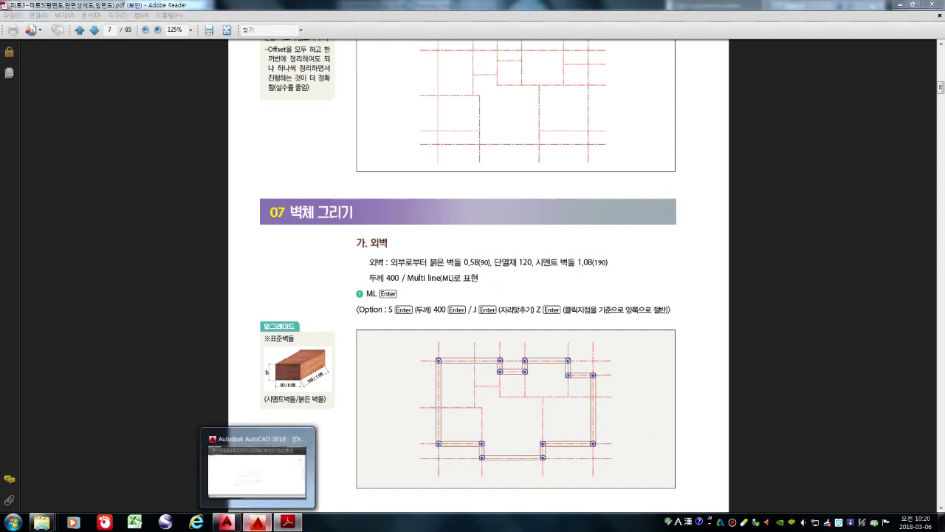
click(259, 462)
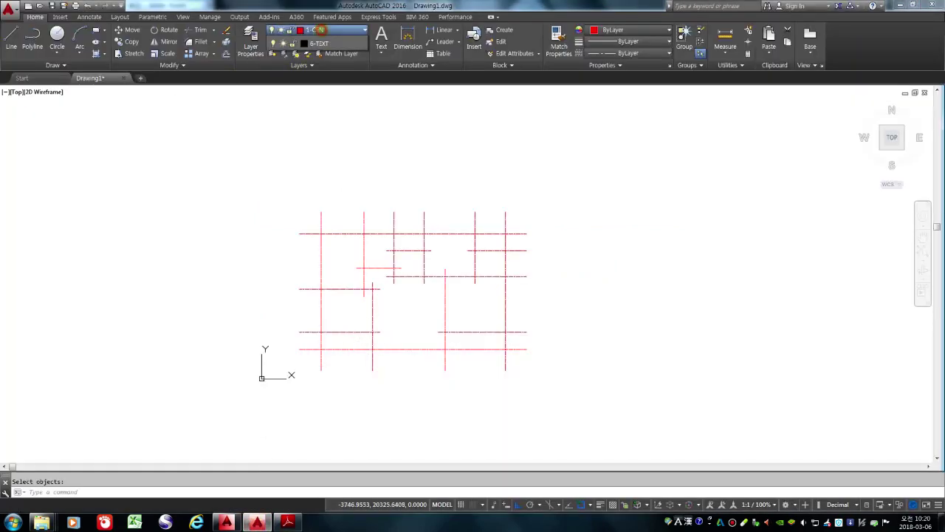
click(320, 30)
click(318, 65)
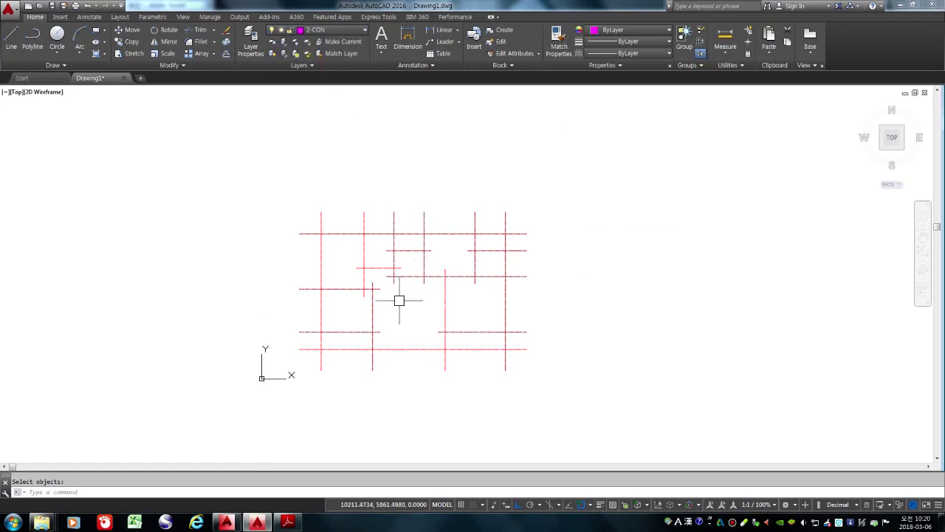
Step: Start a multiline for the exterior walls and set its scale to 400
scroll(405, 296, up, 2)
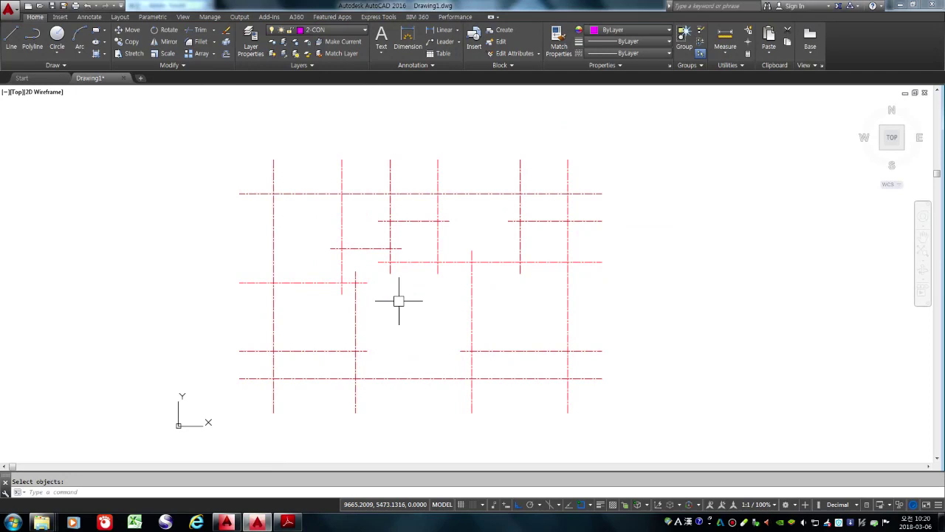
key(Escape)
text(ml)
key(Return)
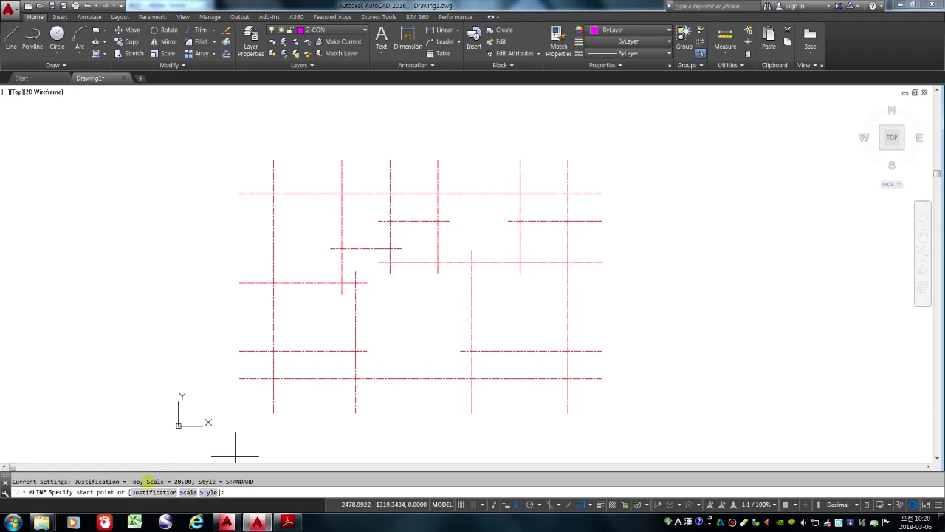
drag(146, 481, 192, 481)
click(192, 482)
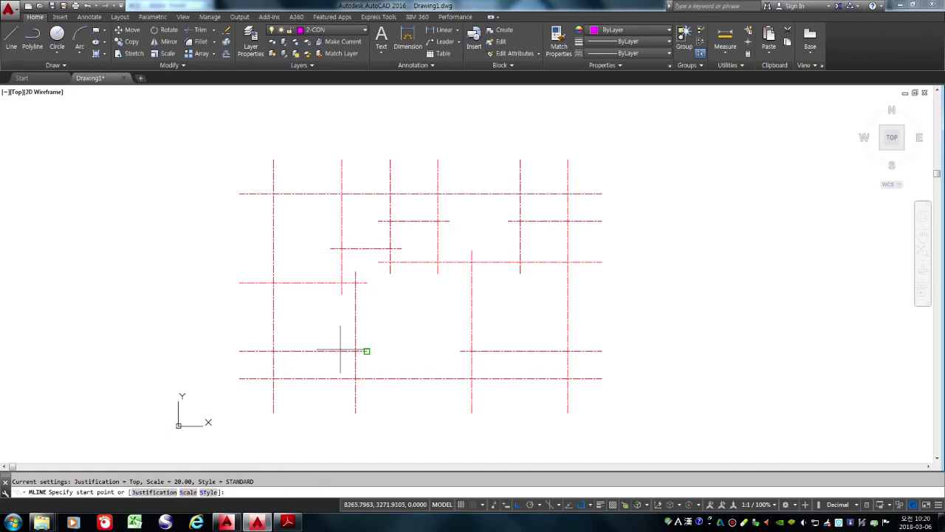
text(s)
key(Return)
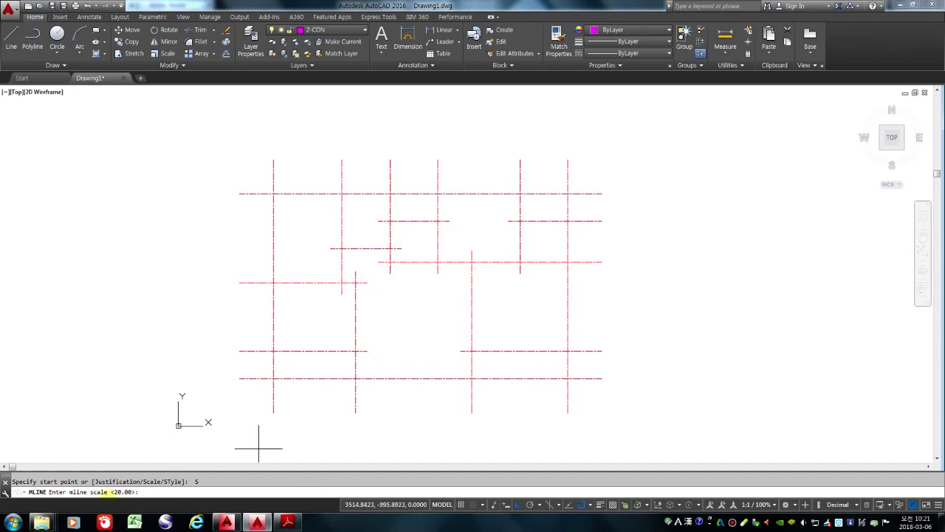
text(400)
key(Return)
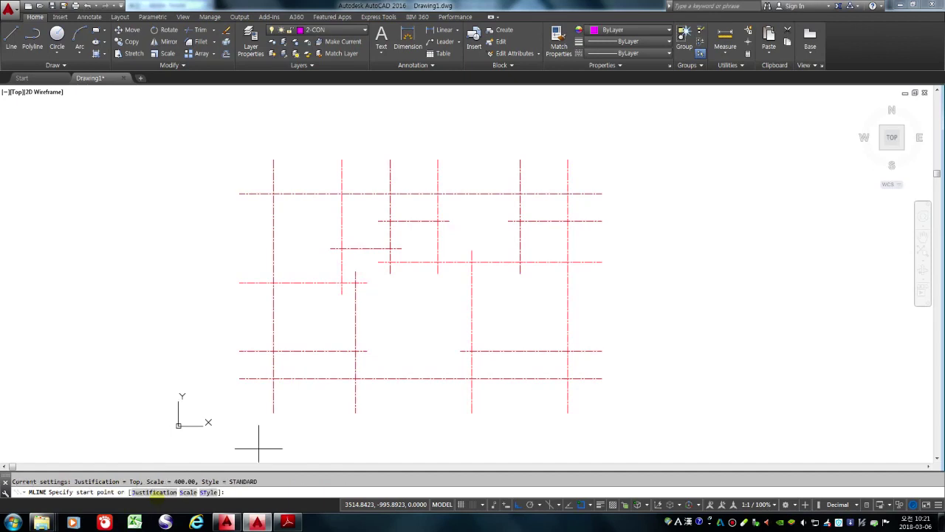
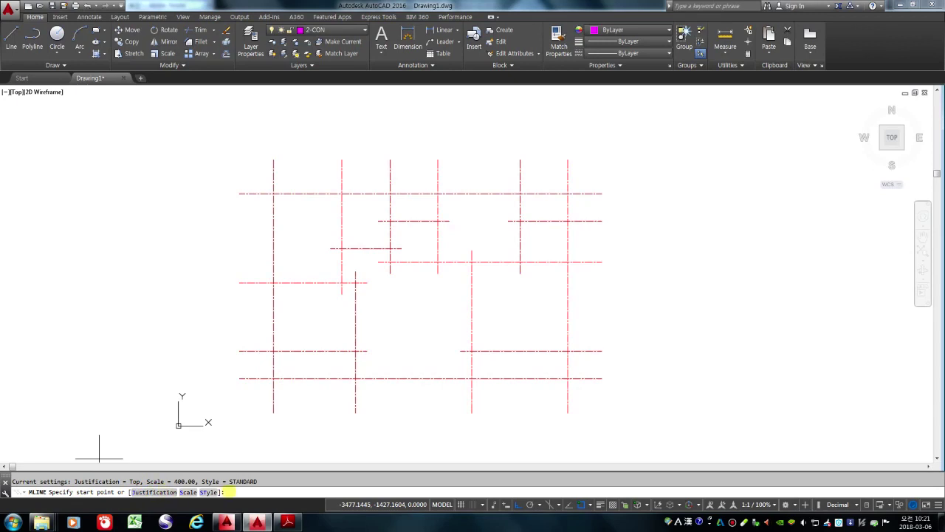
Step: Set the multiline justification to Zero so the wall is centered on the center lines
text(J)
key(Return)
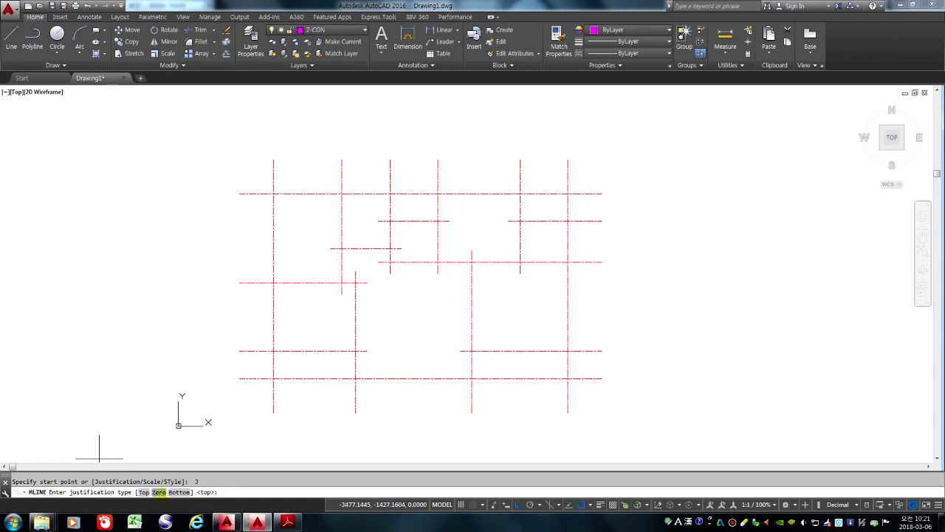
click(158, 492)
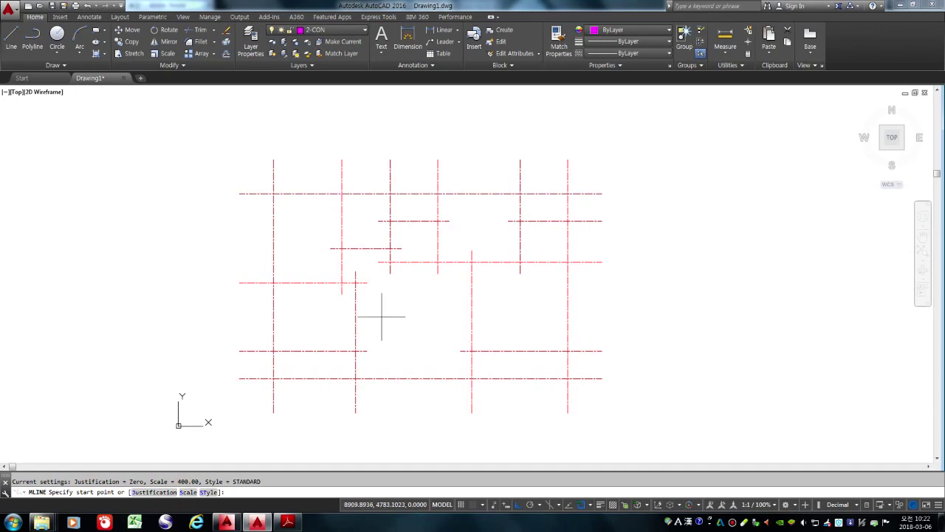
Step: Trace the lower and right exterior walls with the multiline, starting at the lower-left center-line intersection and following the projecting bottom bay
click(273, 351)
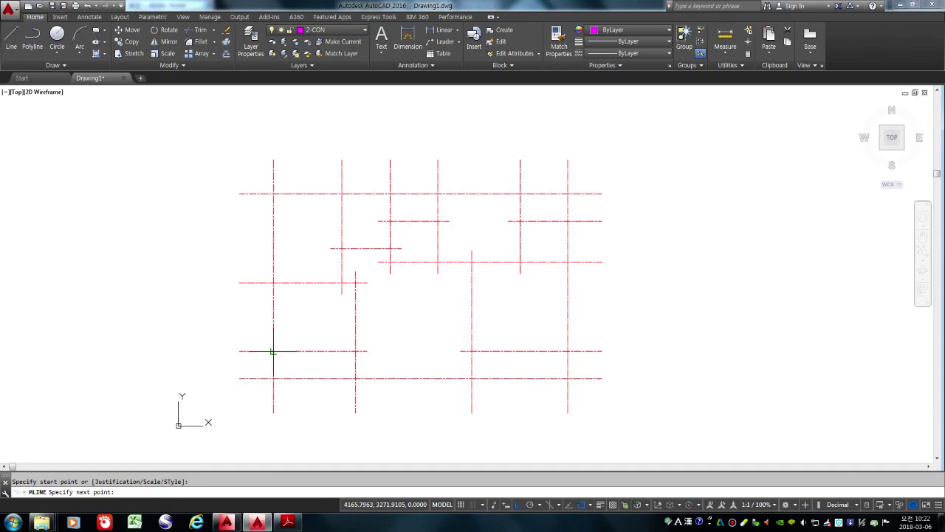
click(355, 351)
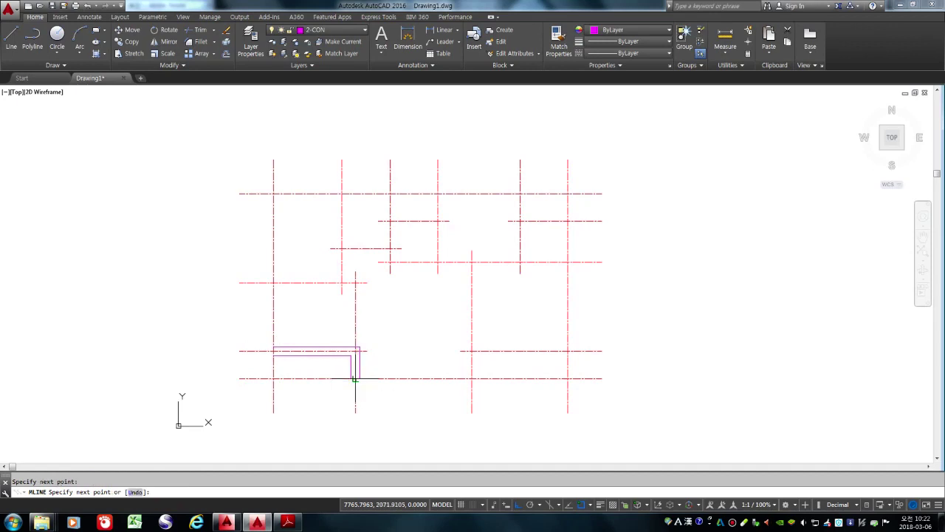
click(472, 378)
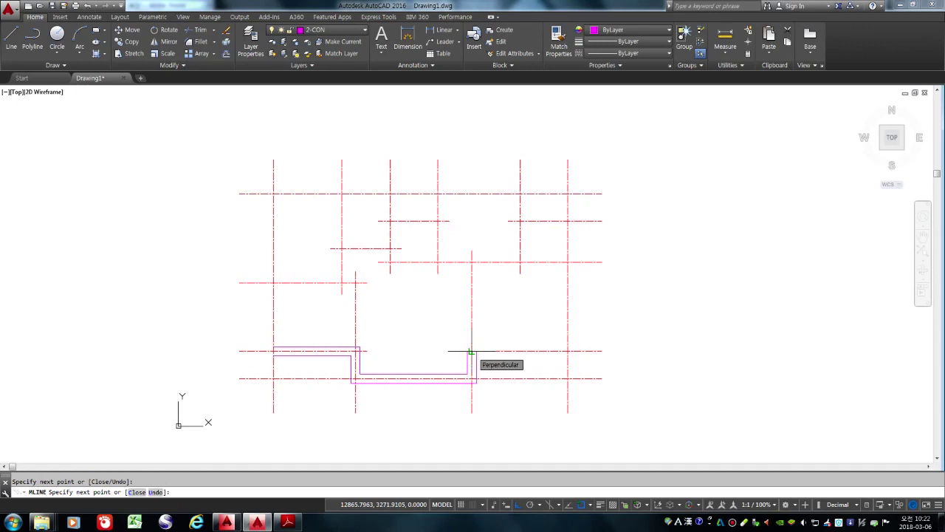
click(472, 352)
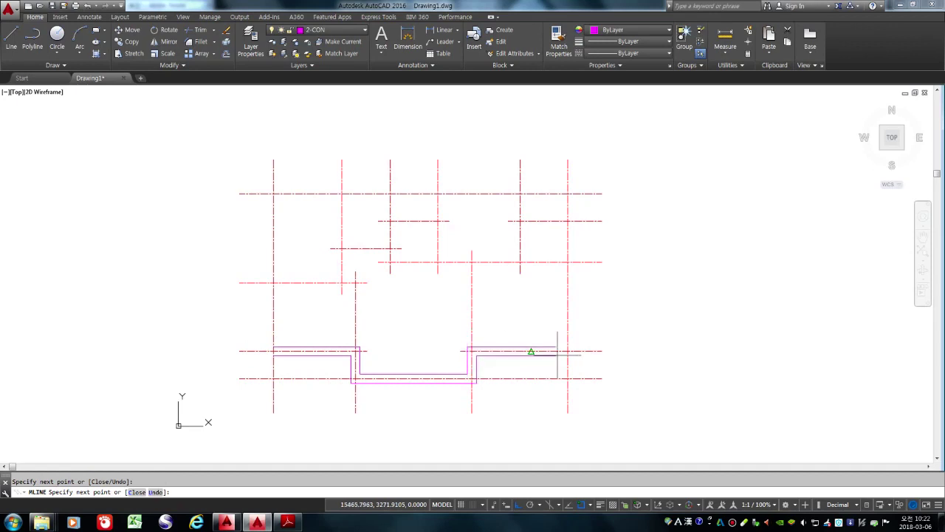
click(567, 352)
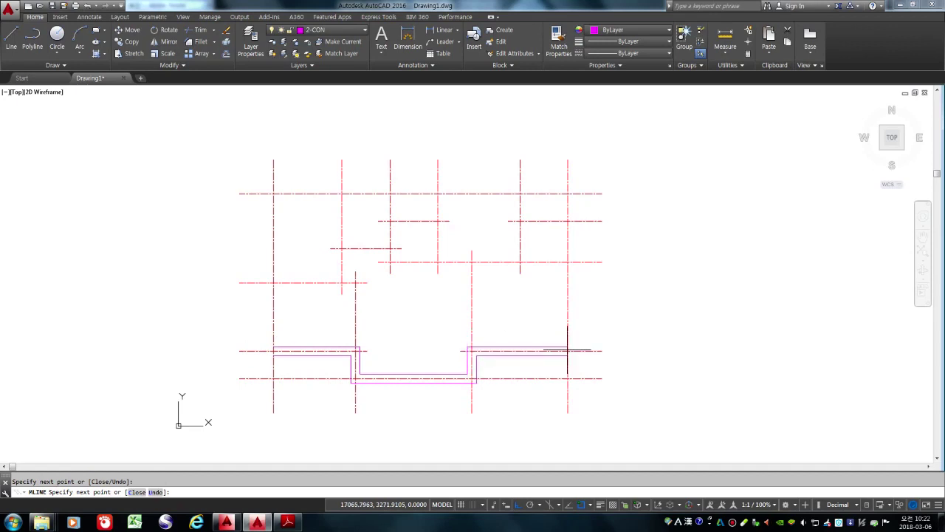
click(567, 221)
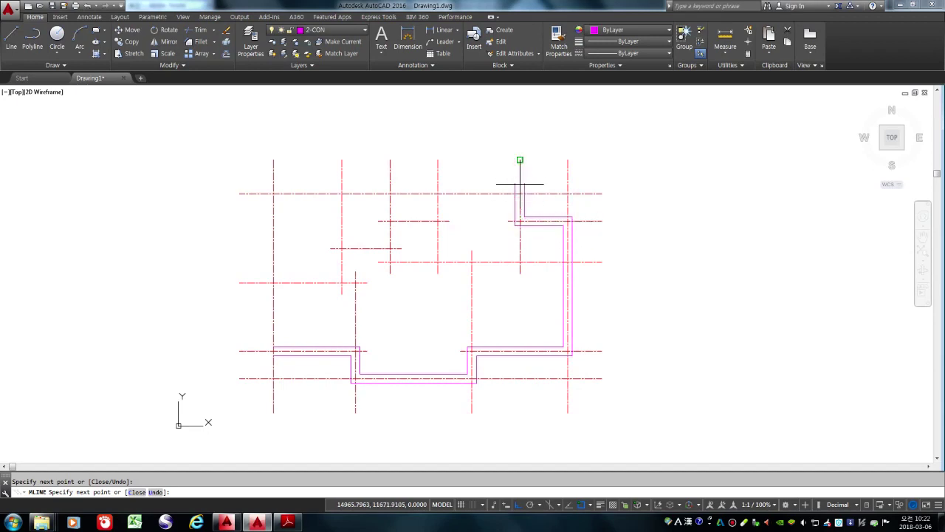
Step: Continue the wall multiline along the stepped upper center lines to the upper-left corner and close it at the start point
click(519, 195)
click(436, 194)
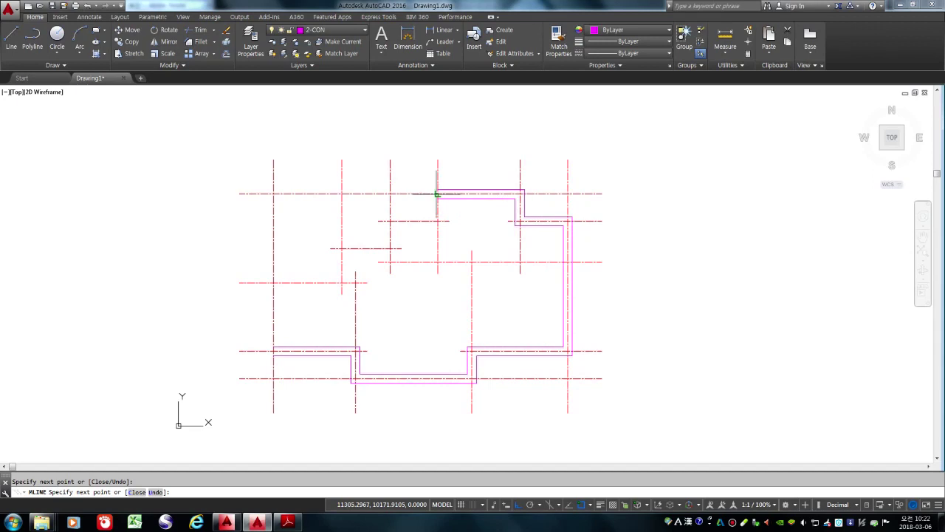
click(436, 220)
click(390, 221)
click(390, 193)
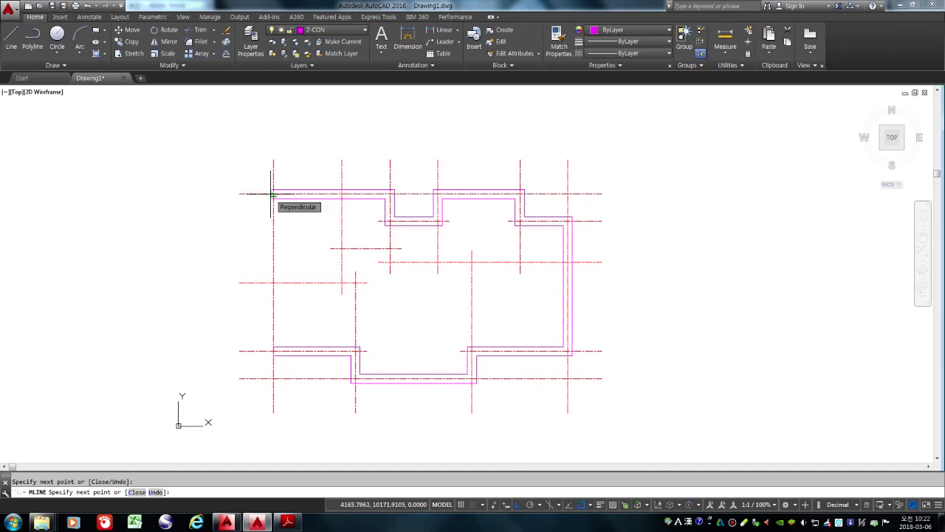
click(271, 195)
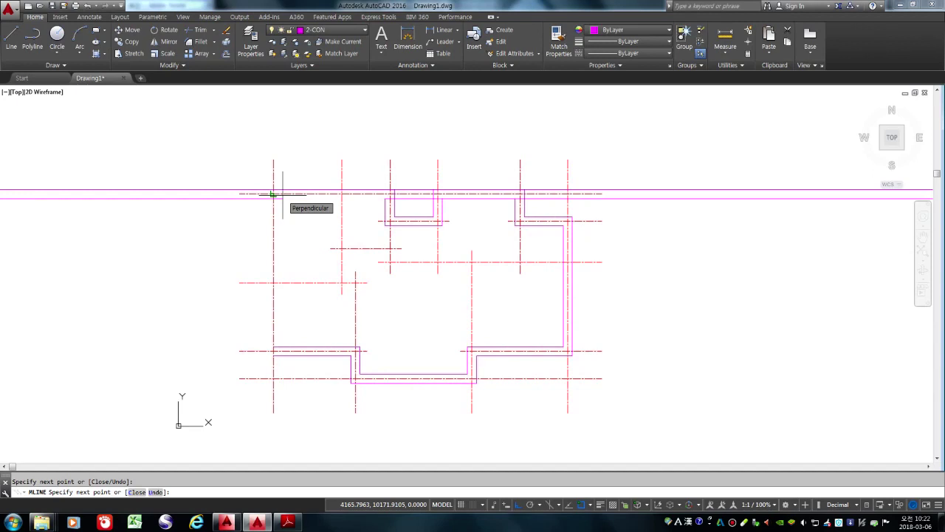
text(c)
key(Return)
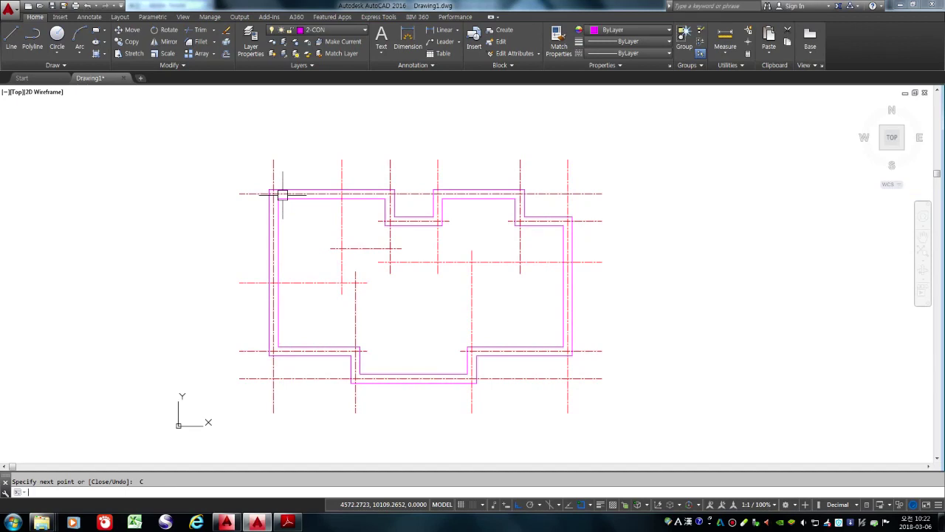
Step: Inspect the closed exterior wall outline and how its corners sit on the center lines
scroll(310, 319, down, 2)
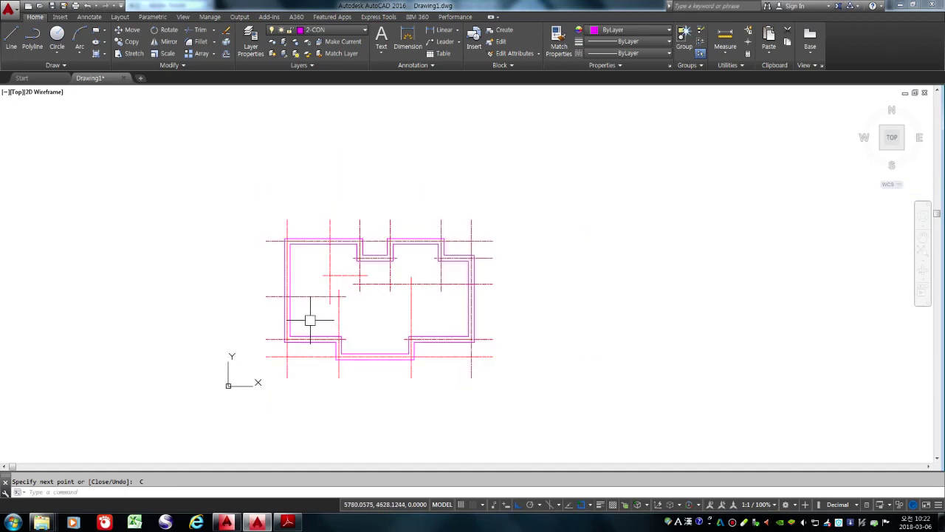
scroll(268, 334, up, 4)
middle_drag(464, 193, 349, 264)
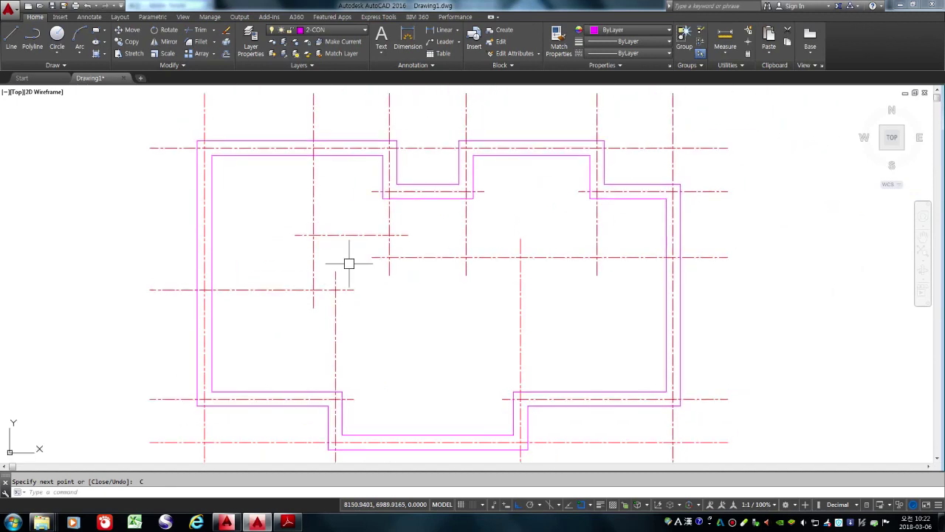
scroll(349, 264, down, 2)
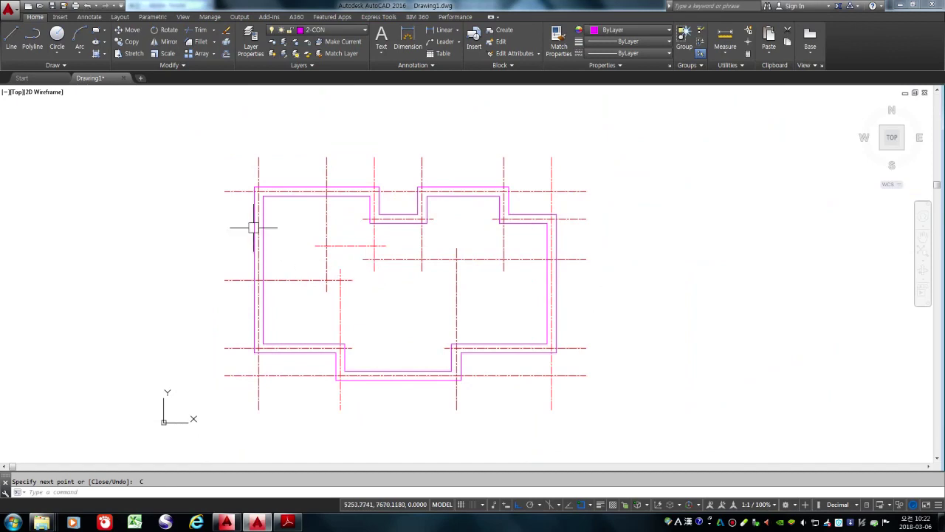
scroll(262, 237, up, 2)
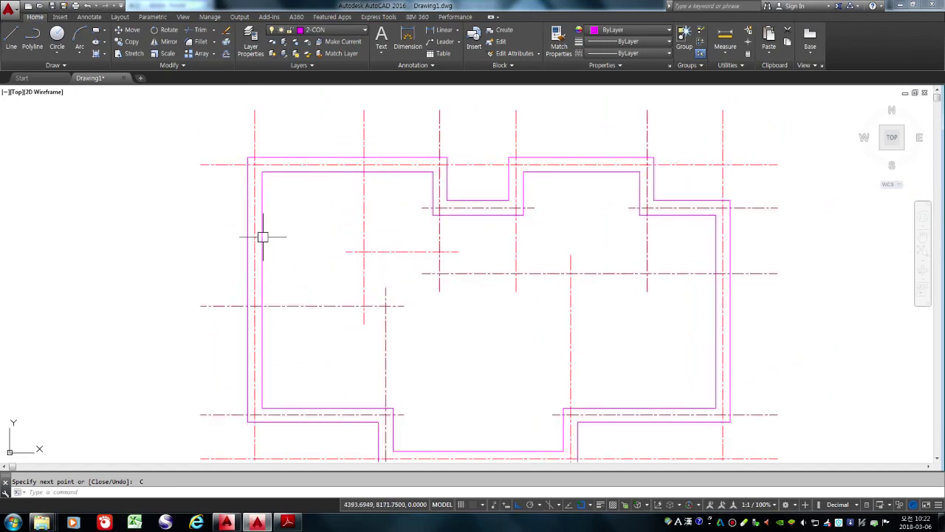
scroll(276, 206, down, 2)
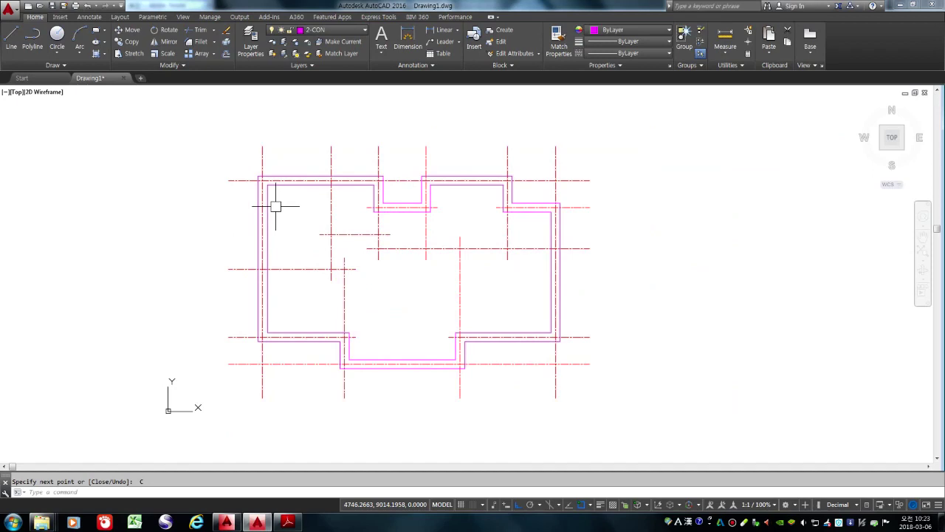
scroll(268, 344, up, 8)
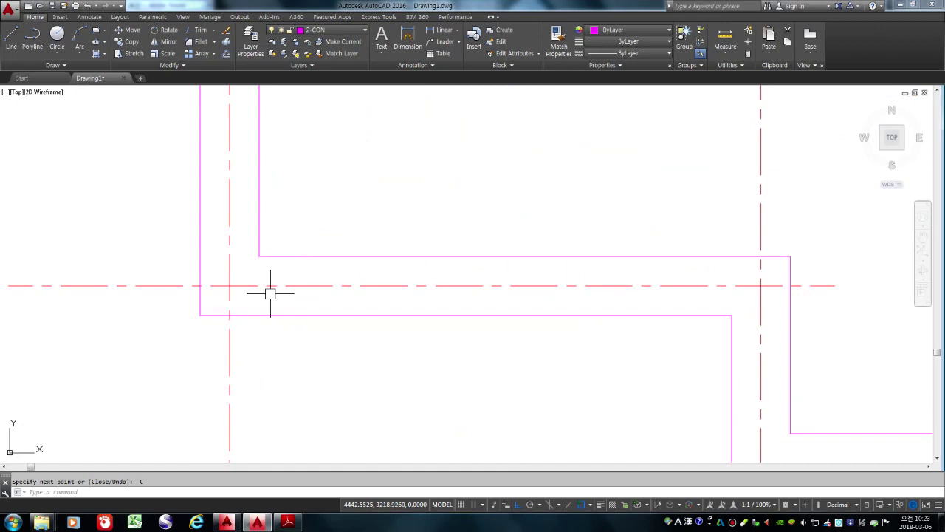
scroll(268, 276, down, 5)
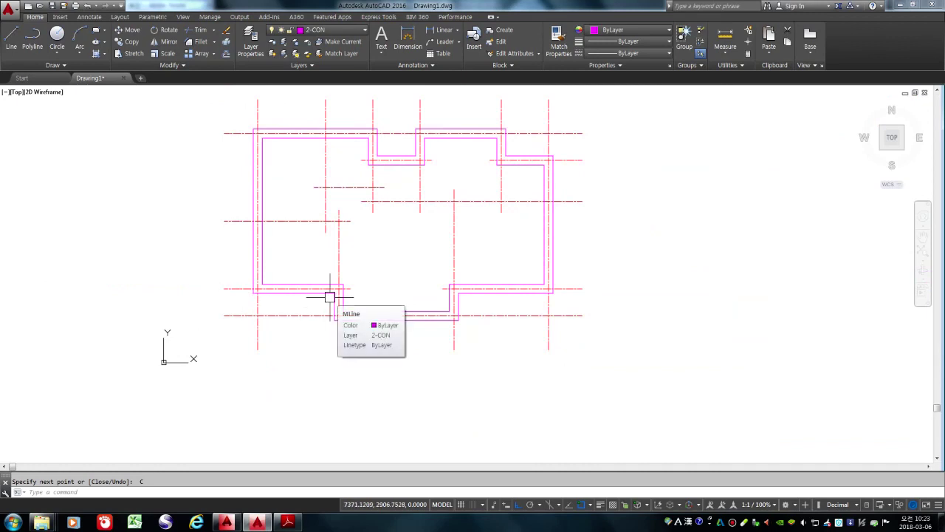
middle_drag(359, 273, 365, 325)
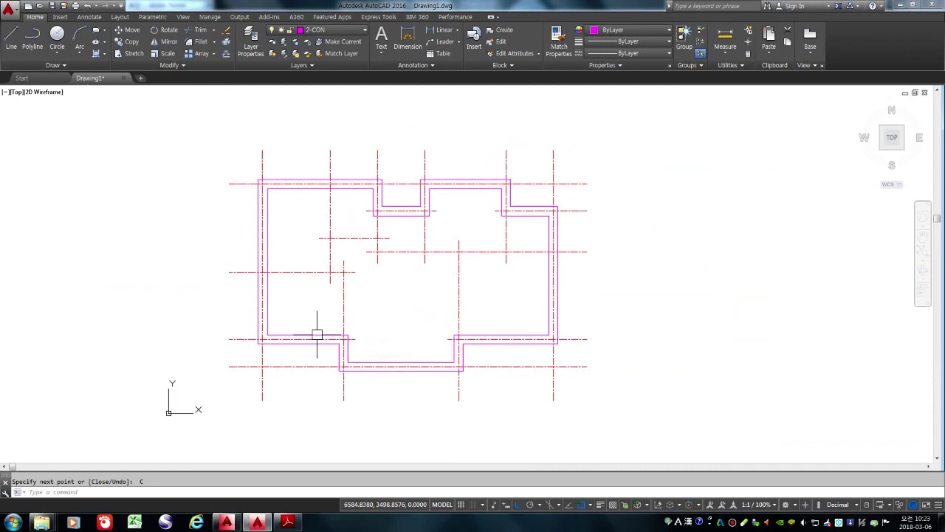
Step: Explode the exterior wall multiline into separate lines and check the individual segments of the upper wall
click(317, 334)
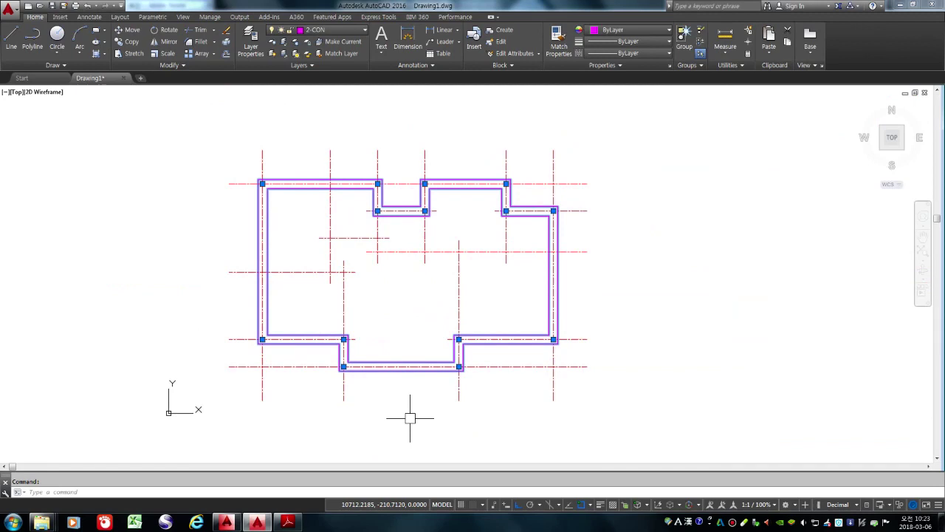
text(x)
key(Return)
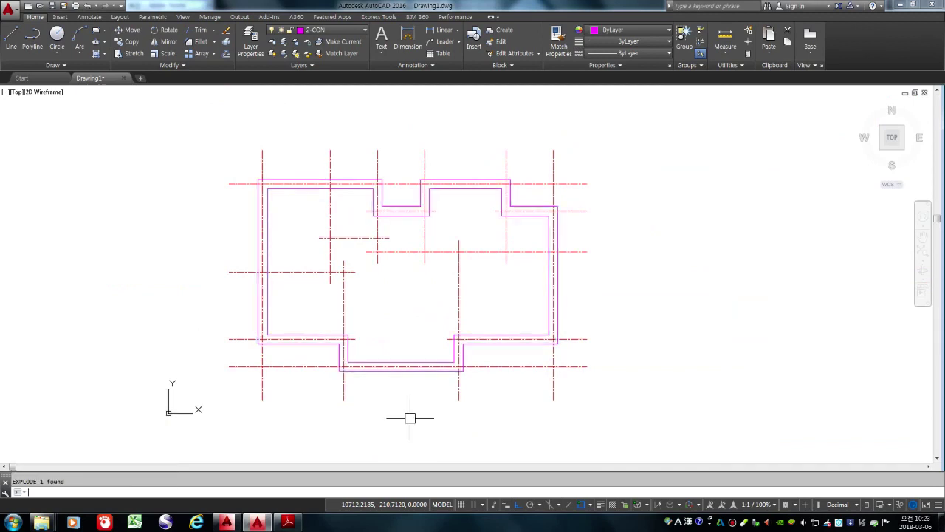
click(306, 180)
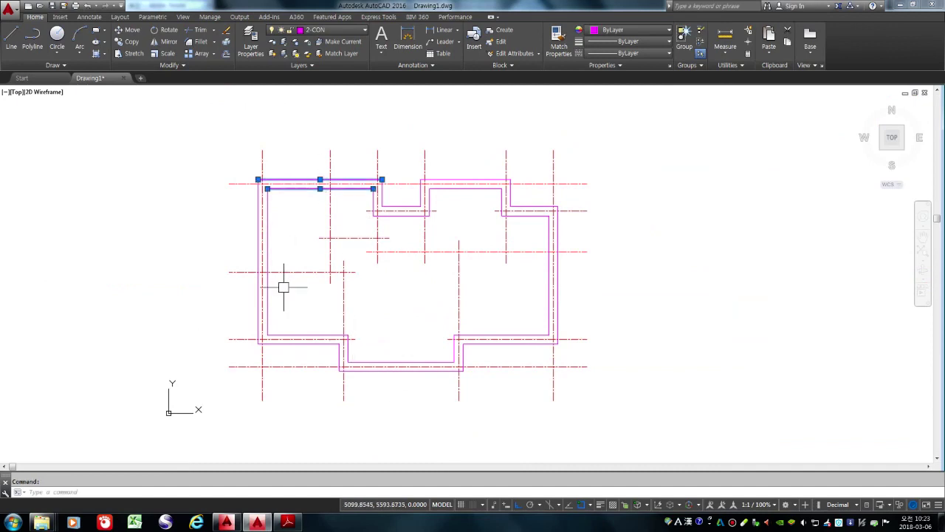
key(Escape)
scroll(272, 189, up, 6)
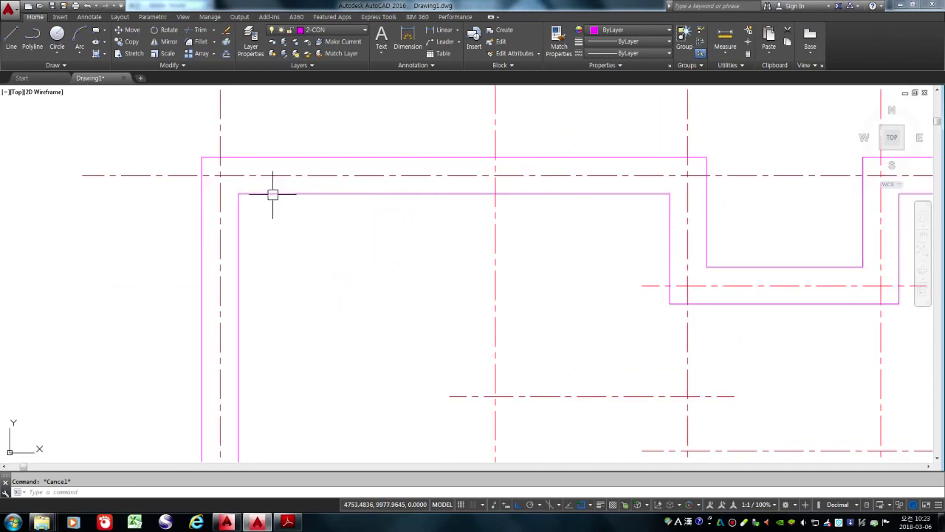
scroll(228, 172, down, 6)
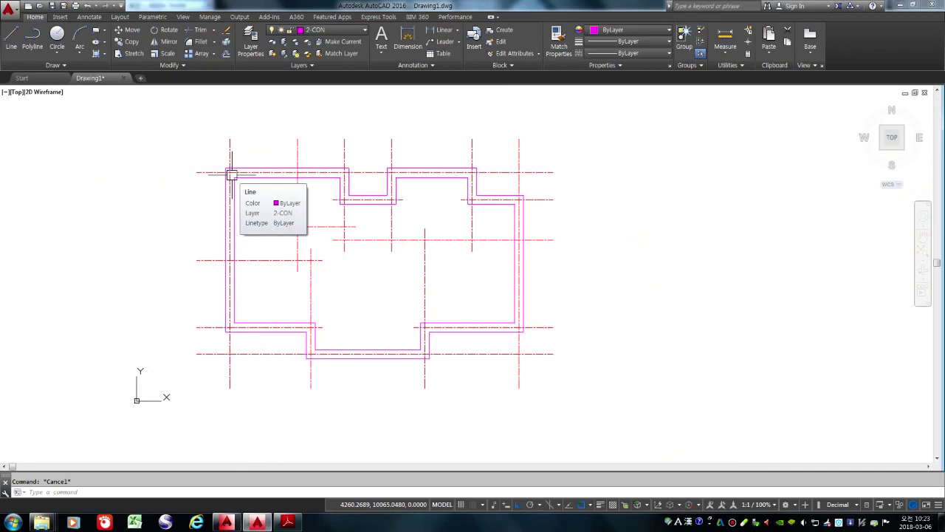
Step: Join the exploded wall lines into polylines by selecting the whole floor plan
text(j)
key(Return)
click(198, 114)
click(643, 430)
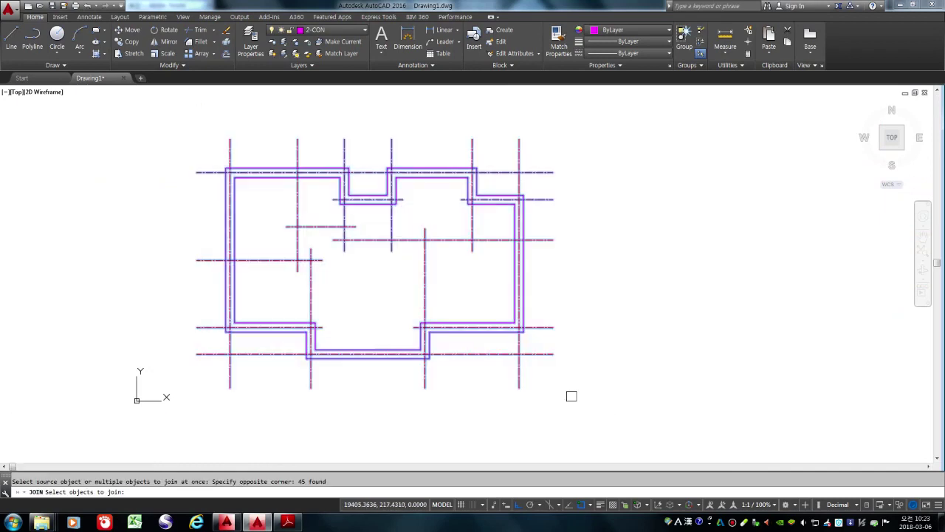
key(Return)
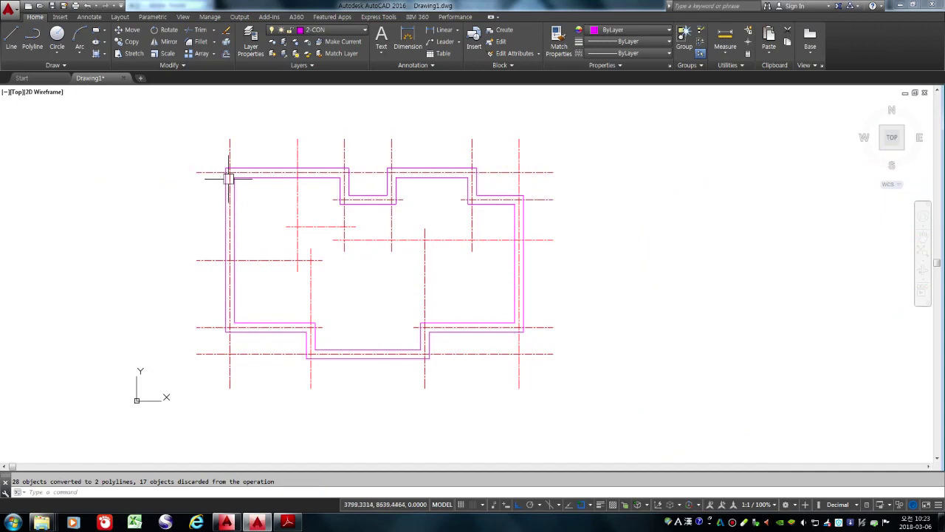
Step: Check whether the outer and inner wall outlines each select as one continuous polyline
scroll(234, 170, up, 5)
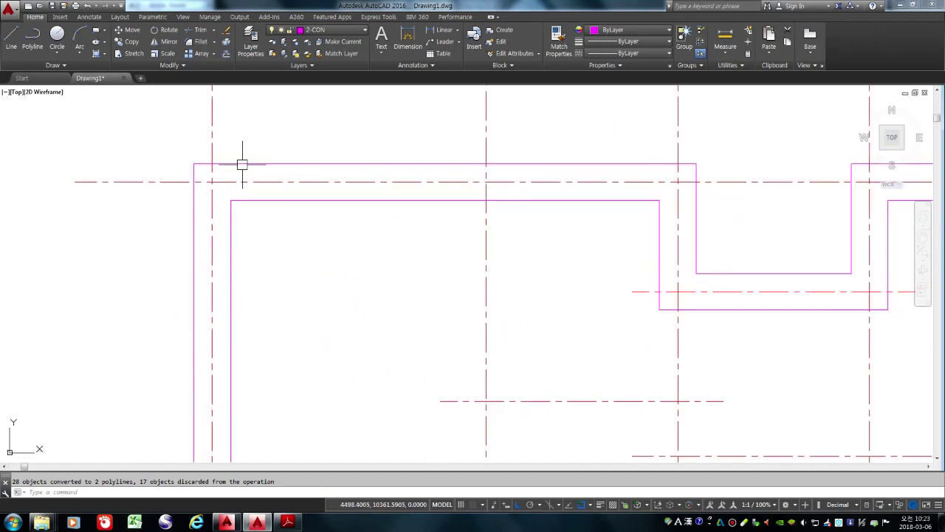
click(242, 163)
click(247, 201)
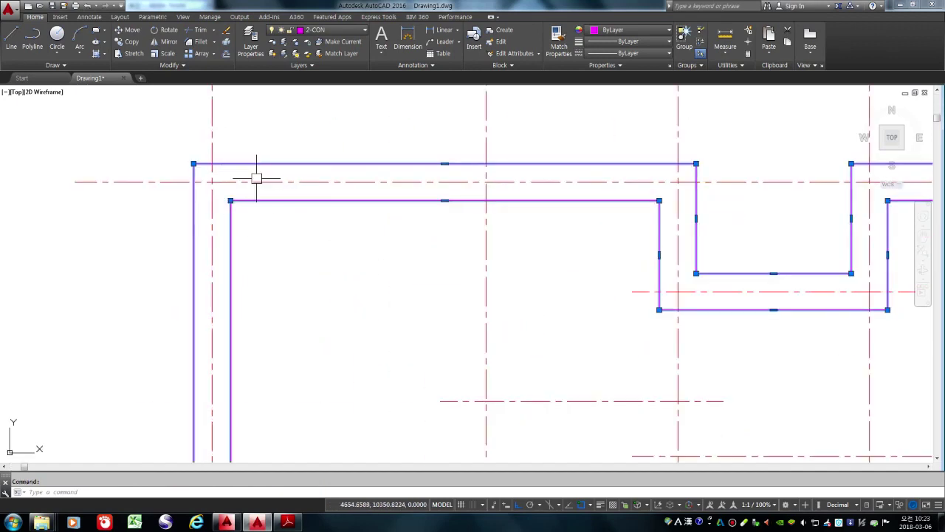
key(Escape)
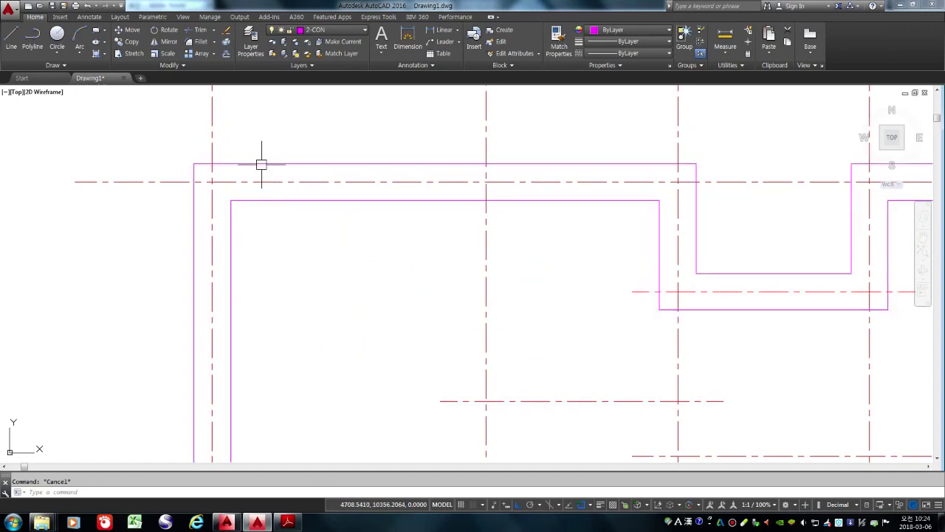
click(259, 163)
key(Escape)
click(291, 201)
key(Escape)
scroll(263, 258, down, 6)
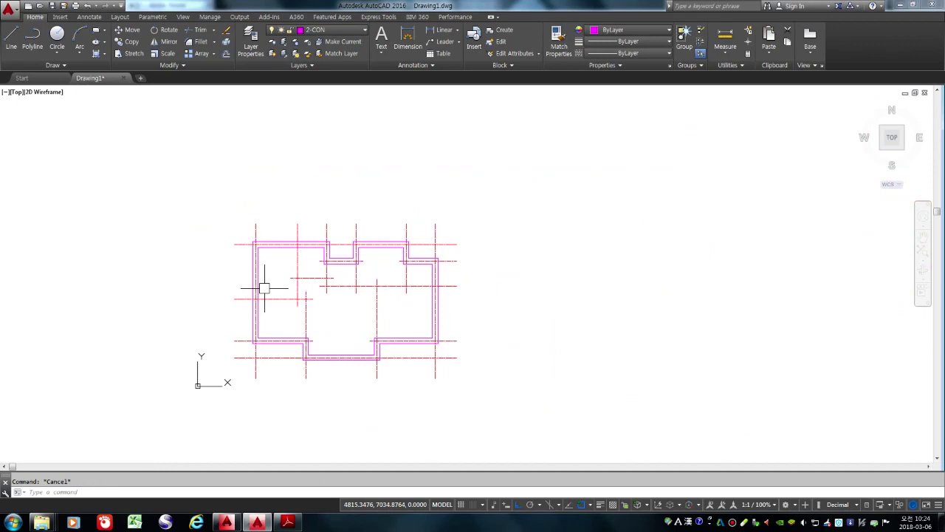
Step: Offset the inner wall polyline 190 outward to mark the cement brick layer
scroll(257, 246, up, 6)
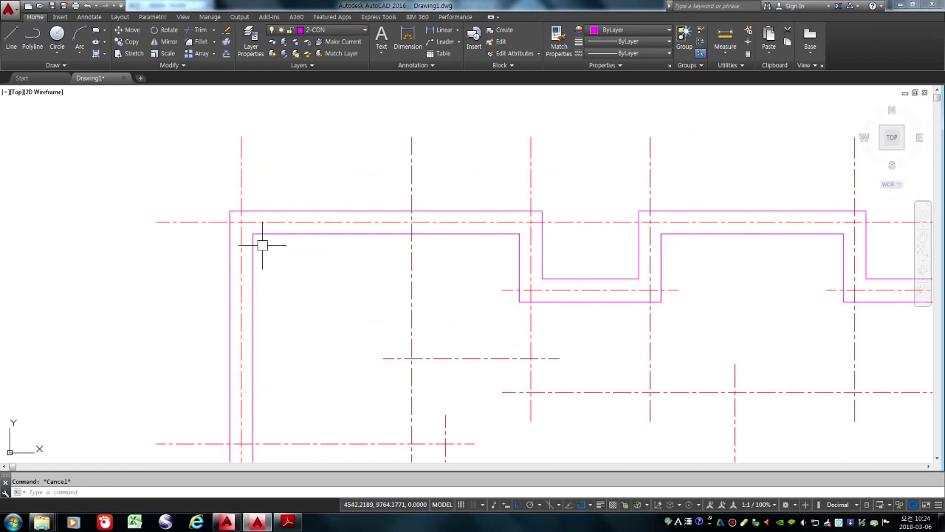
text(o)
key(Return)
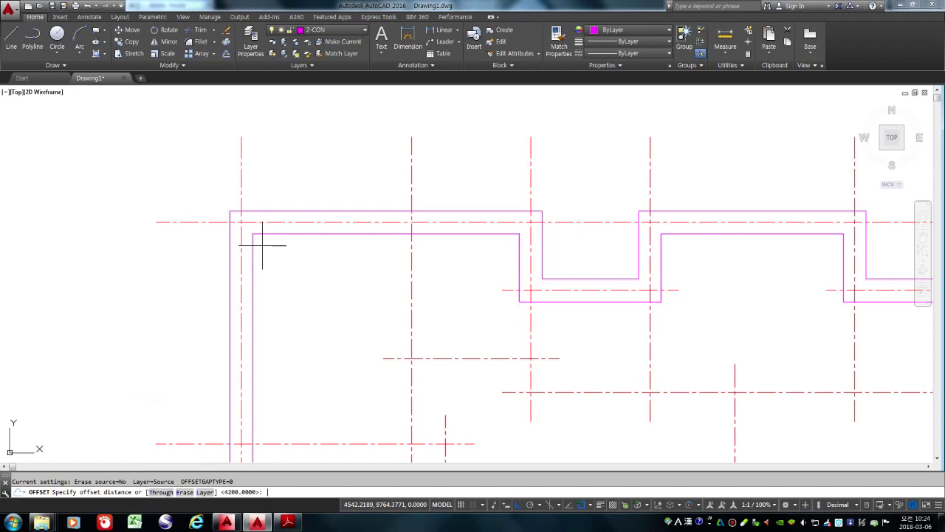
text(190)
key(Return)
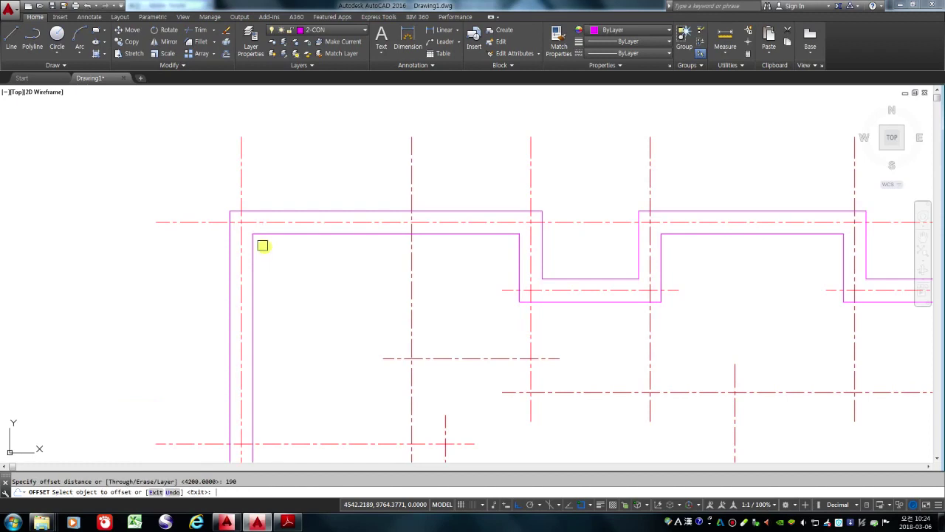
click(330, 236)
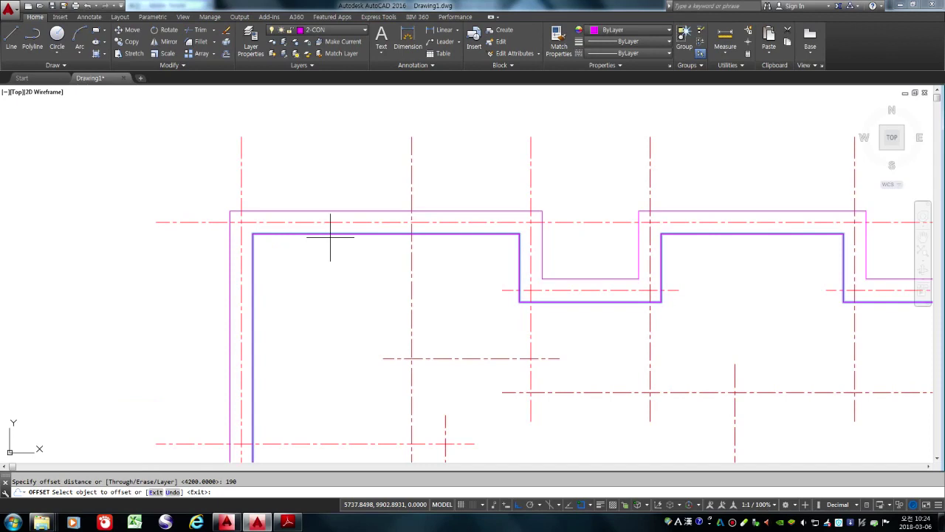
click(330, 235)
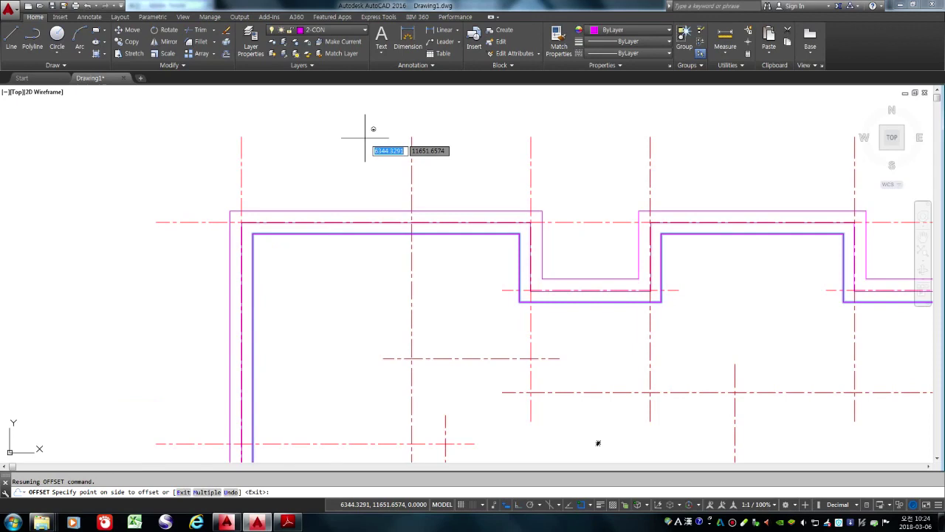
click(294, 159)
key(Return)
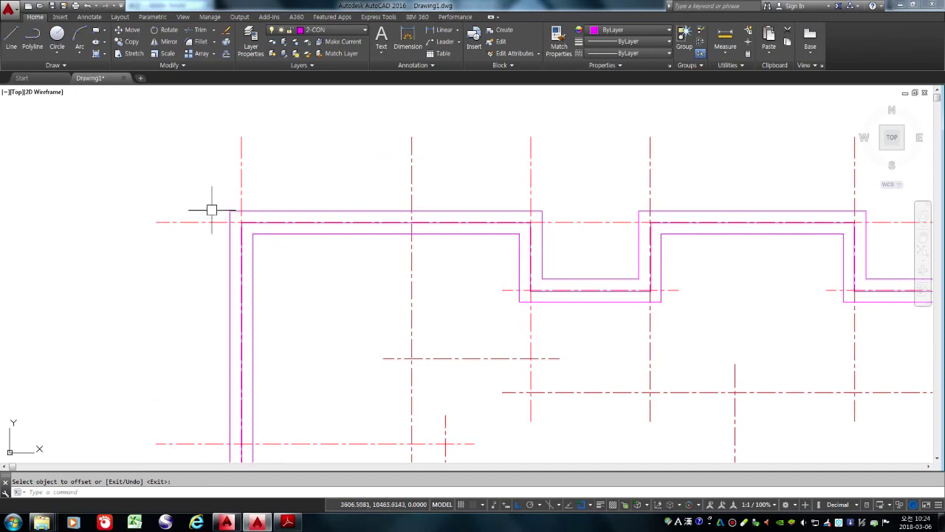
Step: Check the cement brick layer at the upper-left wall corner by selecting the inner wall outline and its 190 offset polyline
scroll(243, 232, up, 6)
middle_drag(264, 159, 217, 251)
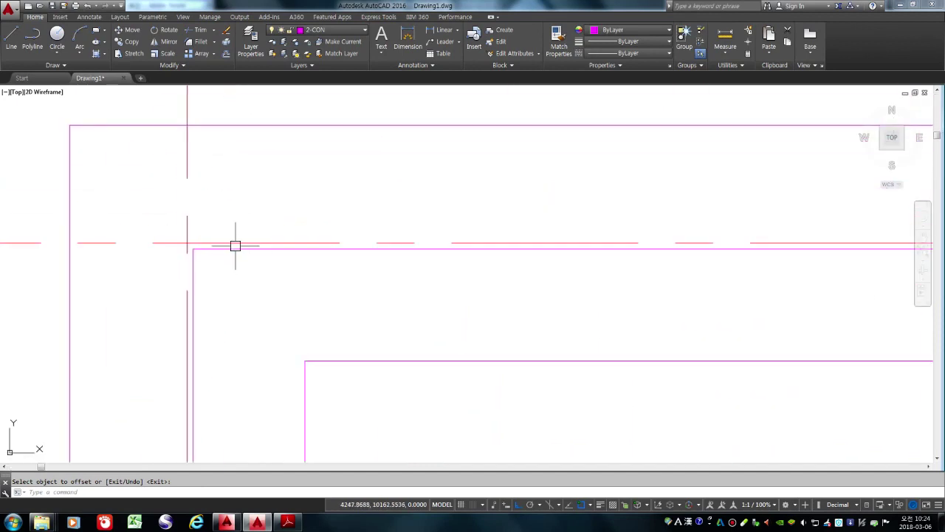
key(Escape)
click(335, 361)
click(318, 251)
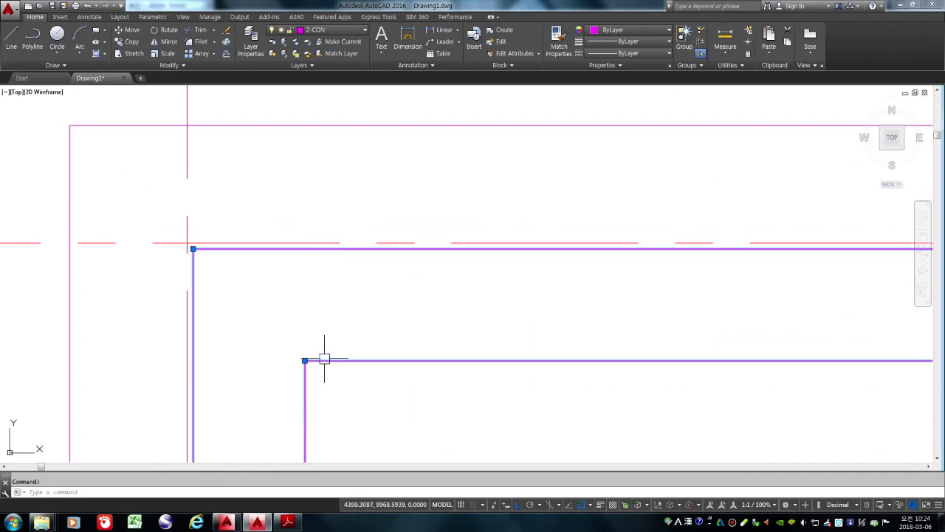
scroll(273, 261, down, 8)
key(Escape)
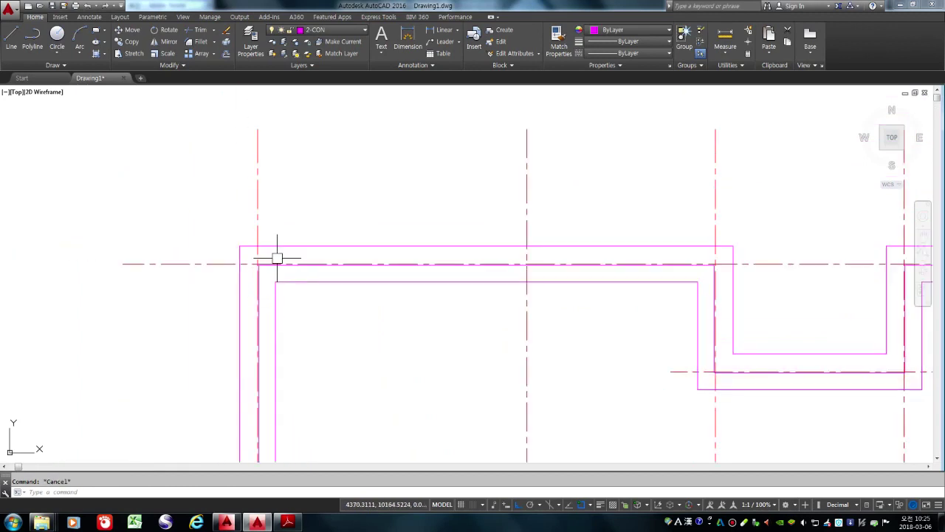
Step: Offset the outer wall polyline 90 inward to mark the red brick layer
scroll(268, 250, up, 4)
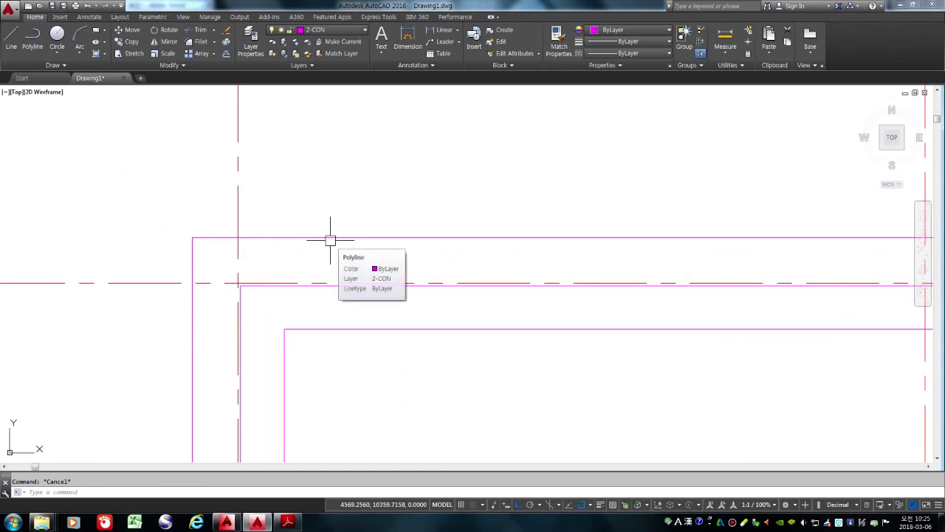
text(o)
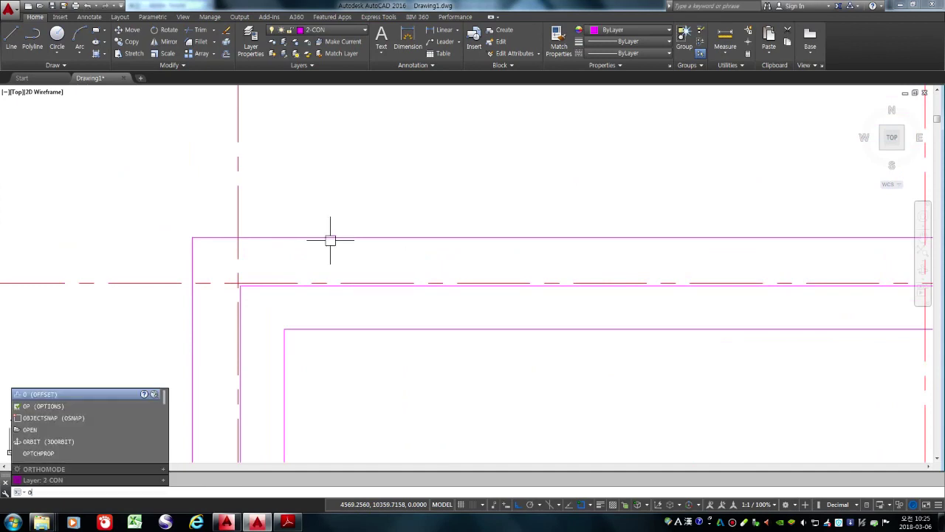
key(Return)
text(90)
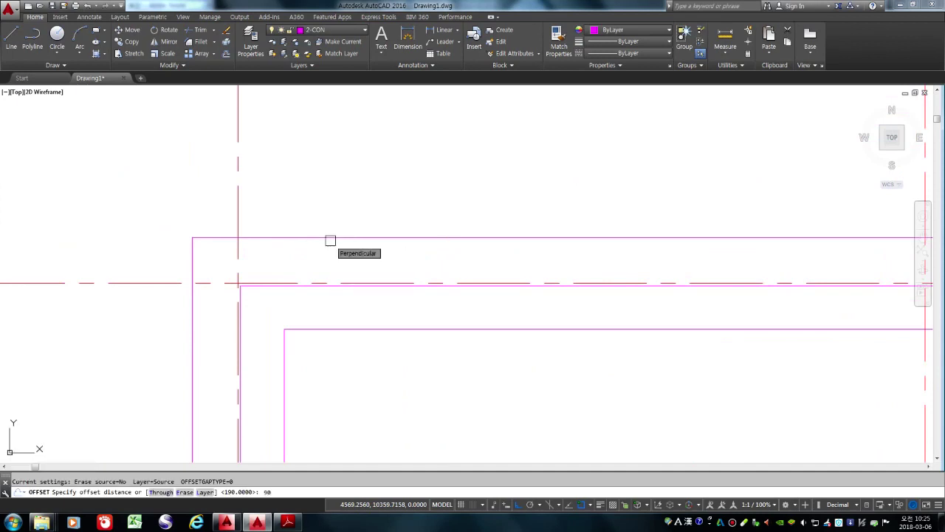
key(Return)
click(323, 236)
click(375, 439)
scroll(300, 268, down, 4)
key(Return)
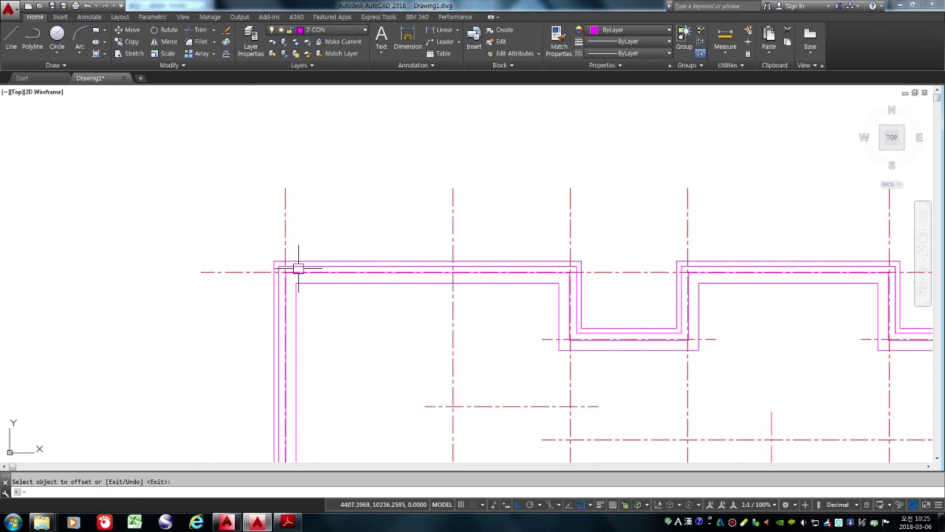
Step: Start a multiline and set its scale to 190
scroll(298, 268, down, 4)
scroll(415, 337, up, 2)
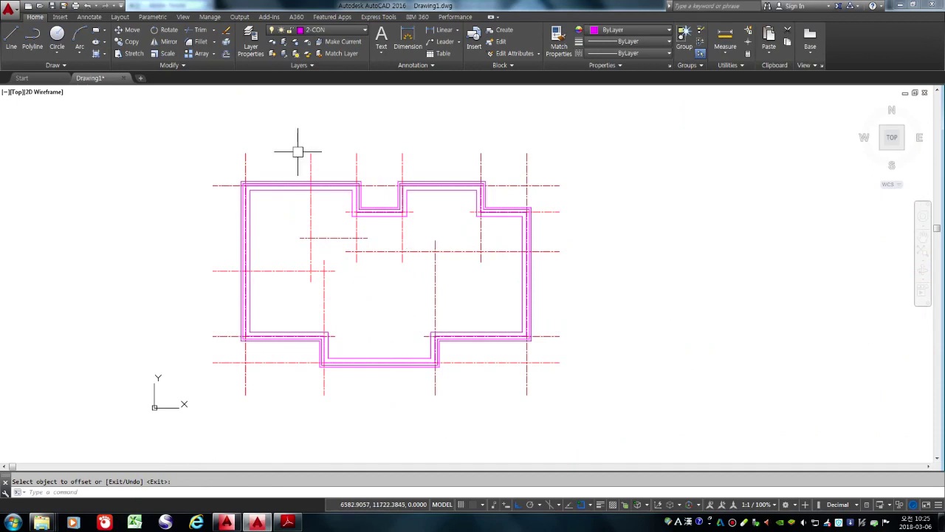
scroll(187, 222, up, 10)
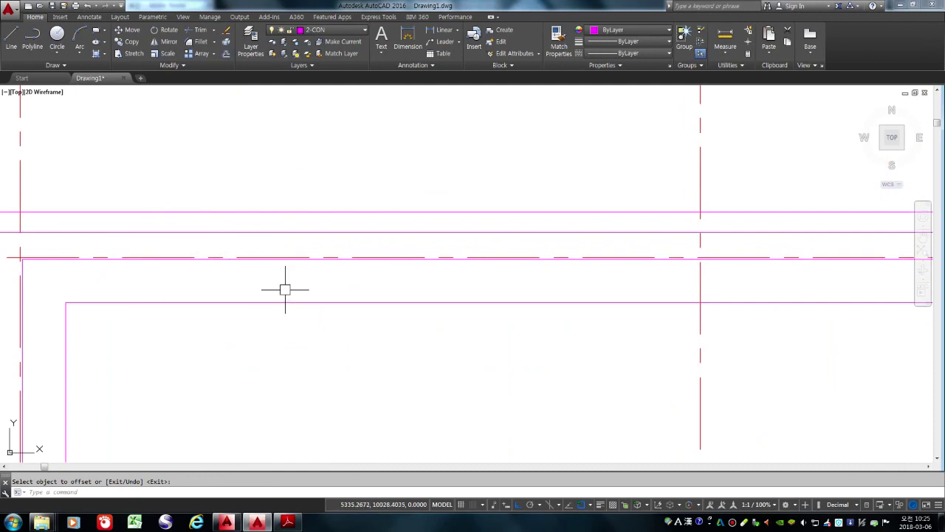
scroll(285, 289, down, 5)
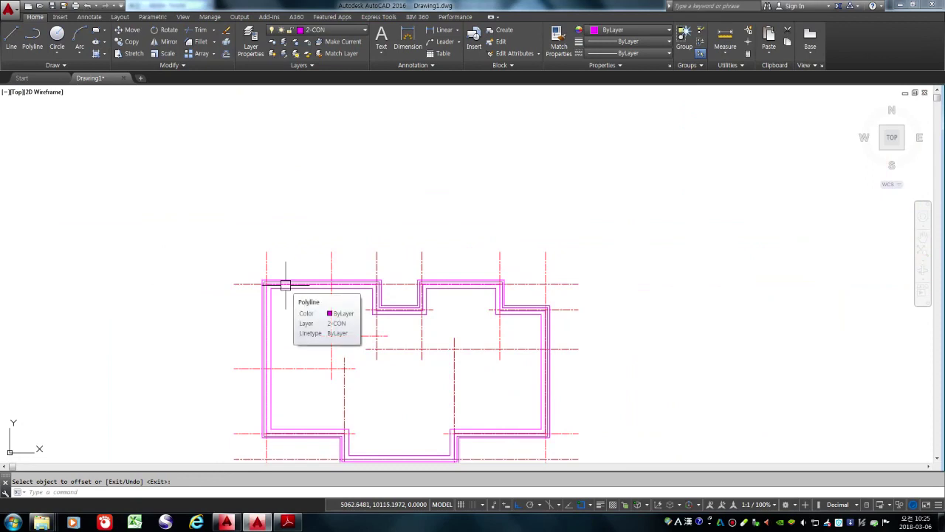
scroll(312, 232, down, 4)
scroll(316, 293, up, 6)
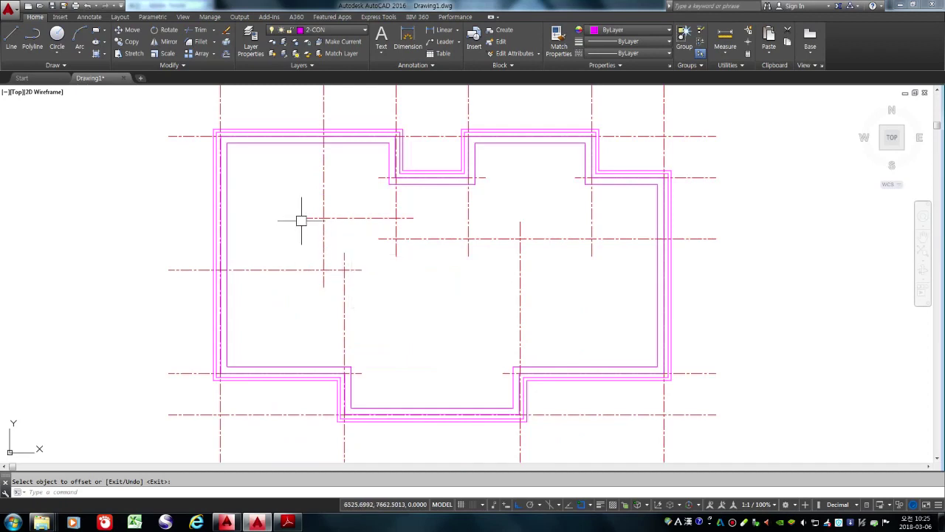
middle_drag(301, 223, 285, 260)
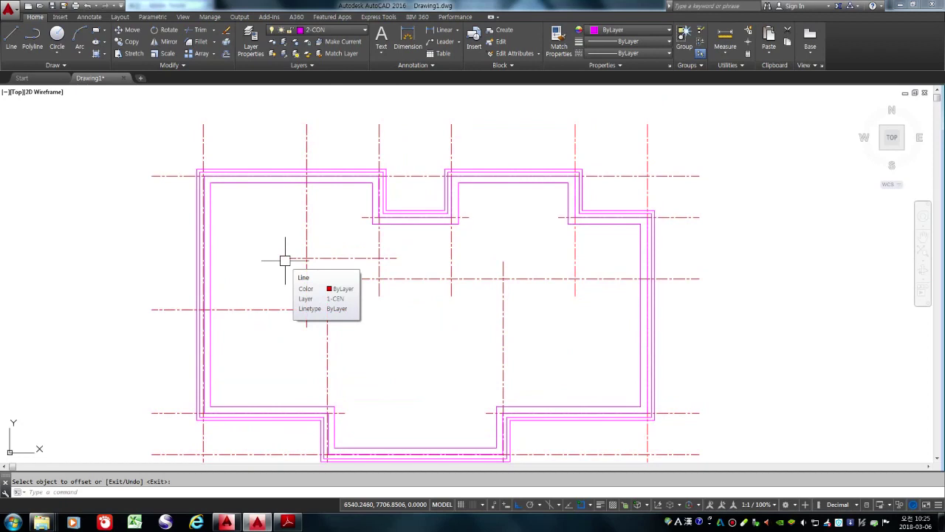
text(ml)
key(Return)
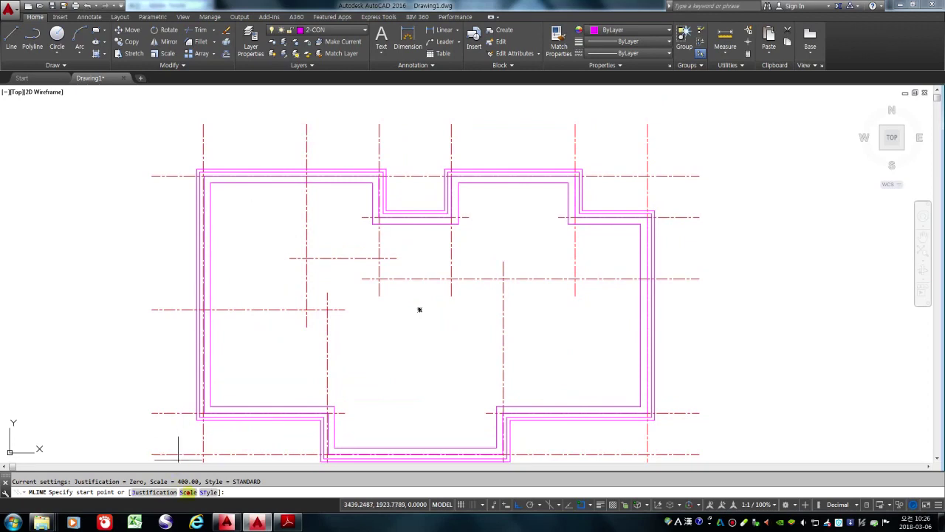
click(188, 491)
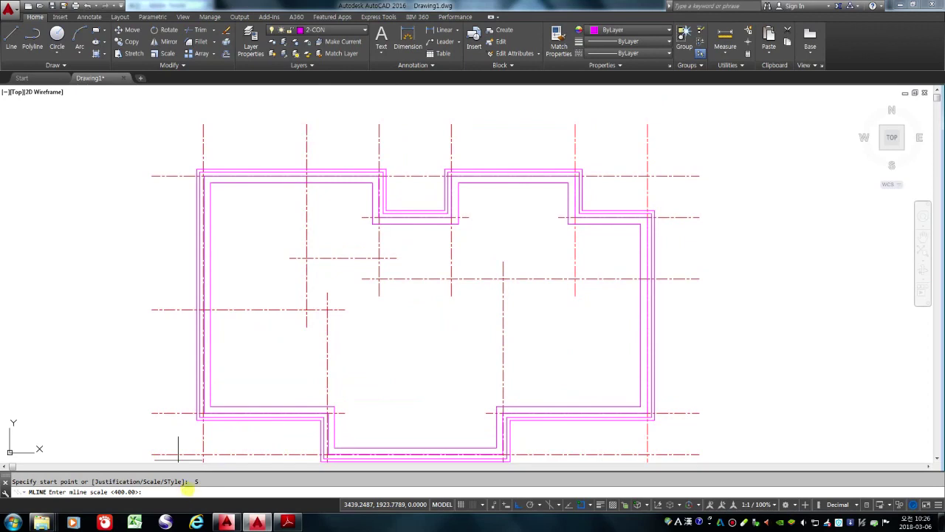
key(Return)
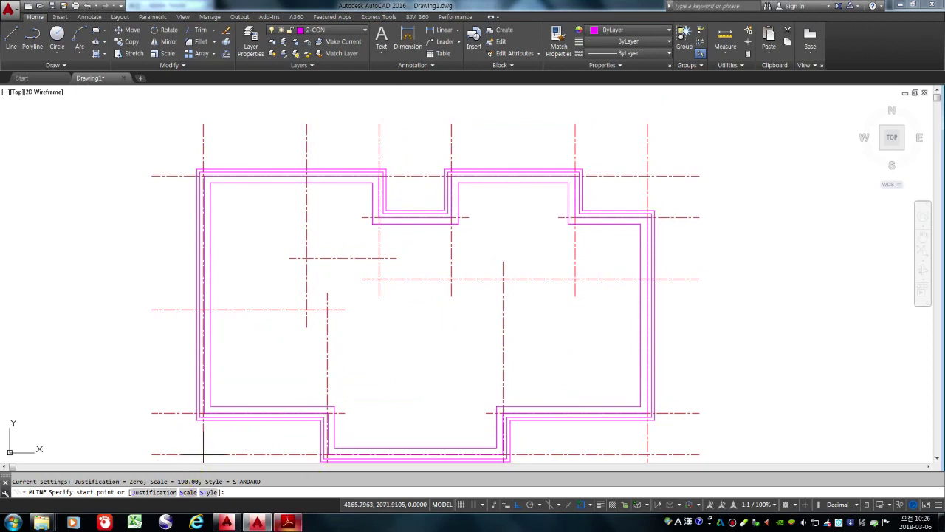
Step: Switch to the floor plan PDF in Adobe Reader and look back through the pages before the wall-drawing section
click(288, 522)
scroll(478, 387, up, 15)
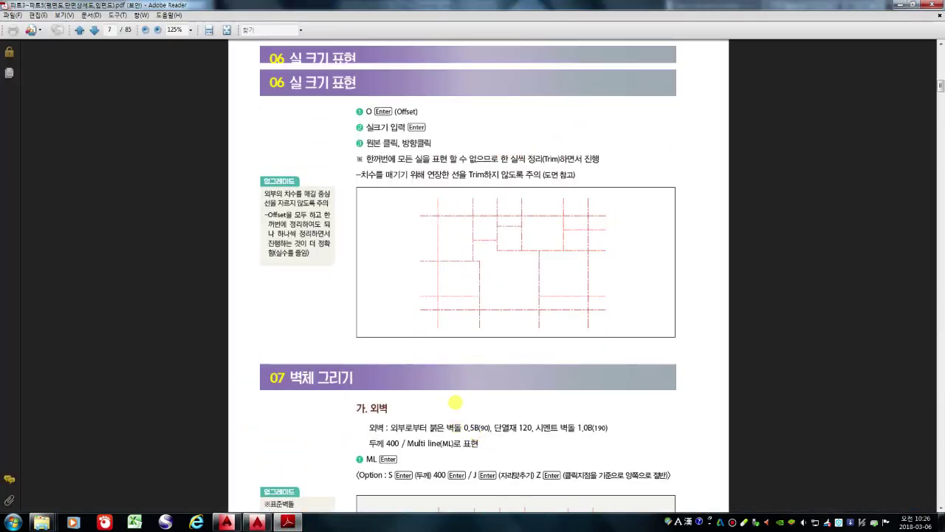
scroll(473, 378, up, 20)
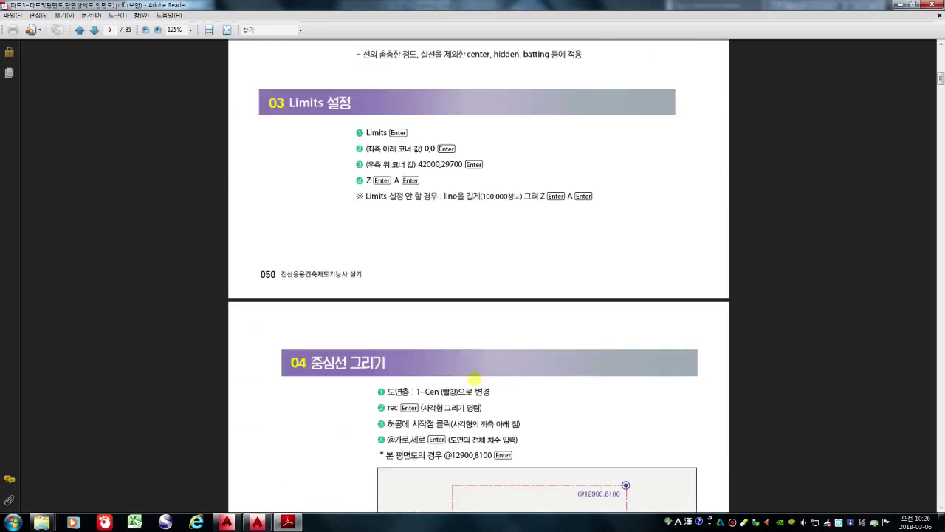
Step: Examine the enlarged floor plan drawing in chapter 03 of the PDF, covering its wall layout and dimensions
scroll(480, 380, up, 20)
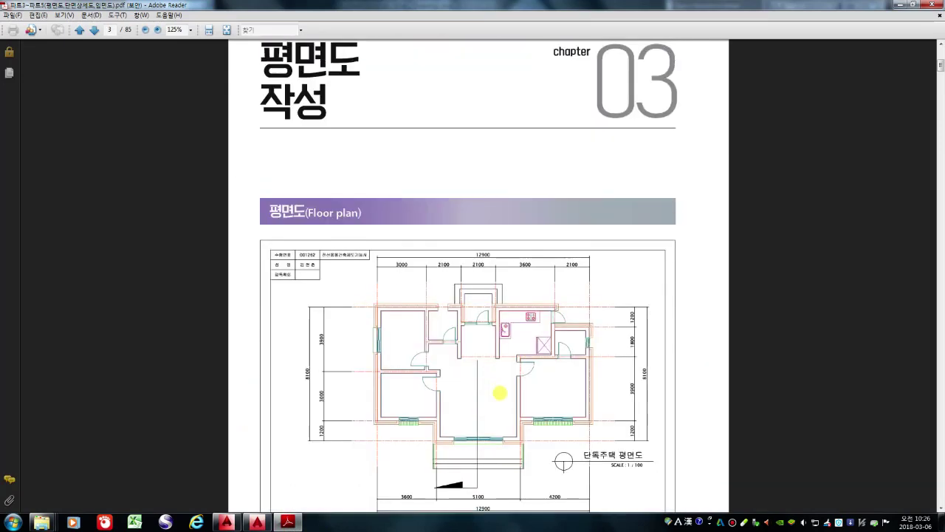
scroll(529, 445, down, 1)
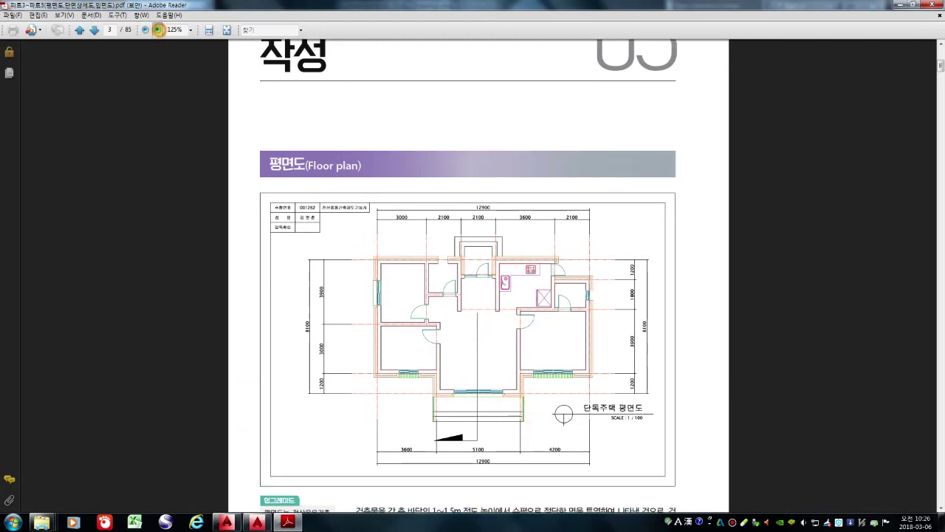
click(159, 30)
click(159, 30)
click(158, 30)
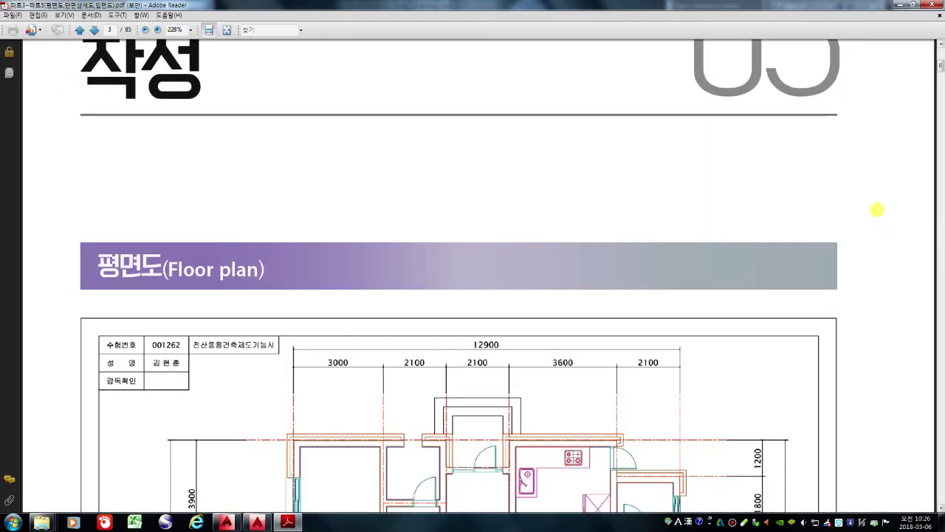
scroll(756, 342, down, 3)
scroll(757, 336, down, 3)
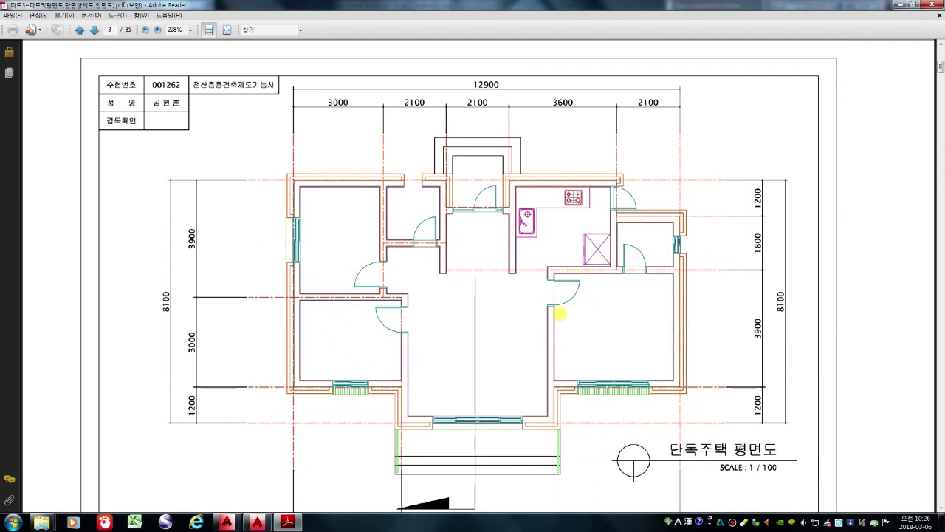
scroll(495, 288, down, 3)
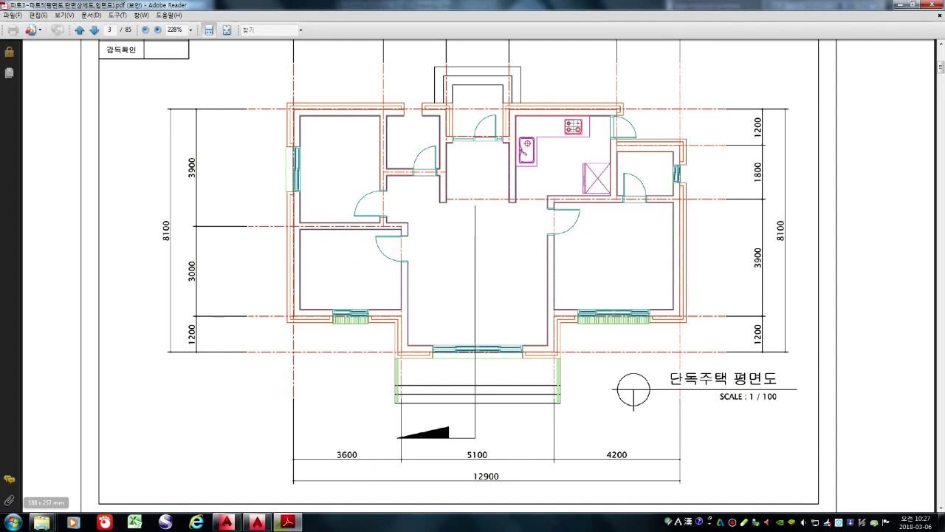
Step: Switch to AutoCAD and draw a horizontal partition multiline from the left wall's inner face along the centre line, past the vertical centre line
click(258, 522)
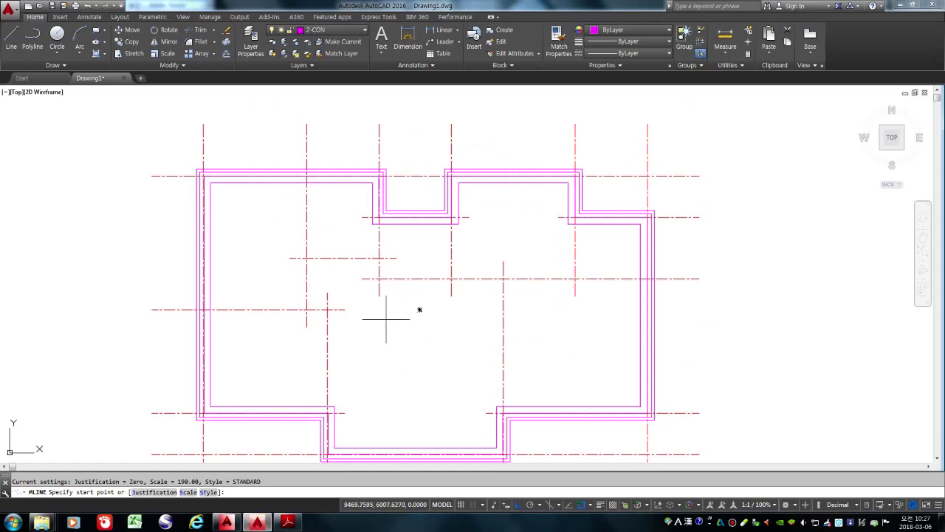
click(210, 309)
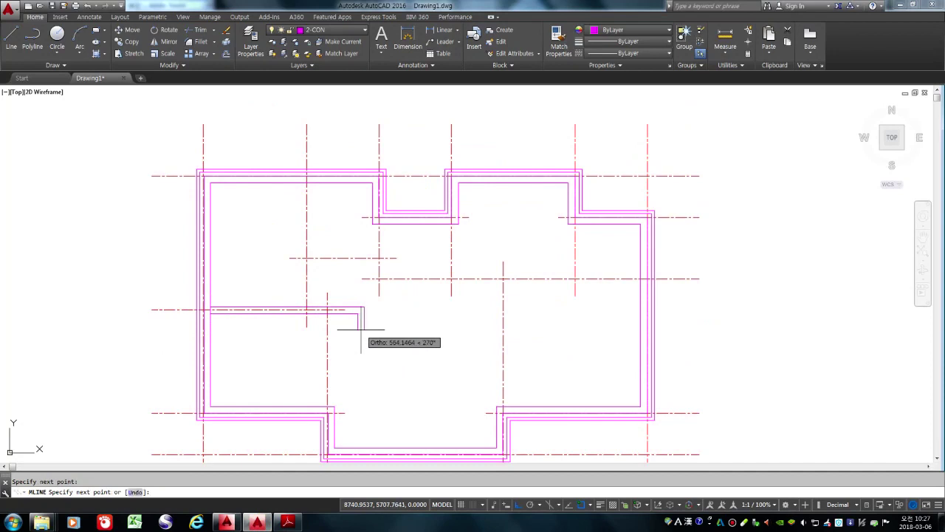
click(361, 330)
key(Return)
Step: Draw a vertical partition multiline from the upper wall's inner face down its centre line to the left horizontal partition
key(Return)
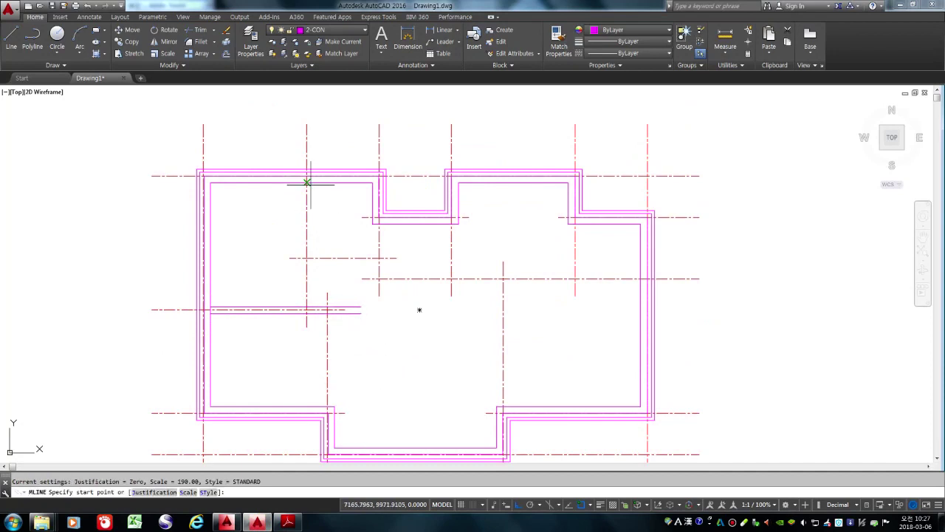
click(307, 182)
scroll(307, 308, up, 4)
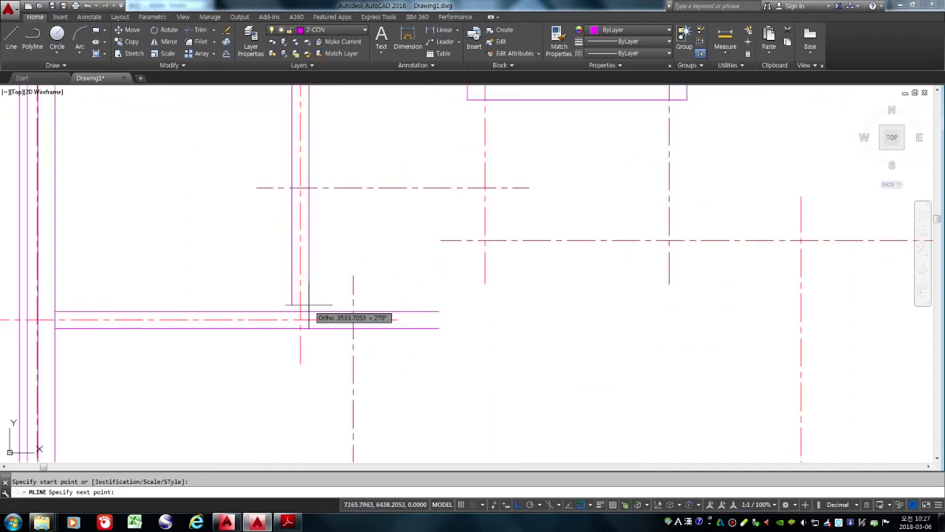
click(299, 317)
key(Return)
Step: Check the PDF plan and draw a horizontal partition multiline from the right wall's inner face leftward past the vertical centre line
scroll(335, 351, down, 6)
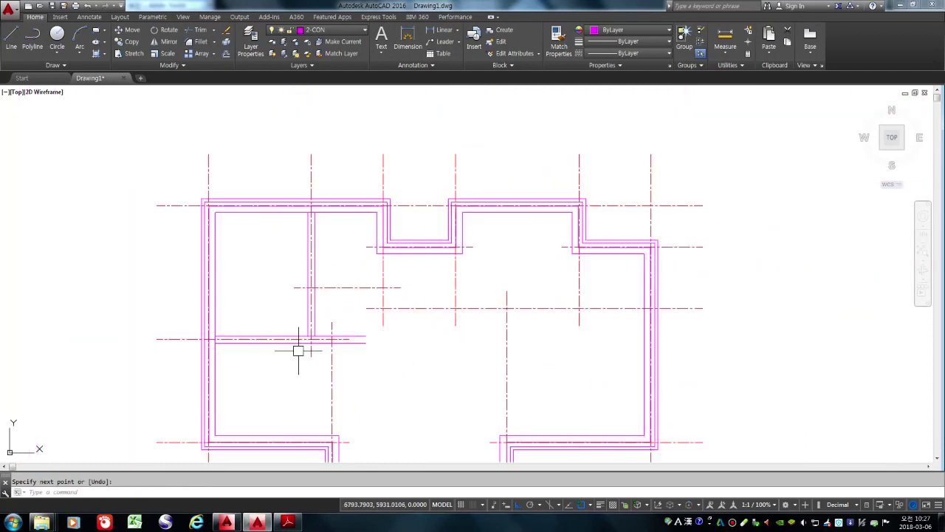
scroll(376, 302, up, 3)
scroll(365, 248, up, 4)
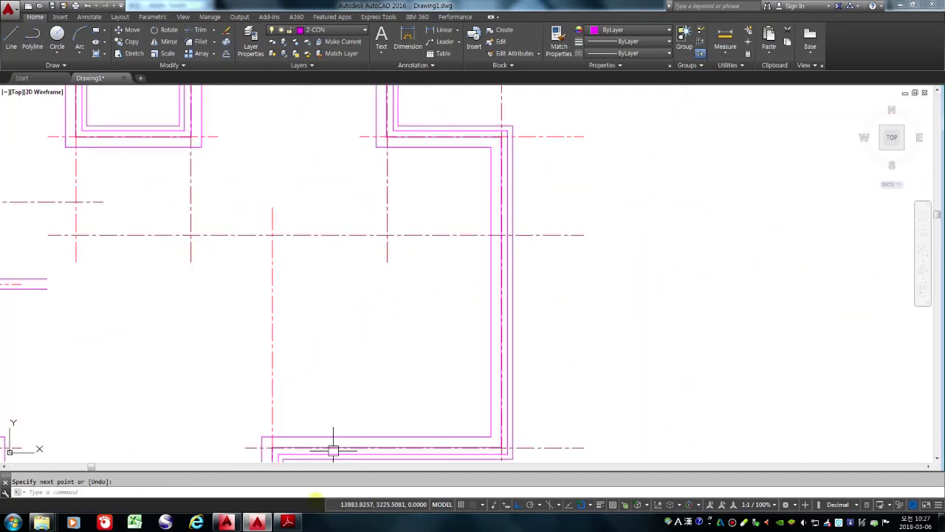
key(alt+Tab)
key(alt+Tab)
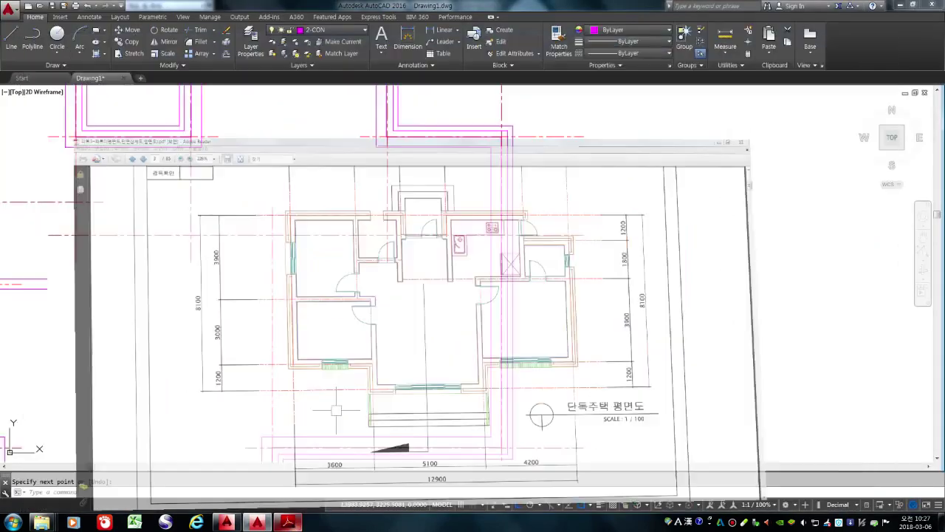
text(ML)
key(Return)
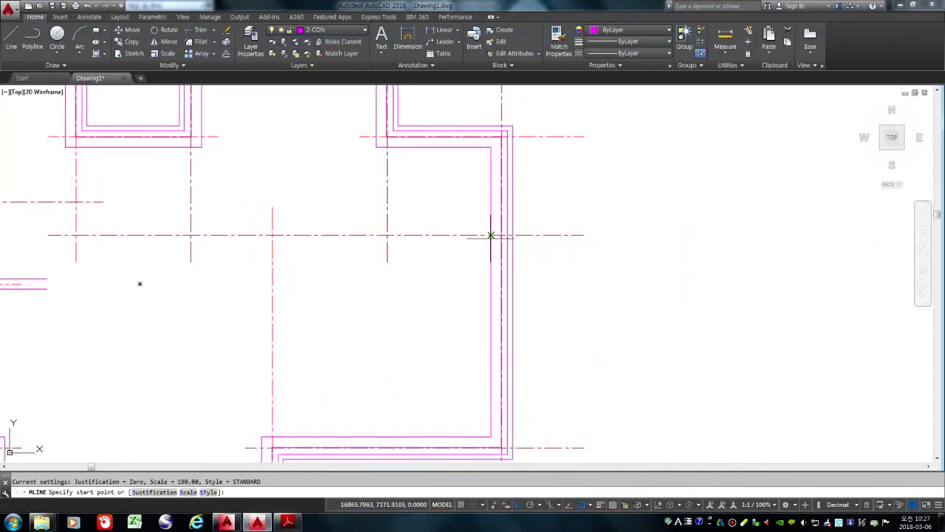
click(487, 235)
click(231, 251)
scroll(374, 304, down, 1)
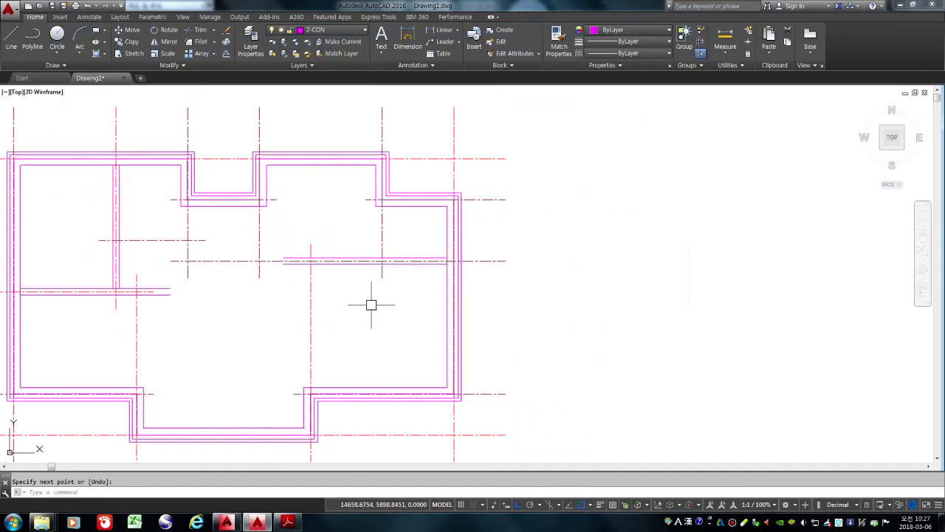
key(Return)
Step: Draw a short horizontal partition multiline from the vertical partition rightward along the centre line below the upper-left rooms
key(Return)
click(119, 240)
click(205, 241)
key(Return)
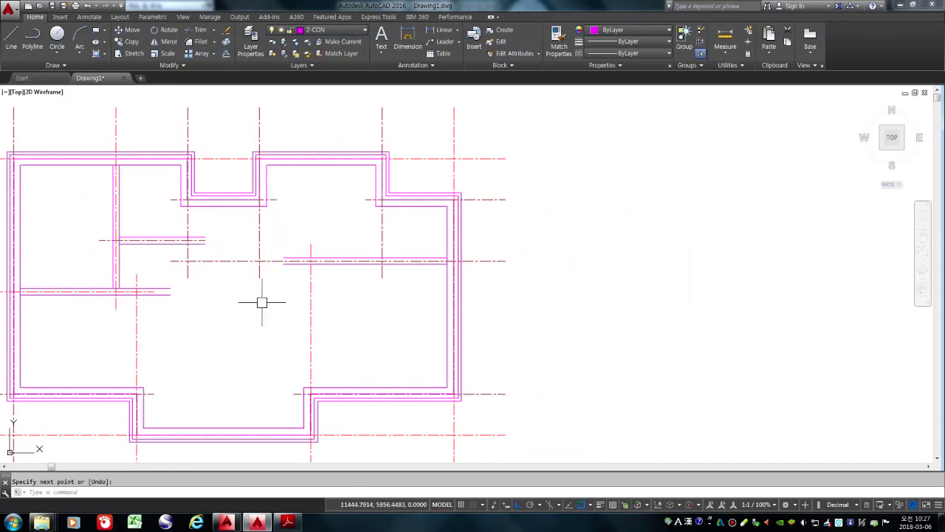
Step: Turn off the 1-CEN layer to hide the centre lines
scroll(348, 239, down, 4)
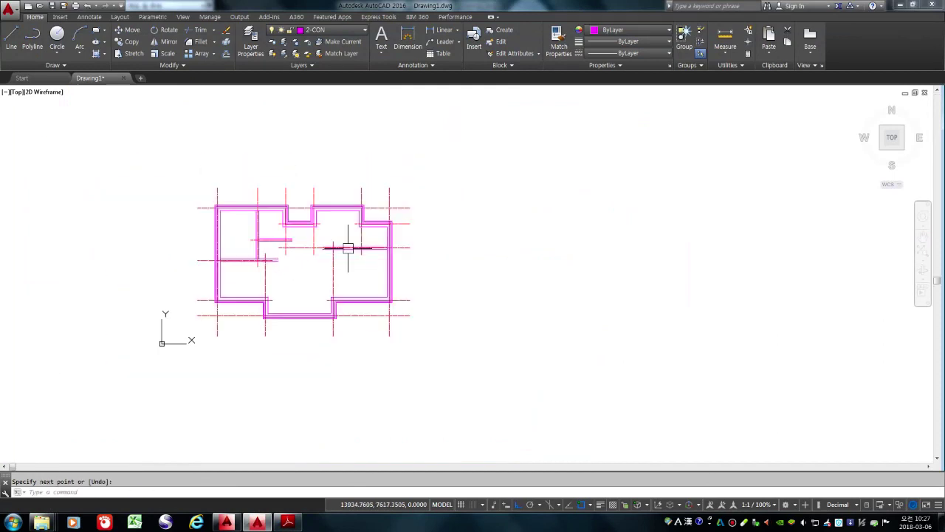
scroll(219, 249, up, 2)
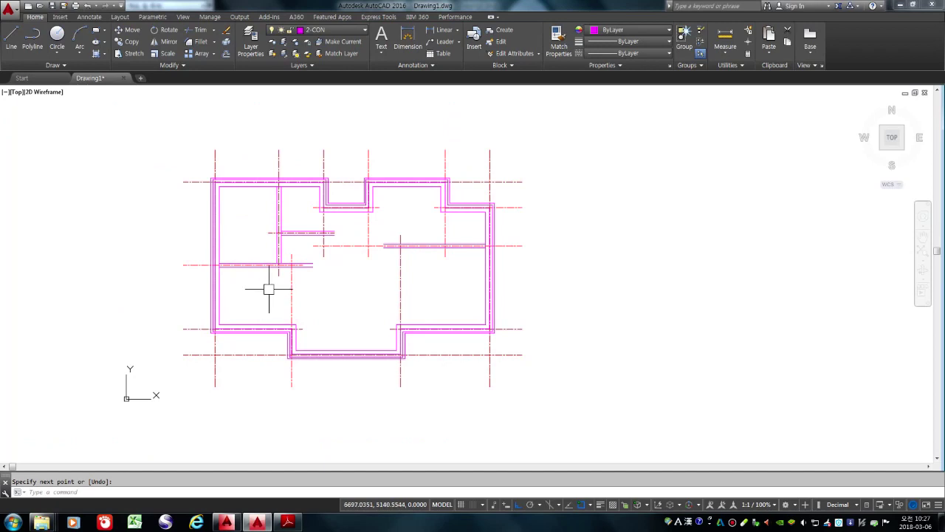
click(322, 29)
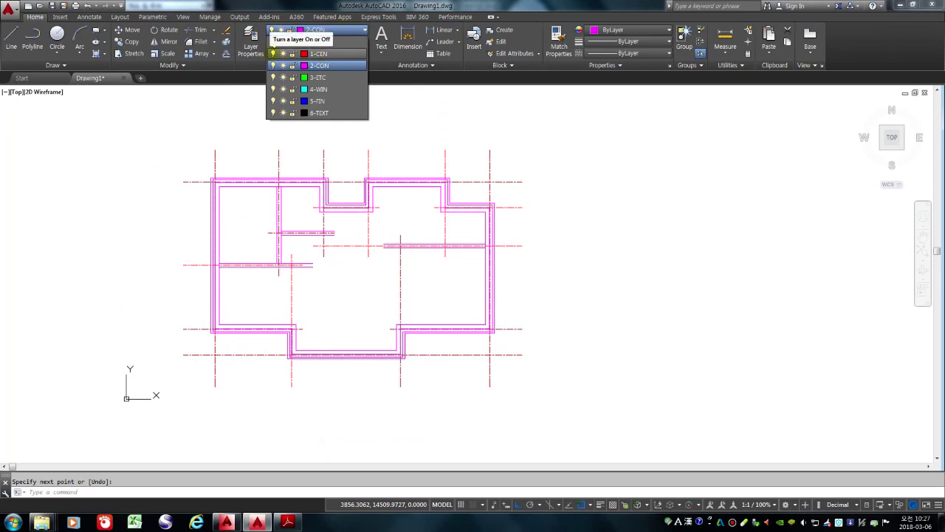
click(274, 53)
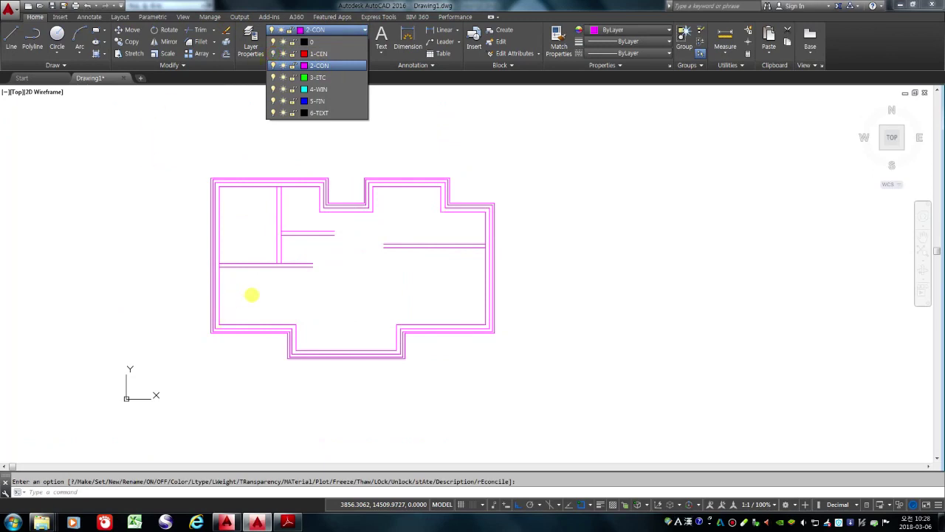
click(359, 290)
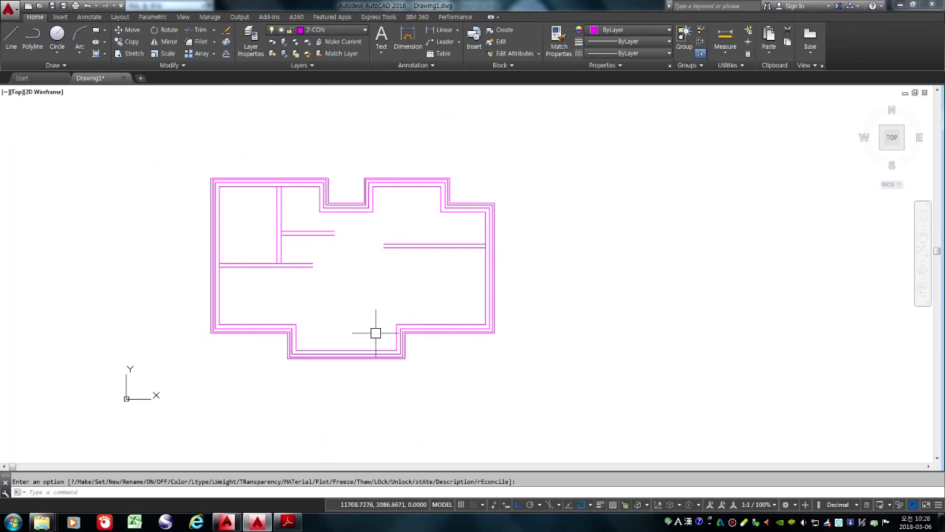
Step: Explode all the wall multilines of the floor plan into separate lines
key(Return)
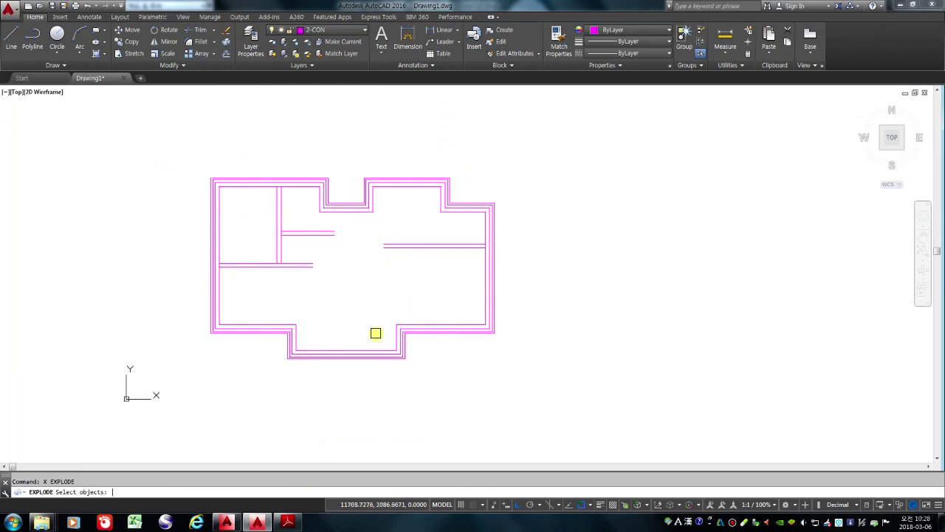
click(551, 414)
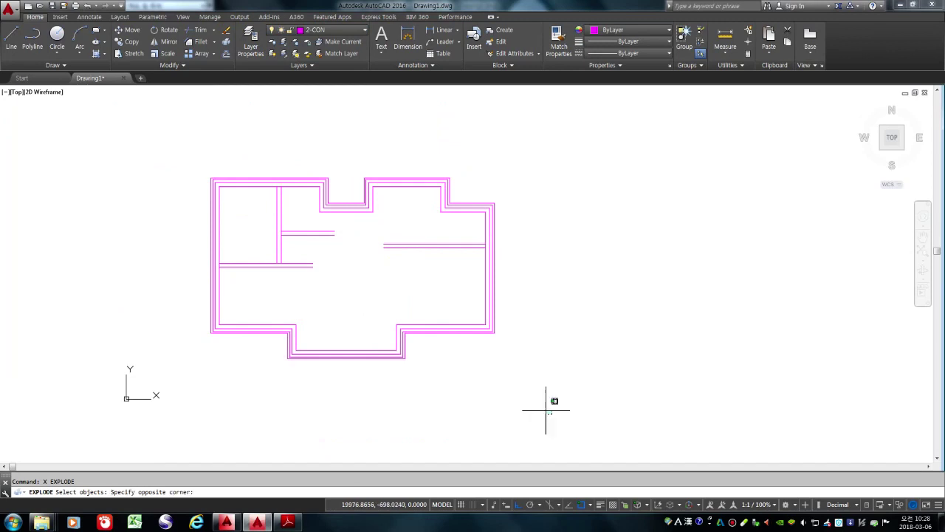
click(140, 139)
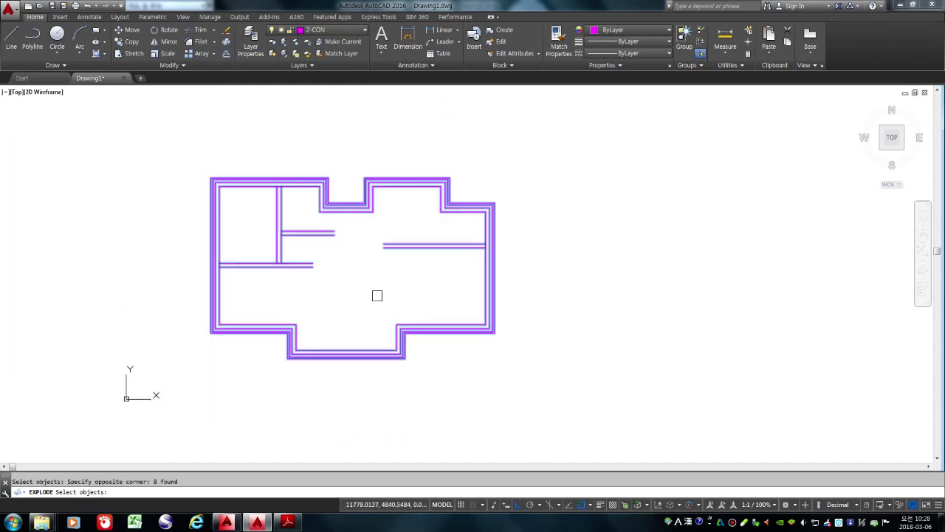
key(Return)
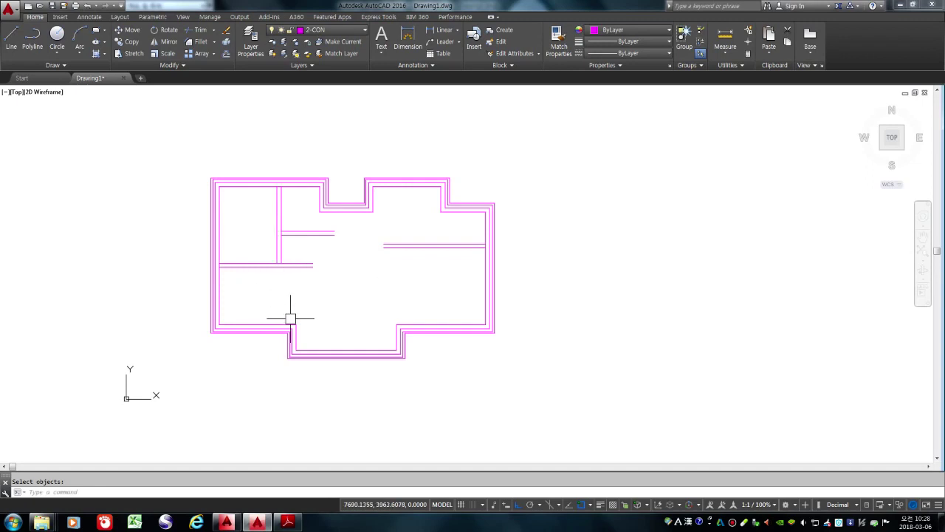
Step: Fillet the innermost vertical line at the lower-left wall step with the left partition's upper line at radius 0
scroll(290, 318, up, 4)
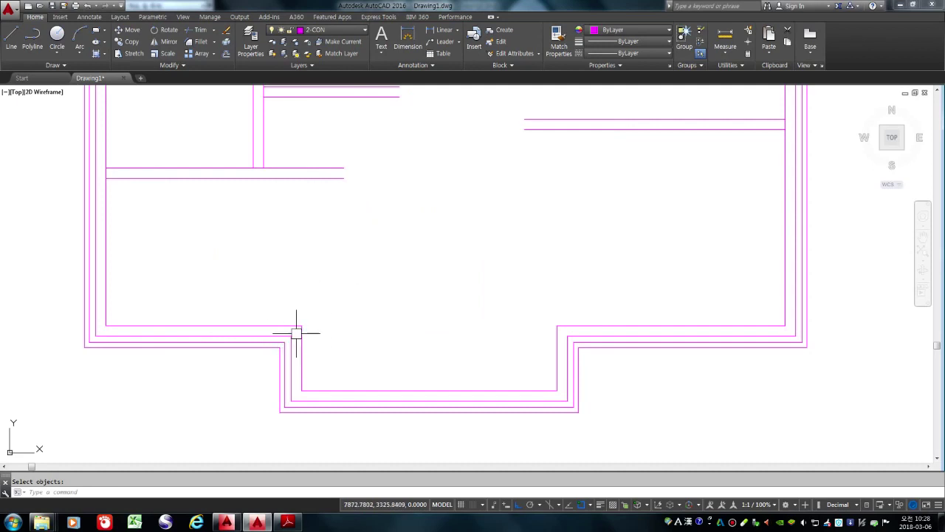
key(Return)
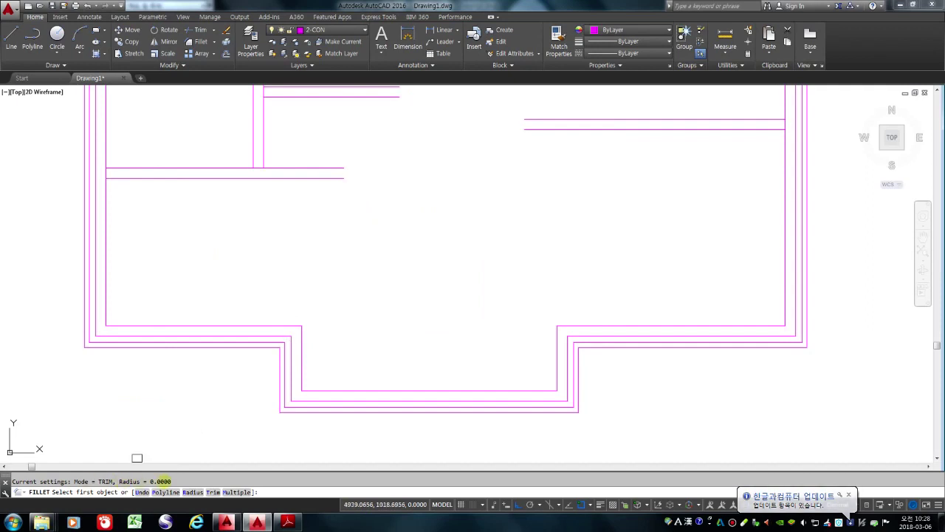
click(302, 338)
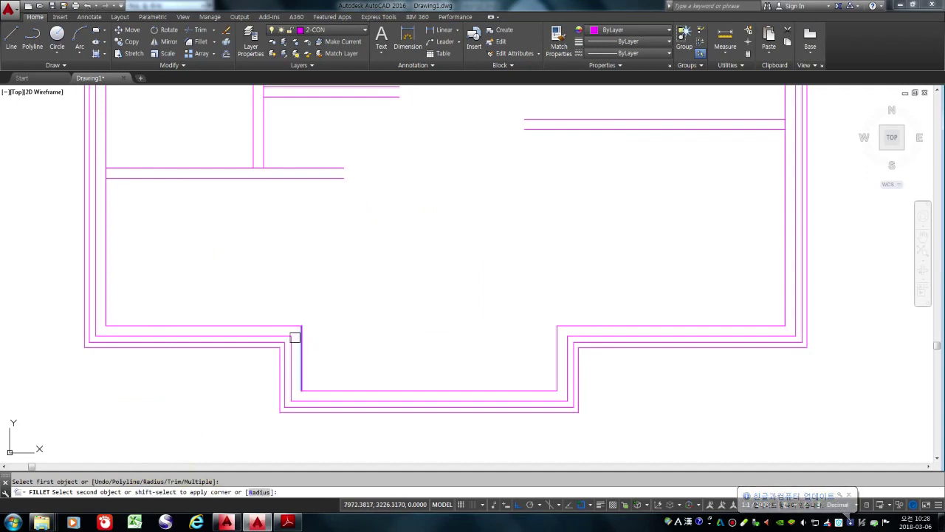
click(234, 163)
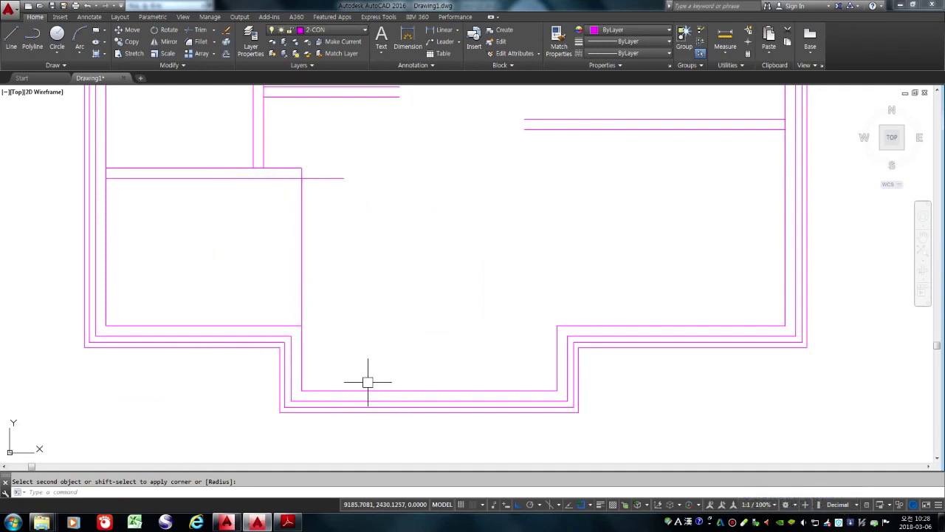
Step: Fillet the second vertical line at the lower-left wall step with the left partition's lower line at radius 0
key(Escape)
text(f)
key(Return)
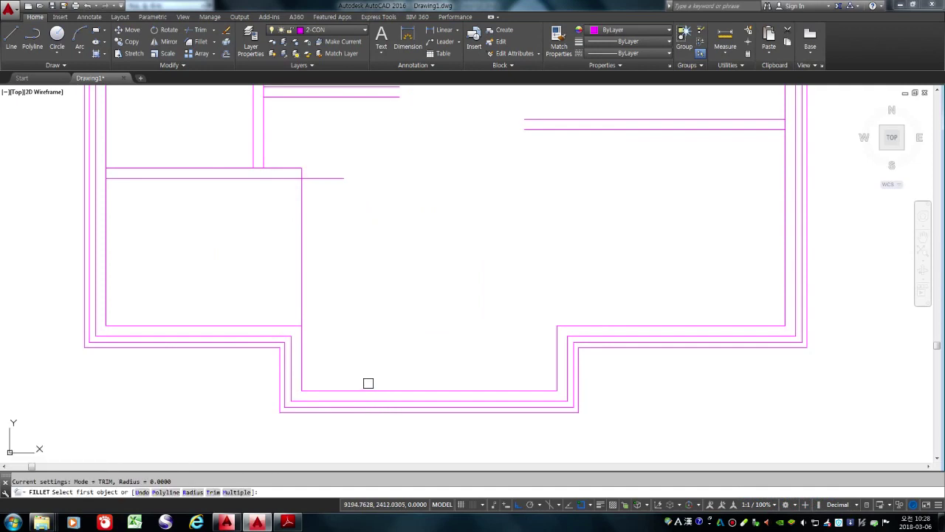
click(291, 359)
click(232, 177)
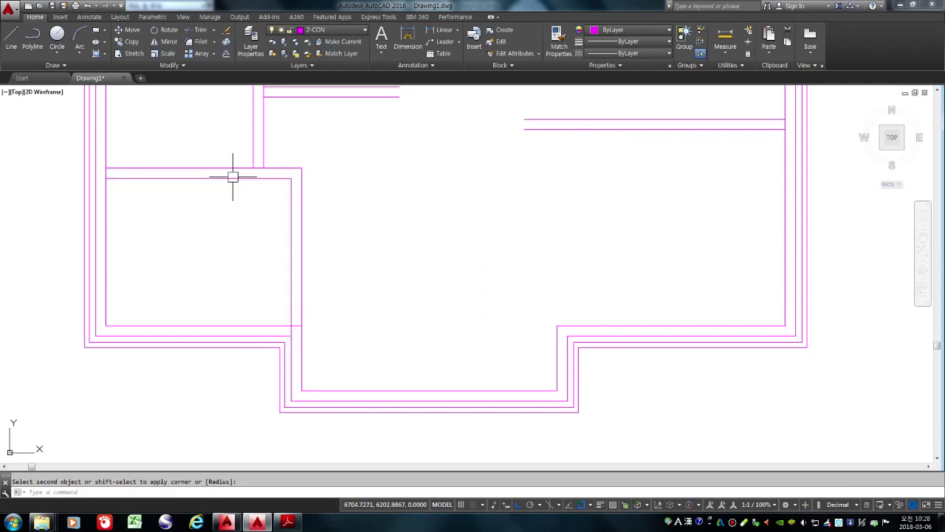
Step: Try to stretch the innermost vertical line at the lower-right wall step upward past the right horizontal partition
scroll(311, 371, down, 2)
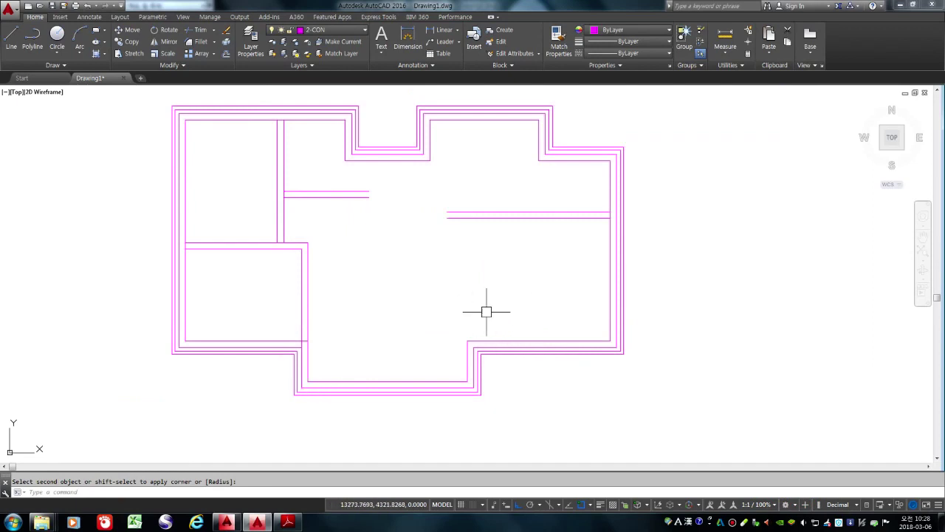
click(465, 356)
click(465, 347)
click(466, 338)
click(467, 176)
key(Escape)
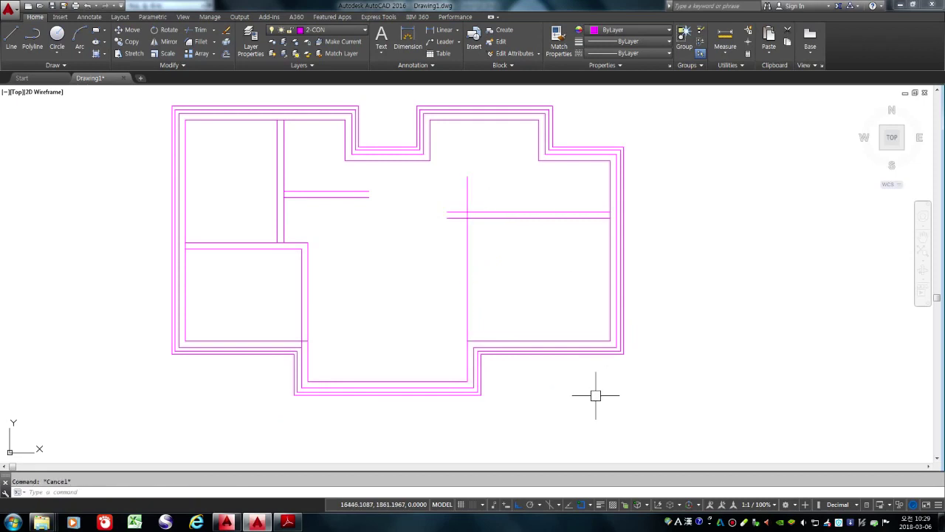
Step: Fillet the innermost vertical line at the lower-right wall step with the right partition's upper line at radius 0
text(F)
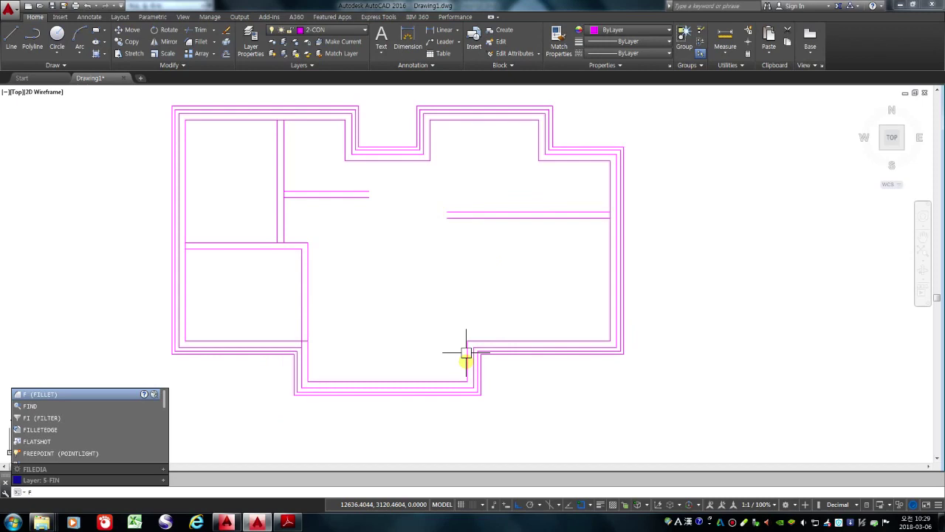
key(Return)
scroll(503, 348, up, 2)
middle_drag(448, 355, 412, 383)
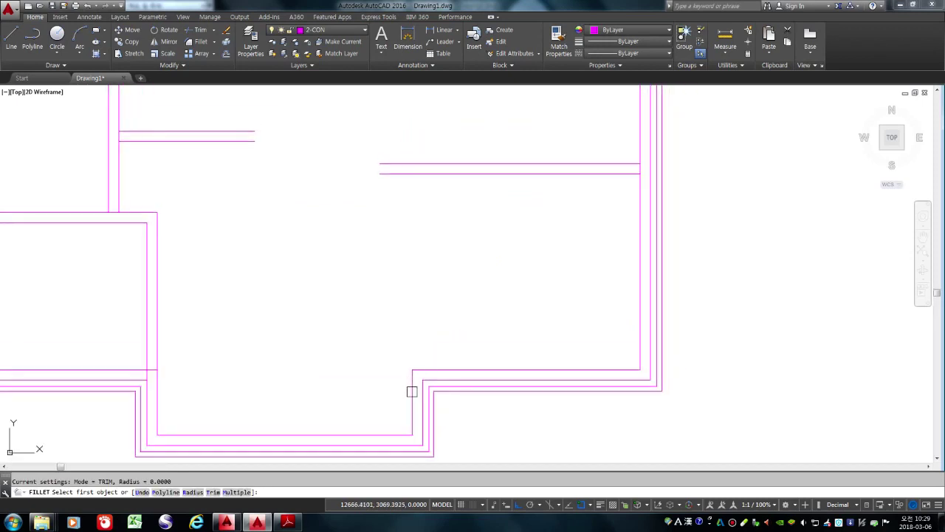
click(412, 391)
click(485, 162)
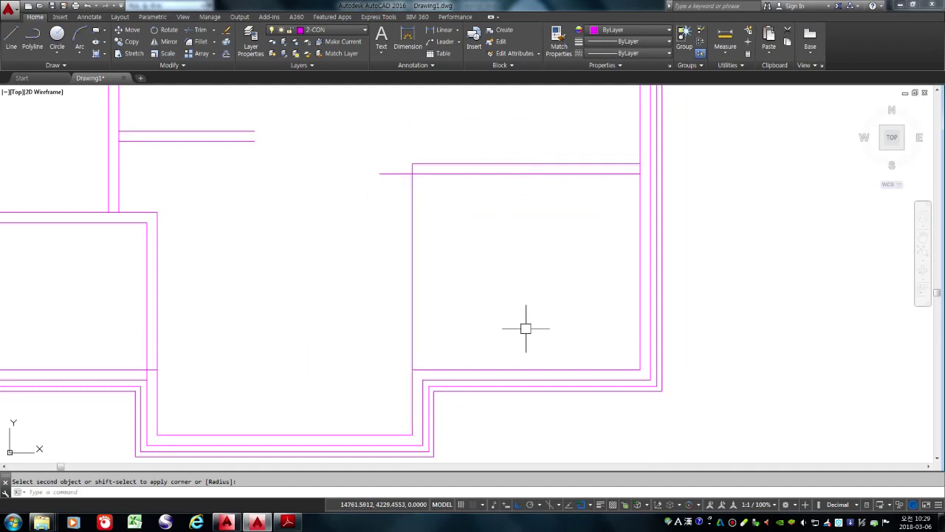
Step: Fillet the second vertical line at the lower-right wall step with the right partition's lower line at radius 0
key(space)
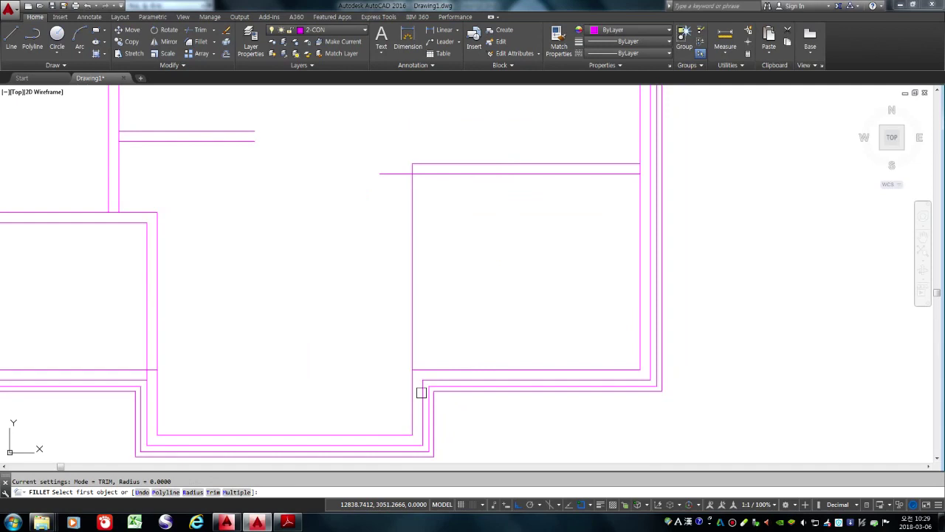
click(422, 396)
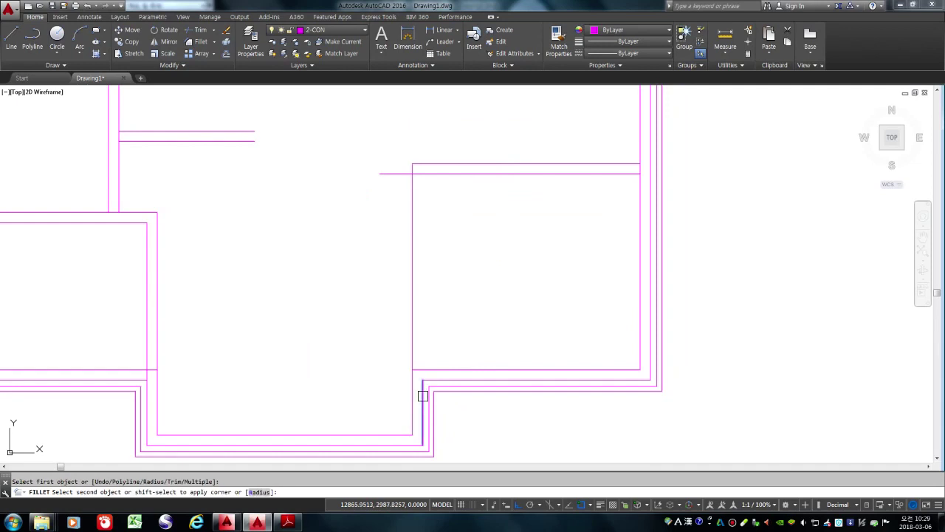
click(502, 173)
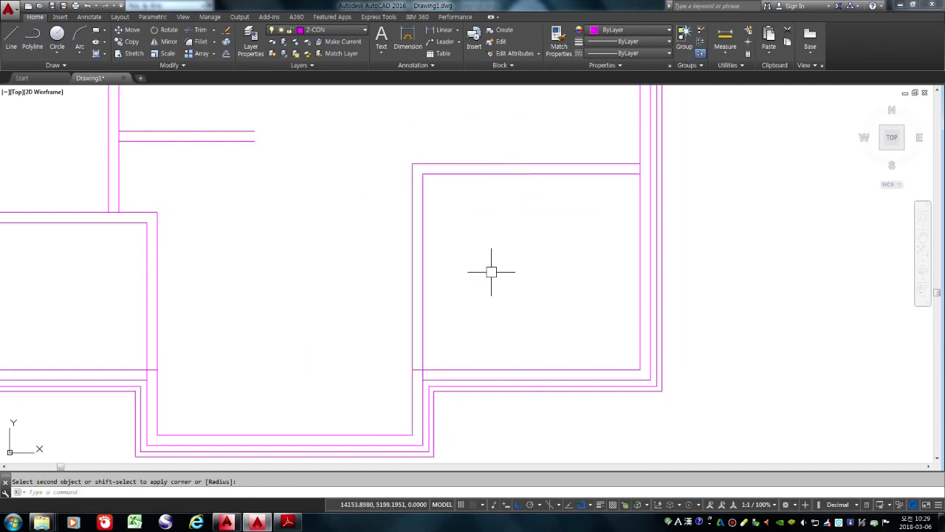
scroll(485, 267, down, 4)
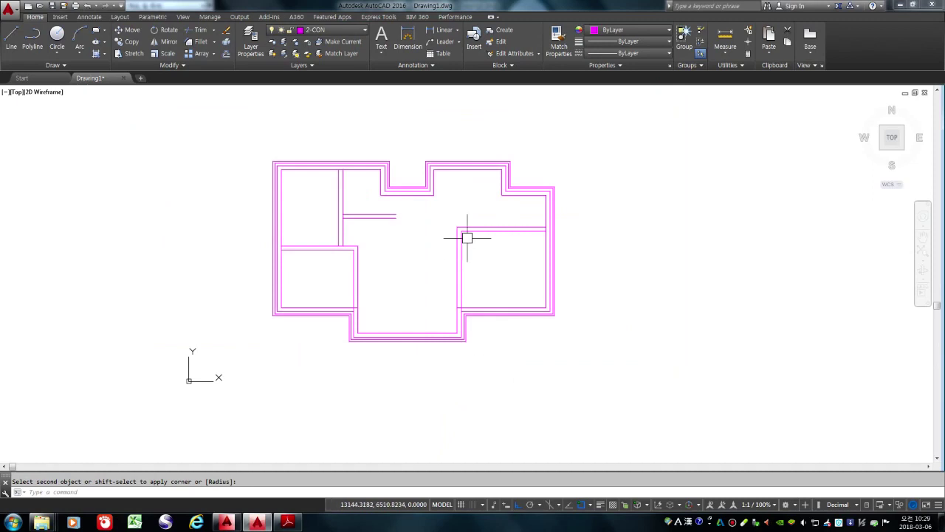
Step: Undo the last fillet, try it with the stub left of the corner on the right partition's lower line, and undo that too
text(u)
scroll(462, 240, up, 2)
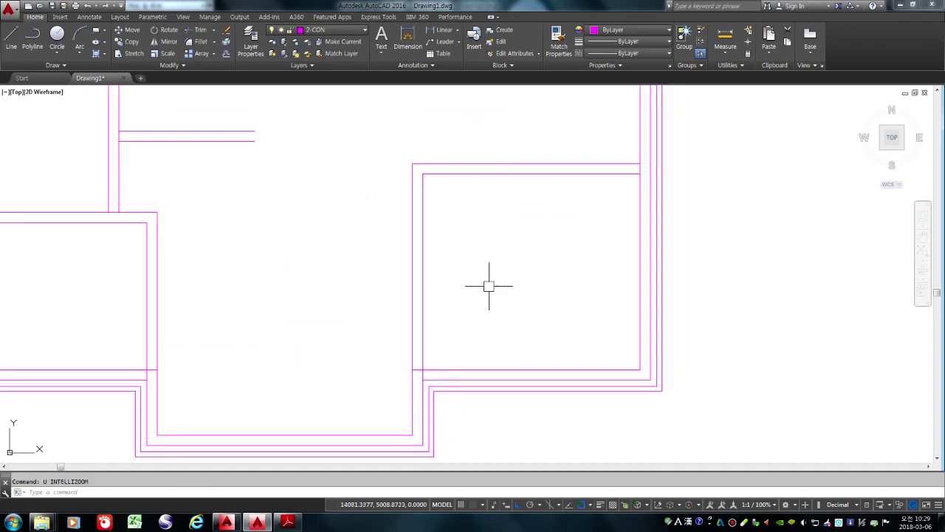
text(f)
key(Return)
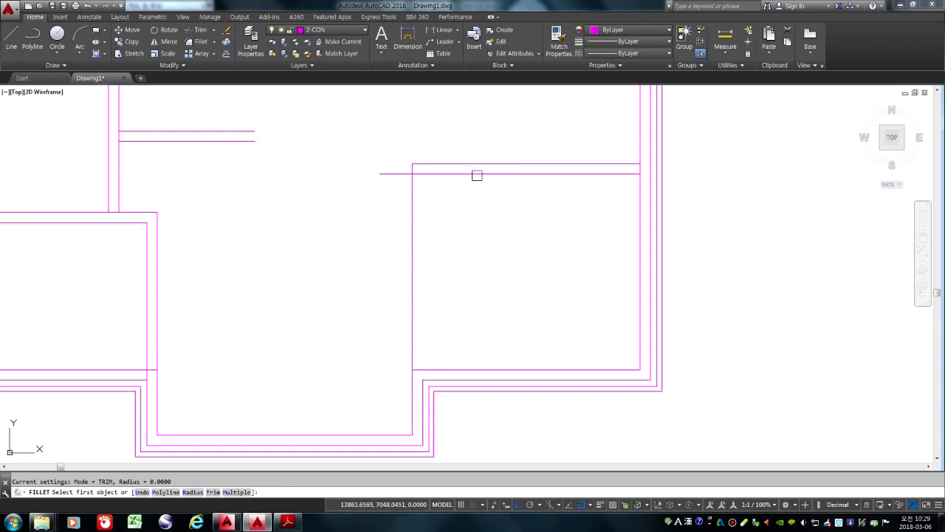
click(394, 173)
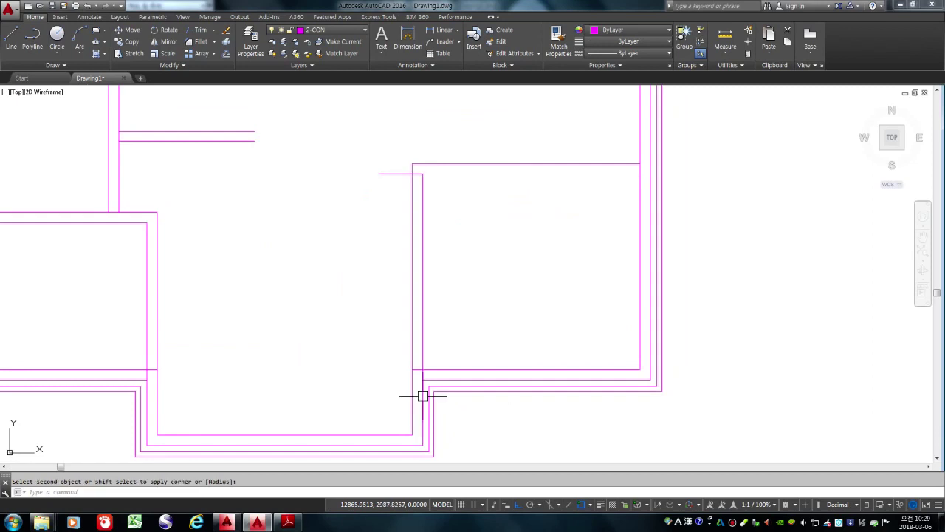
click(437, 459)
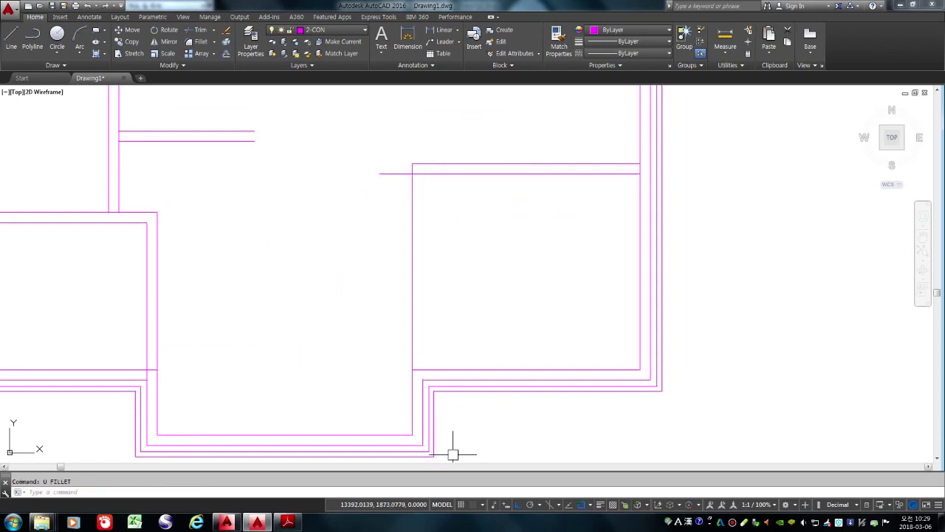
Step: Redo the radius 0 fillet at the lower-right wall step, keeping the part of the partition's lower line right of the corner
key(Return)
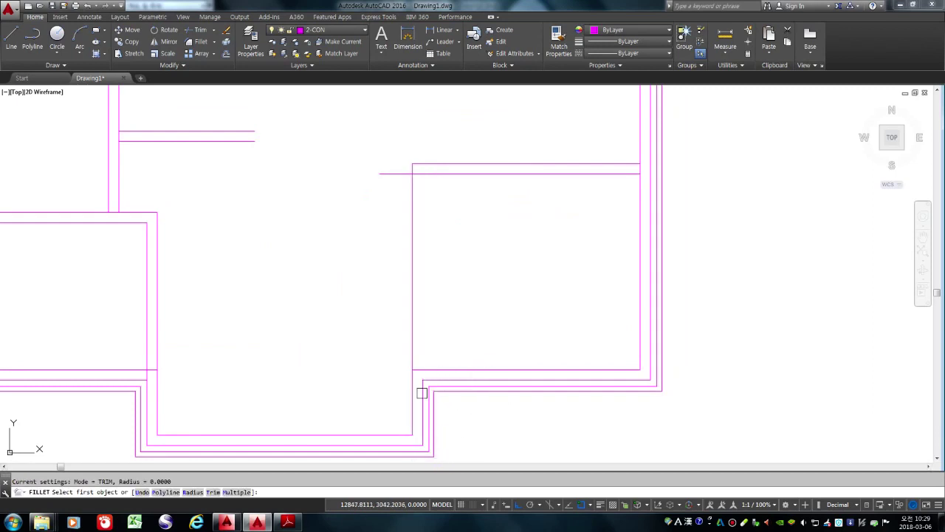
click(503, 175)
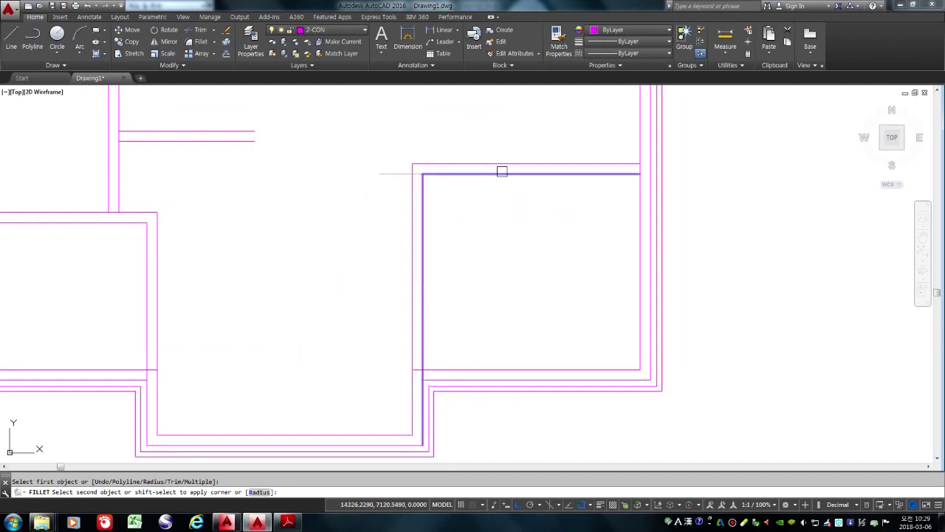
click(425, 436)
scroll(453, 381, down, 5)
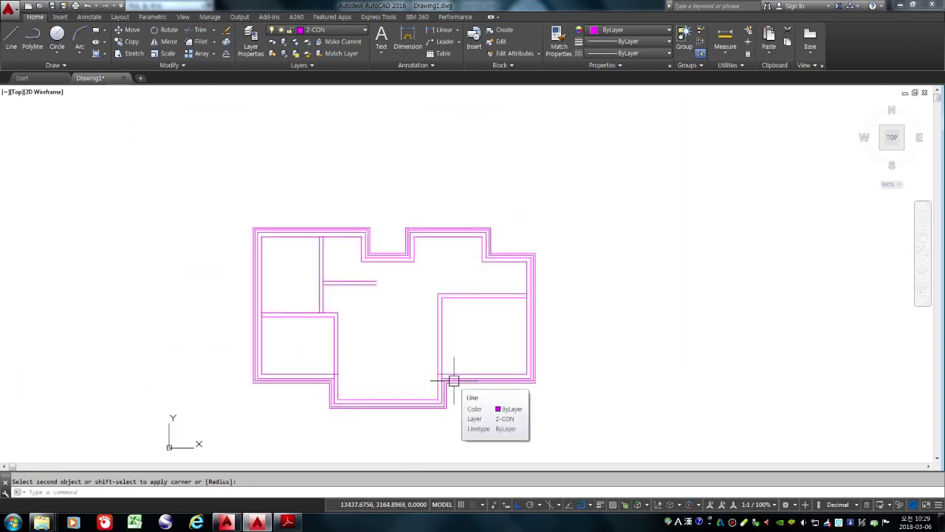
Step: Check the PDF plan and extend the two inner vertical lines at the upper-right wall step down to the right partition
click(288, 522)
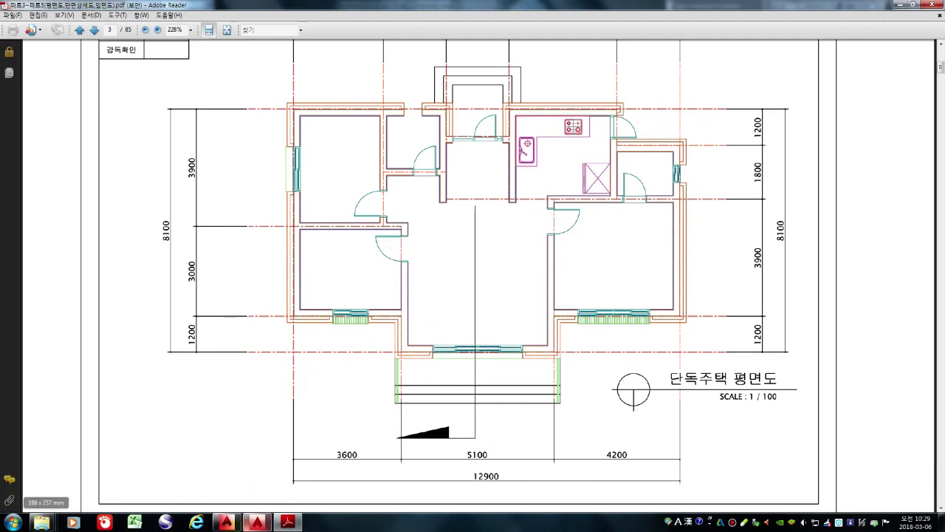
click(257, 522)
scroll(586, 256, up, 4)
text(ex)
key(Return)
key(Return)
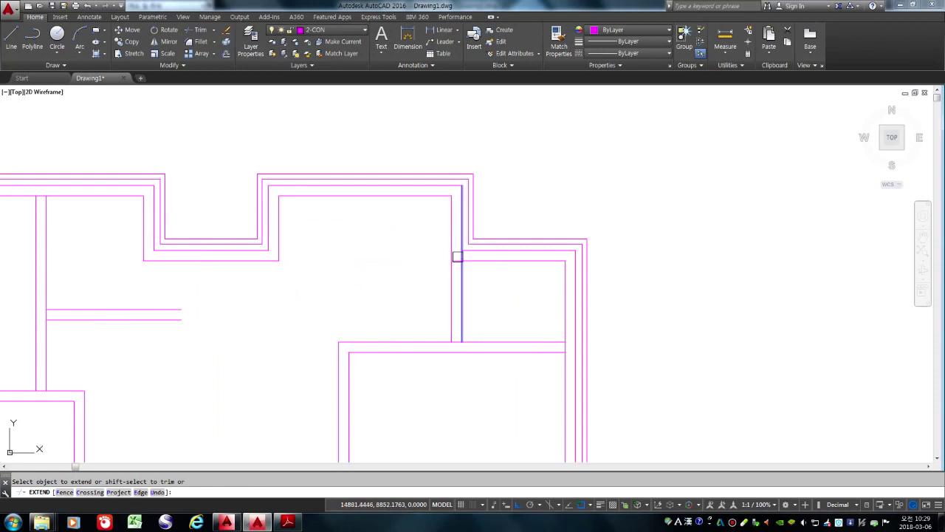
click(457, 256)
key(Return)
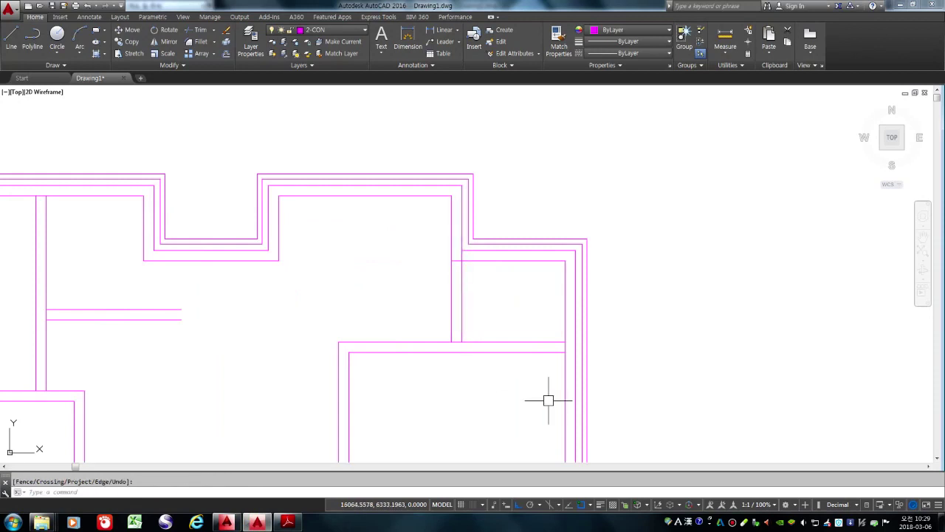
Step: Check the PDF plan and draw a horizontal helper line leftward from the corner of the right partition's lower line, past the entrance recess
scroll(553, 289, down, 2)
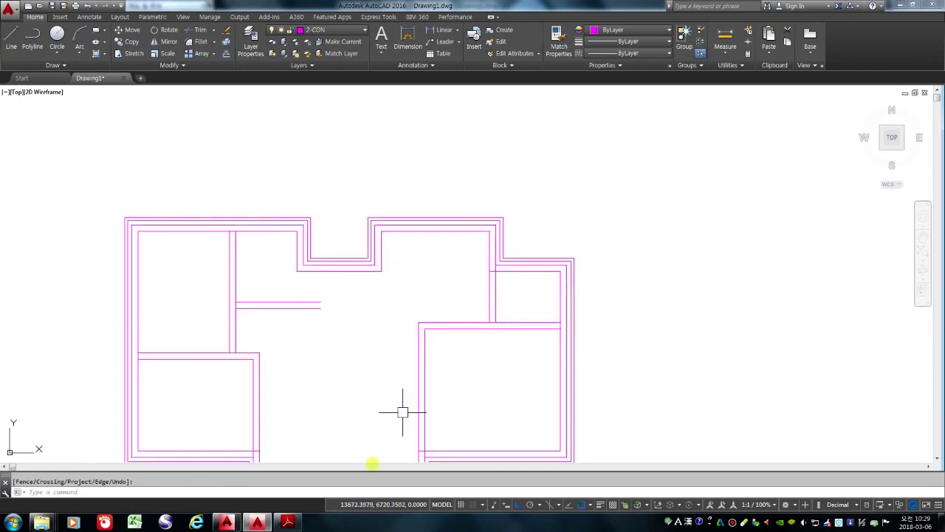
click(288, 522)
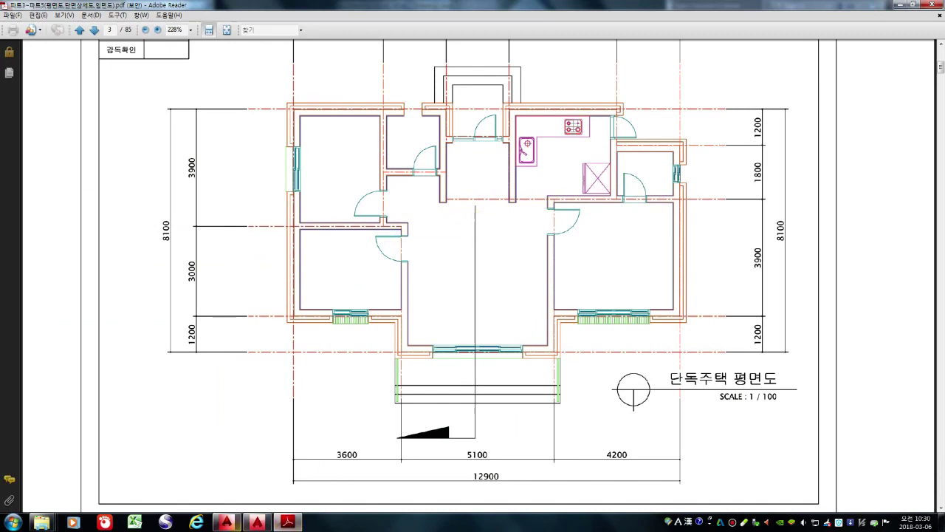
click(257, 522)
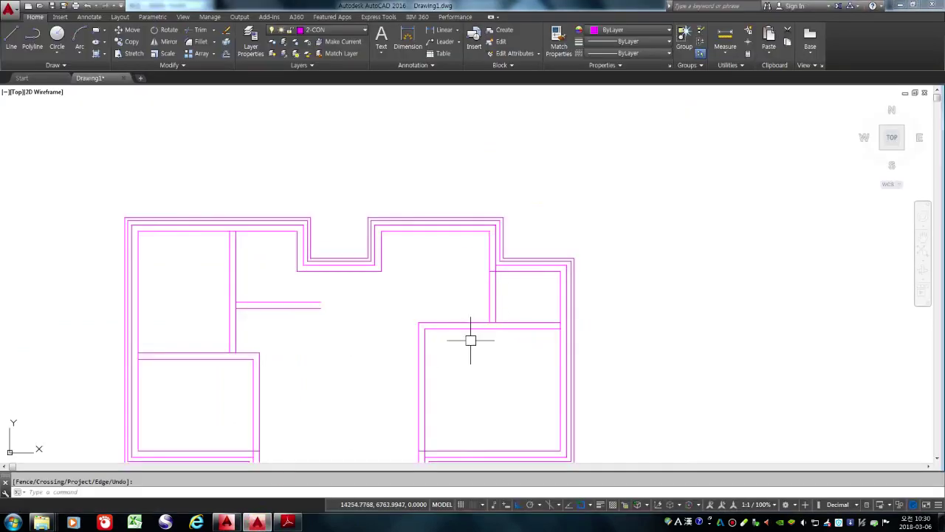
text(L)
key(Return)
click(419, 328)
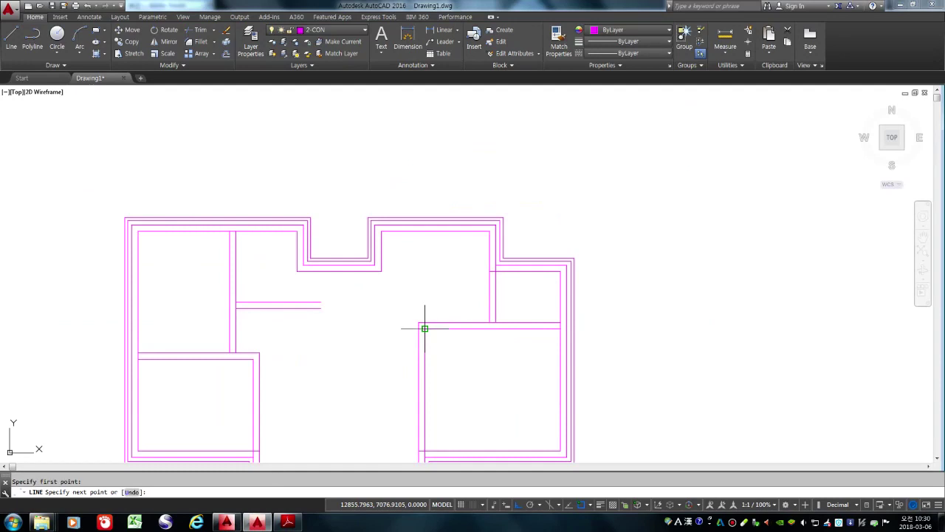
click(268, 334)
key(Return)
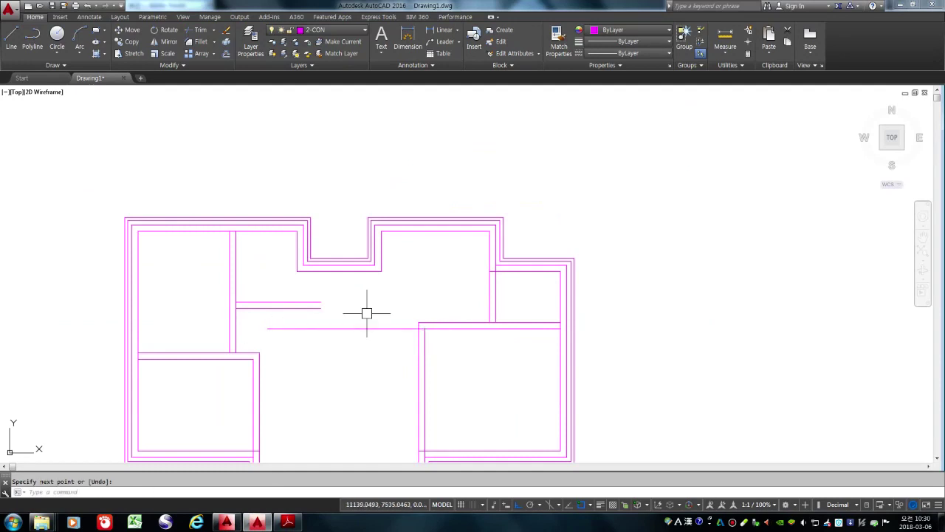
Step: Extend the four inner vertical wall lines beside the entrance recess down to the horizontal helper line
text(E)
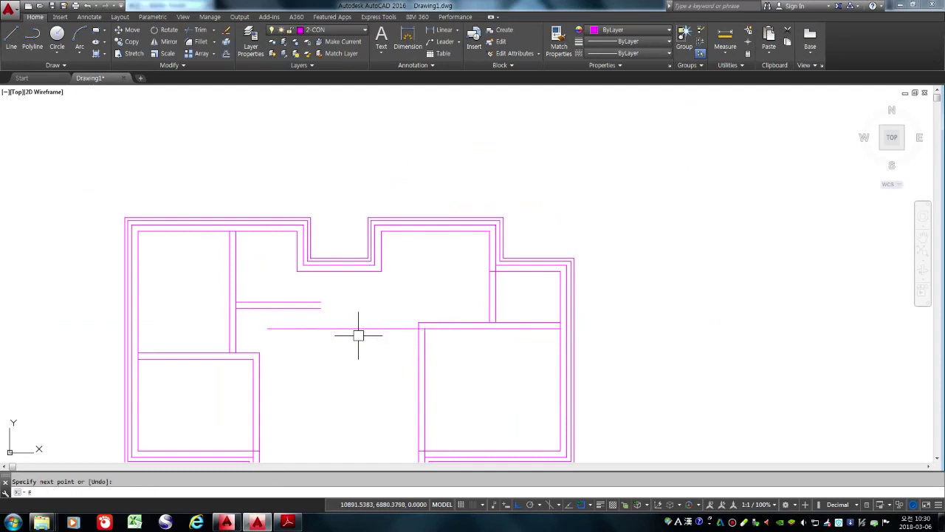
text(X)
key(Return)
click(352, 330)
scroll(348, 329, up, 1)
scroll(347, 328, up, 1)
key(Return)
click(212, 159)
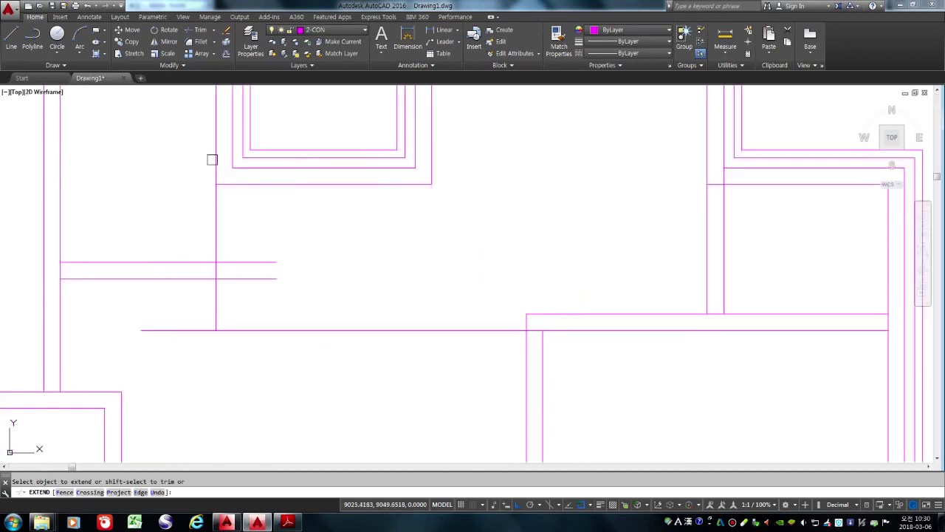
click(234, 147)
click(416, 156)
click(432, 157)
key(Return)
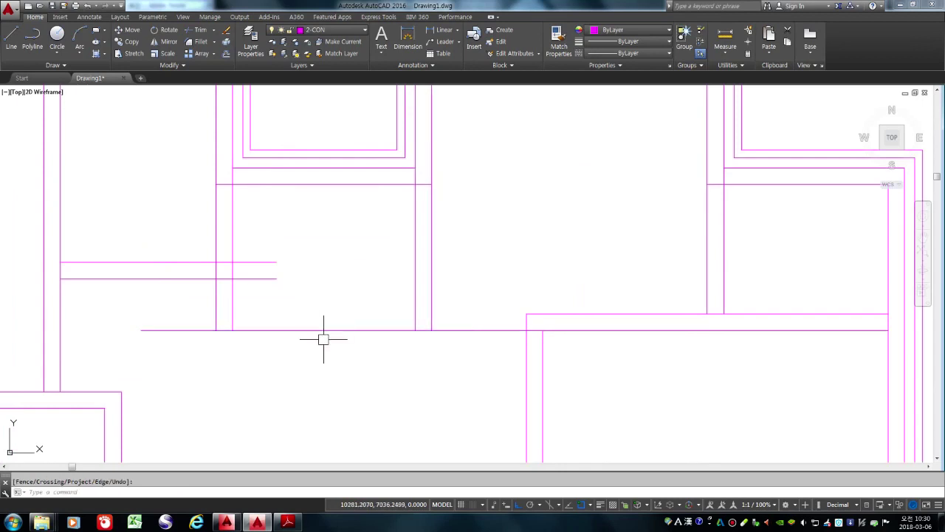
Step: Trim the line segments inside the left horizontal partition's junctions with the left exterior wall and the vertical partition
scroll(472, 310, down, 6)
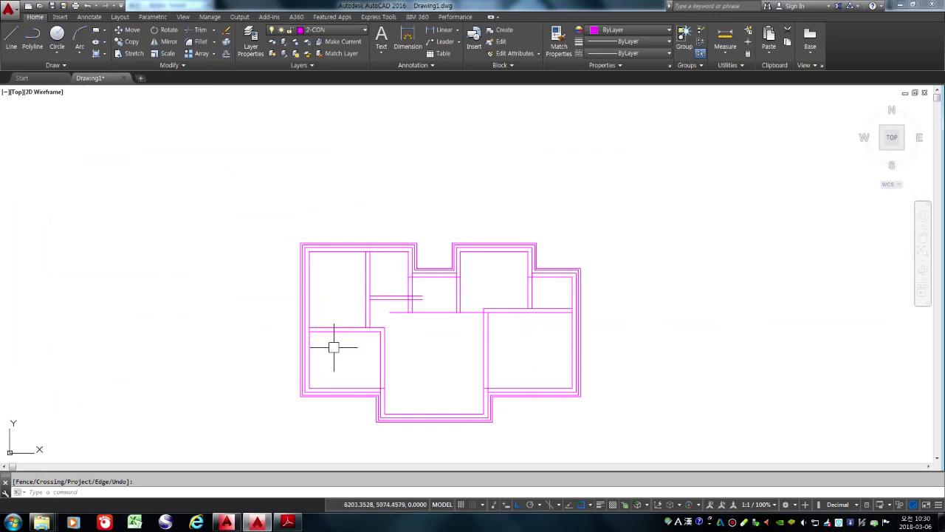
scroll(334, 347, up, 8)
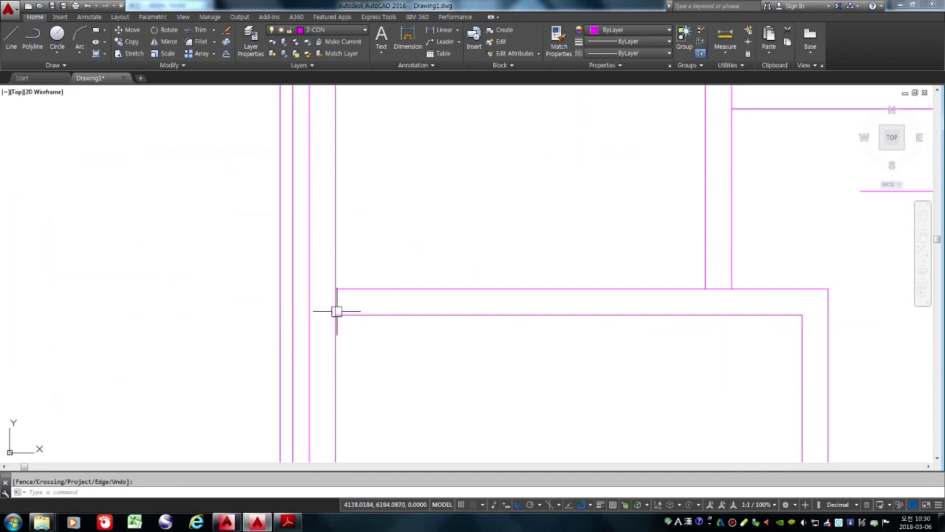
scroll(300, 332, down, 7)
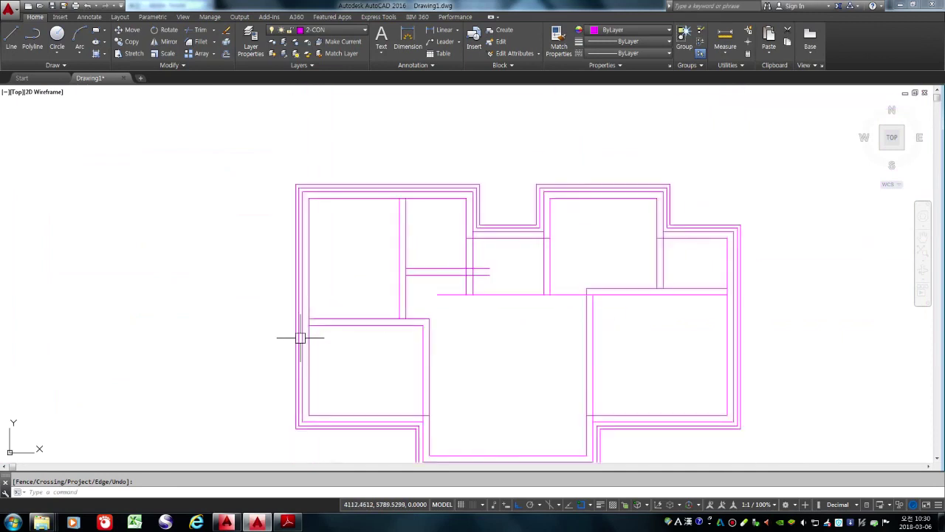
text(tr)
key(Return)
key(Return)
scroll(310, 328, up, 6)
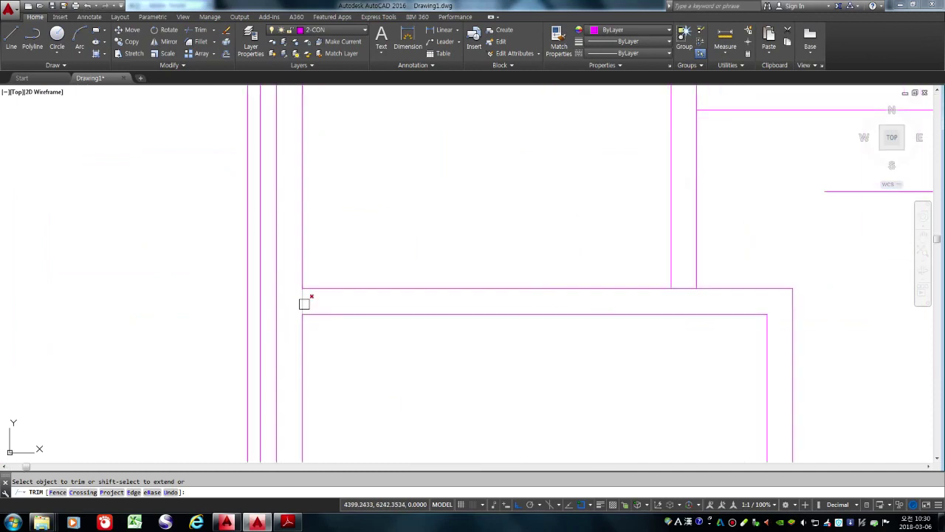
scroll(299, 297, down, 2)
scroll(460, 289, up, 4)
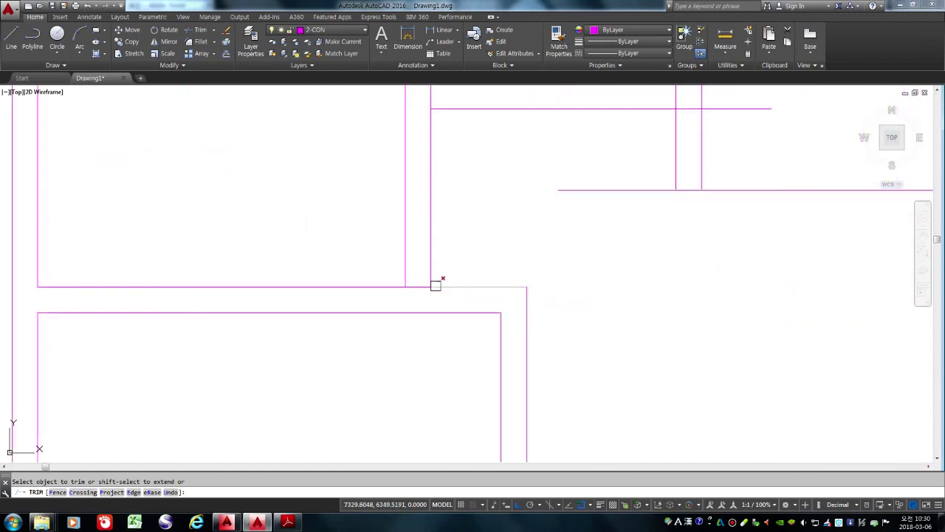
Step: Trim the crossing segments where the lower-left room's wall meets the lower-left wall step
scroll(421, 291, down, 6)
scroll(421, 292, up, 8)
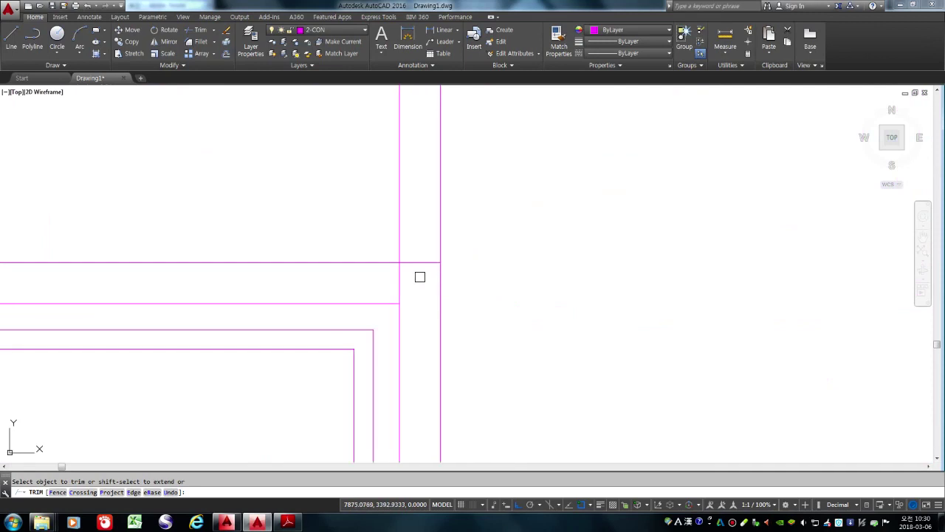
scroll(426, 359, down, 8)
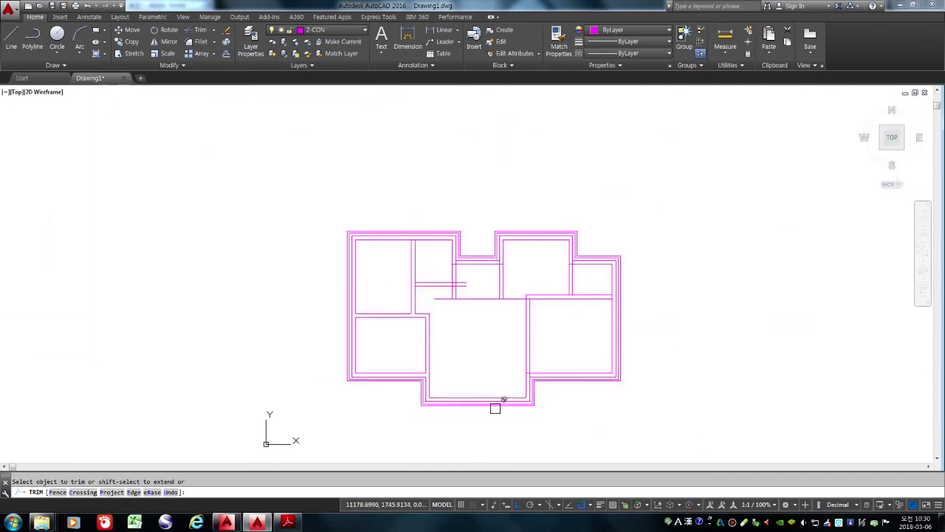
Step: Trim the vertical partition's junction with the upper exterior wall, and the short horizontal partition's overshooting ends and wall junctions
scroll(412, 234, up, 8)
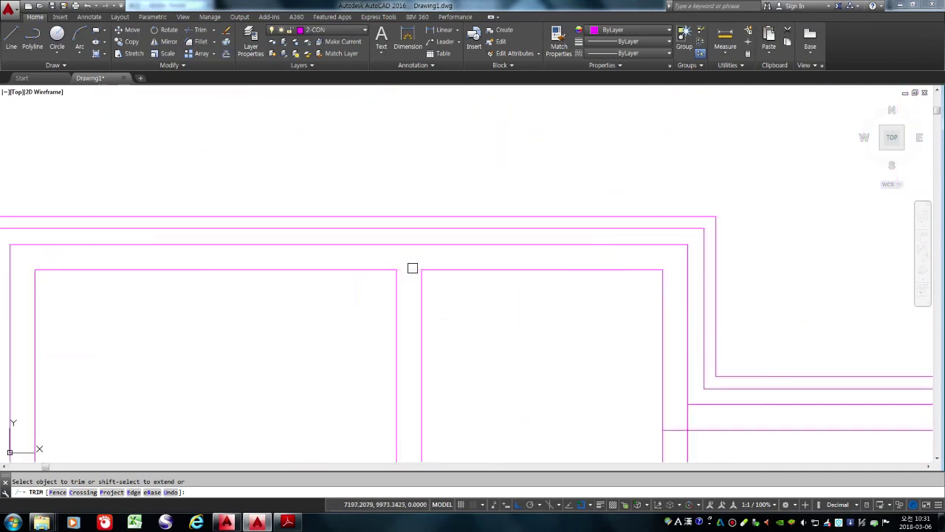
scroll(412, 268, down, 4)
scroll(502, 364, up, 2)
click(458, 420)
click(517, 371)
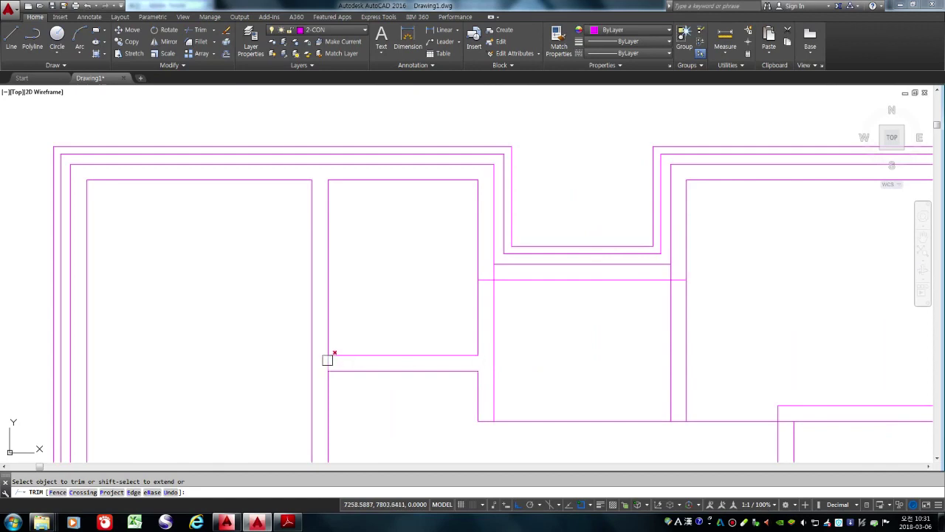
scroll(489, 281, up, 2)
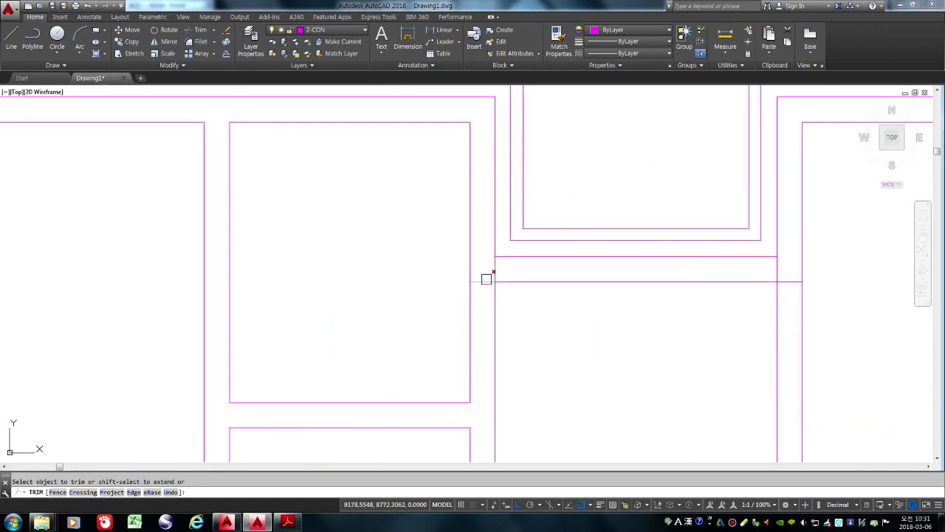
Step: Trim the helper line between the recess wall and the right partition, plus the crossing segments at the entrance recess's right corner
scroll(414, 215, down, 5)
scroll(545, 291, up, 6)
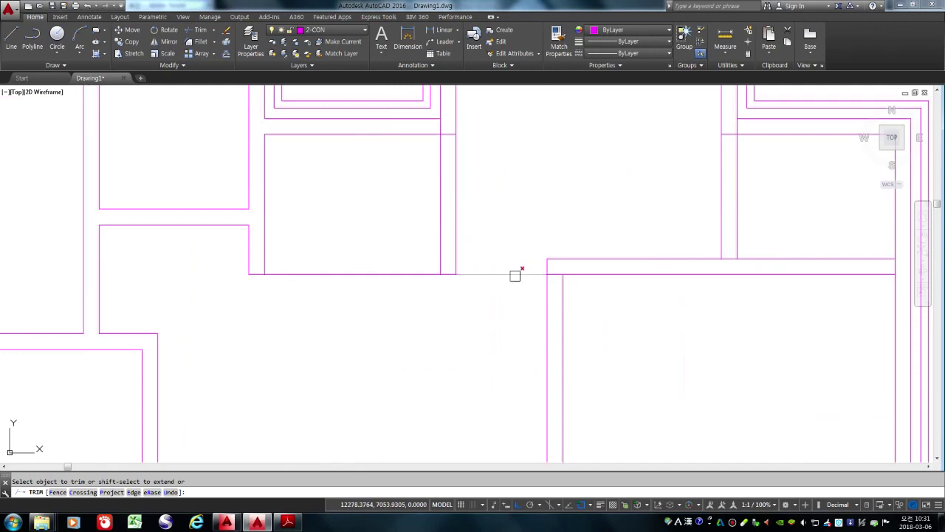
scroll(566, 268, up, 1)
scroll(559, 353, down, 1)
scroll(550, 311, up, 2)
scroll(557, 359, down, 3)
scroll(451, 271, down, 2)
scroll(469, 263, up, 7)
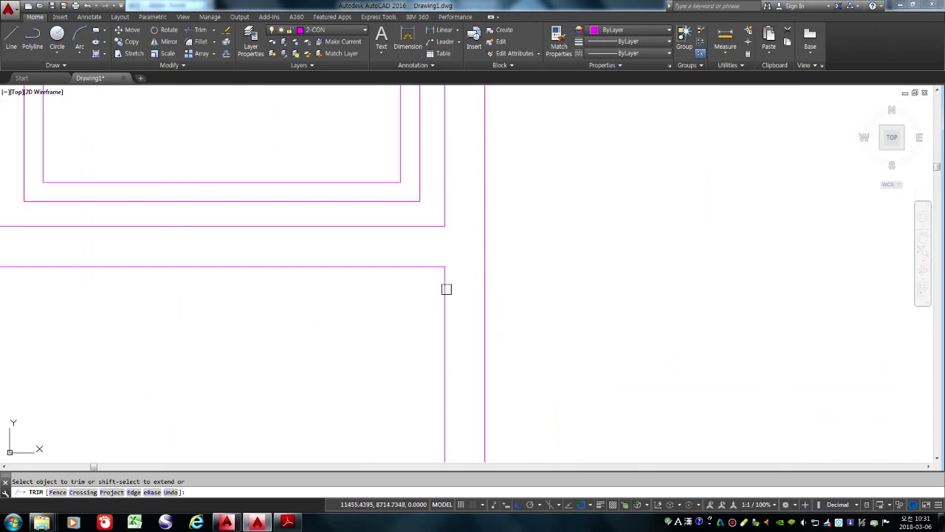
Step: Trim the crossing segments where the vertical partition meets the upper-right exterior wall step
scroll(443, 288, down, 5)
scroll(627, 289, up, 5)
click(619, 291)
click(624, 282)
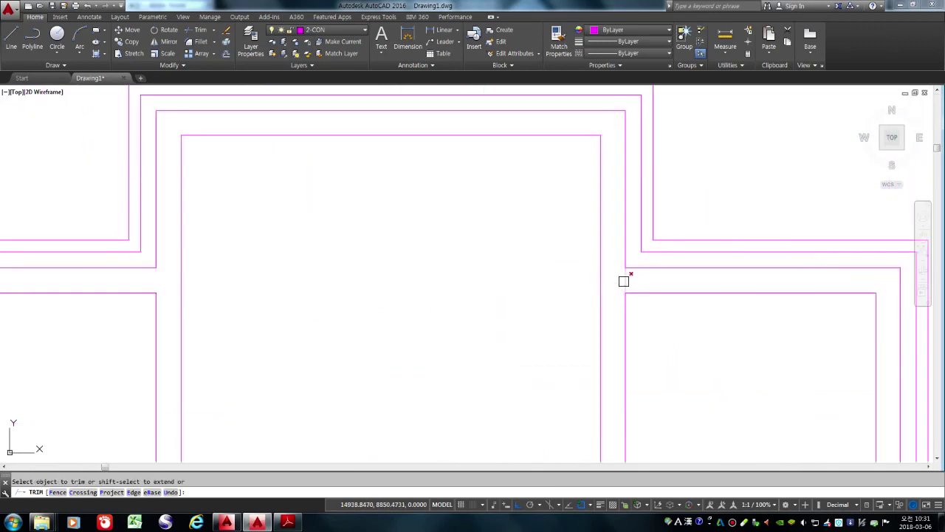
Step: Trim the crossing segments where the lower-right room's left wall meets the lower exterior wall step
scroll(473, 266, down, 5)
scroll(477, 279, up, 5)
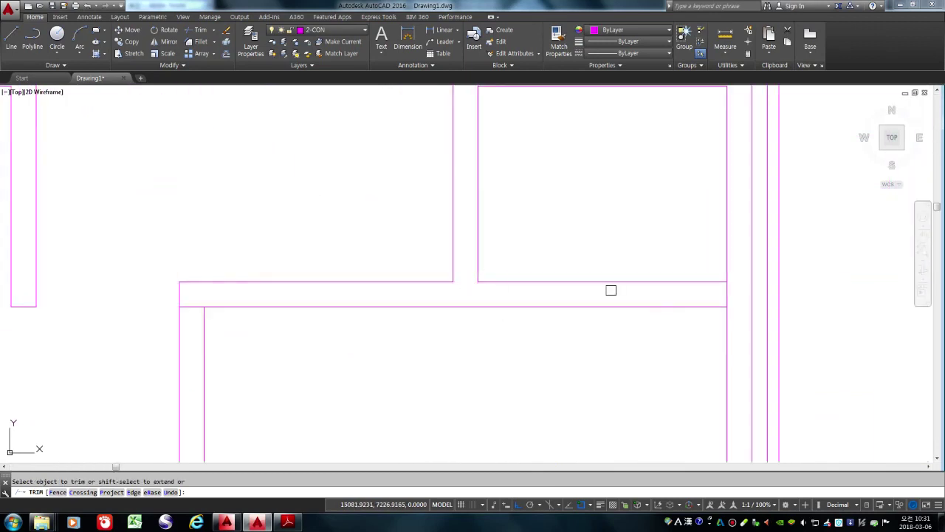
scroll(623, 276, down, 5)
scroll(573, 251, up, 5)
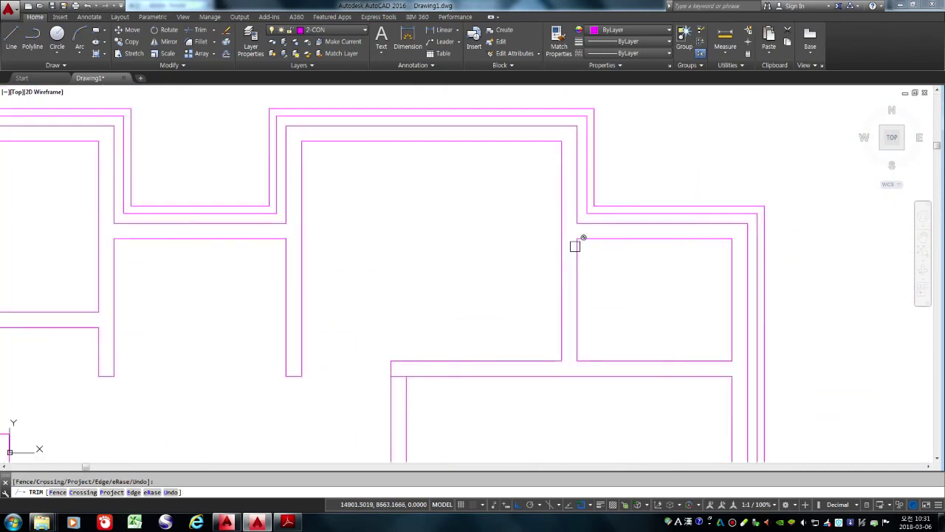
scroll(589, 236, down, 5)
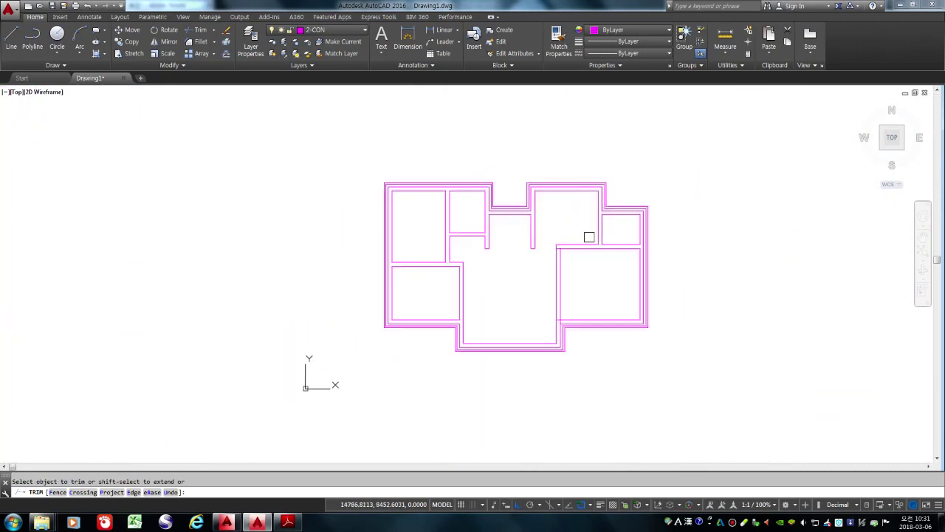
scroll(539, 329, up, 5)
click(667, 253)
click(660, 274)
click(690, 282)
scroll(645, 297, down, 5)
scroll(392, 333, down, 2)
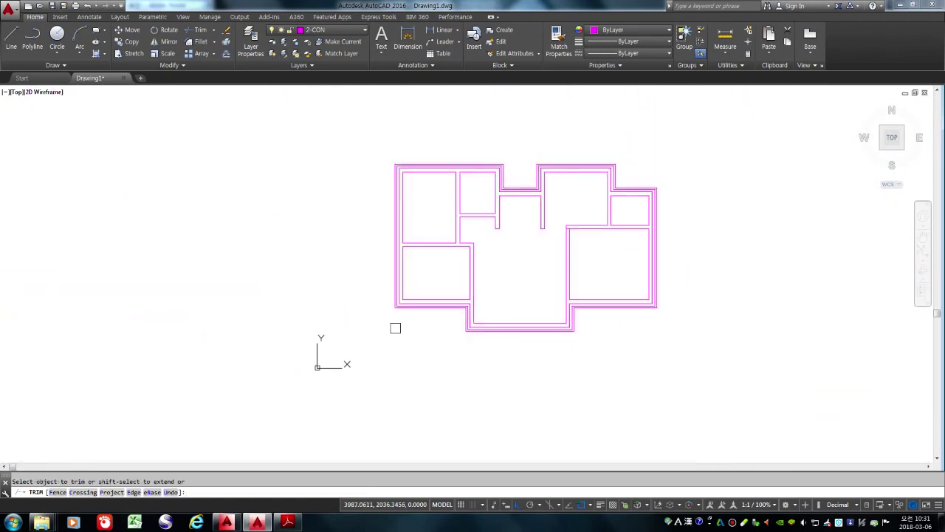
Step: End trimming and erase the leftover short segment at the lower-right room's upper-left wall corner
key(Escape)
scroll(570, 221, up, 6)
click(521, 275)
scroll(539, 295, down, 2)
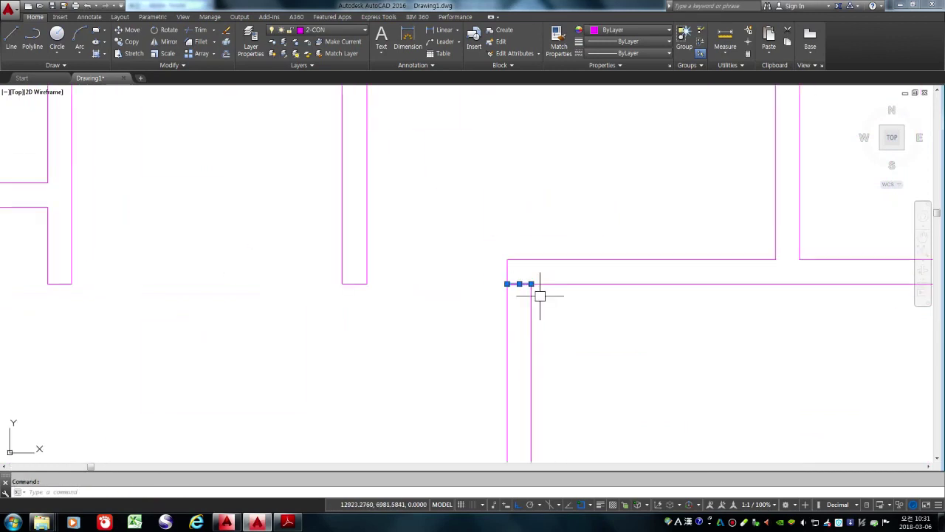
scroll(507, 261, down, 3)
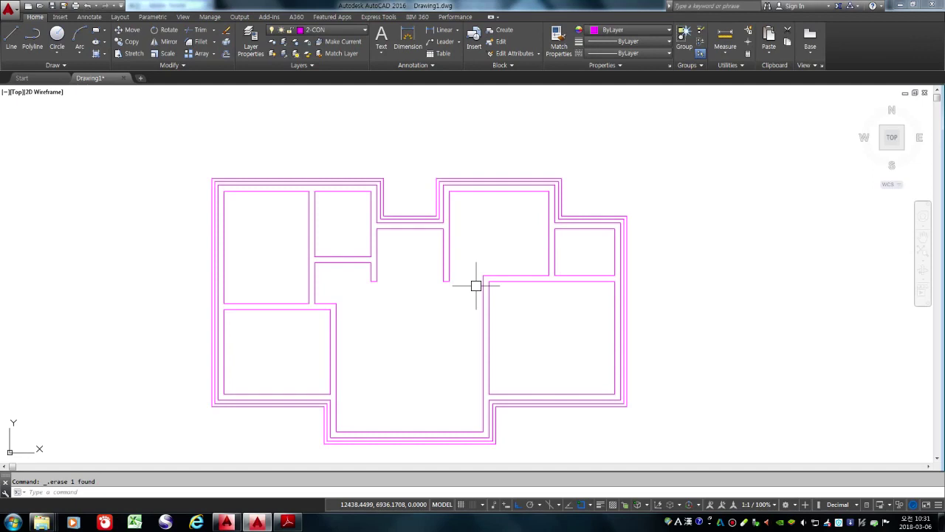
Step: Look up the wall finish thickness on page 11 of the reference PDF in Adobe Reader and return to AutoCAD
click(288, 521)
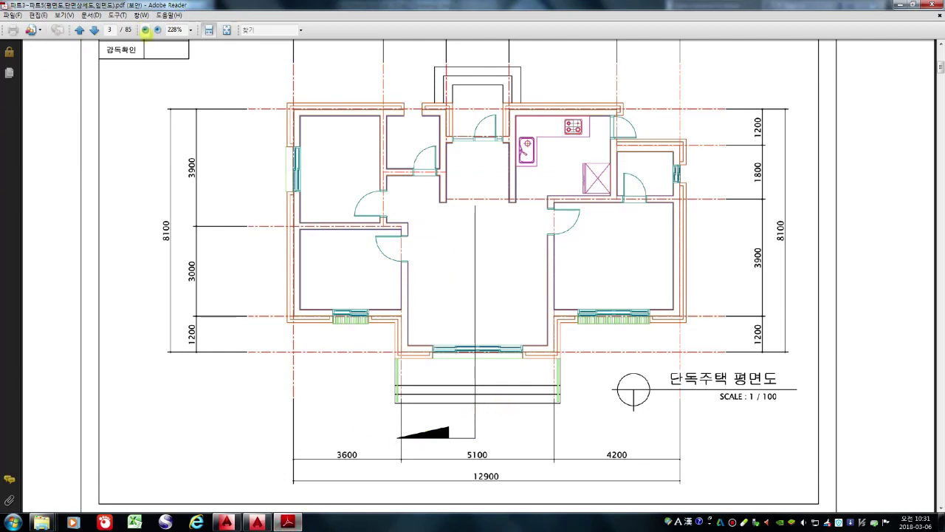
click(144, 30)
click(145, 30)
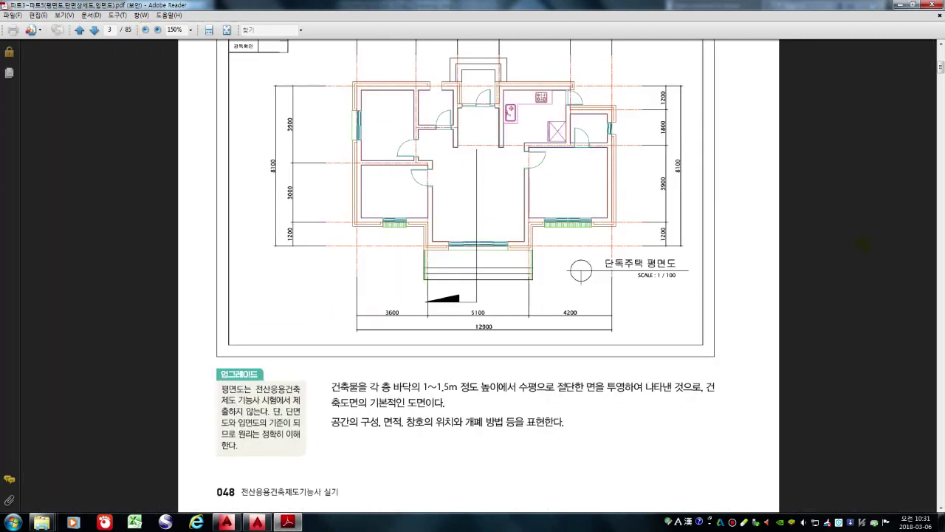
click(94, 29)
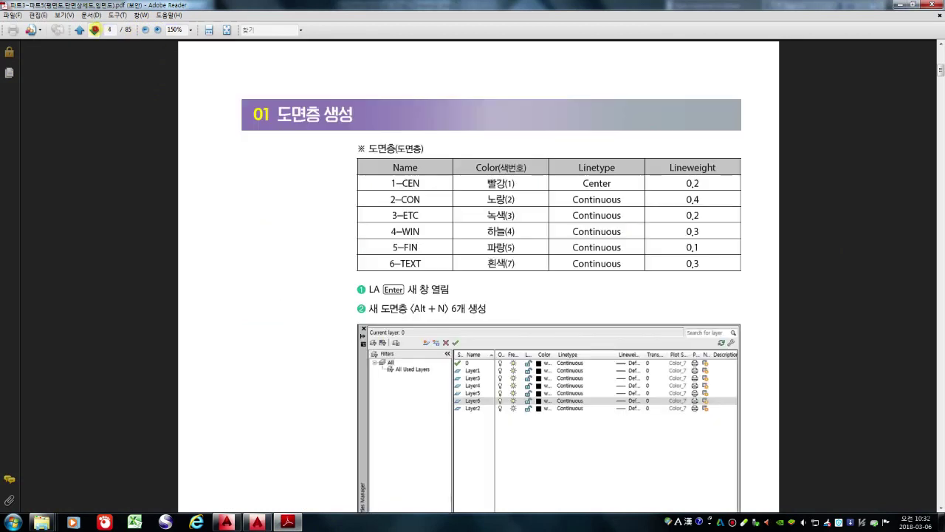
click(94, 30)
click(94, 30)
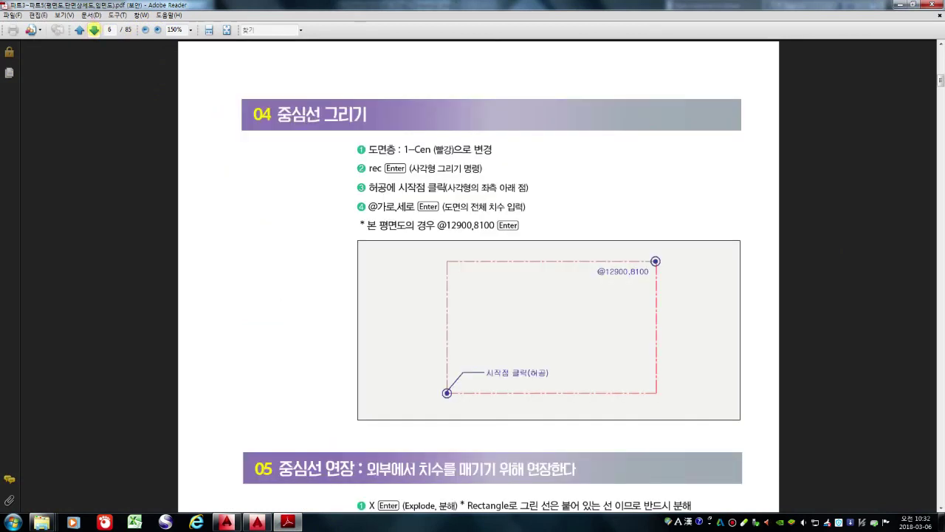
click(94, 29)
click(94, 30)
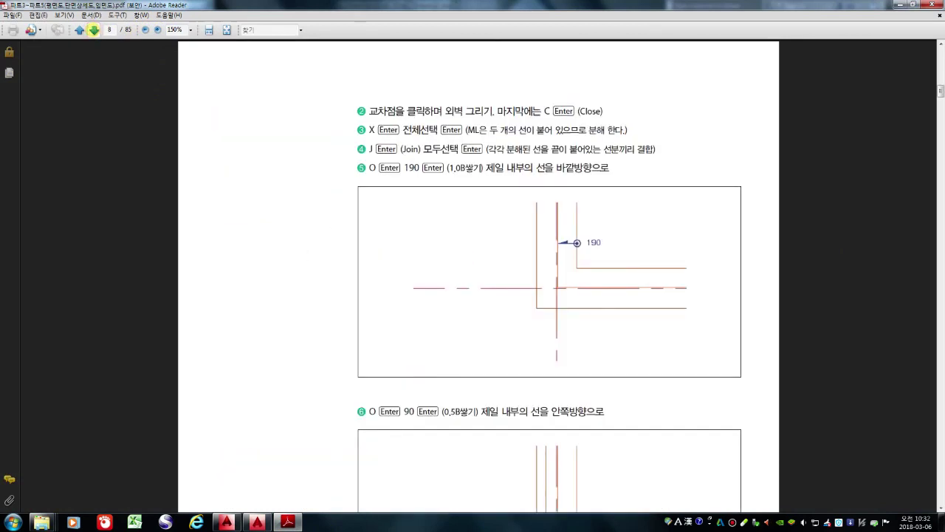
click(94, 30)
click(94, 30)
click(94, 29)
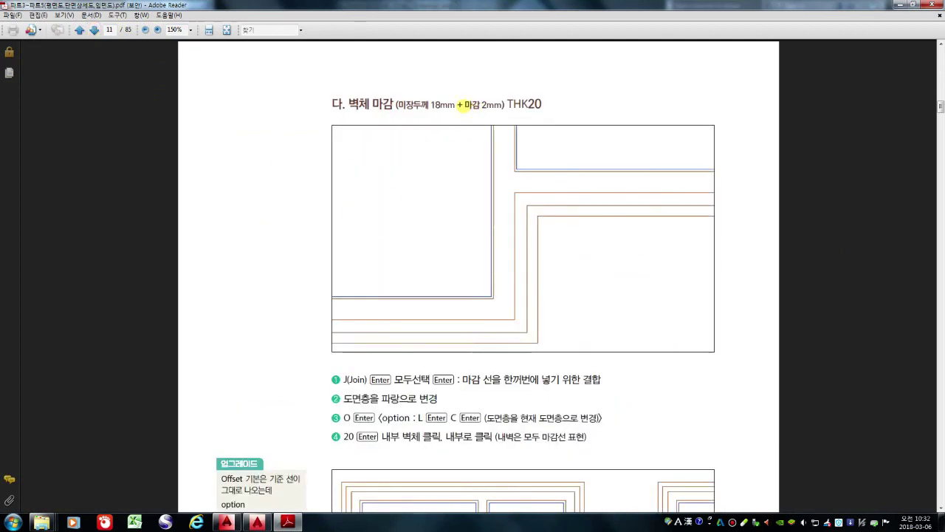
drag(464, 105, 501, 105)
click(489, 106)
drag(527, 104, 542, 105)
click(257, 522)
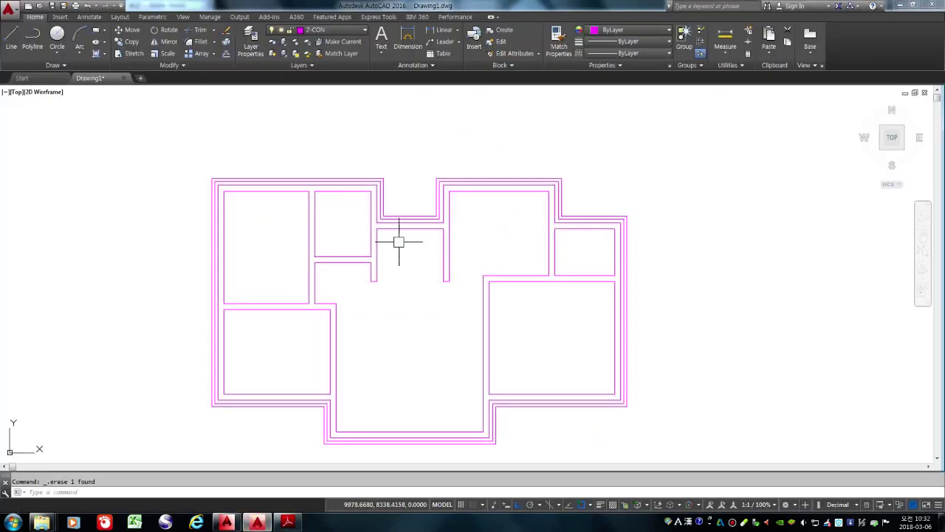
Step: Offset the upper-left room's top and left wall lines 20 mm inward
text(o)
key(Return)
text(20)
key(Return)
scroll(247, 206, up, 2)
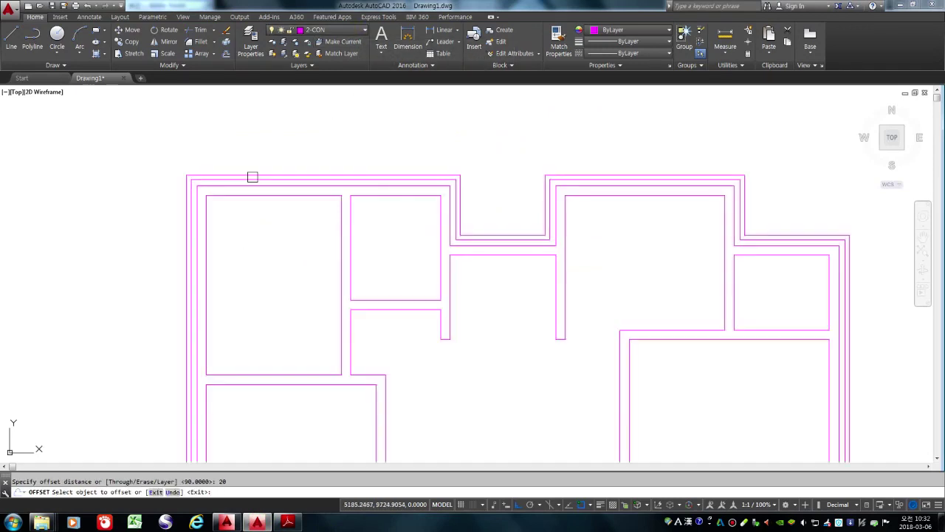
click(245, 196)
click(249, 239)
click(323, 260)
scroll(237, 206, up, 5)
scroll(151, 147, up, 4)
Step: Fillet the two offset finish lines into a corner at the upper-left room's upper-left corner
key(Escape)
text(f)
key(Return)
click(200, 203)
key(Escape)
scroll(241, 279, down, 3)
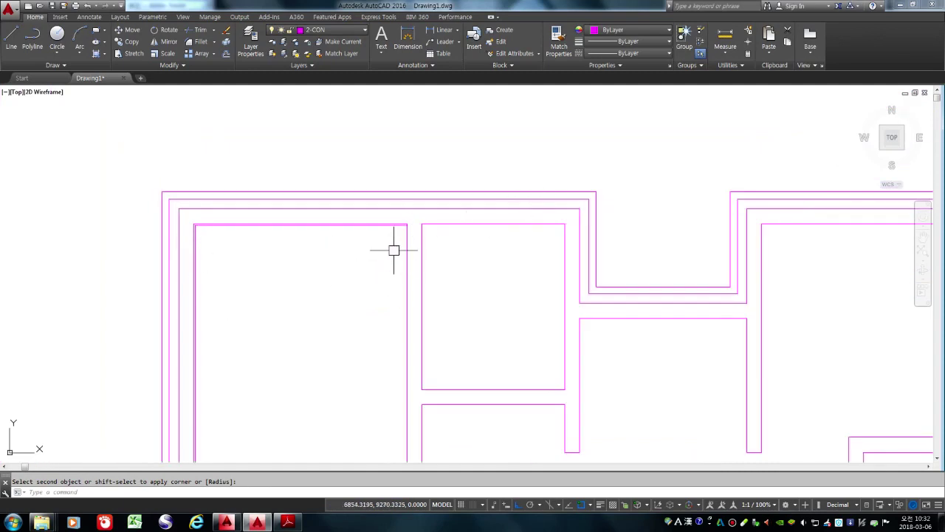
Step: Erase the separate offset finish lines in the upper-left room
scroll(191, 221, up, 5)
key(Escape)
text(e)
key(Return)
key(Return)
scroll(208, 222, down, 6)
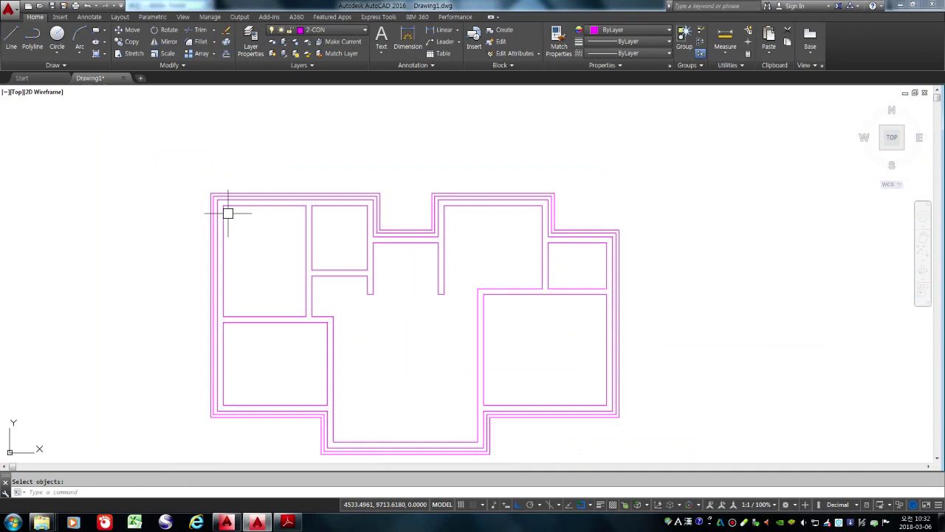
Step: Join all the wall lines of the floor plan into polylines
scroll(295, 224, down, 5)
scroll(325, 266, up, 3)
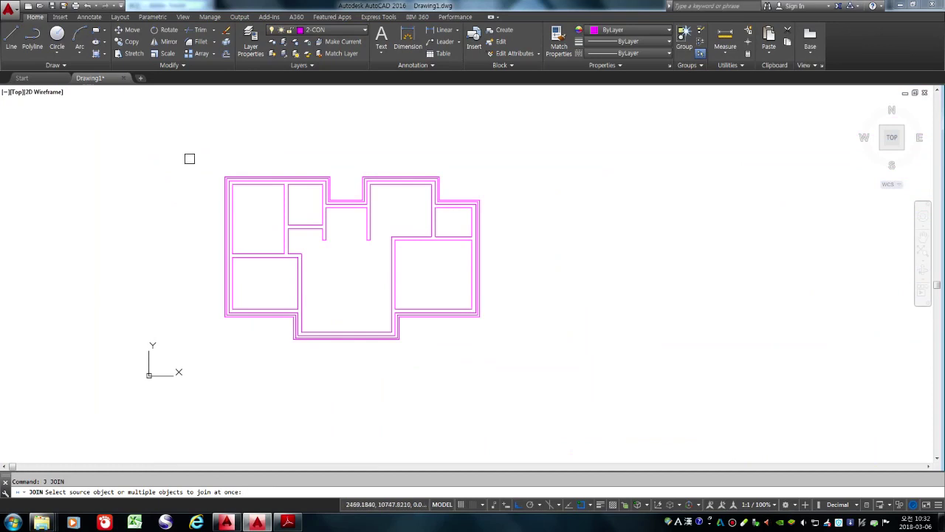
drag(181, 132, 574, 399)
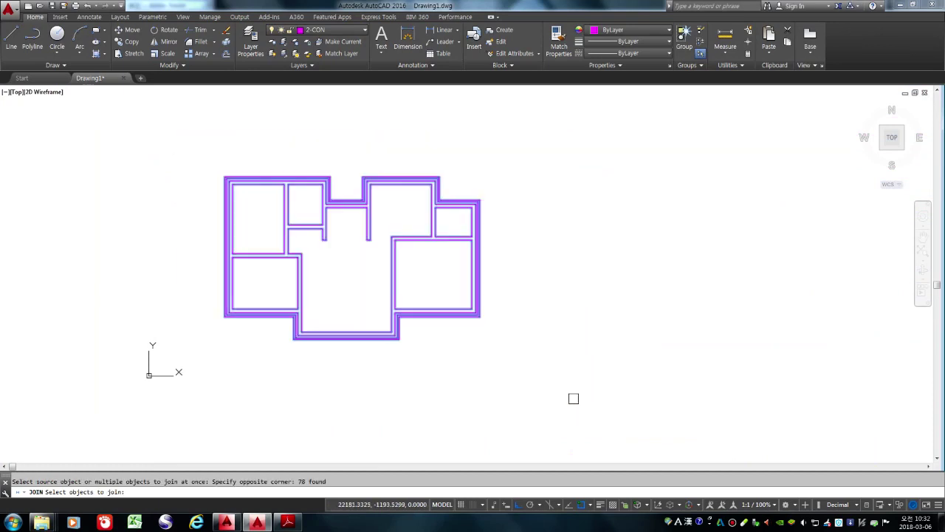
key(Return)
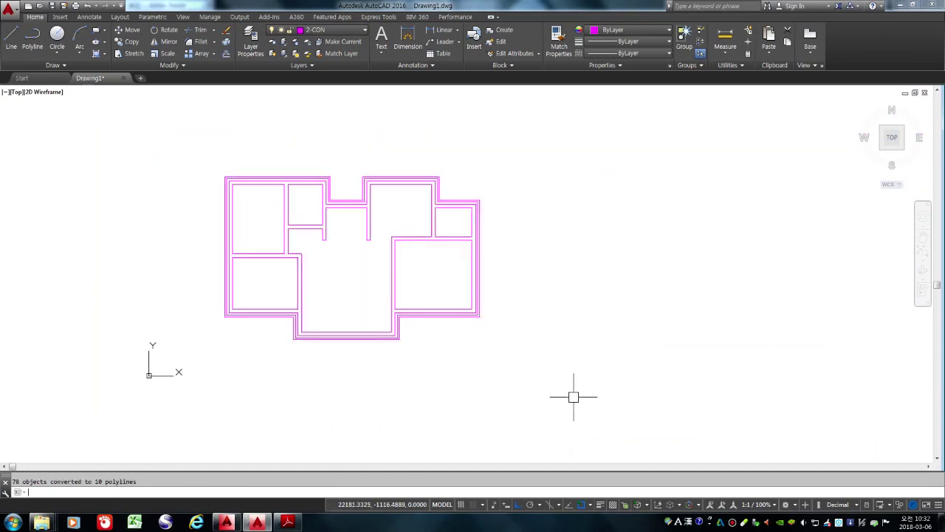
Step: Check that the room wall outlines select as joined polylines, and clear the selection
scroll(302, 182, up, 4)
click(191, 195)
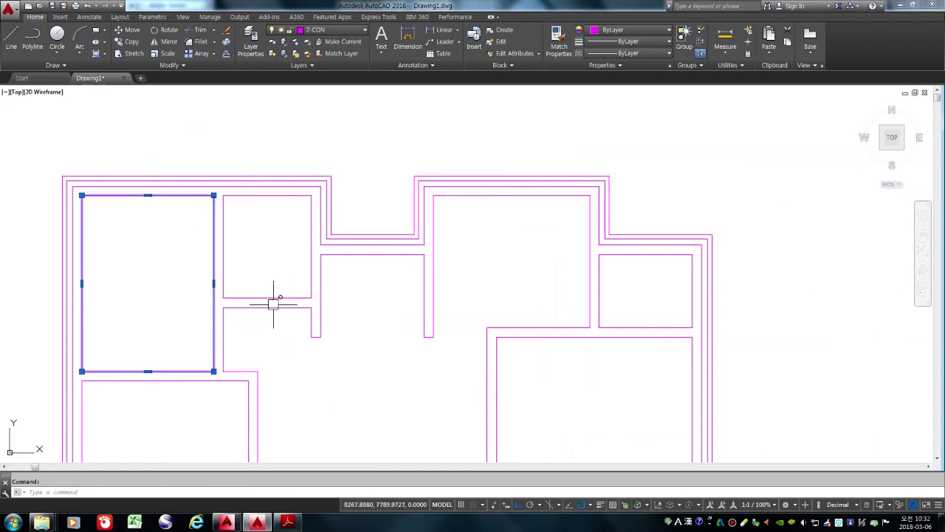
click(293, 196)
click(494, 196)
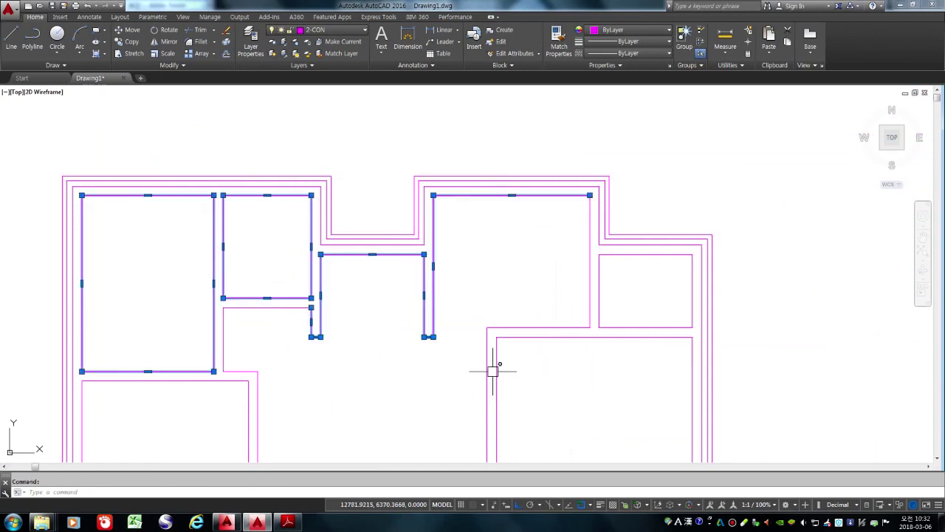
scroll(547, 203, down, 4)
click(555, 257)
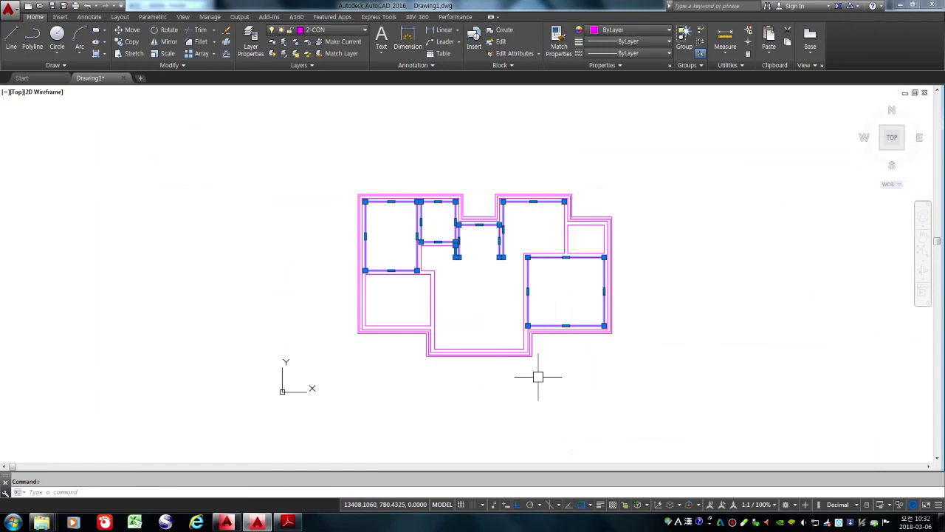
key(Escape)
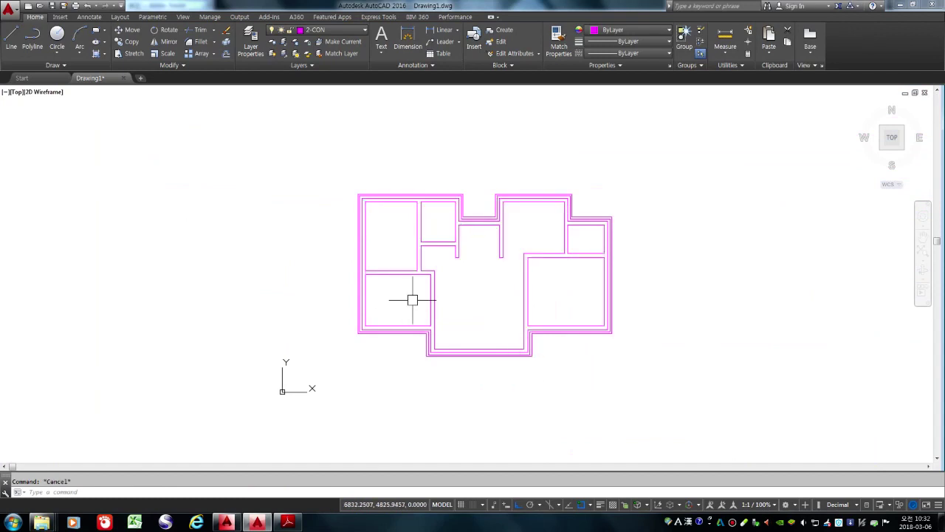
Step: Make 5-FIN the current layer
scroll(435, 197, up, 2)
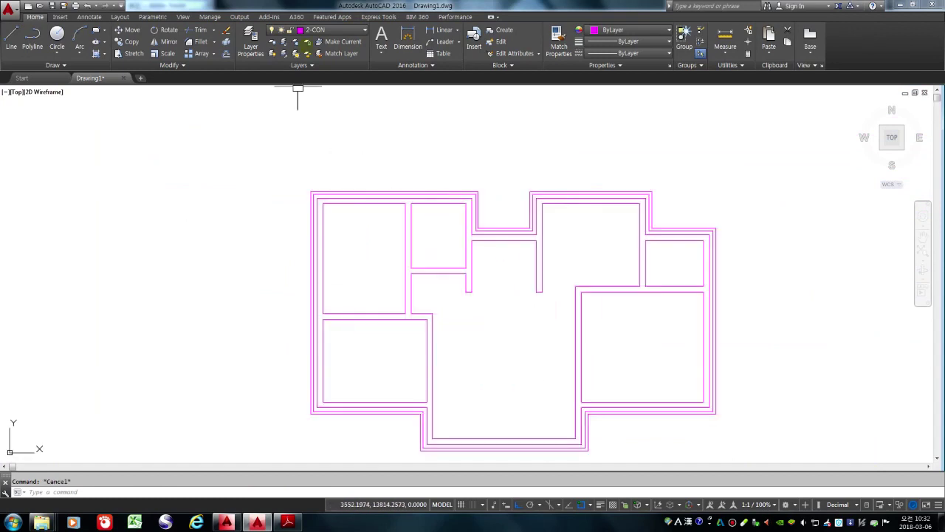
click(320, 30)
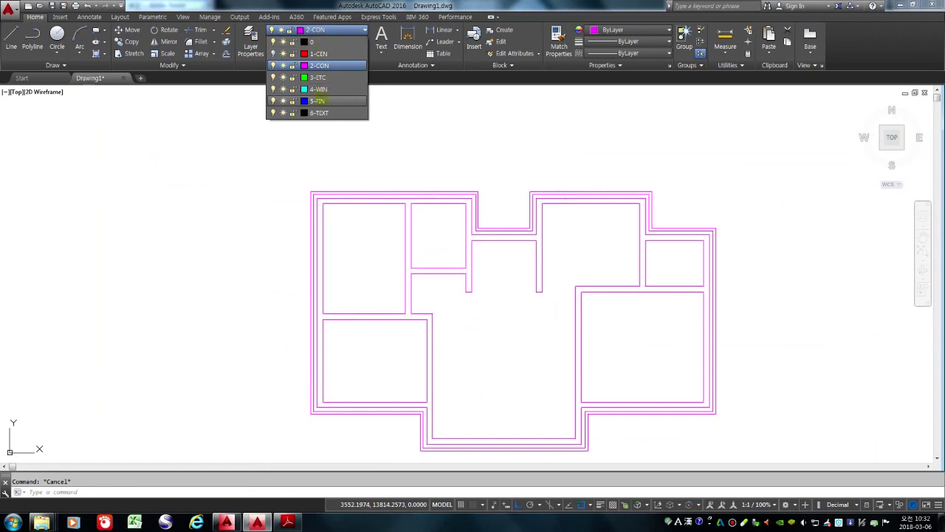
click(320, 100)
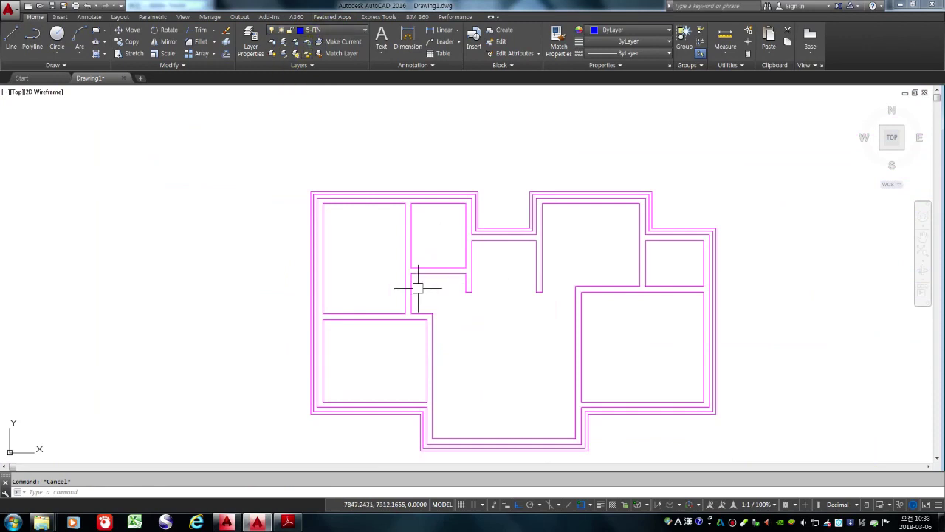
Step: Offset the joined outline of the upper-left room 20 mm inward
scroll(360, 209, up, 4)
text(o)
key(Return)
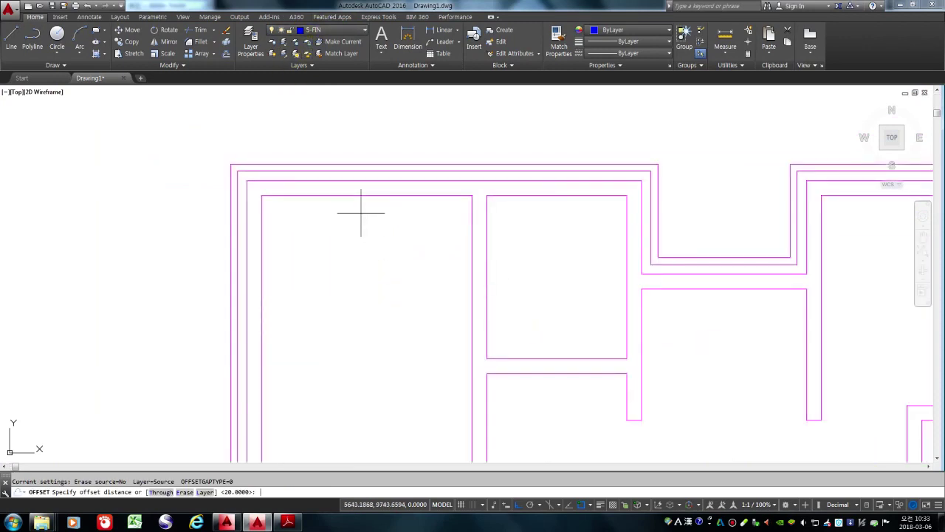
key(Return)
click(369, 196)
click(363, 272)
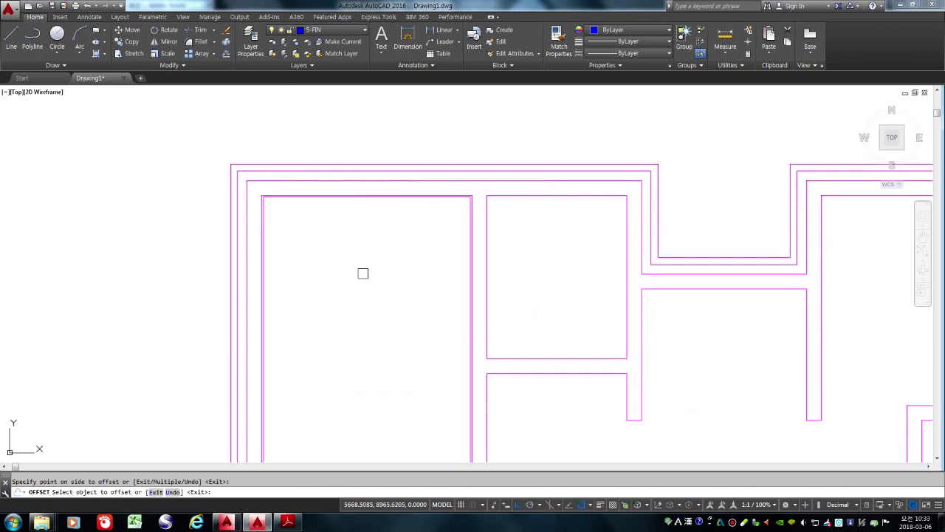
scroll(272, 210, up, 5)
key(Return)
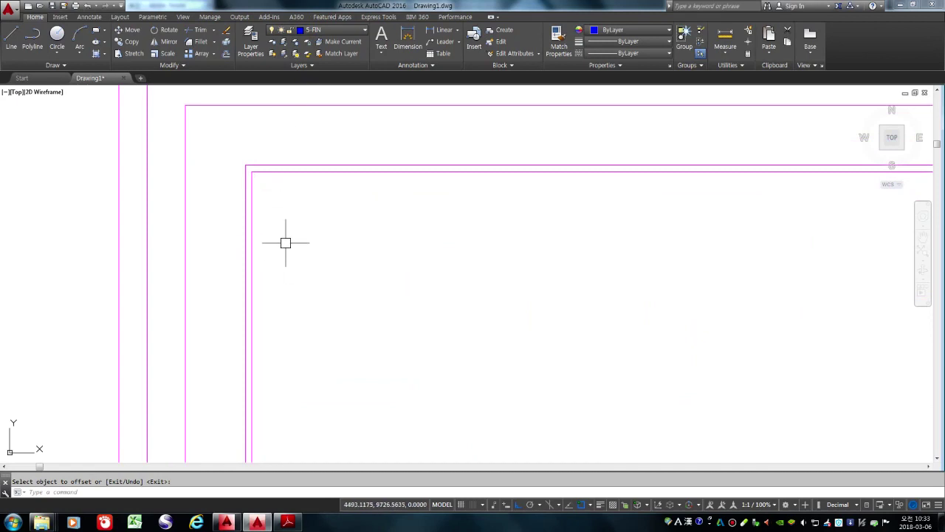
Step: Erase the offset outline inside the upper-left room
scroll(228, 247, down, 2)
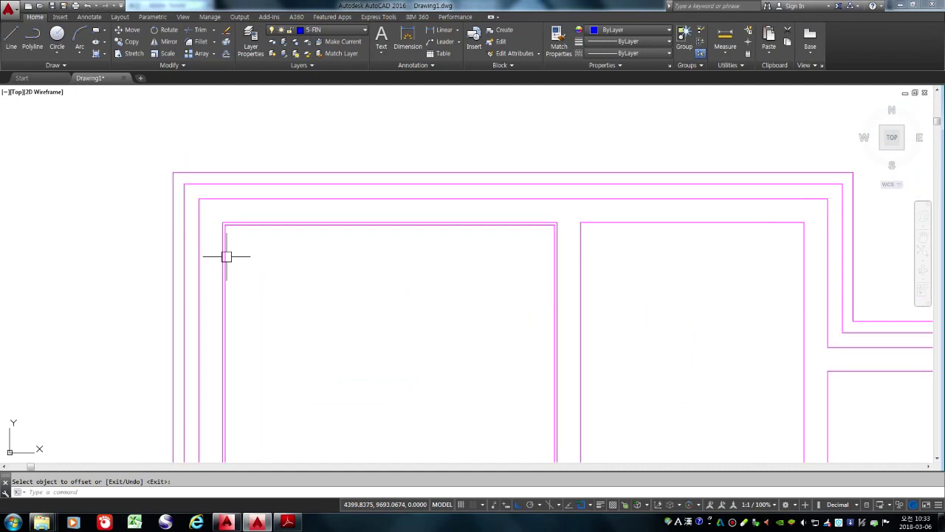
scroll(230, 225, up, 3)
text(e)
key(space)
click(231, 232)
key(space)
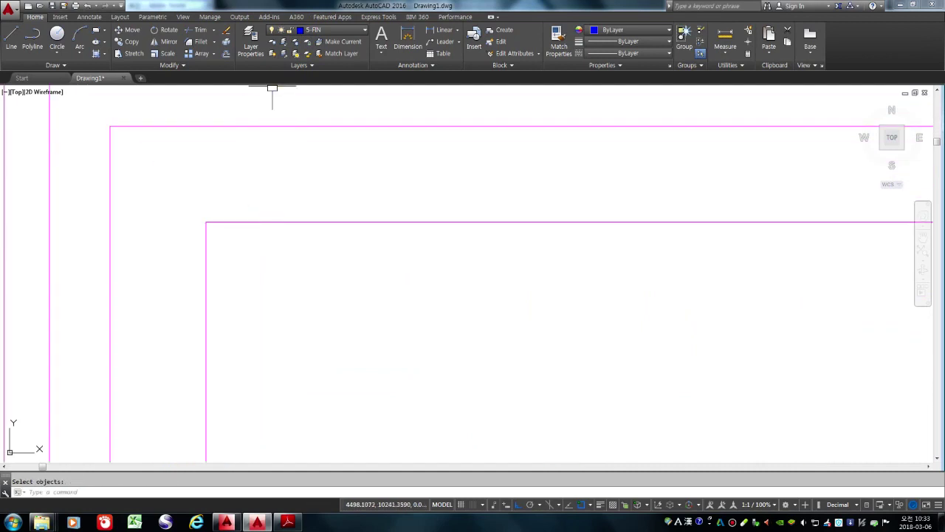
scroll(247, 203, down, 2)
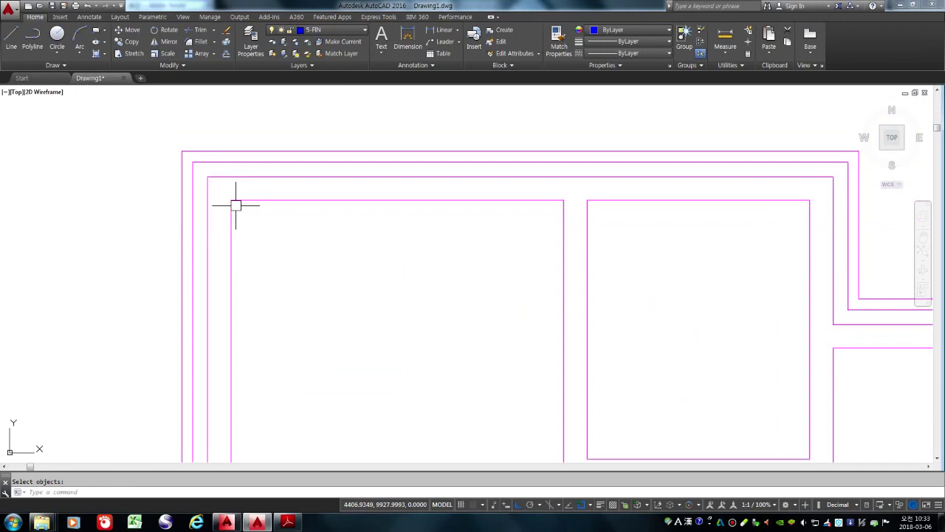
Step: Start an Offset of 20 mm that places the new objects on the current layer
text(o)
key(space)
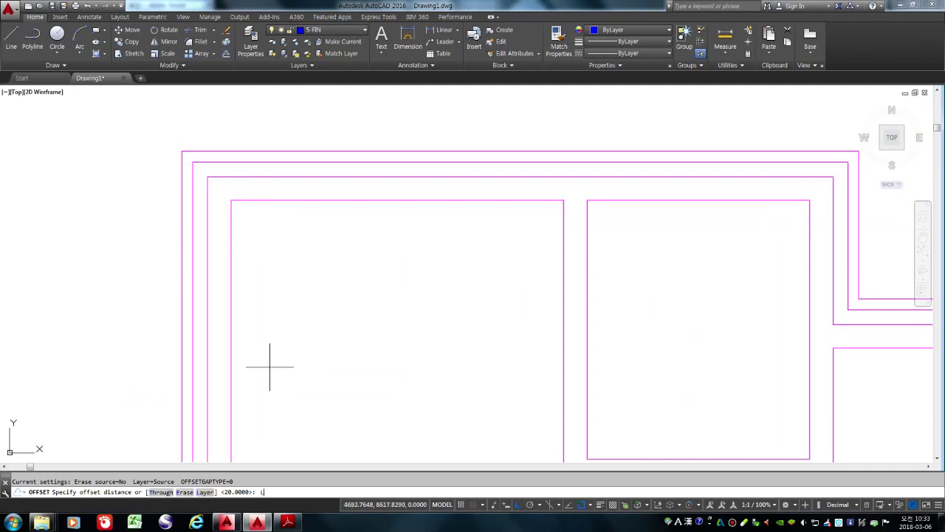
key(Return)
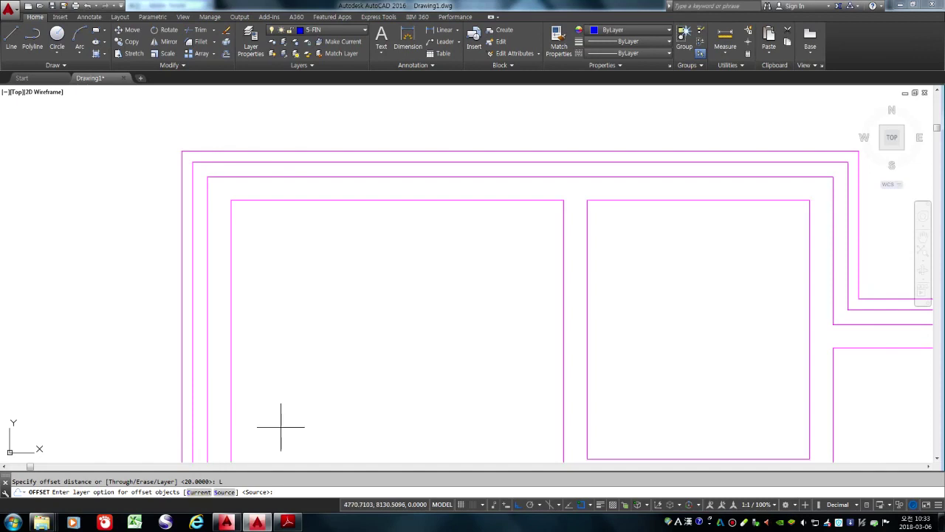
key(Return)
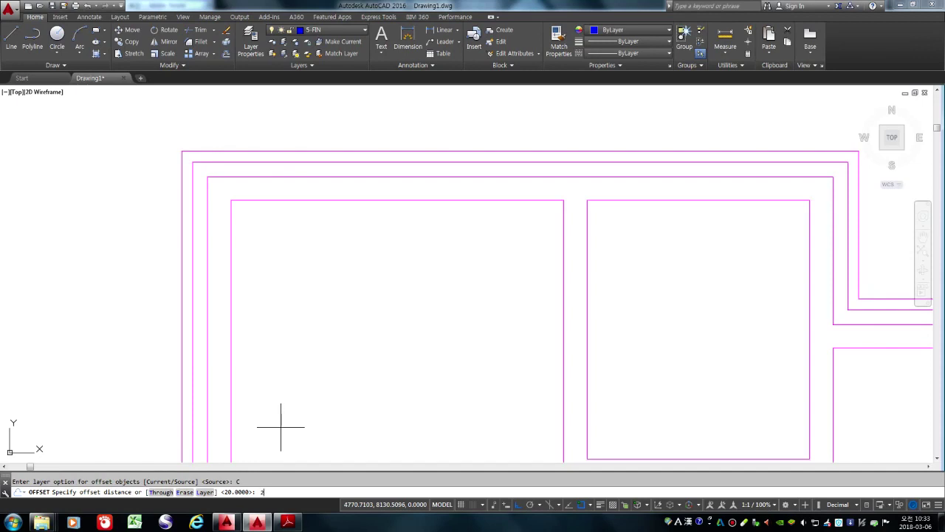
key(Return)
Step: Offset the outlines of the upper-left room, the small room beside it, the central hall and the lower-left room inward
scroll(222, 319, down, 2)
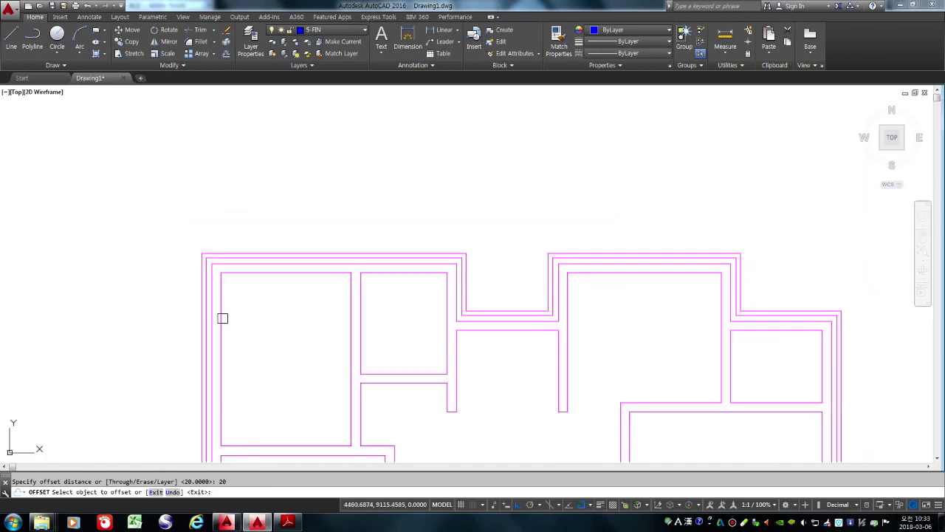
scroll(273, 438, up, 2)
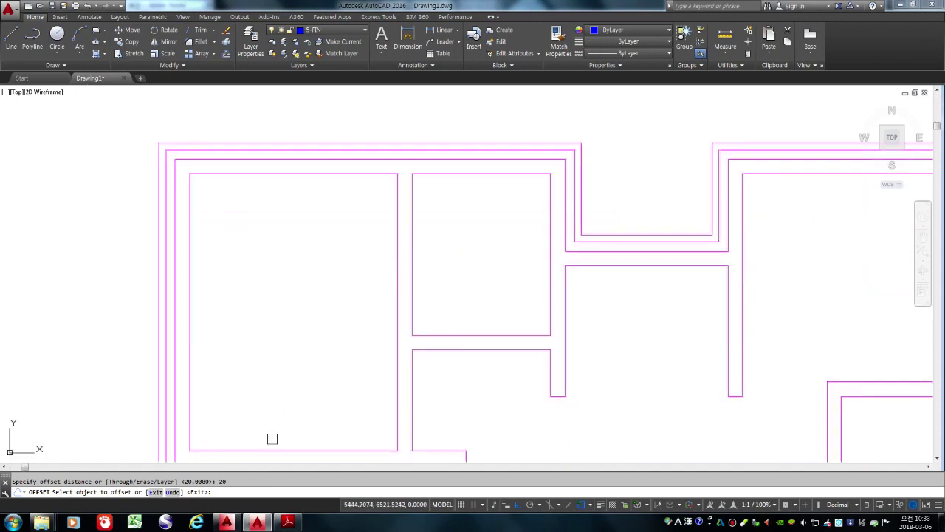
click(227, 174)
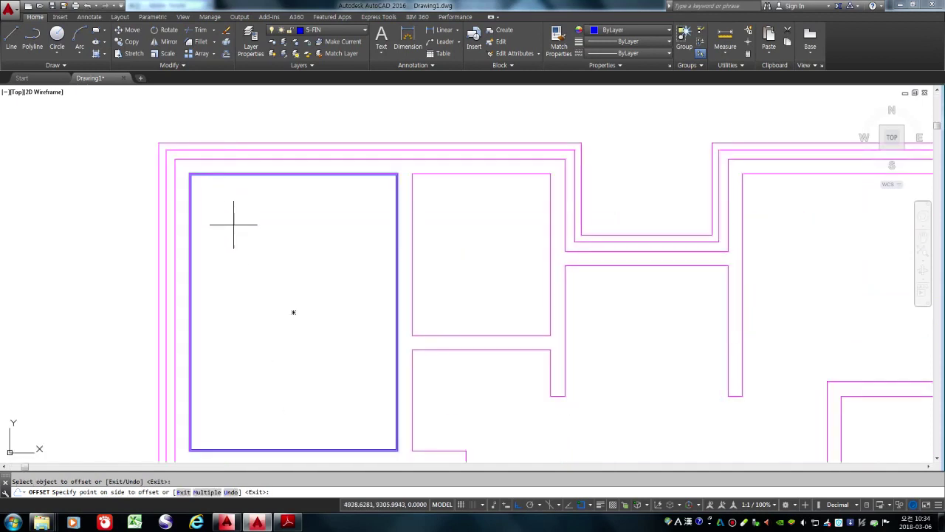
click(493, 175)
click(487, 236)
scroll(382, 259, down, 4)
scroll(387, 241, up, 2)
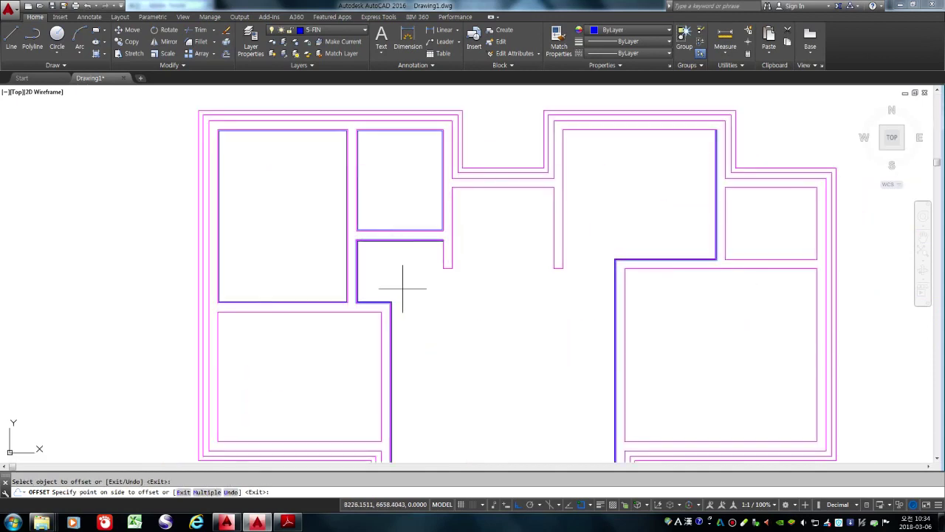
click(330, 313)
click(326, 366)
Step: Offset the entrance and kitchen wall outline, the small right-hand room and the large lower-right room inward, and end the Offset
scroll(325, 366, down, 2)
scroll(325, 360, down, 2)
click(394, 299)
click(391, 344)
scroll(512, 294, up, 4)
click(488, 294)
click(480, 320)
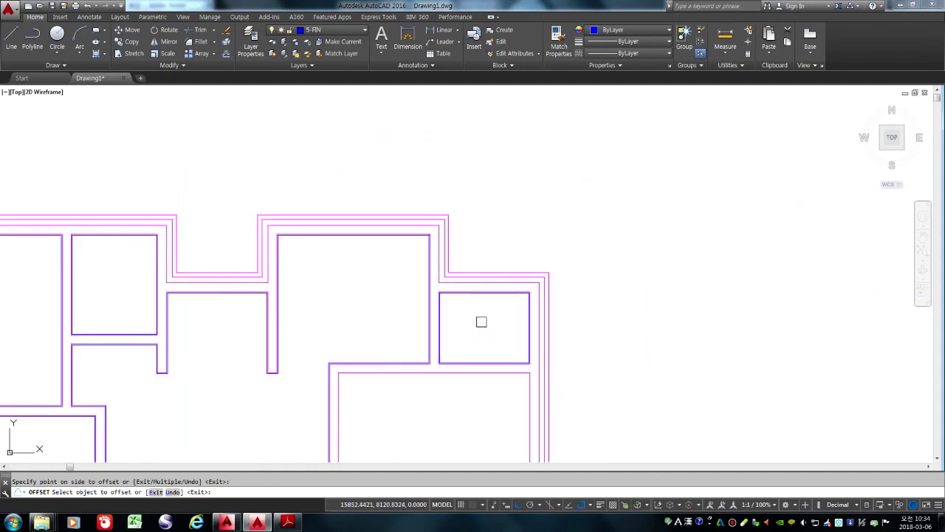
scroll(512, 288, down, 2)
click(461, 340)
click(453, 390)
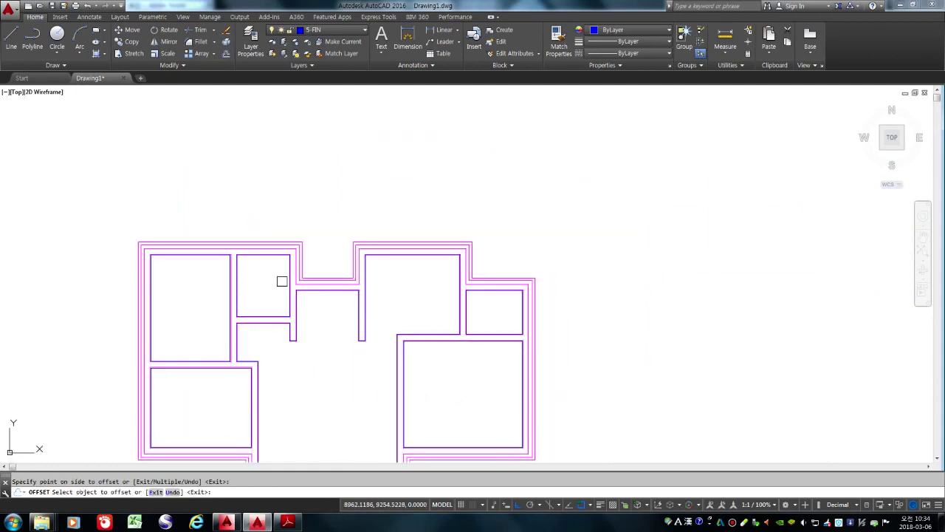
scroll(261, 337, up, 4)
key(Return)
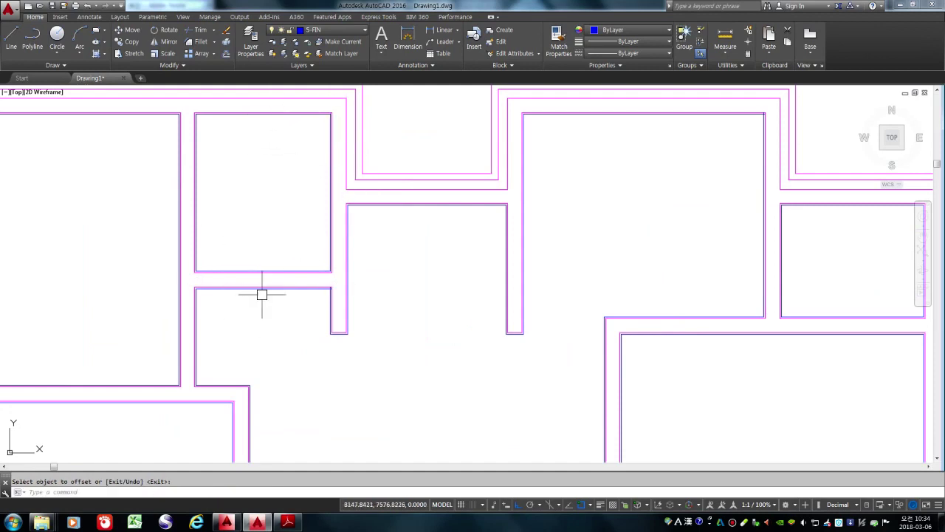
Step: Fillet the crossing finish lines into a sharp corner in the hall recess directly below the small upper room
scroll(315, 293, up, 5)
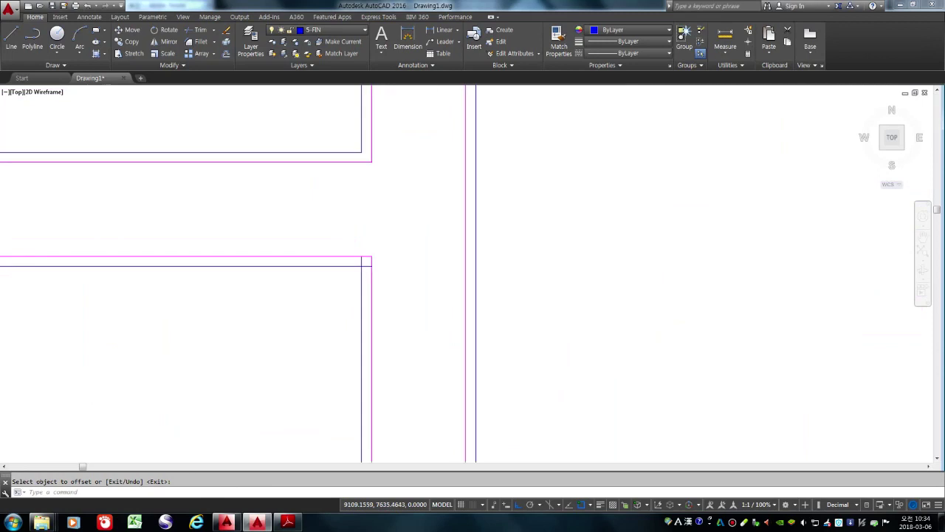
text(f)
key(Return)
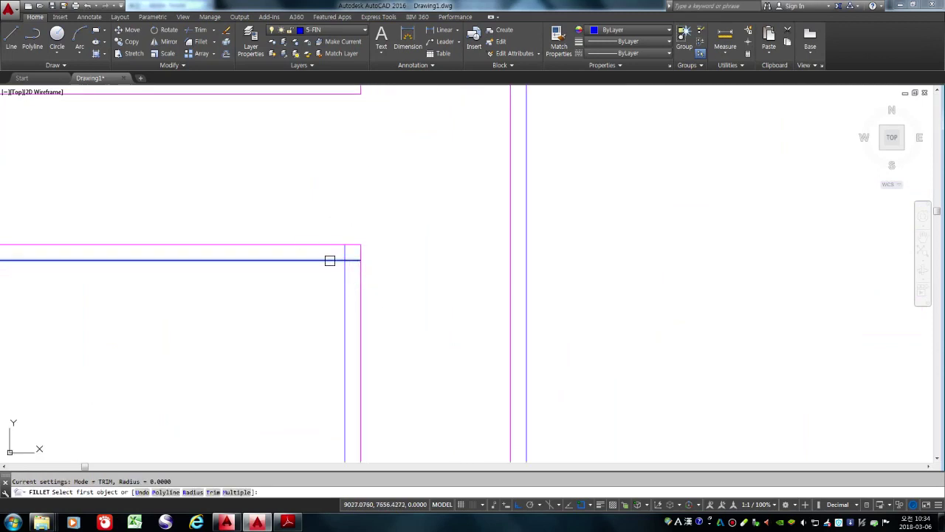
click(329, 259)
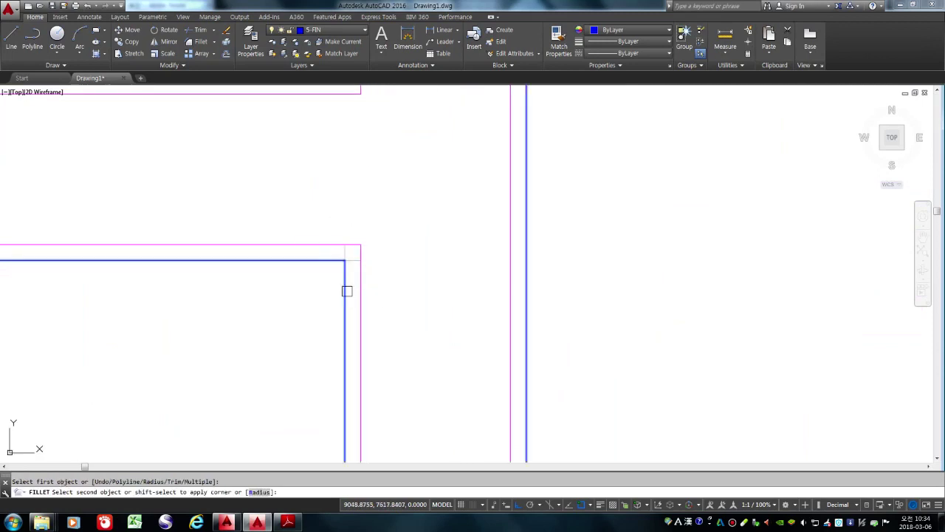
click(347, 290)
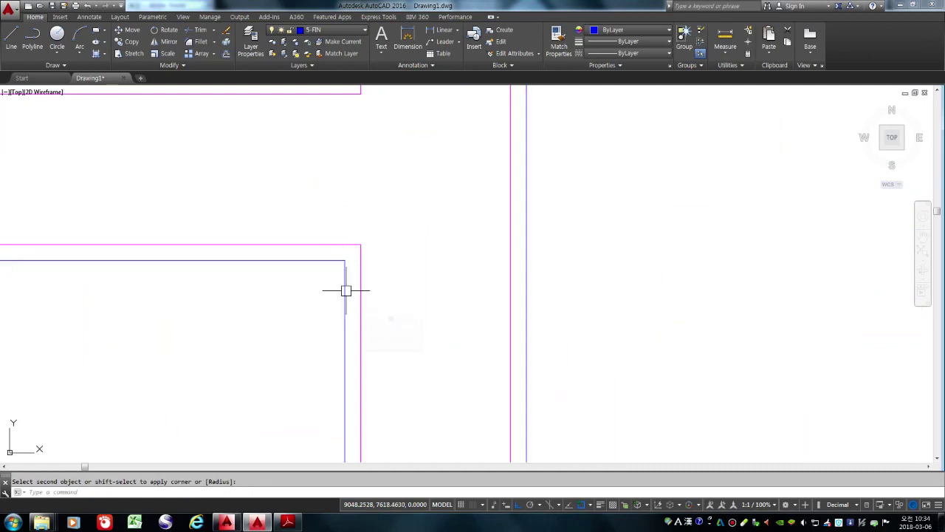
scroll(348, 290, down, 5)
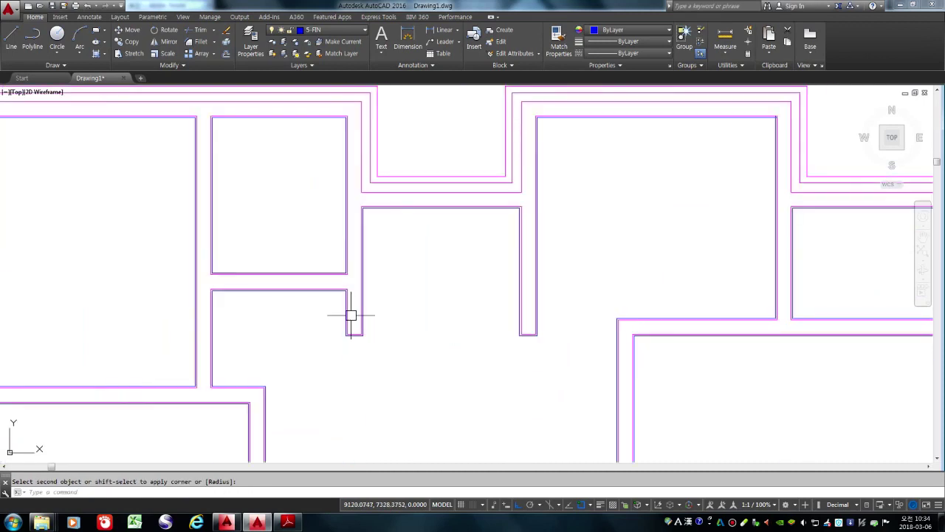
Step: Fillet the two crossing finish lines into a sharp corner at the kitchen's upper-right corner
scroll(369, 281, down, 5)
scroll(413, 254, up, 6)
scroll(364, 374, up, 3)
key(space)
click(374, 372)
click(389, 396)
scroll(613, 192, down, 3)
scroll(589, 203, down, 2)
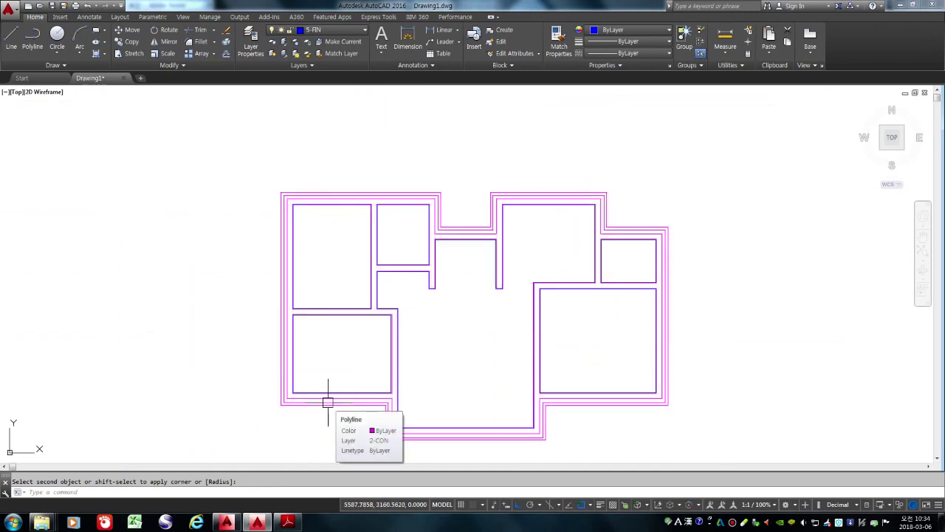
Step: Draw a horizontal line and a vertical line down from its right end in the empty area left of the plan
key(Escape)
text(l)
key(Return)
scroll(112, 324, up, 2)
click(115, 321)
click(248, 344)
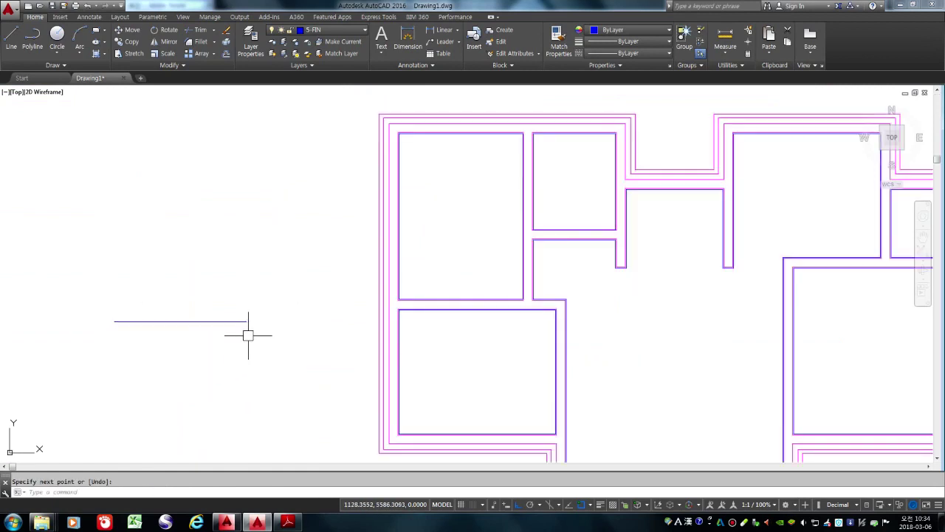
click(259, 408)
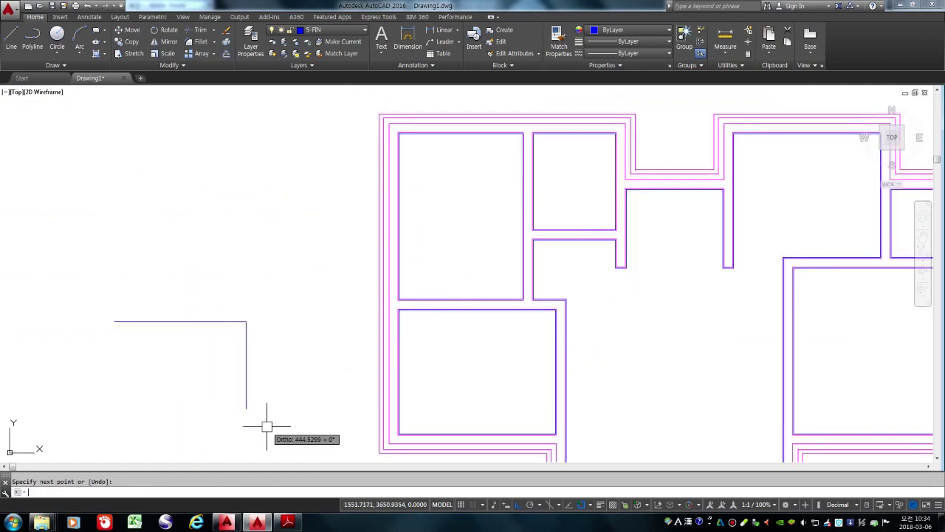
key(Return)
Step: Shorten the horizontal sample line by pulling its right endpoint back from the corner
click(211, 322)
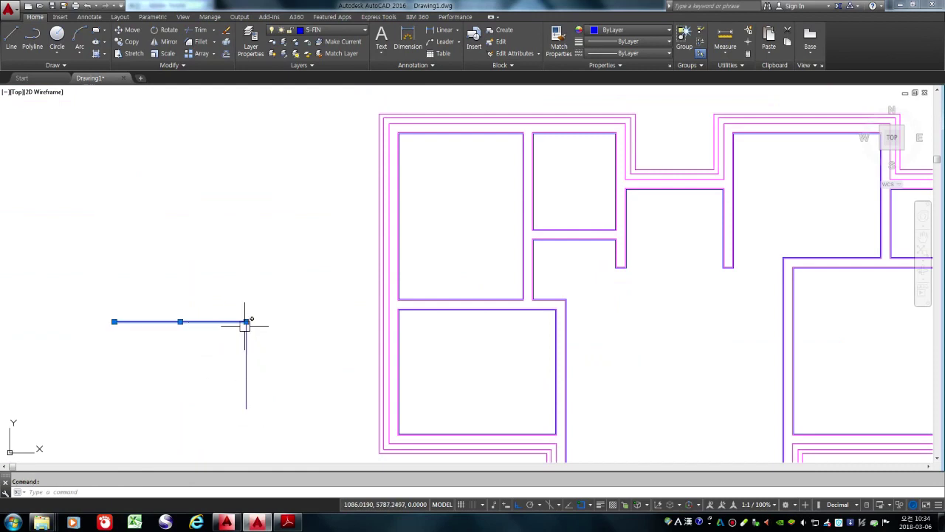
click(246, 322)
click(198, 347)
key(Escape)
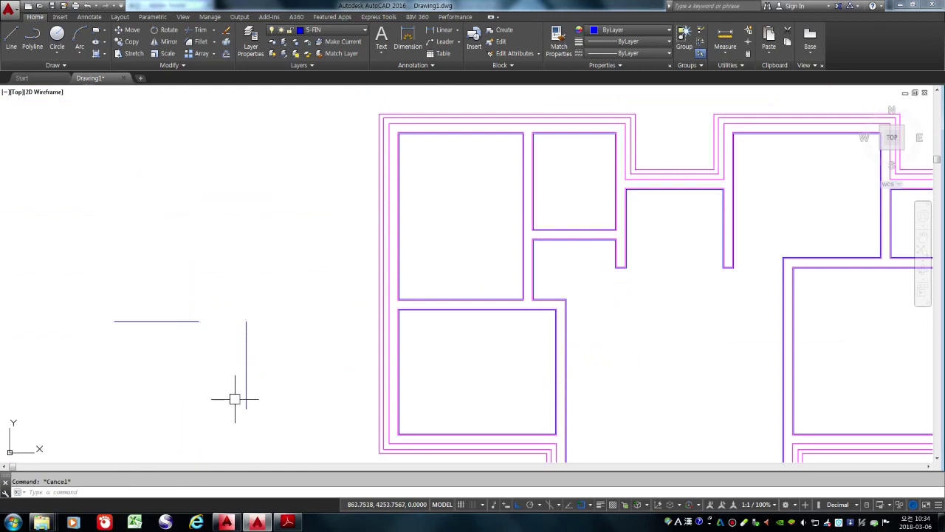
Step: Draw a line from the top of the vertical sample line leftward, overlapping the shortened horizontal line up to its midpoint
text(l)
key(Return)
click(246, 322)
click(156, 321)
key(Return)
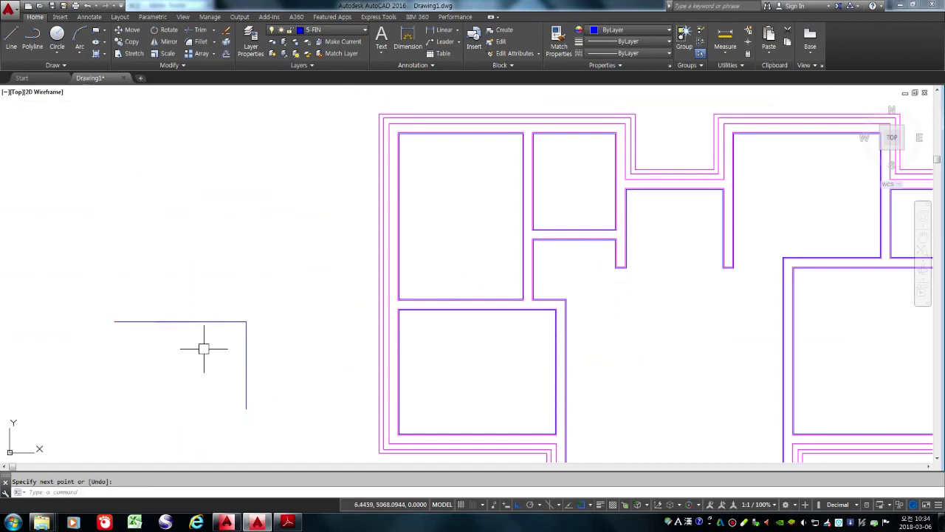
Step: Examine the extents of the two overlapping horizontal sample lines by selecting each in turn, and clear the selection
click(231, 319)
key(Escape)
click(135, 325)
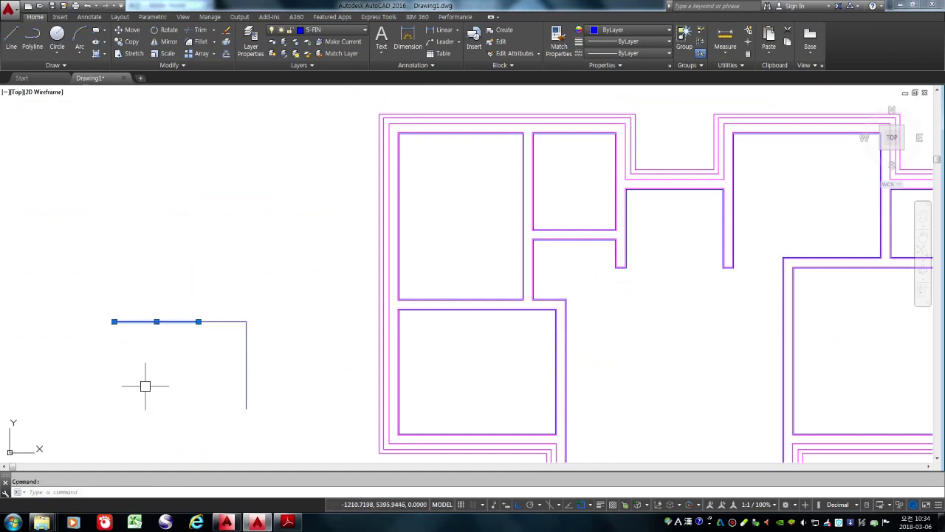
key(Escape)
click(210, 322)
key(Escape)
click(139, 322)
key(Escape)
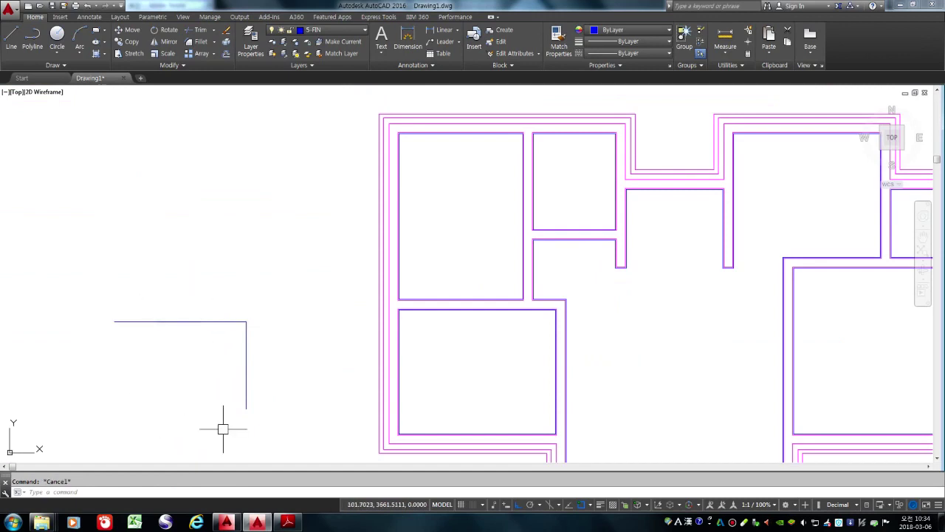
Step: Erase the three sample lines left of the plan
click(270, 436)
click(107, 279)
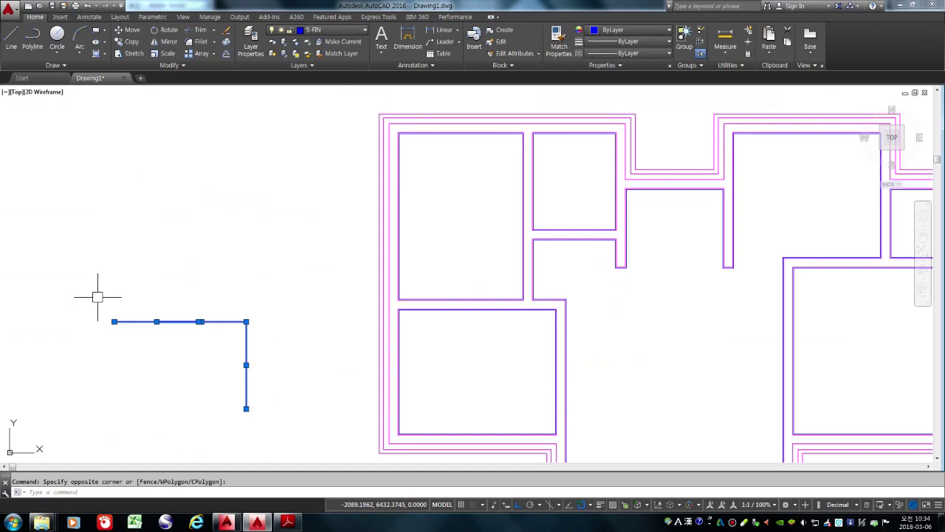
key(Delete)
scroll(218, 275, down, 5)
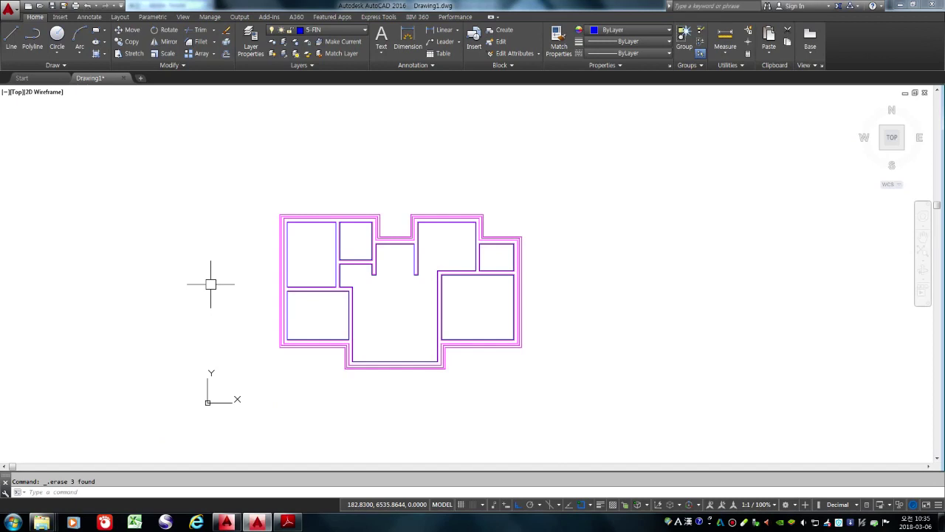
Step: Switch to the reference PDF in Adobe Reader and go back to the floor plan on page 3
click(288, 522)
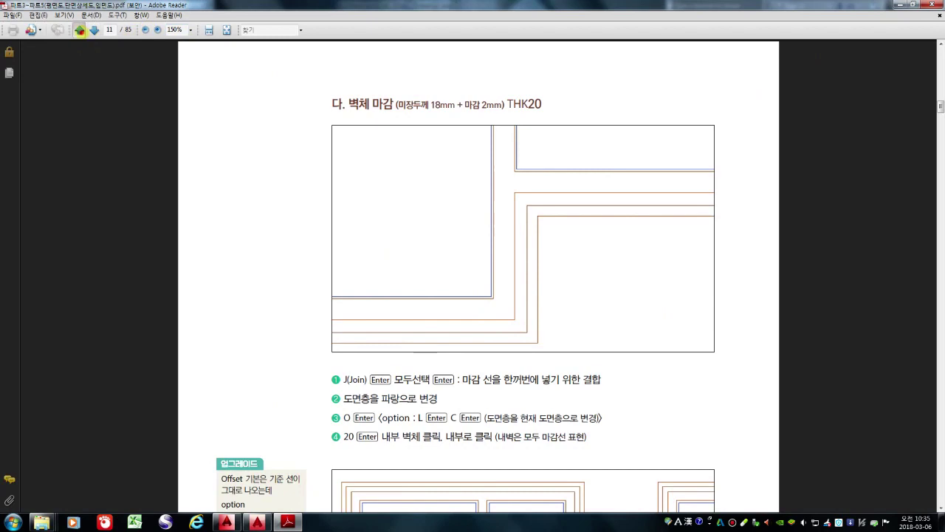
click(80, 30)
click(80, 30)
click(79, 30)
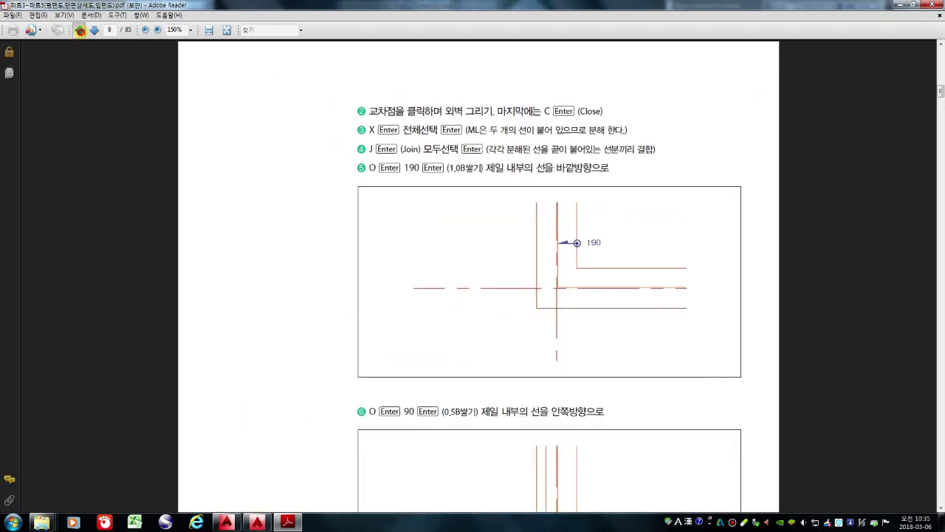
click(80, 29)
click(80, 30)
click(80, 30)
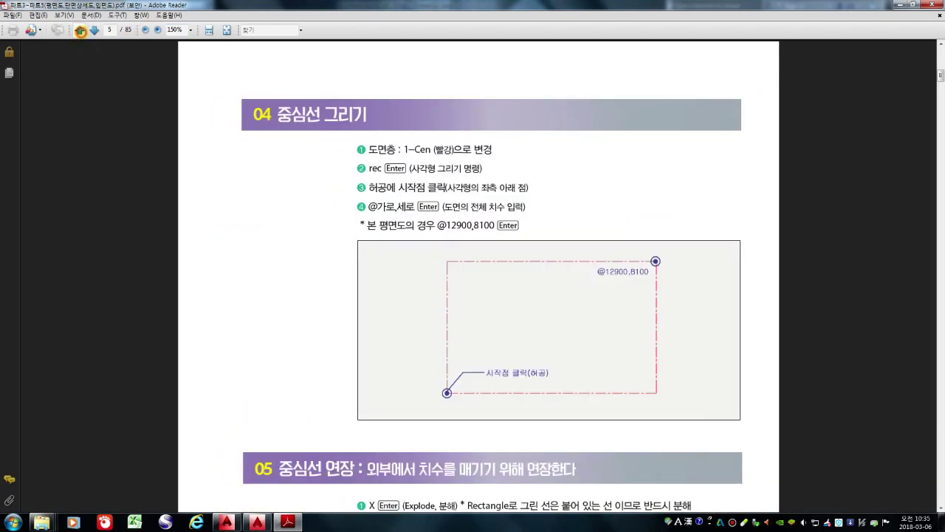
click(80, 30)
click(80, 29)
click(80, 30)
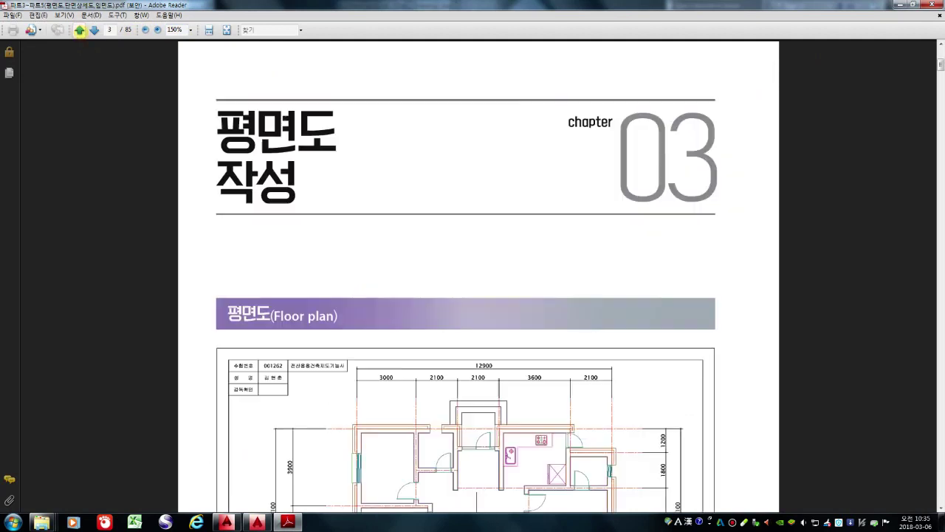
Step: Enlarge the reference floor plan drawing and examine its walls, openings and dimensions
scroll(675, 363, down, 5)
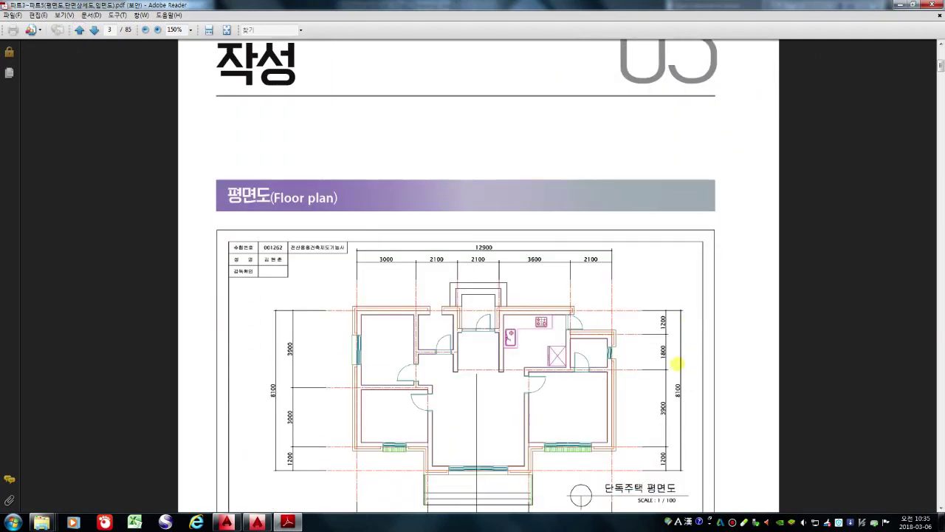
scroll(632, 362, down, 1)
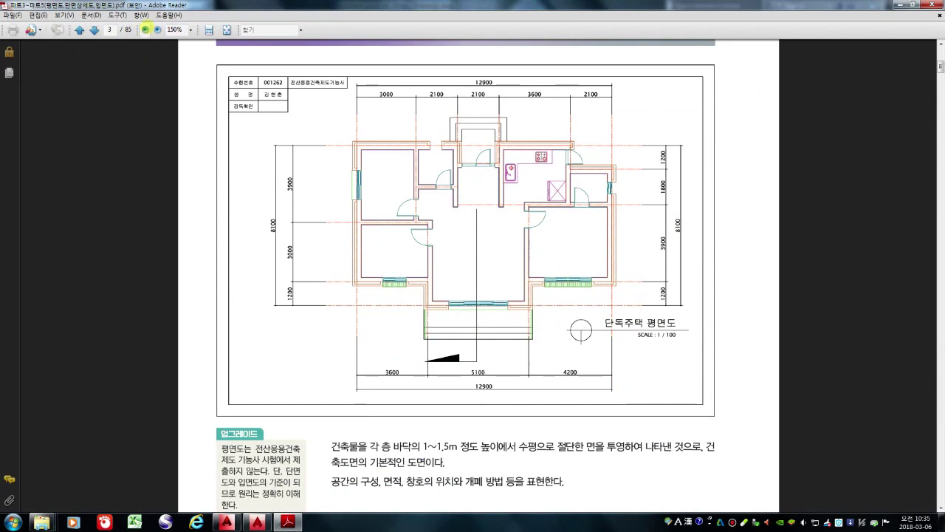
click(157, 30)
click(158, 30)
scroll(393, 182, down, 3)
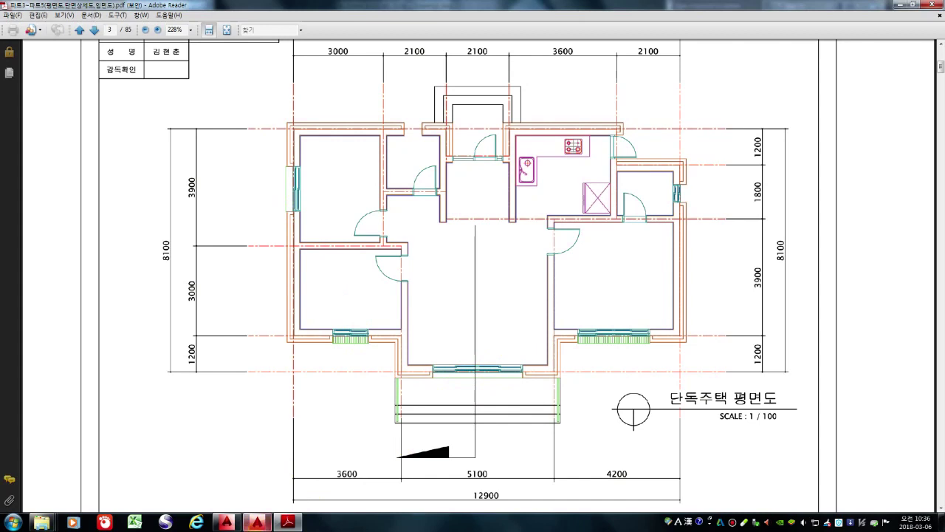
Step: Switch back to the AutoCAD drawing and make 2-CON the current layer
mouse_move(257, 522)
click(263, 488)
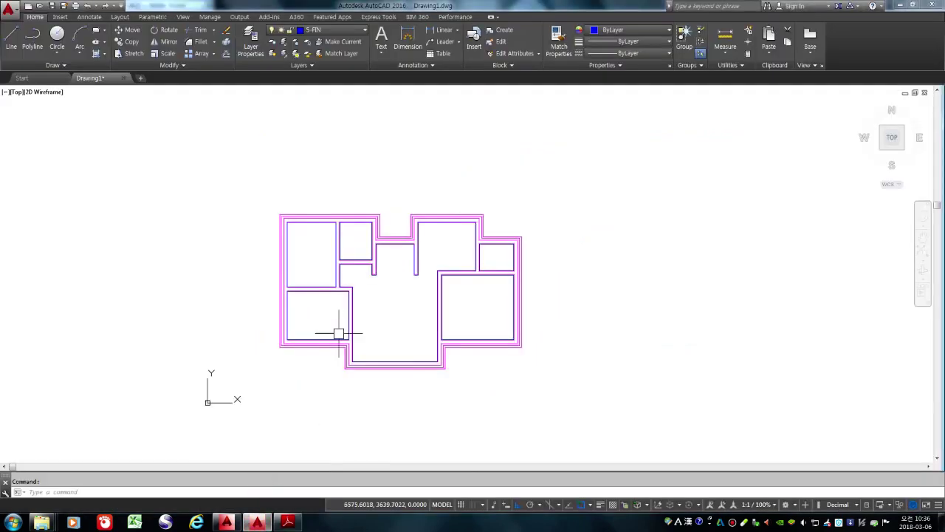
scroll(362, 345, up, 4)
scroll(312, 280, down, 2)
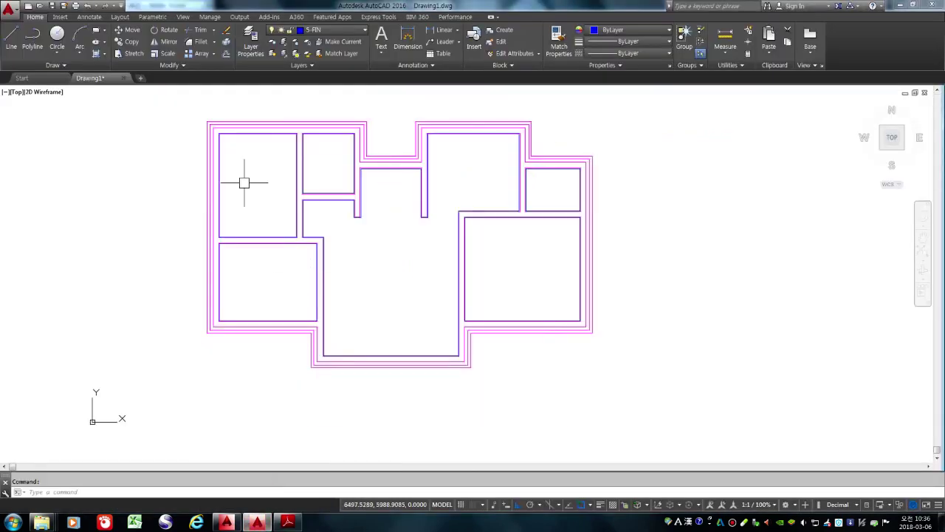
click(328, 31)
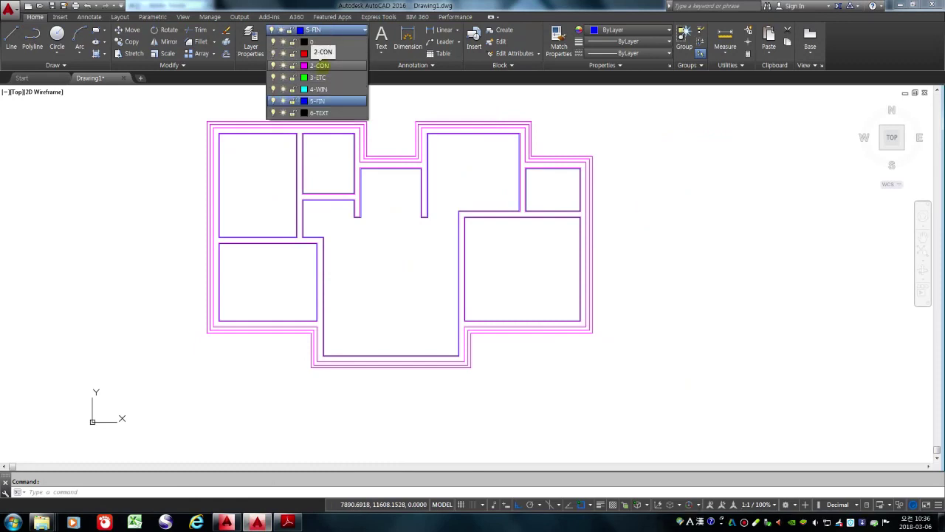
click(319, 65)
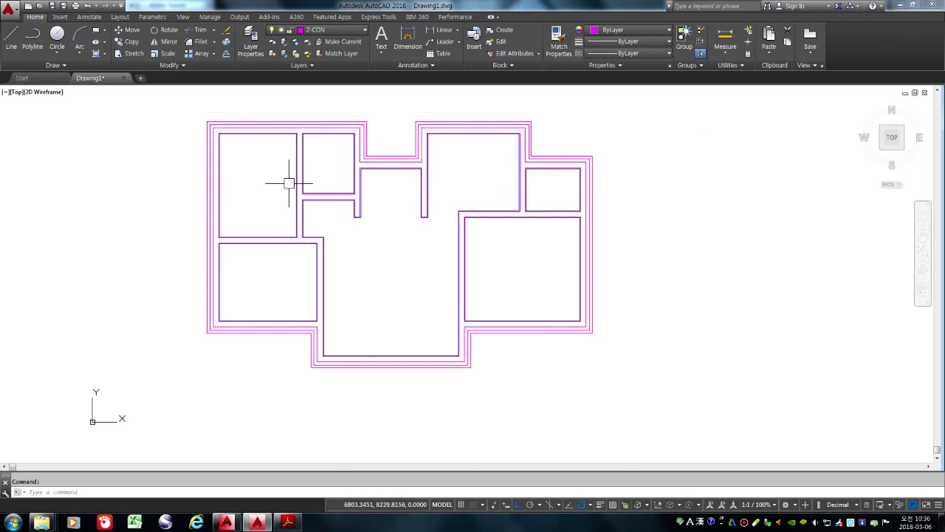
Step: Explode all wall and finish outlines of the plan, and check the lower-left room's upper wall line by selecting it alone
scroll(368, 303, down, 2)
text(x)
key(Return)
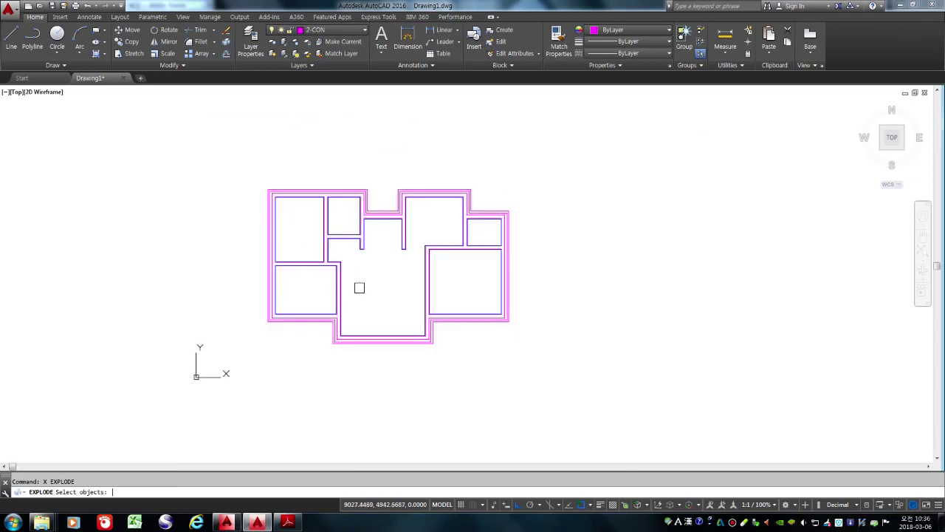
click(222, 151)
click(590, 402)
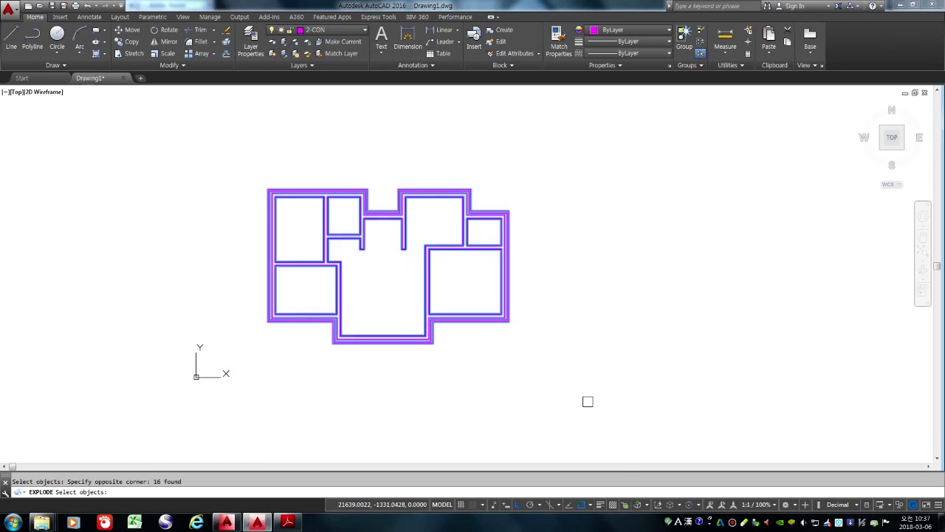
key(Return)
scroll(316, 293, up, 2)
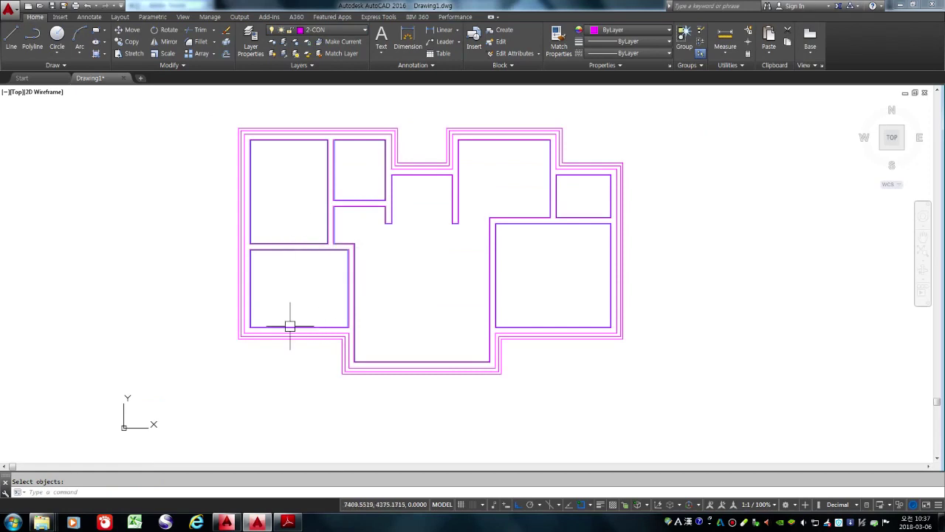
scroll(321, 280, up, 6)
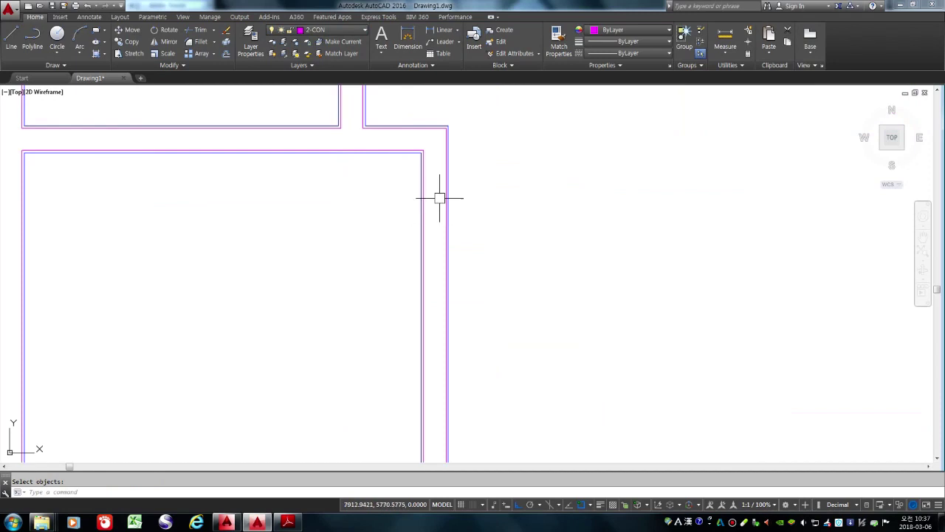
scroll(395, 144, up, 2)
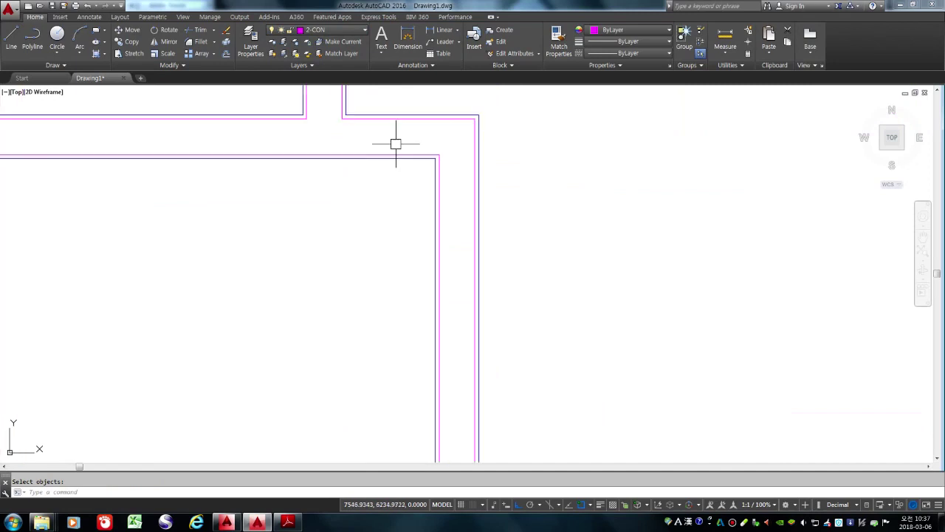
click(395, 156)
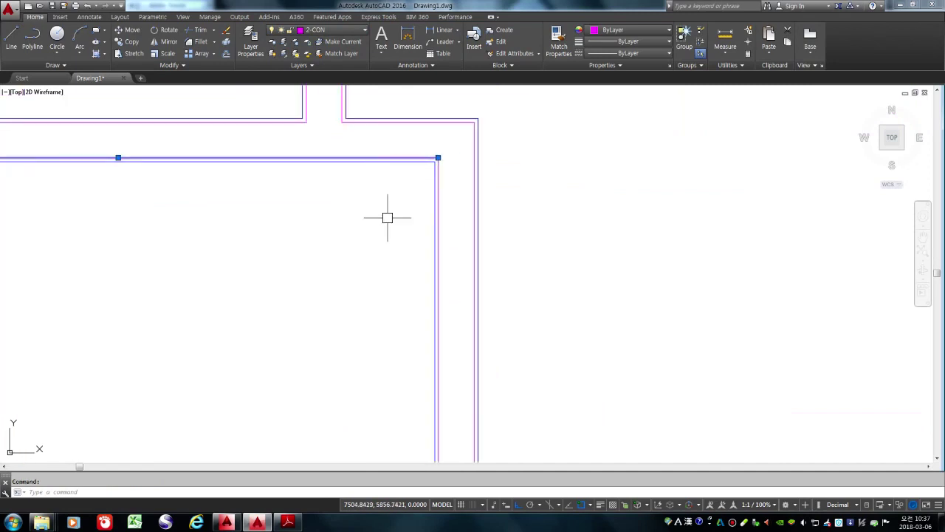
key(Escape)
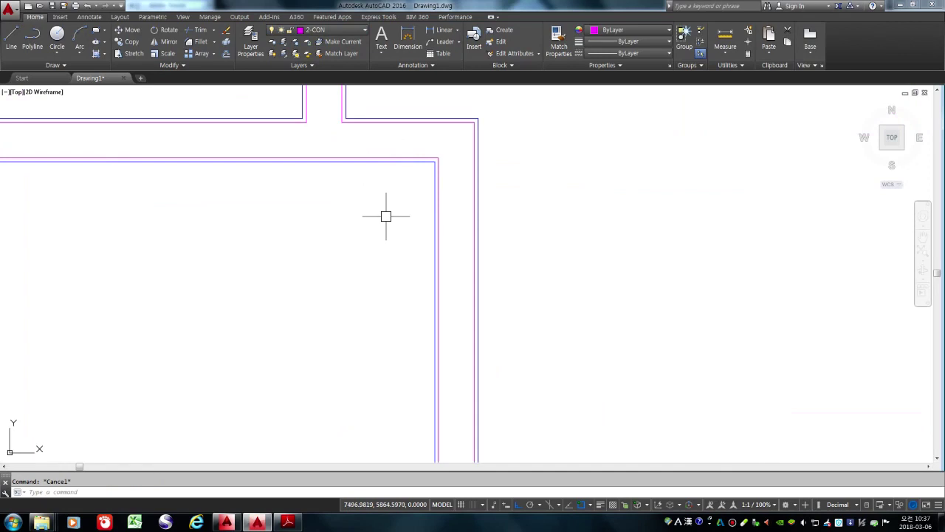
Step: Offset the lower-left room's upper wall line 200 mm downward into the room
text(o)
key(Return)
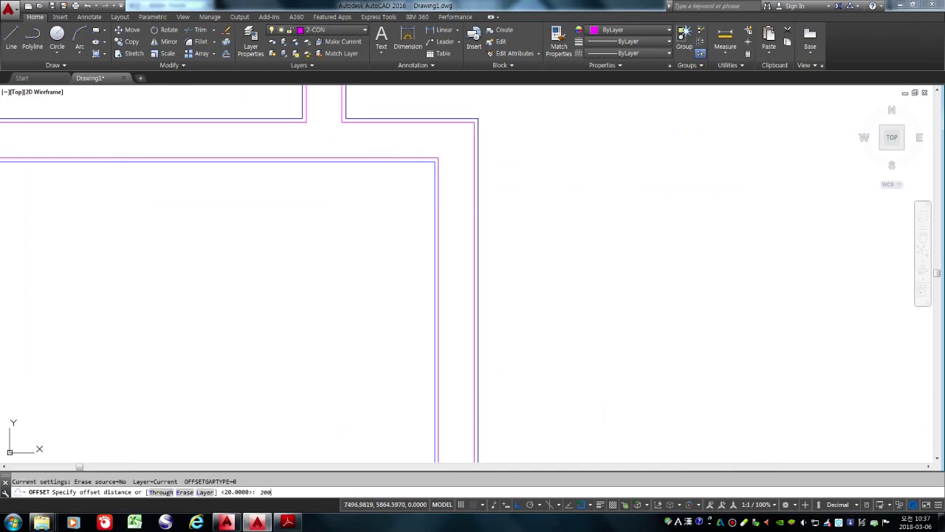
text(200)
key(Return)
scroll(418, 190, up, 2)
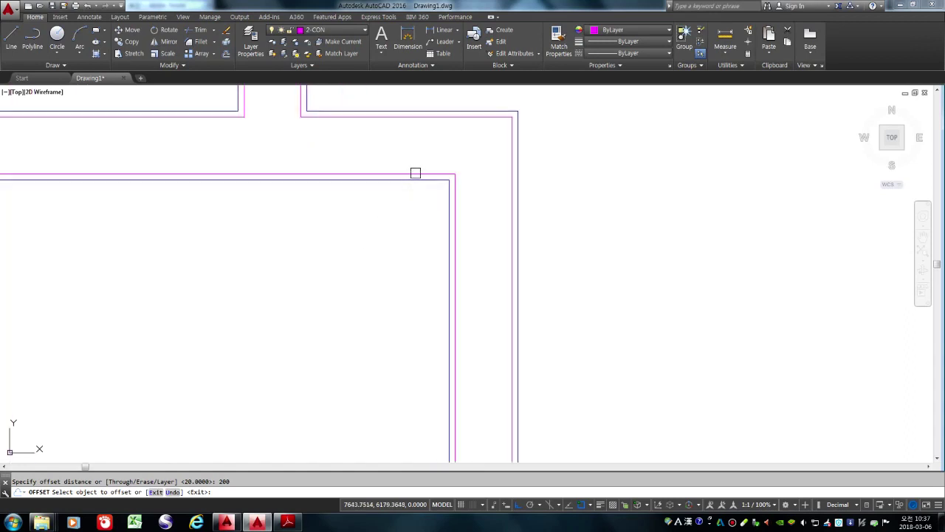
click(415, 173)
scroll(415, 173, down, 2)
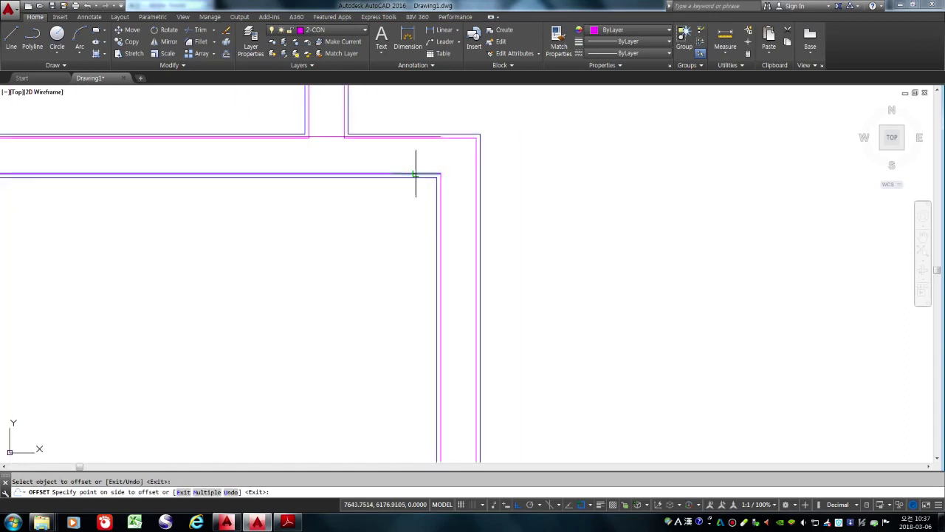
click(384, 279)
key(Return)
scroll(382, 272, down, 2)
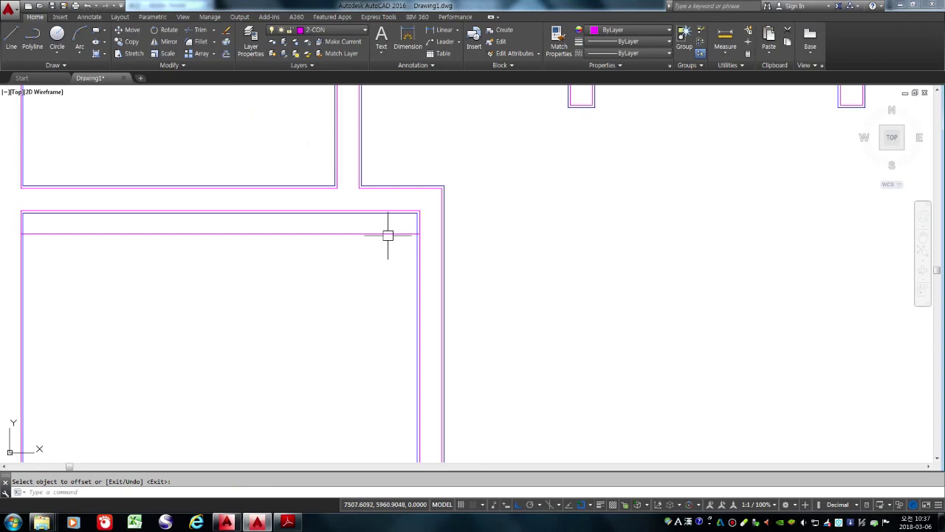
Step: Offset the new horizontal line in the lower-left room 900 mm downward for the door width
text(o)
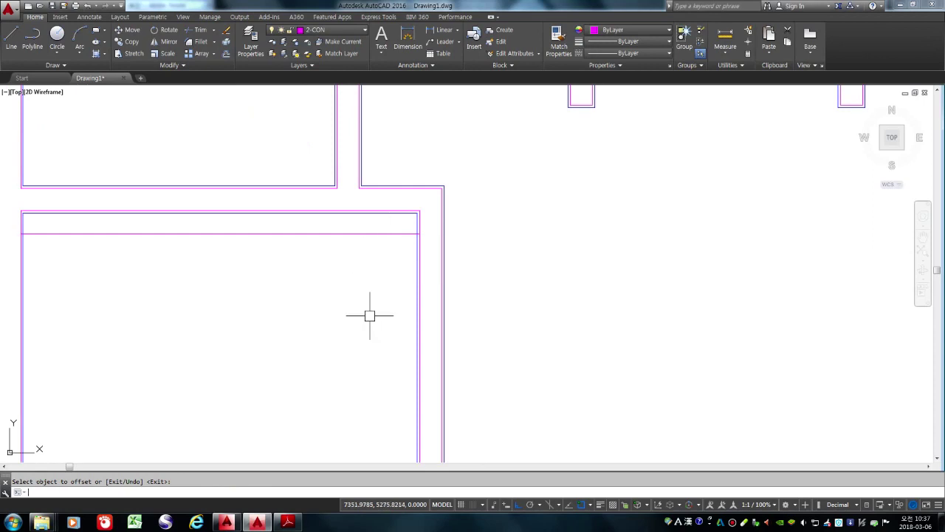
key(Return)
text(900)
key(Return)
click(397, 233)
click(360, 340)
key(Return)
scroll(302, 212, down, 2)
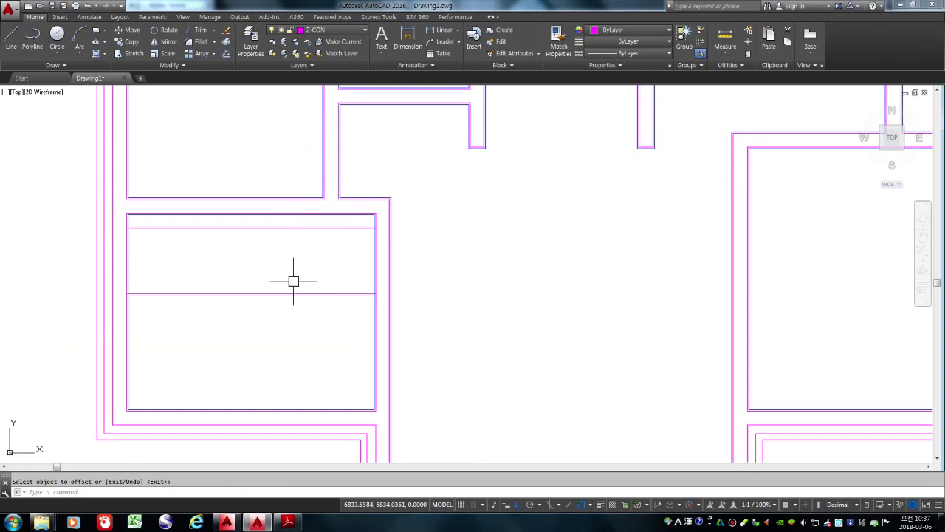
Step: Move the two horizontal offset lines to the right so they cross the lower-left room's right-hand wall
key(Escape)
text(m)
key(Return)
click(323, 316)
click(285, 224)
key(Return)
click(460, 281)
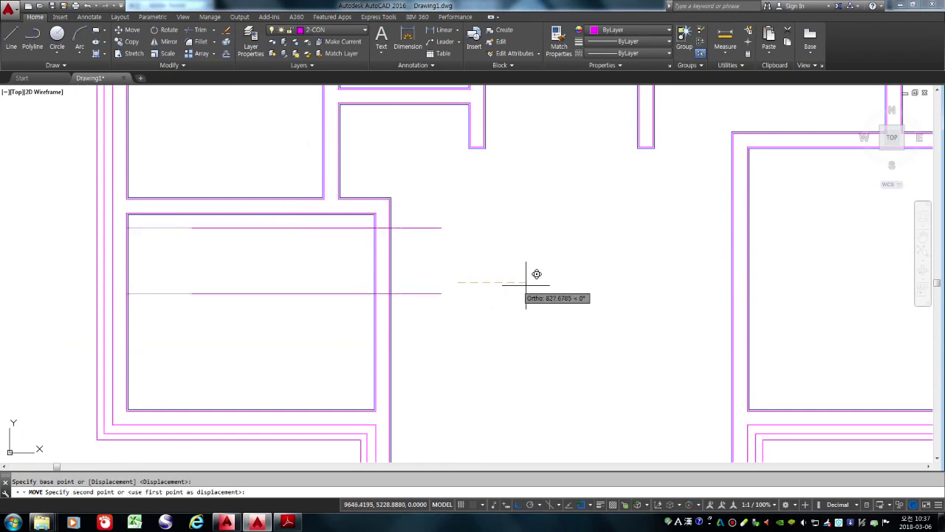
click(574, 283)
scroll(340, 240, up, 2)
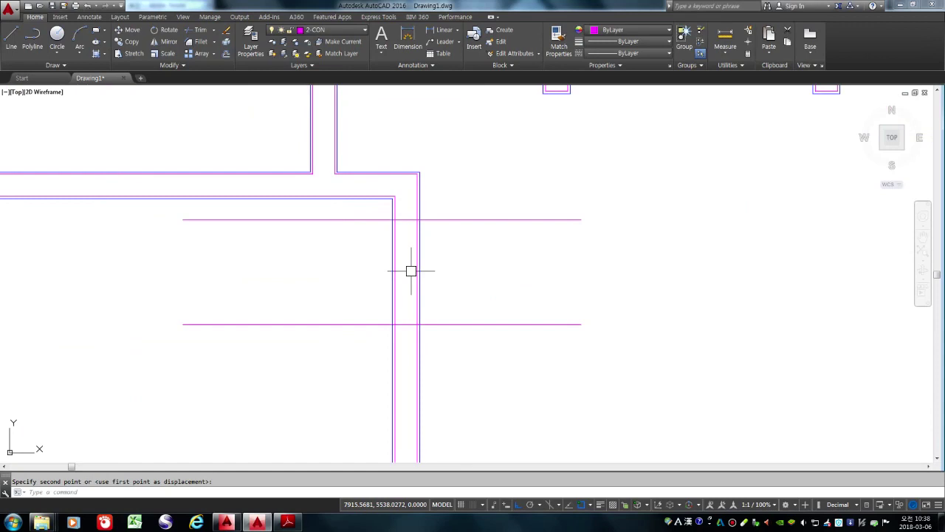
Step: Trim the wall lines between the two crossing lines and their outer ends to cut the lower-left room's door opening
scroll(343, 275, down, 2)
text(tr)
key(Return)
click(438, 285)
click(399, 275)
click(495, 342)
click(468, 198)
click(331, 329)
click(319, 233)
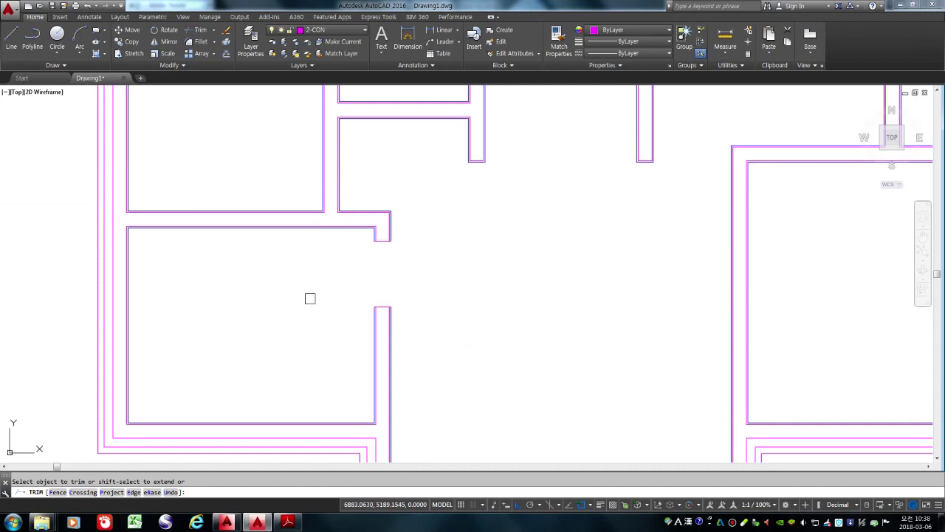
Step: Trim the stubs of both jamb lines between the 2-CON wall lines and the finish lines at the door opening
scroll(381, 225, up, 5)
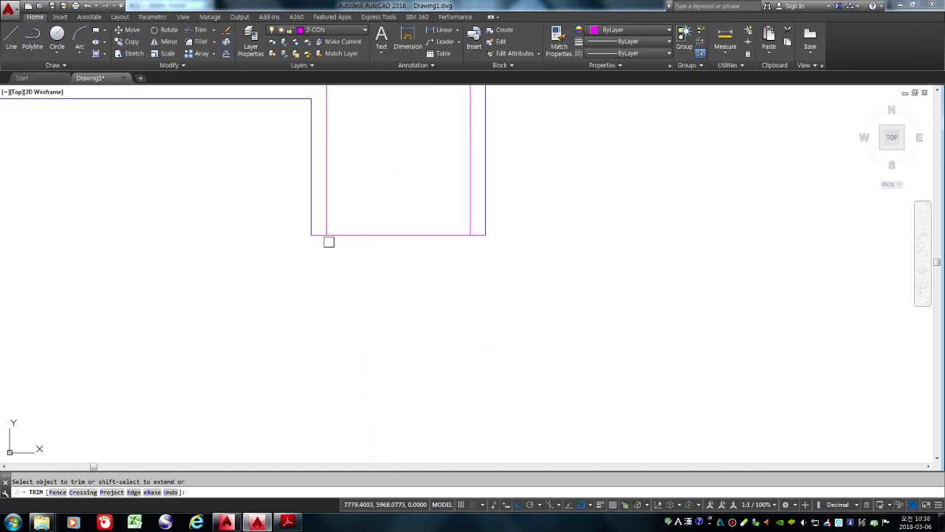
scroll(340, 187, down, 3)
scroll(335, 279, down, 2)
scroll(370, 315, up, 3)
scroll(370, 315, up, 5)
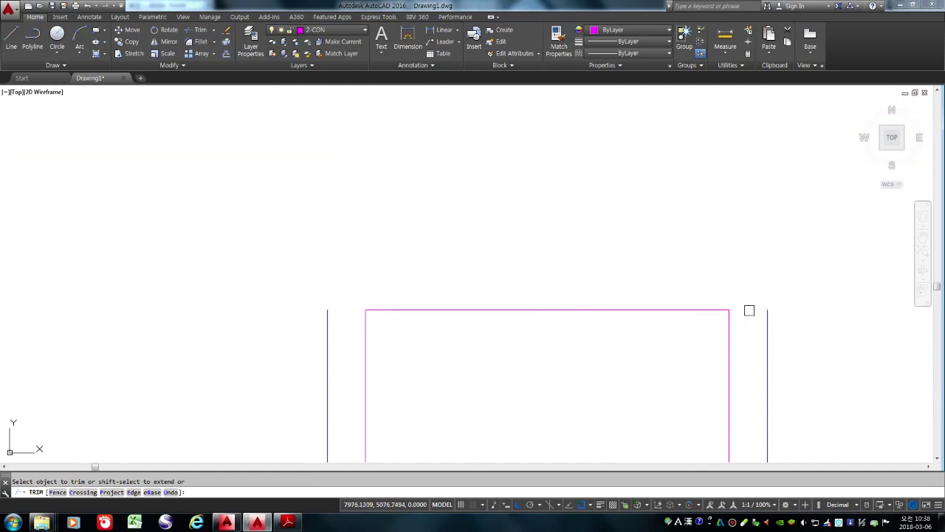
key(Return)
Step: Examine both trimmed jamb ends, and check the next door's position in the reference PDF in Adobe Reader before returning to AutoCAD
scroll(344, 333, down, 5)
scroll(363, 291, up, 6)
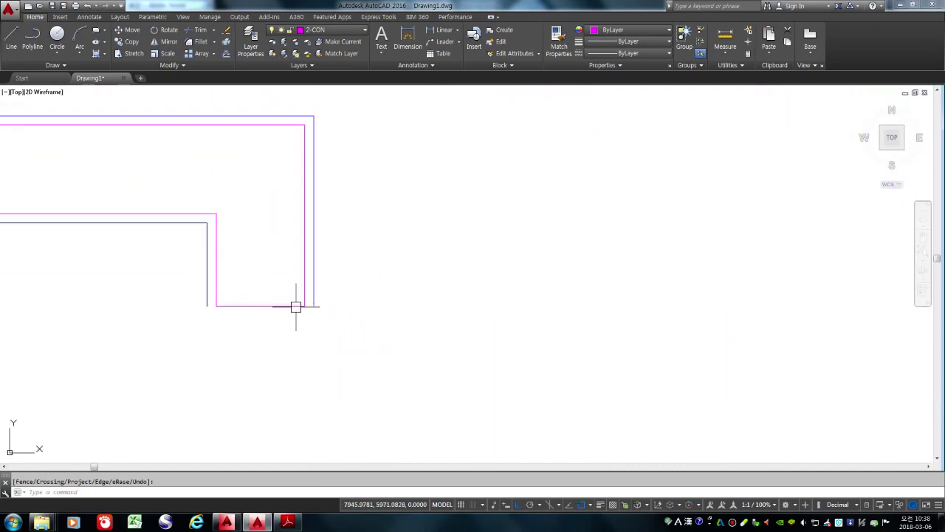
scroll(310, 310, up, 4)
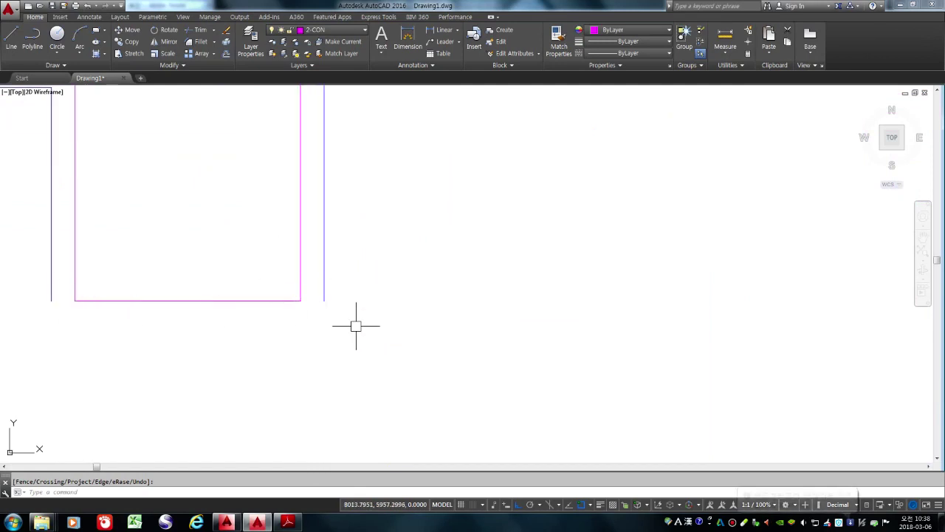
scroll(322, 244, down, 8)
scroll(299, 324, up, 10)
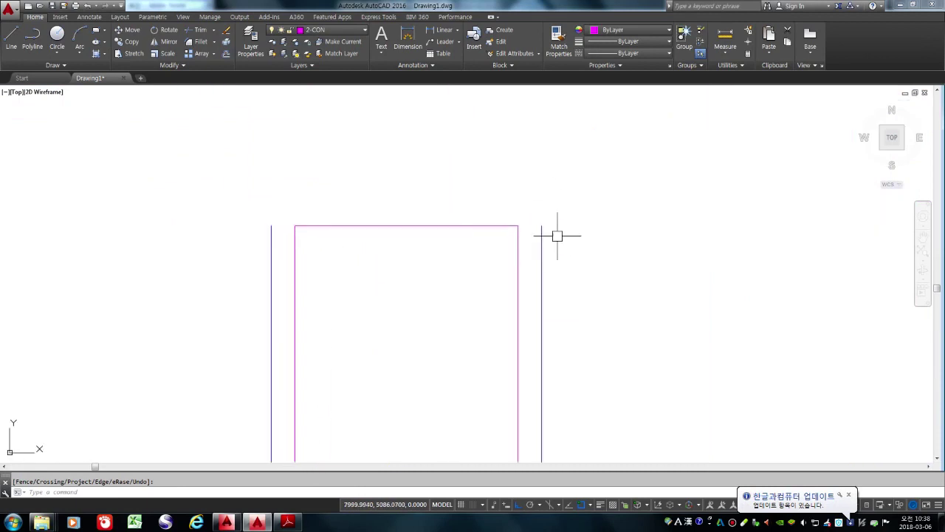
scroll(387, 312, down, 5)
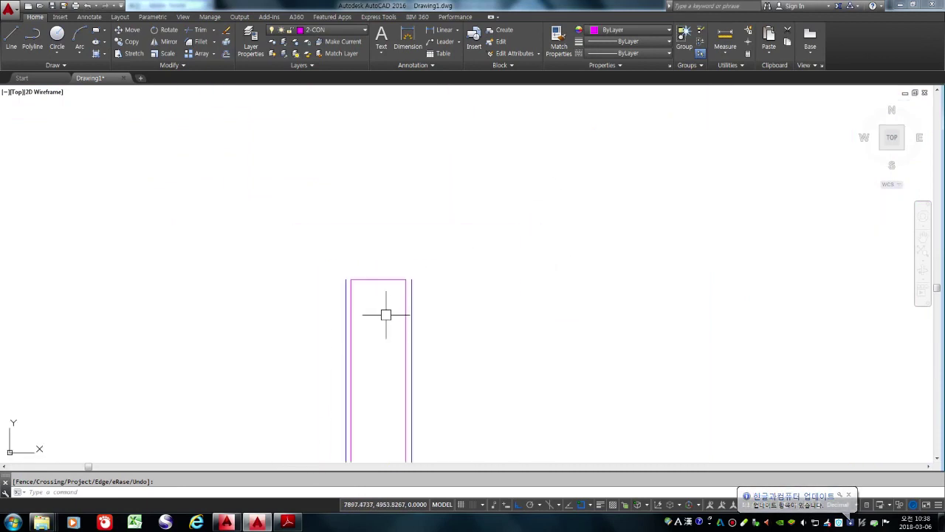
click(287, 522)
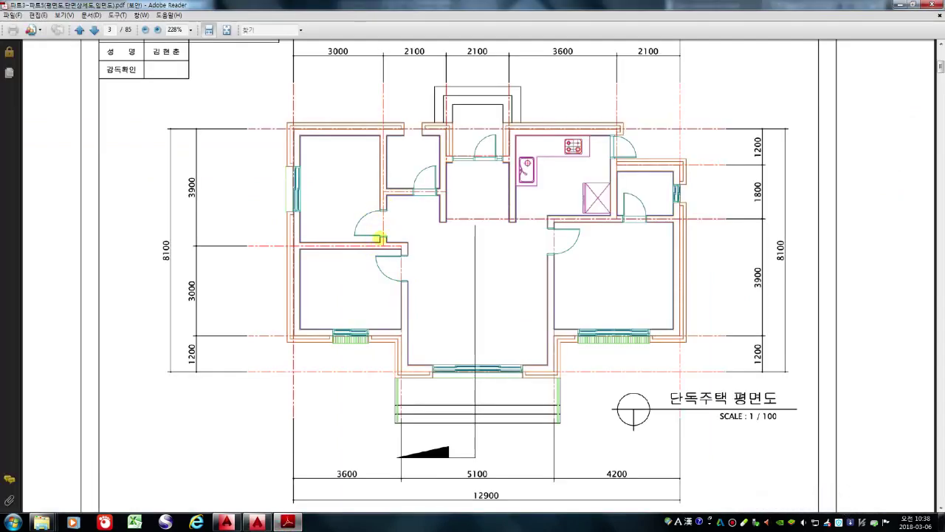
click(257, 522)
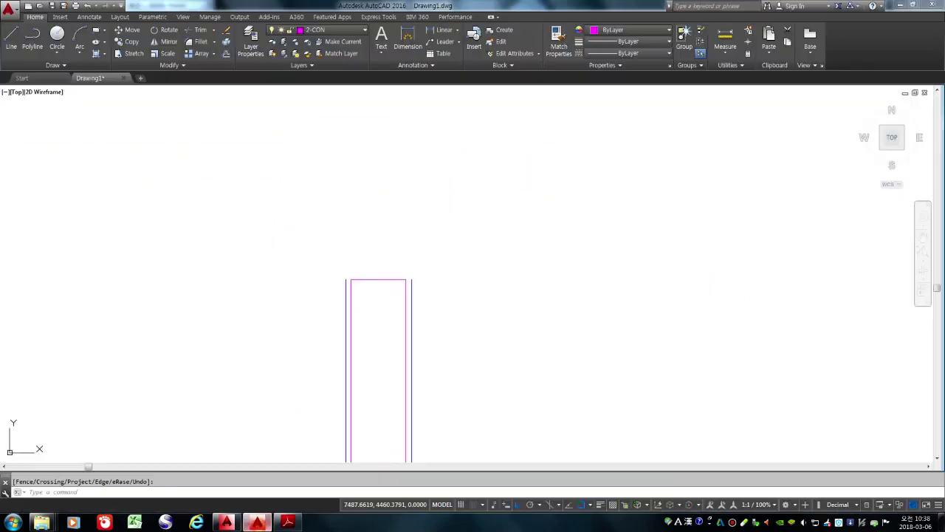
Step: Offset the upper-left room's lower wall line 200 mm upward into the room
scroll(369, 325, down, 4)
scroll(372, 343, up, 5)
text(o)
key(Return)
text(20)
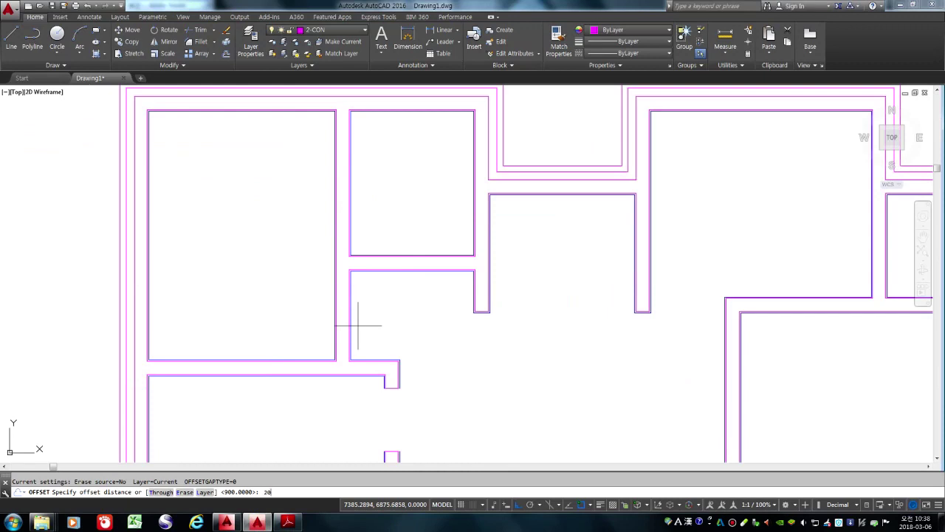
key(Return)
scroll(325, 361, up, 6)
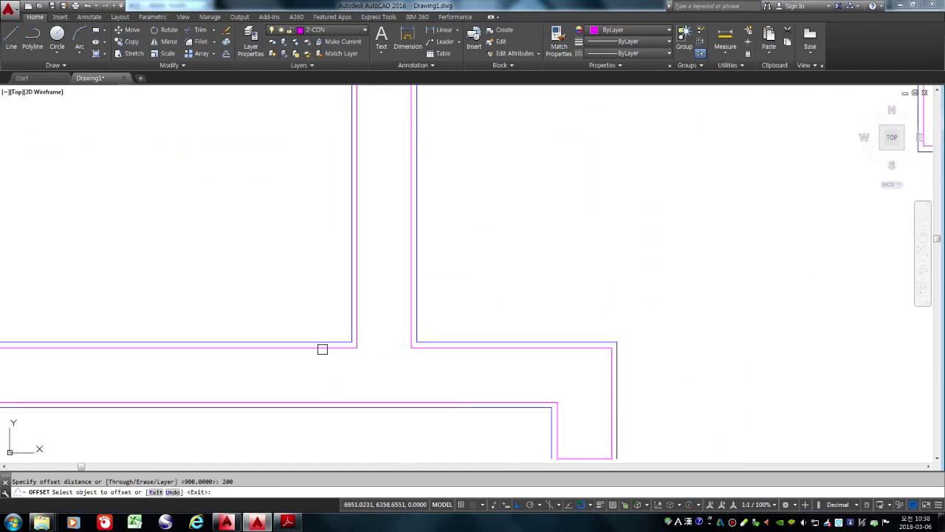
click(320, 348)
scroll(321, 348, down, 4)
click(299, 294)
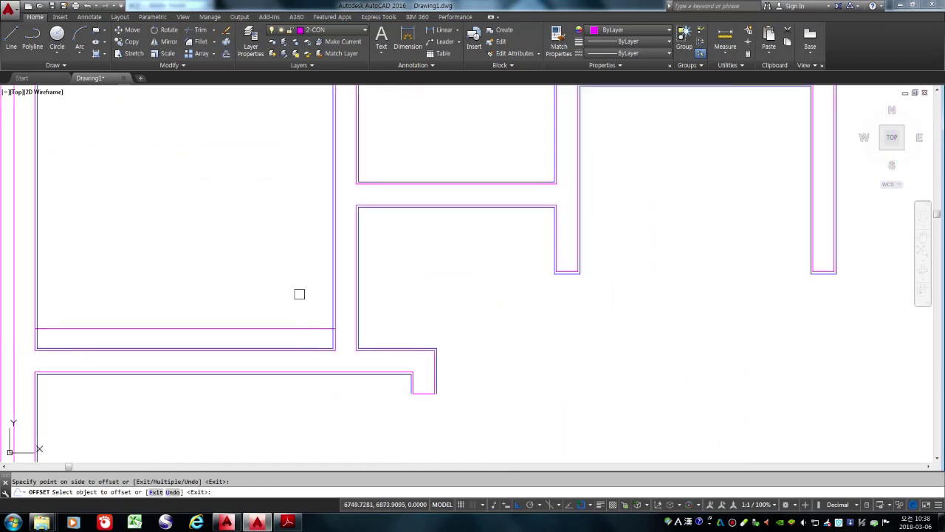
key(Return)
Step: Offset the new horizontal line in the upper-left room 900 mm upward for the door width
key(Return)
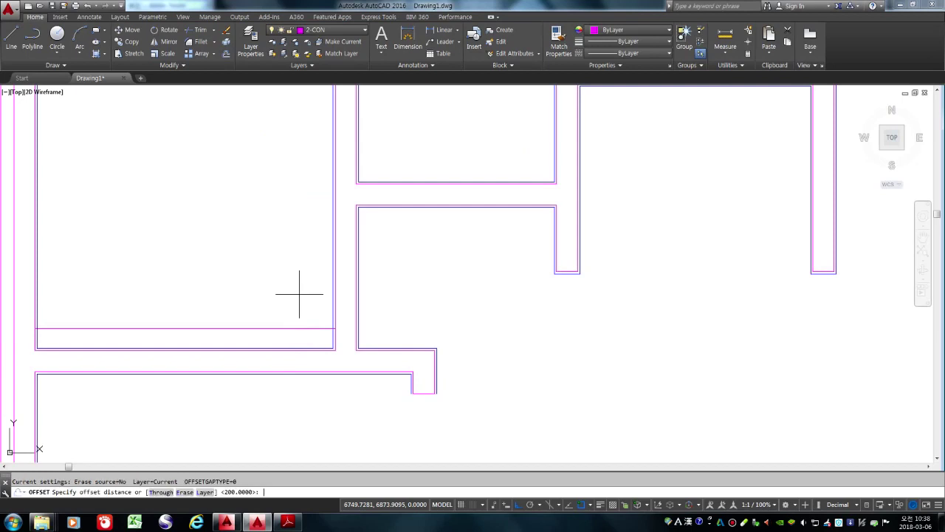
key(Return)
scroll(332, 337, down, 2)
click(322, 334)
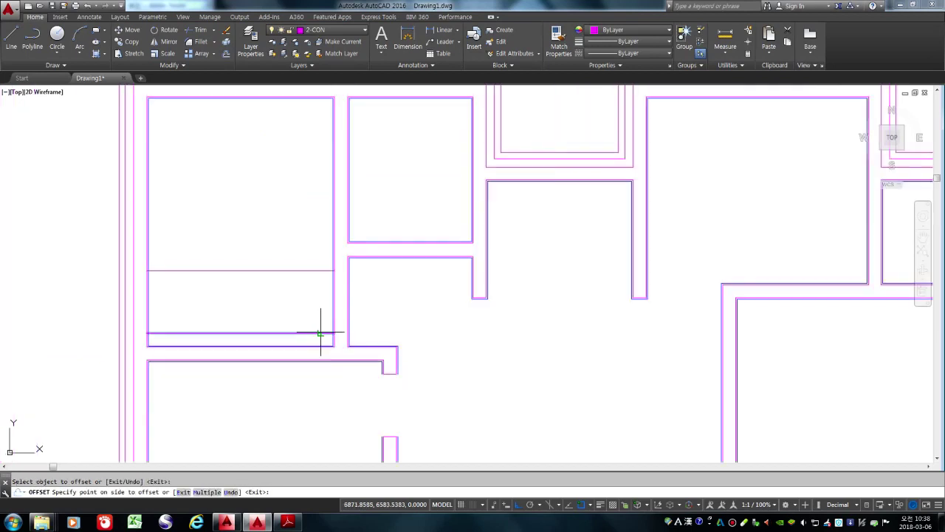
click(301, 269)
key(Return)
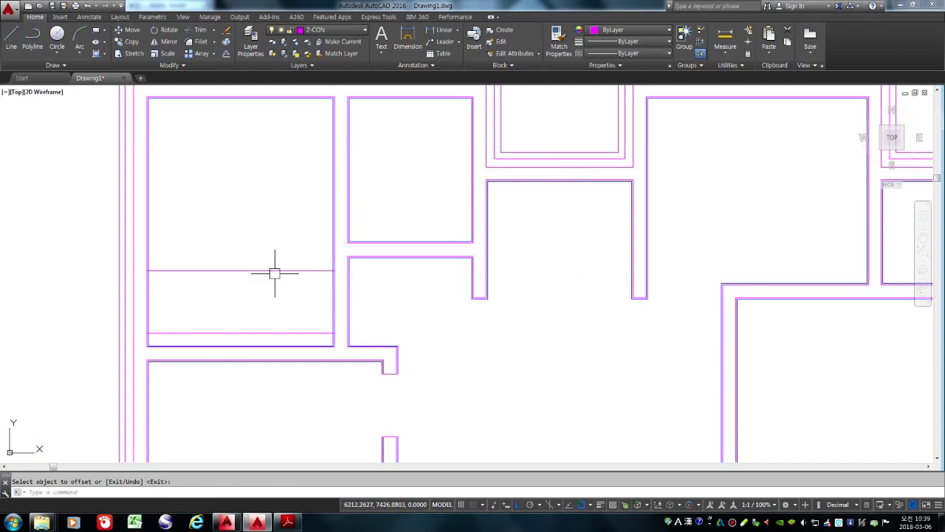
Step: Move the two horizontal door lines in the upper-left room sideways so they cross the room's right wall
text(m)
key(Return)
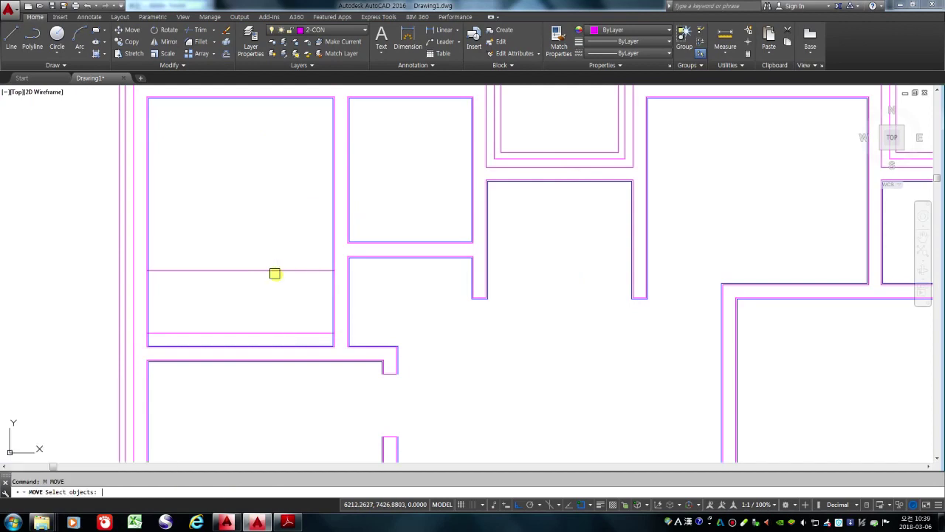
click(290, 271)
click(288, 334)
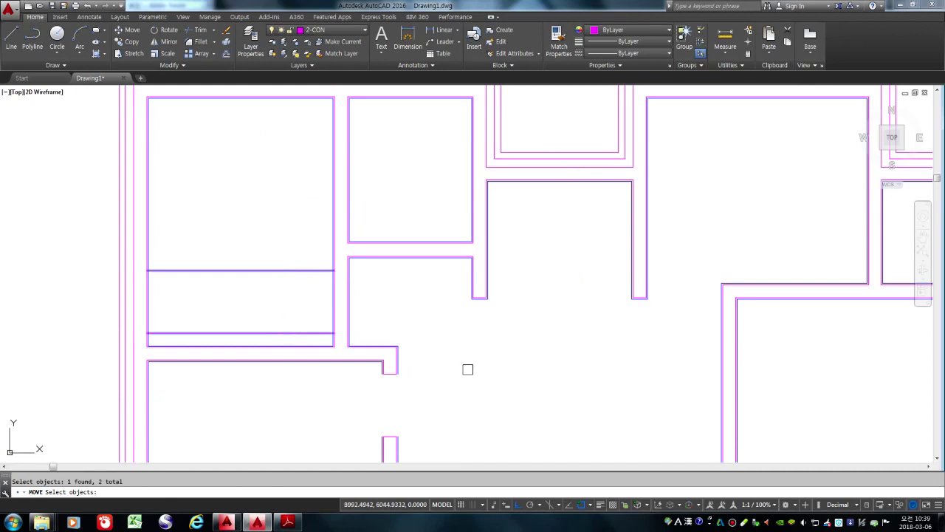
key(Return)
click(489, 384)
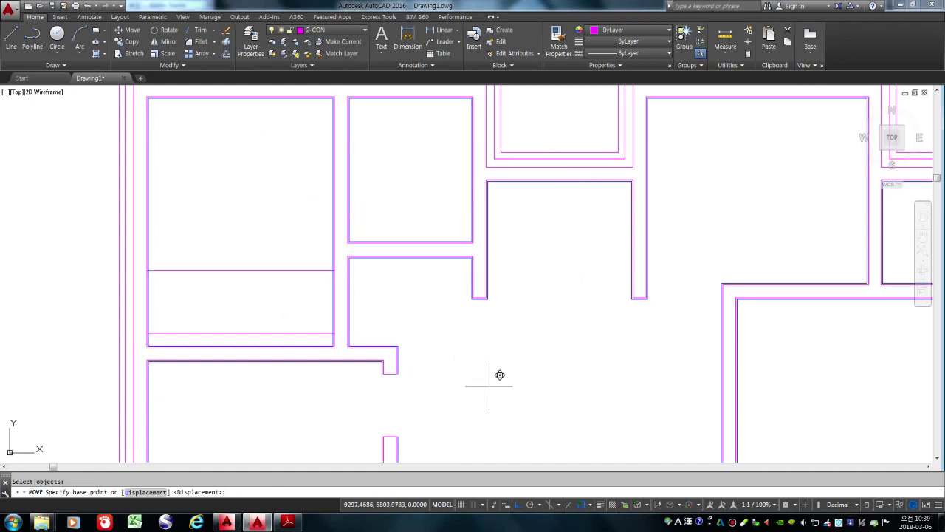
click(549, 385)
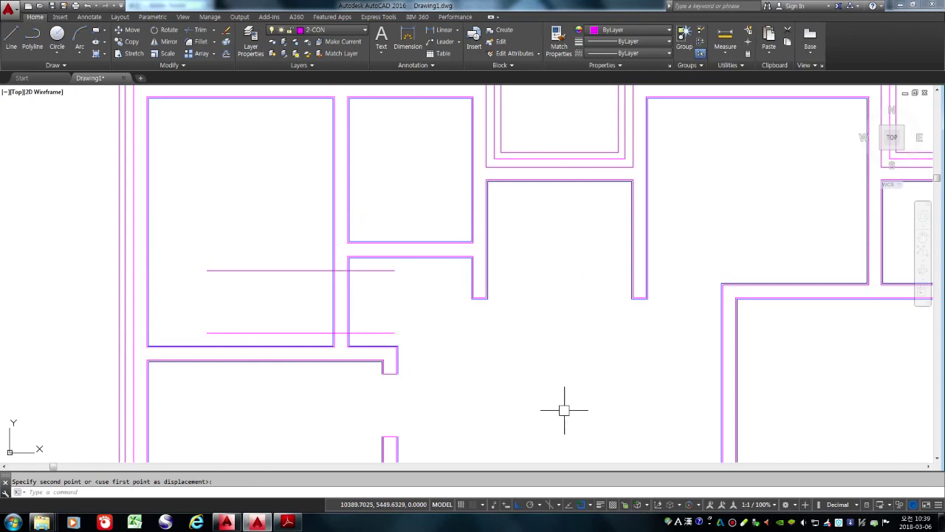
Step: Trim the wall and finish lines between the two door lines, and trim the door lines' overhangs outside the wall
scroll(387, 291, down, 4)
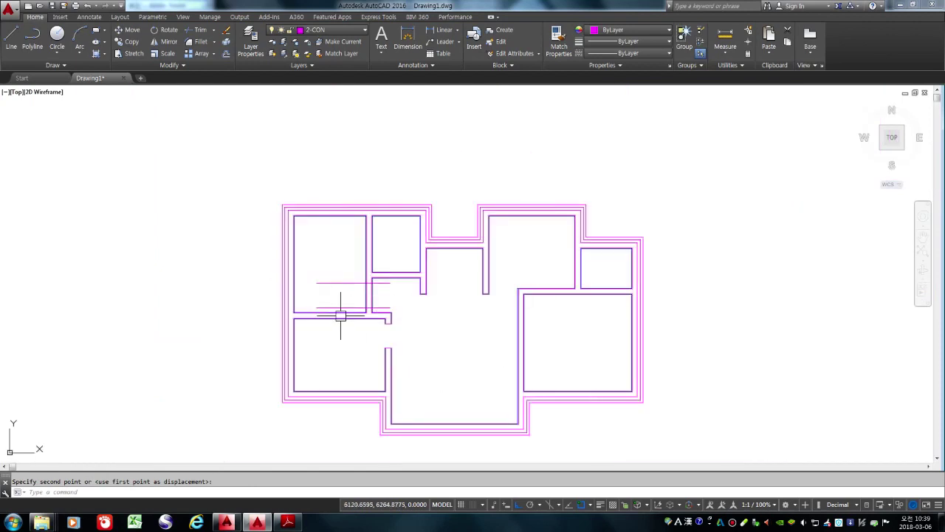
scroll(350, 316, up, 4)
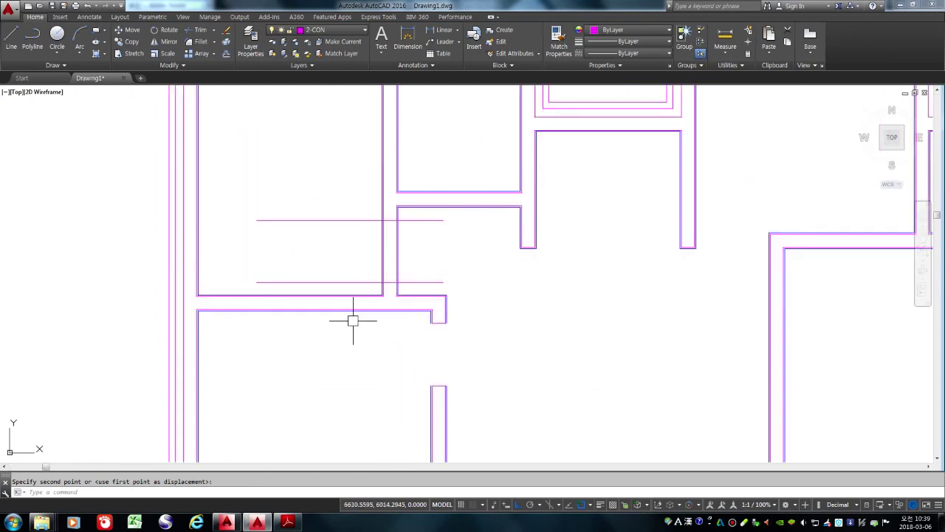
key(Return)
key(Return)
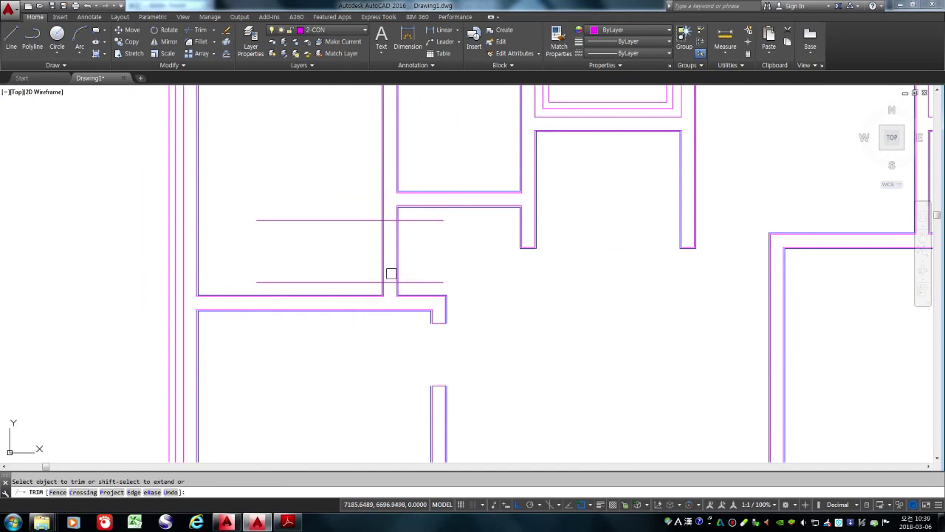
click(435, 263)
click(362, 228)
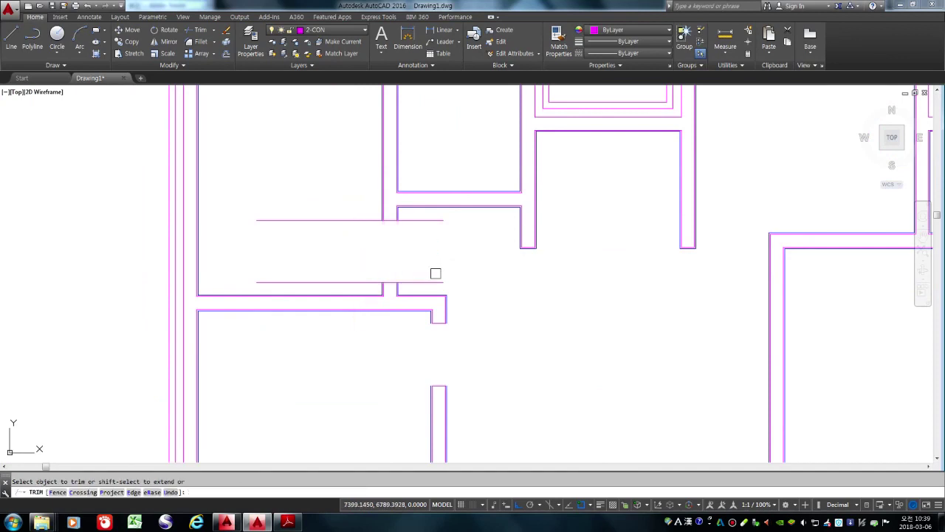
click(347, 220)
click(346, 281)
Step: Trim the jamb line stubs between the 2-CON wall lines and the finish lines on both sides of the new door opening
scroll(382, 282, up, 5)
click(340, 284)
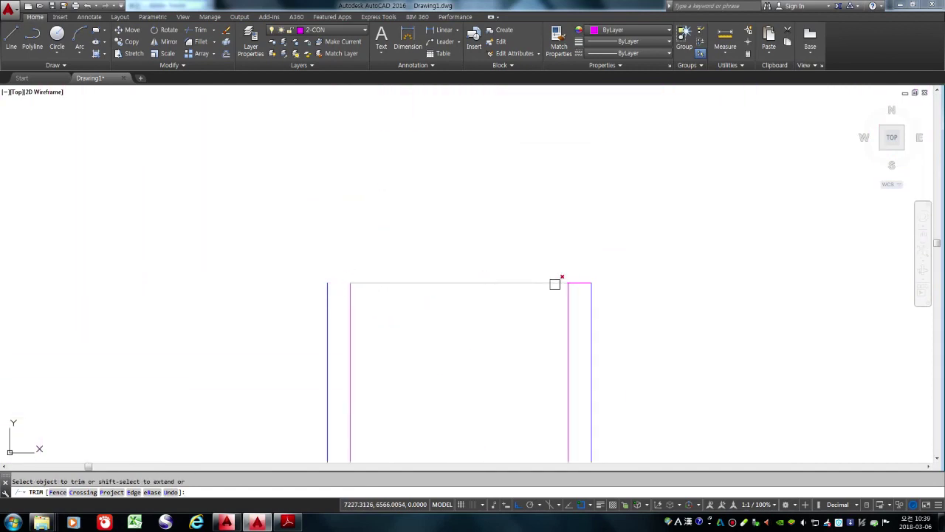
scroll(443, 318, down, 5)
scroll(427, 255, up, 7)
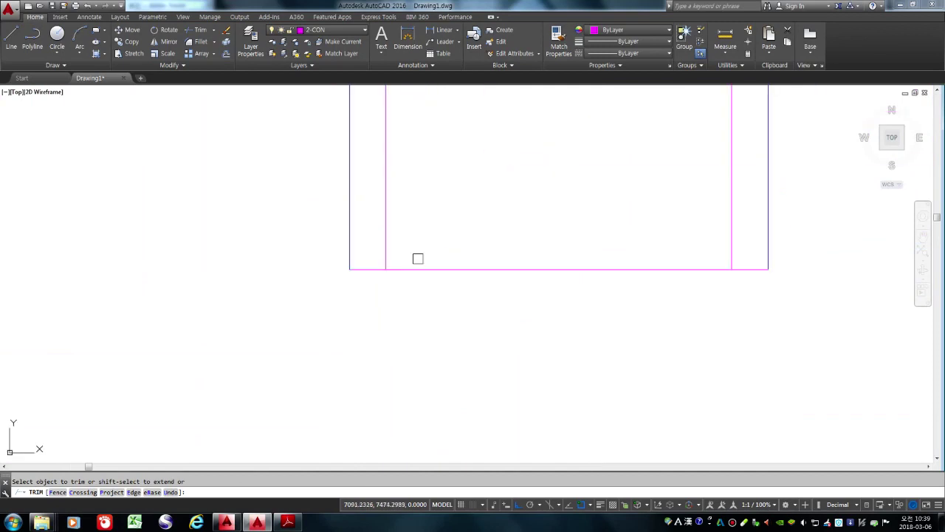
click(361, 270)
key(Return)
scroll(449, 264, down, 5)
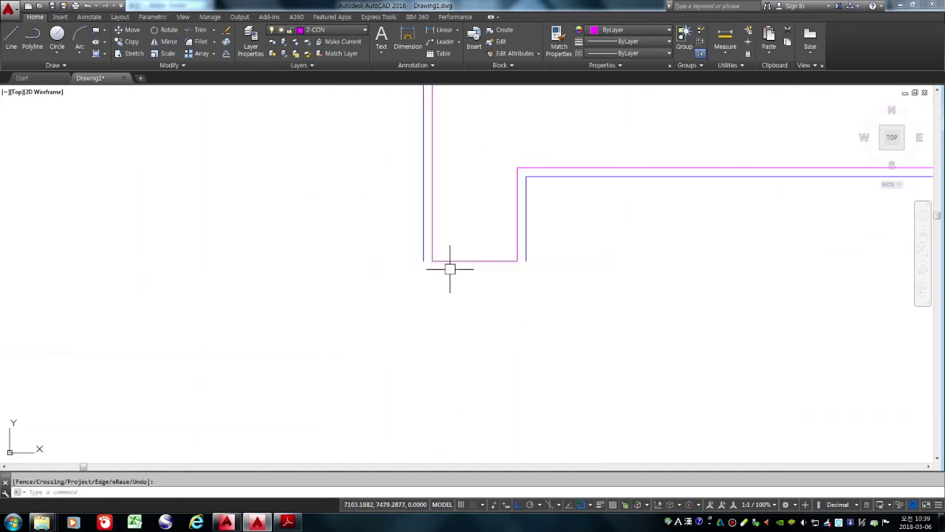
Step: Check the front entrance opening in the reference PDF in Adobe Reader and return to AutoCAD
scroll(566, 295, up, 4)
scroll(454, 290, down, 5)
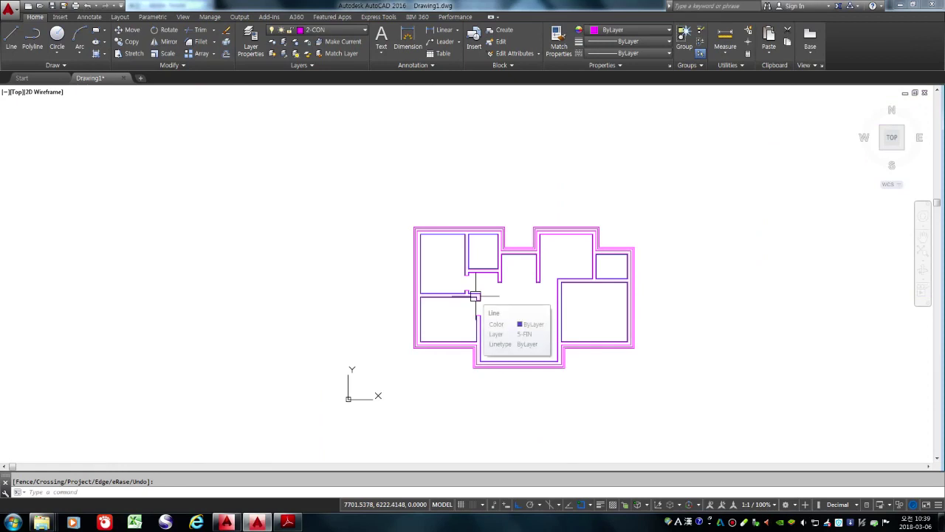
key(alt+Tab)
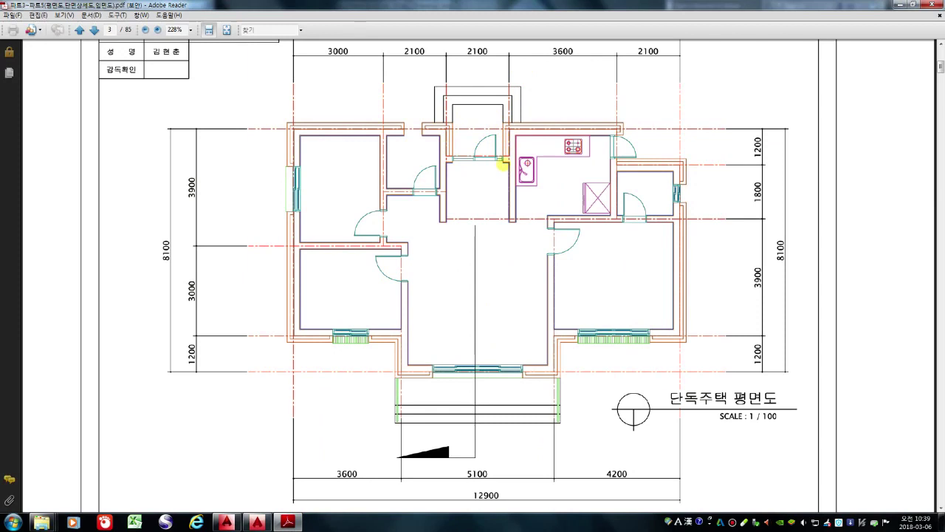
click(257, 522)
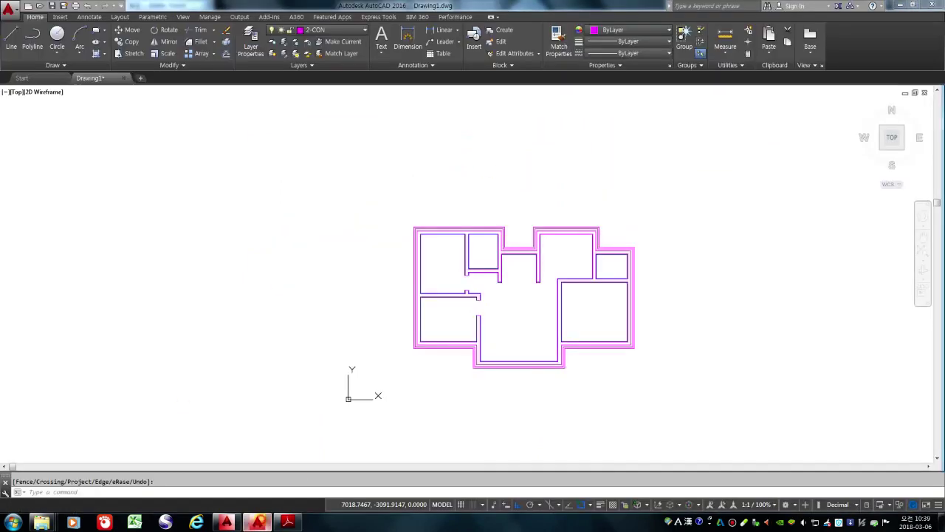
Step: Extend the upper recess's two outermost side wall lines down through the entrance wall to its inner face
scroll(519, 308, up, 6)
text(ex)
key(Return)
key(Return)
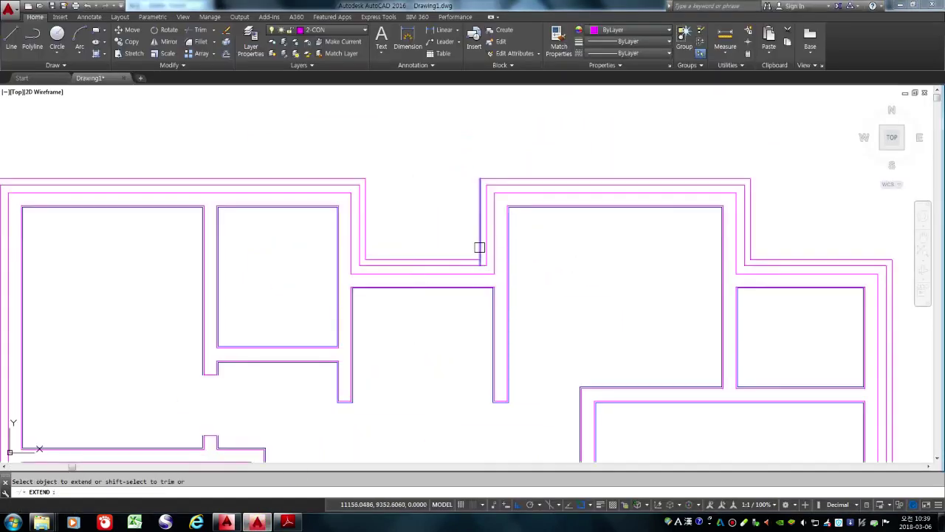
click(480, 247)
click(365, 243)
click(365, 244)
click(483, 246)
key(Return)
scroll(445, 283, up, 4)
text(ex)
key(Return)
key(Return)
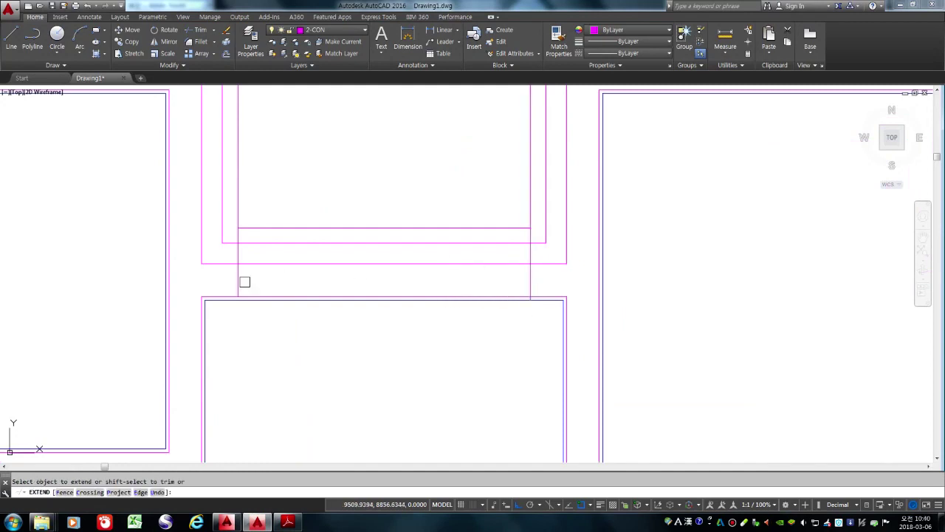
key(Return)
Step: Trim the entrance wall and finish lines between the two extended side lines to open the entrance
text(tr)
key(Return)
key(Return)
click(411, 344)
click(365, 250)
key(Return)
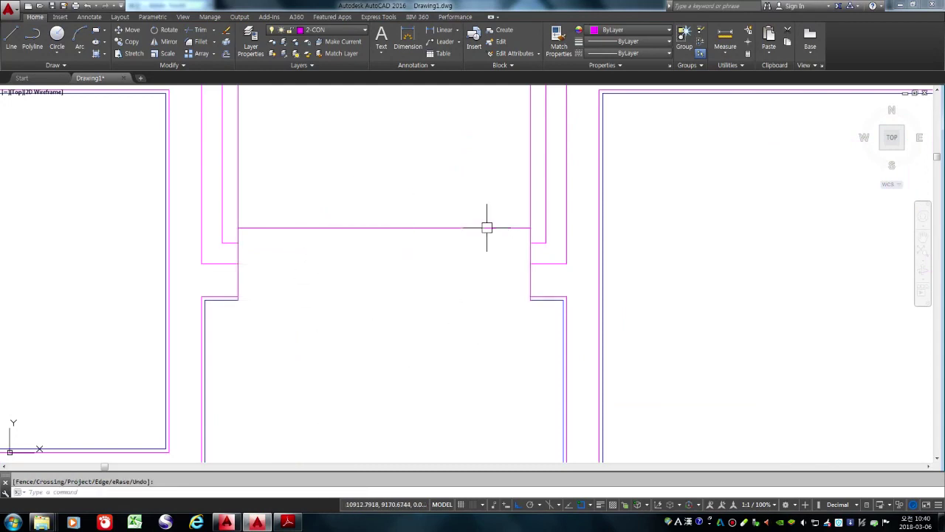
Step: Trim the entrance jamb stubs between the 2-CON and finish lines, and erase the remaining horizontal line across the opening
text(tr)
key(Return)
key(Return)
scroll(233, 299, up, 5)
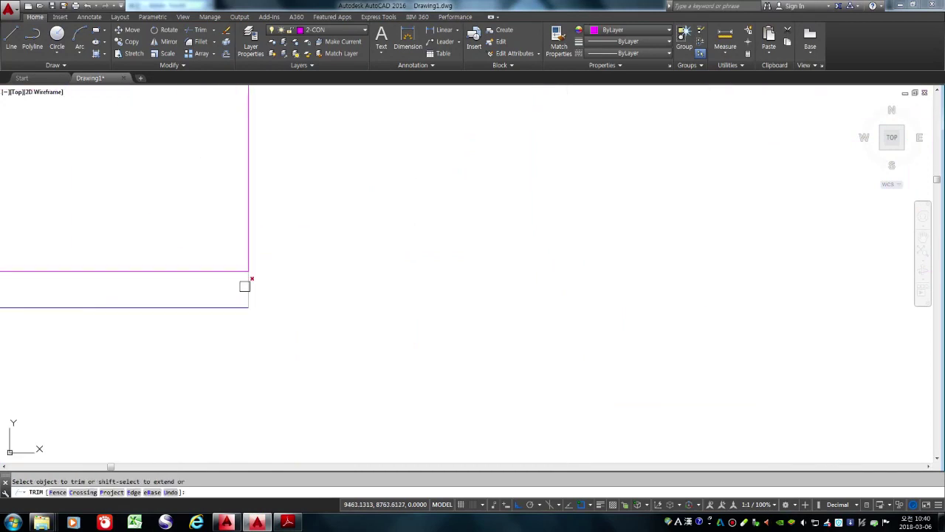
scroll(248, 285, down, 3)
scroll(547, 296, up, 3)
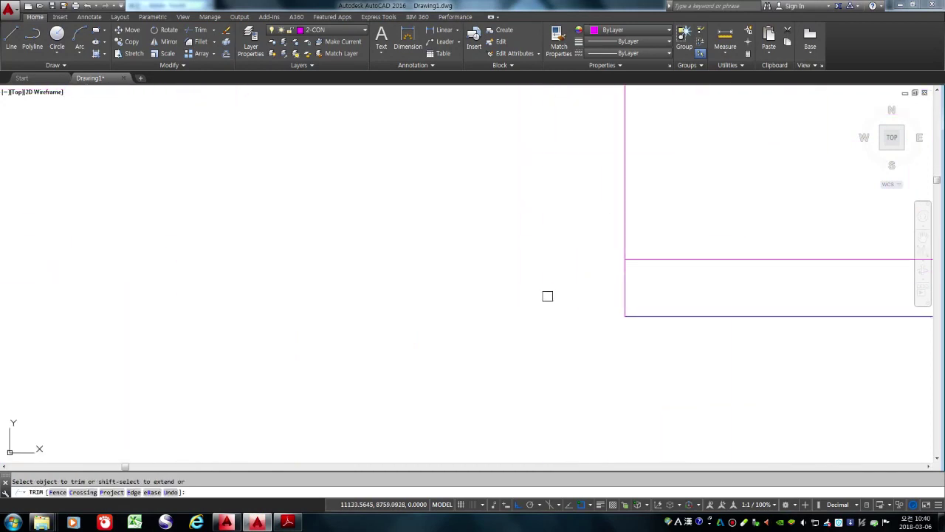
scroll(363, 343, down, 2)
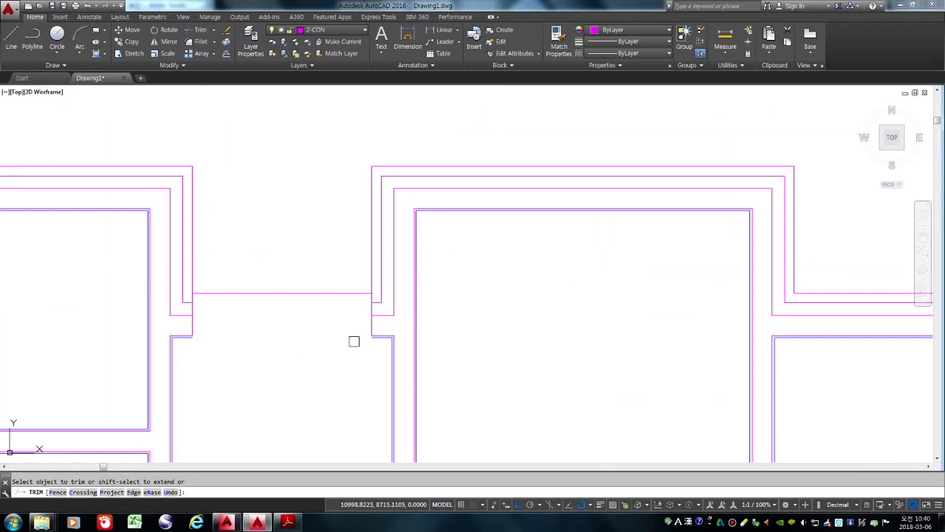
key(Return)
click(249, 292)
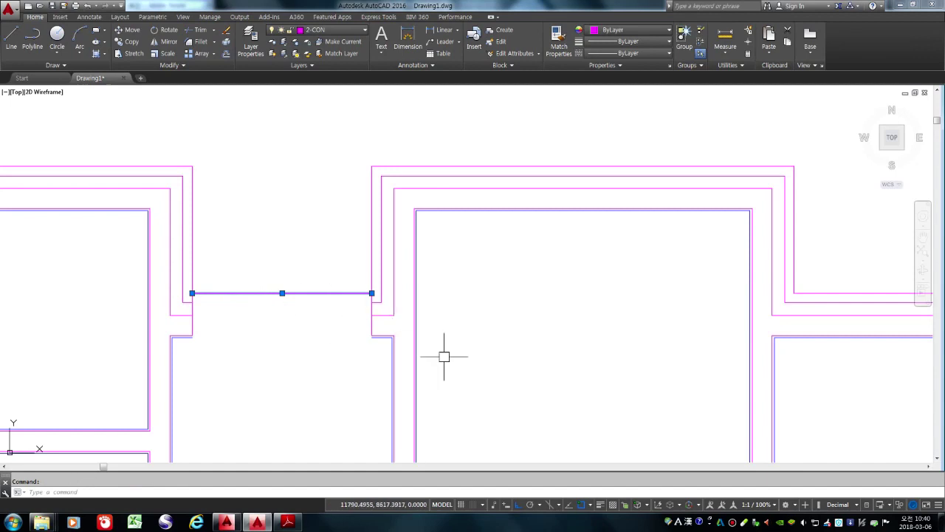
key(Delete)
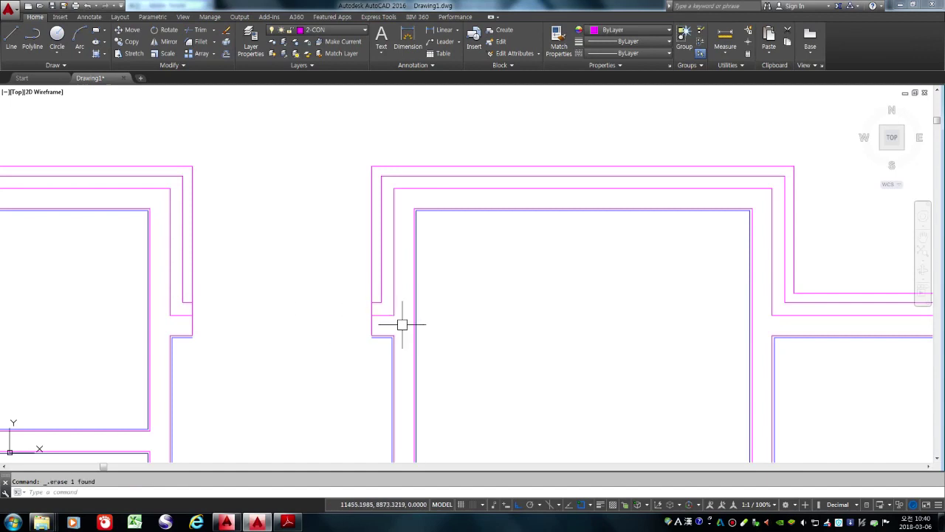
Step: Erase the short horizontal end segments of the middle wall line on both sides of the entrance opening
scroll(519, 206, down, 1)
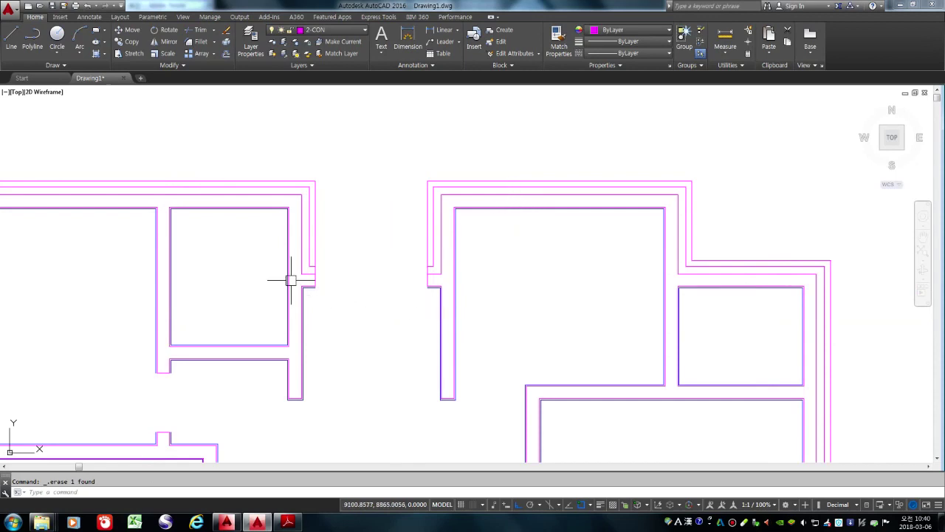
scroll(294, 281, up, 2)
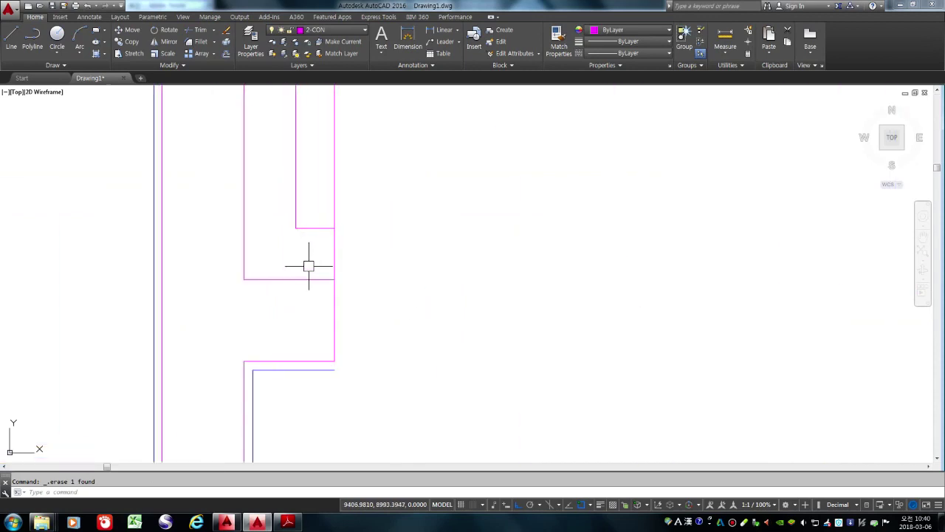
scroll(310, 266, down, 1)
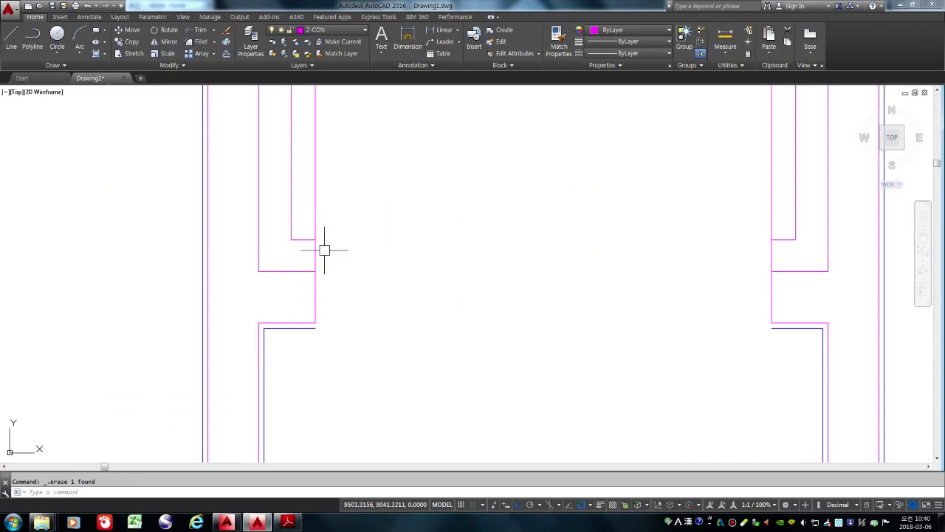
scroll(299, 249, down, 2)
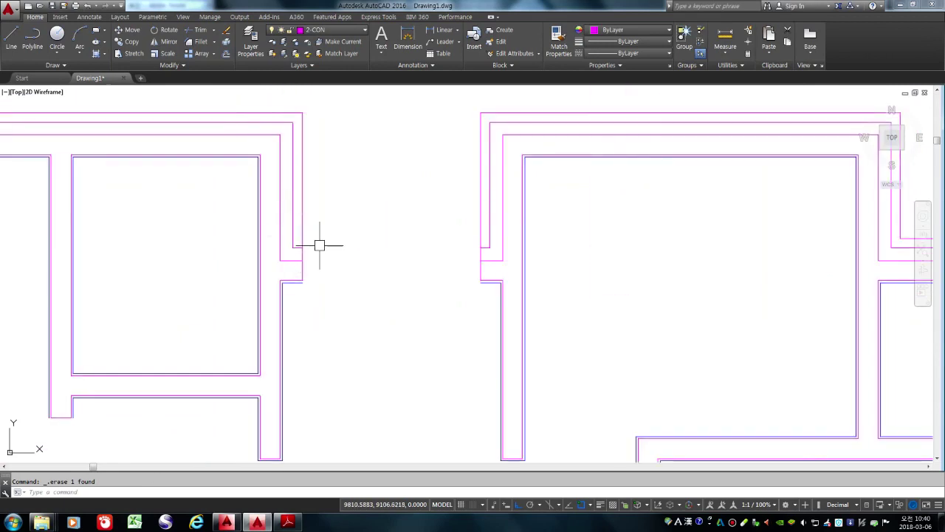
scroll(300, 247, up, 3)
text(e)
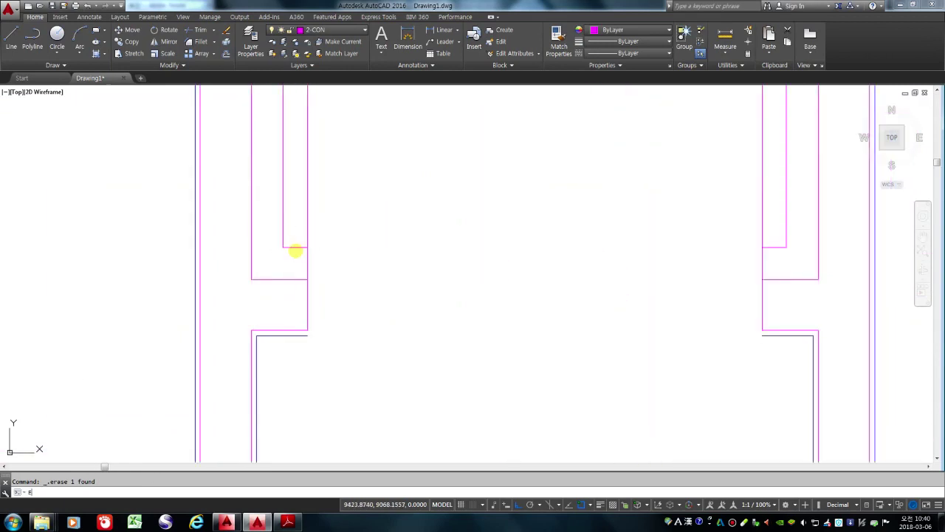
key(Return)
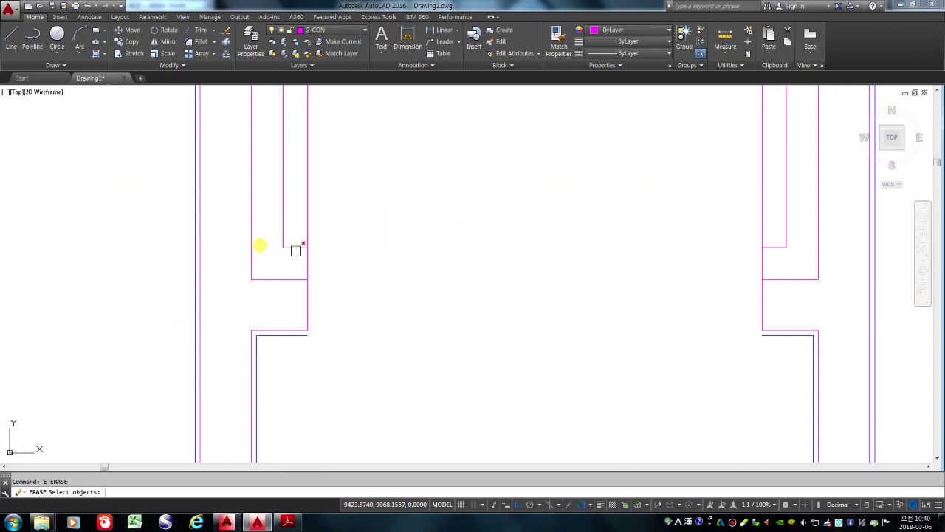
scroll(297, 249, up, 3)
click(293, 237)
scroll(234, 310, down, 3)
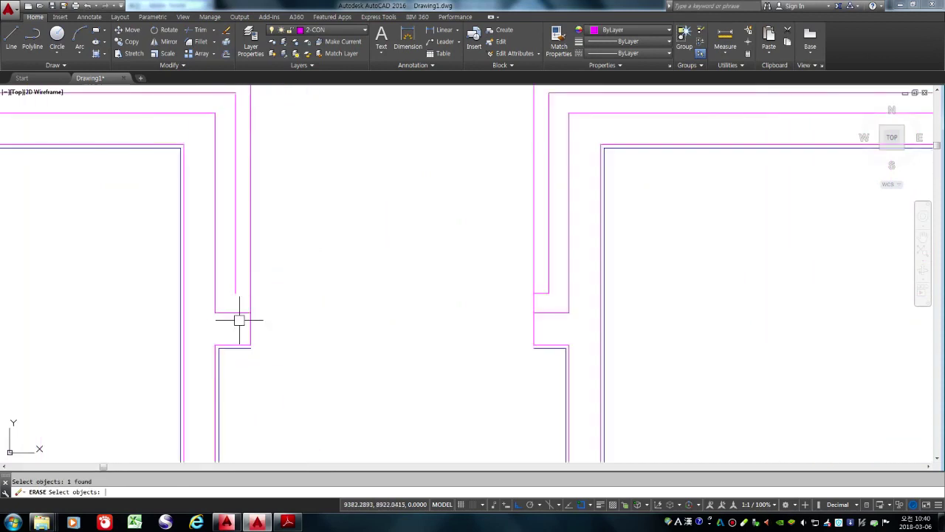
scroll(538, 296, up, 3)
click(527, 299)
key(Return)
scroll(615, 287, down, 3)
Step: Extend the middle vertical wall lines on both sides of the entrance down to the short horizontal wall line below
text(ex)
key(Return)
key(Return)
click(583, 274)
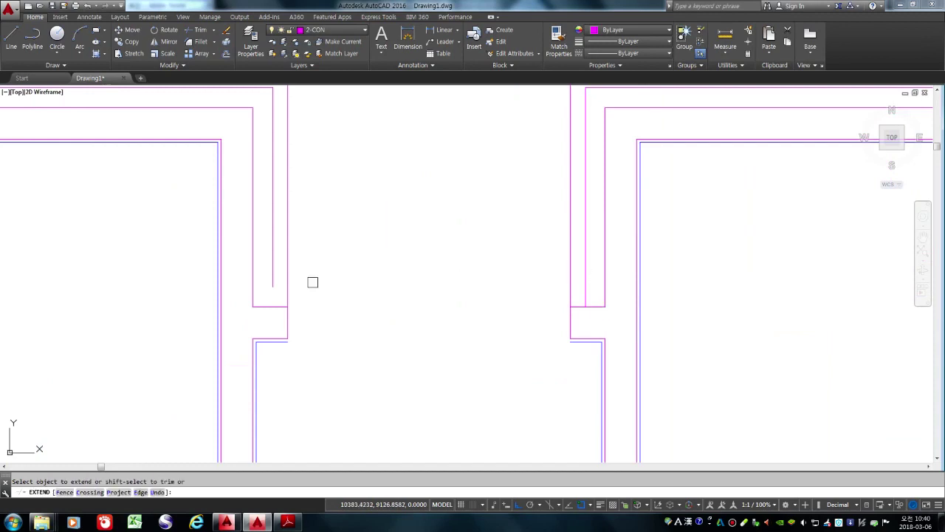
click(273, 265)
key(Return)
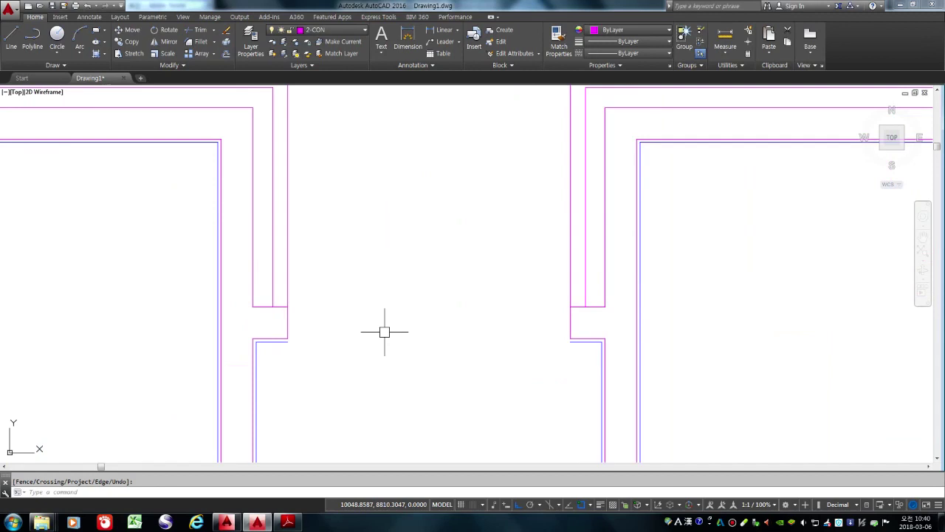
Step: Examine the finished entrance jambs in the plan, and switch to Adobe Reader to check the reference floor plan
scroll(369, 312, down, 1)
scroll(369, 312, up, 1)
scroll(310, 305, up, 1)
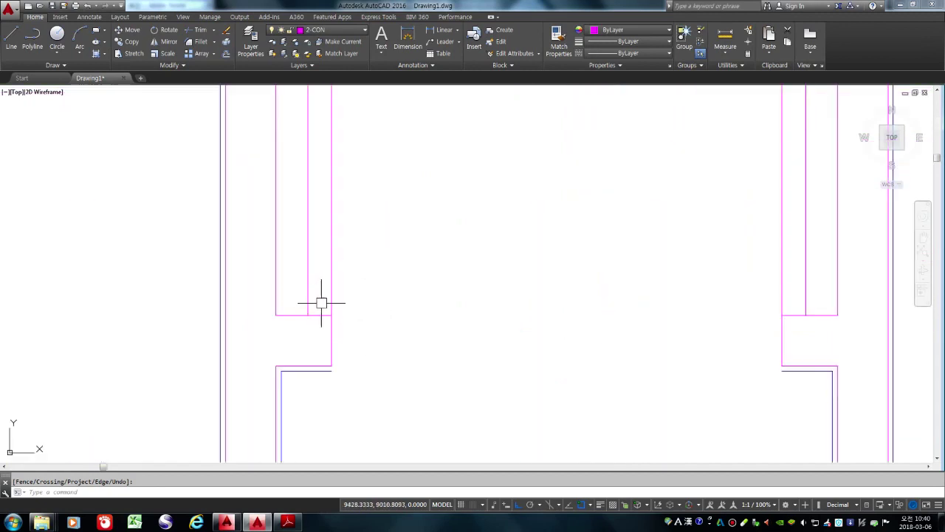
click(320, 316)
scroll(364, 281, down, 2)
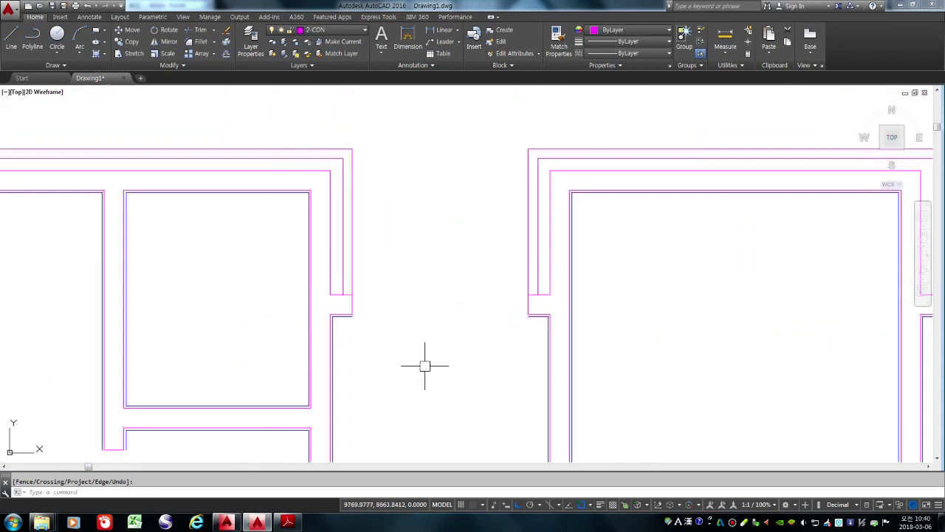
scroll(443, 274, down, 1)
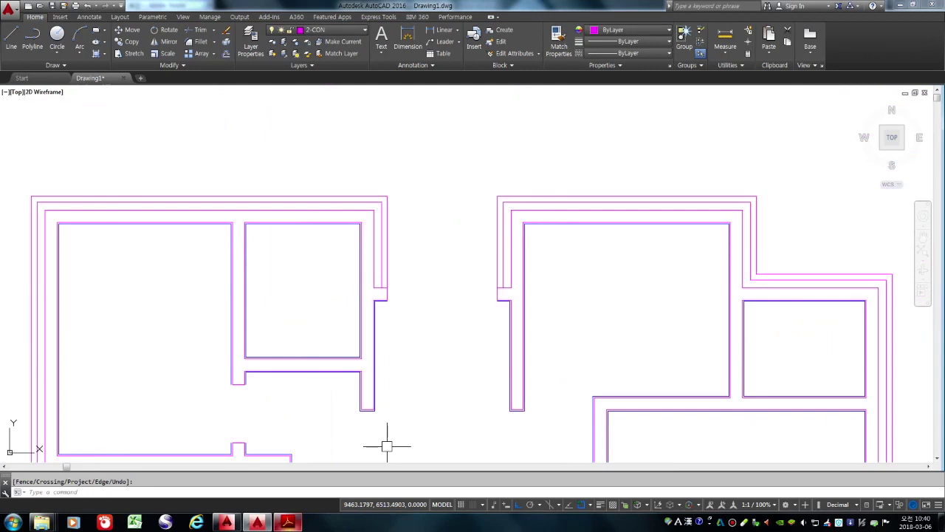
click(288, 522)
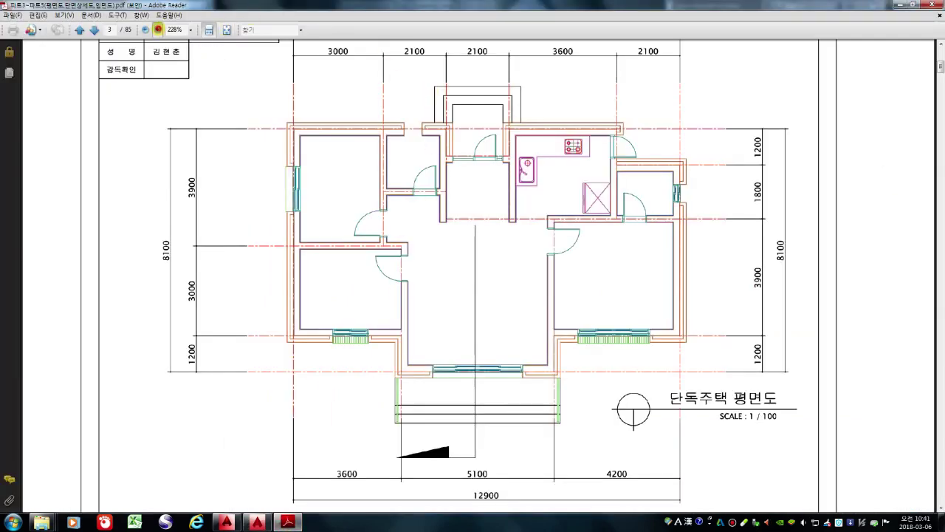
Step: Enlarge the reference floor plan to 400% to examine the small upper room's window opening, and switch back to AutoCAD
click(157, 30)
click(157, 29)
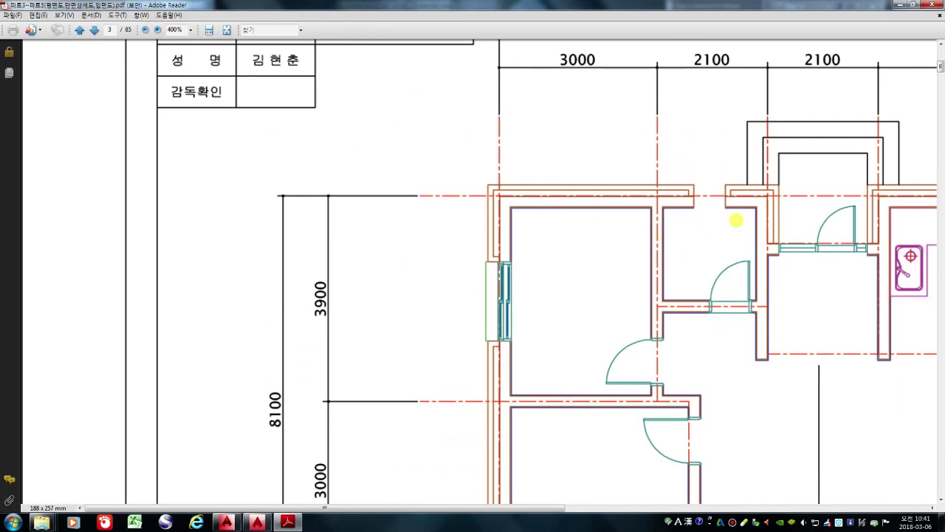
drag(525, 505, 581, 505)
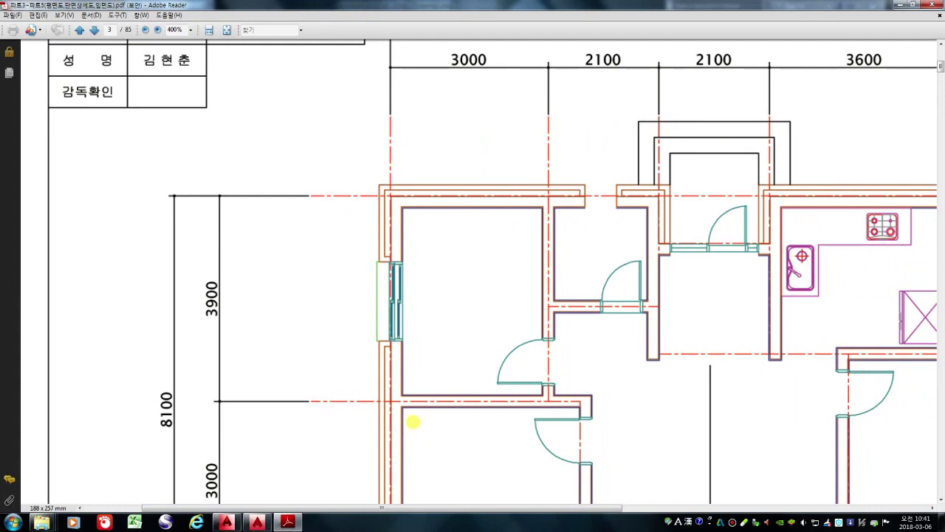
click(257, 522)
Step: Draw a vertical line about 1280 long from the midpoint of the small upper room's top wall line up past the exterior wall
scroll(452, 258, down, 4)
scroll(410, 235, up, 6)
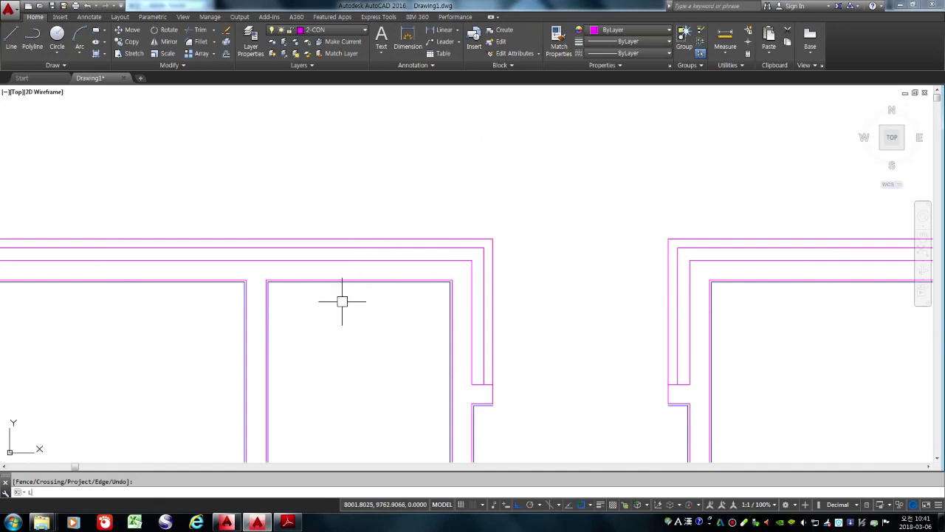
key(Return)
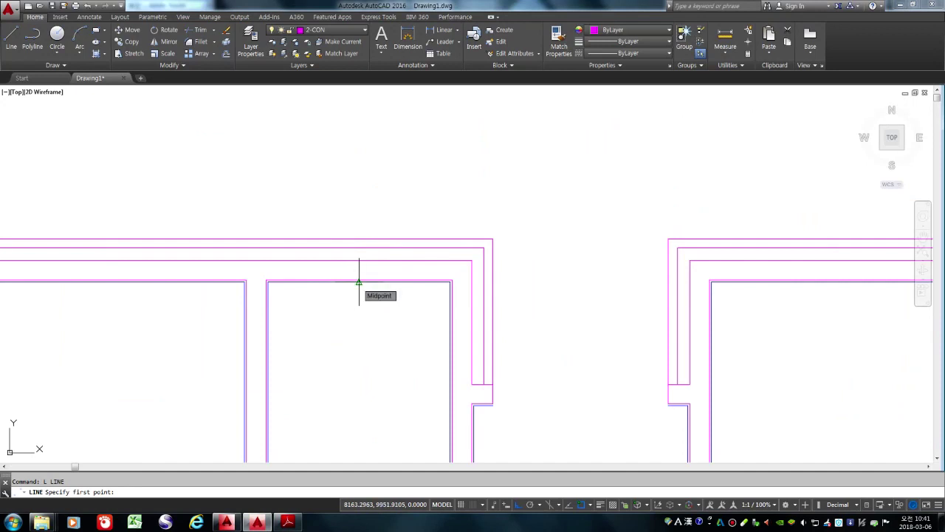
click(359, 282)
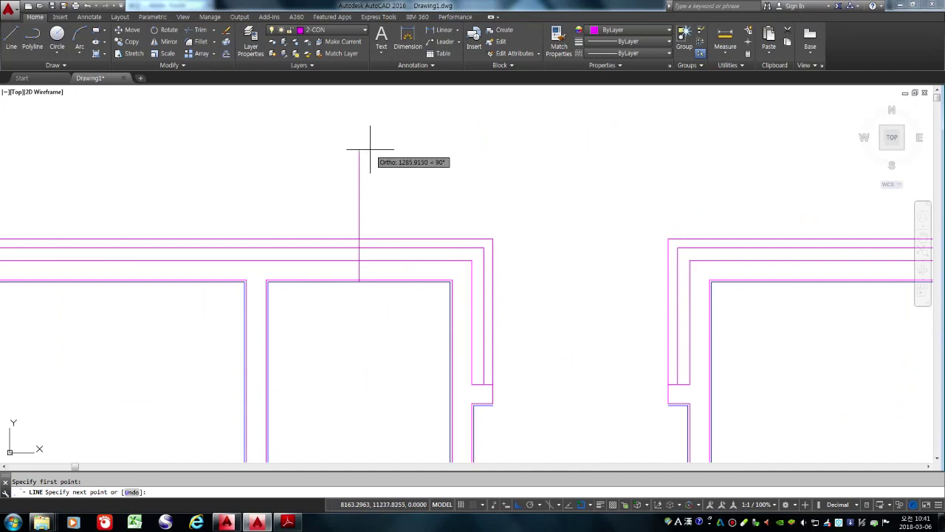
click(370, 150)
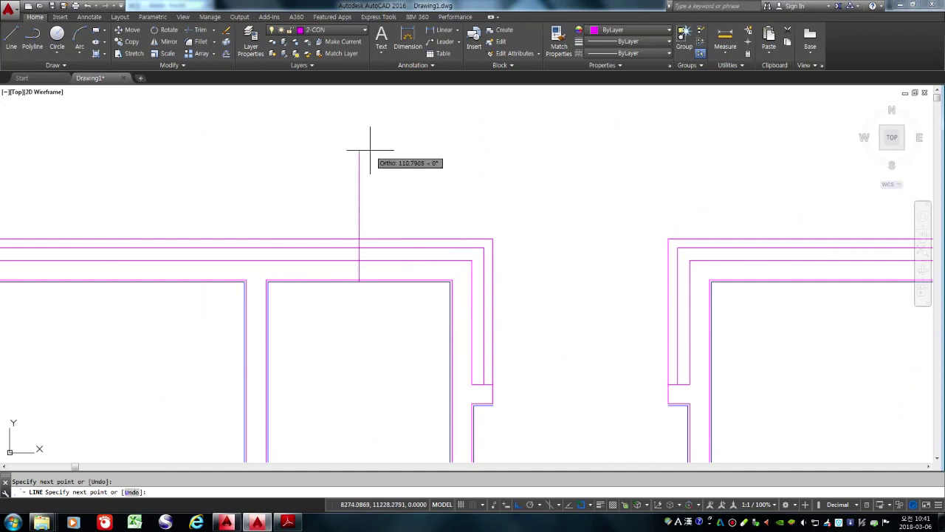
key(Return)
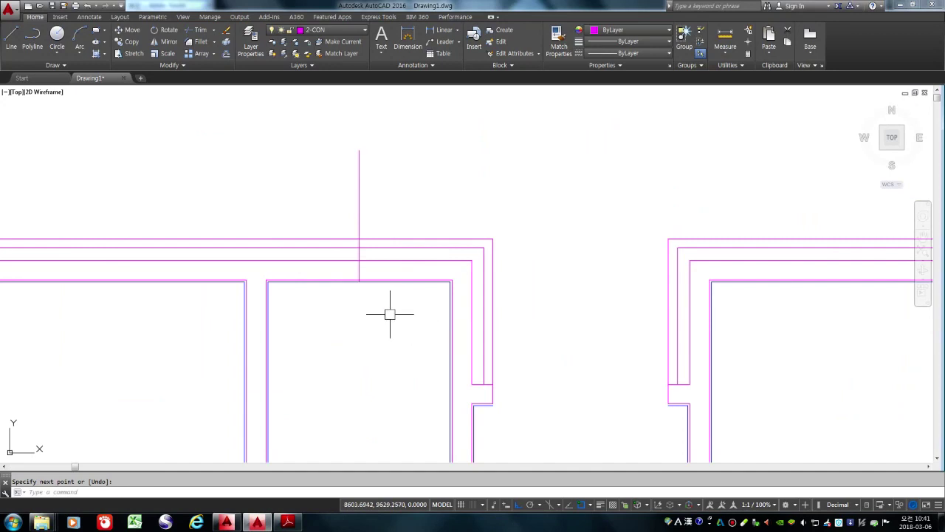
scroll(338, 219, down, 2)
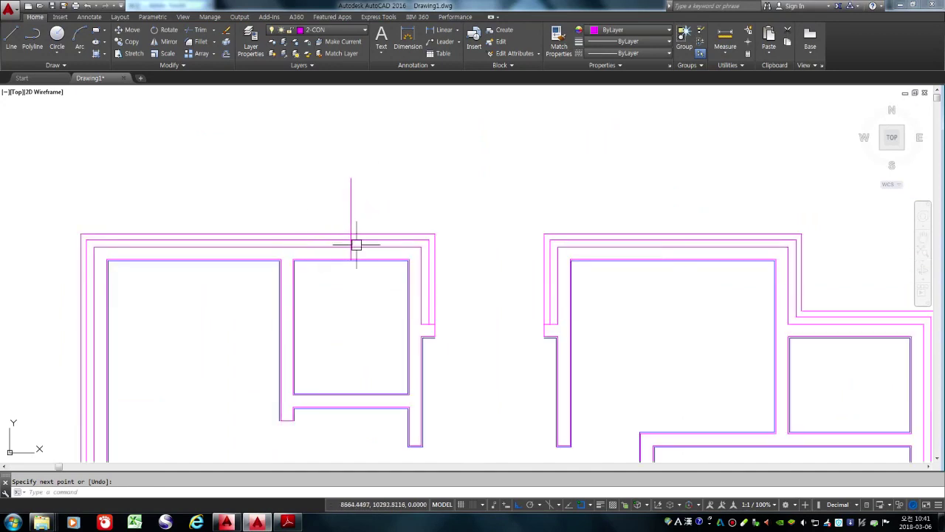
scroll(379, 204, up, 2)
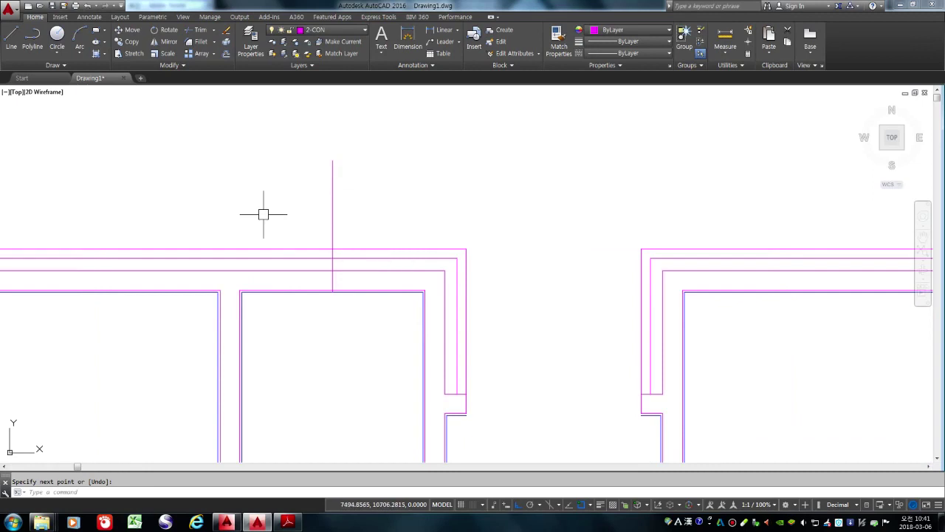
Step: Offset the vertical line 300 to both sides and erase the original centre line
key(Return)
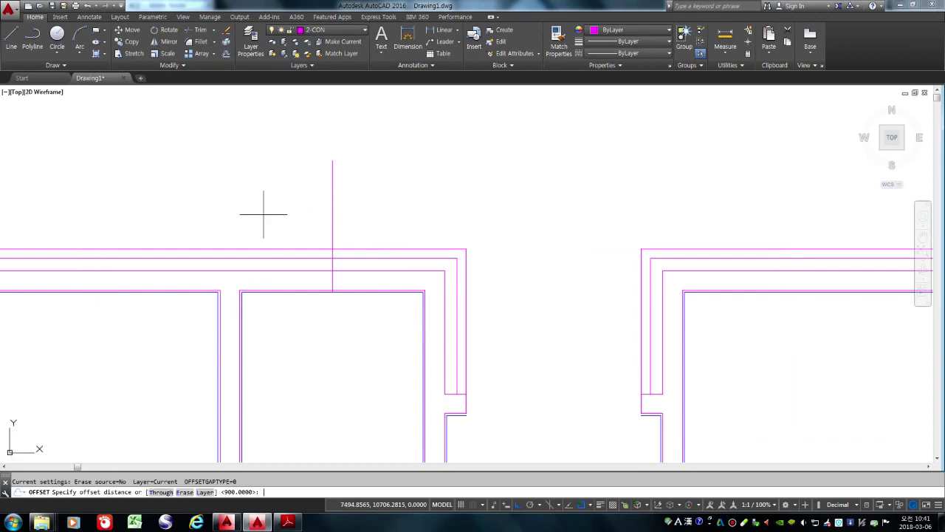
key(Return)
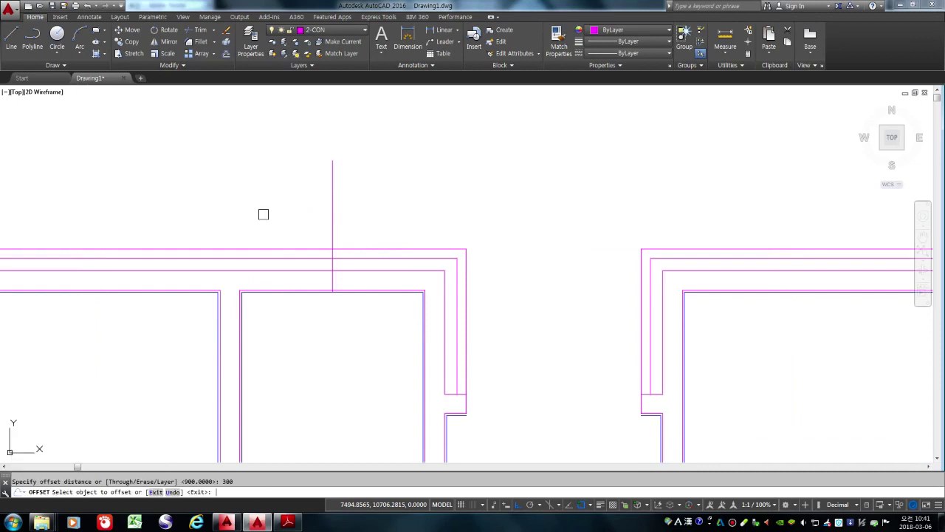
click(331, 192)
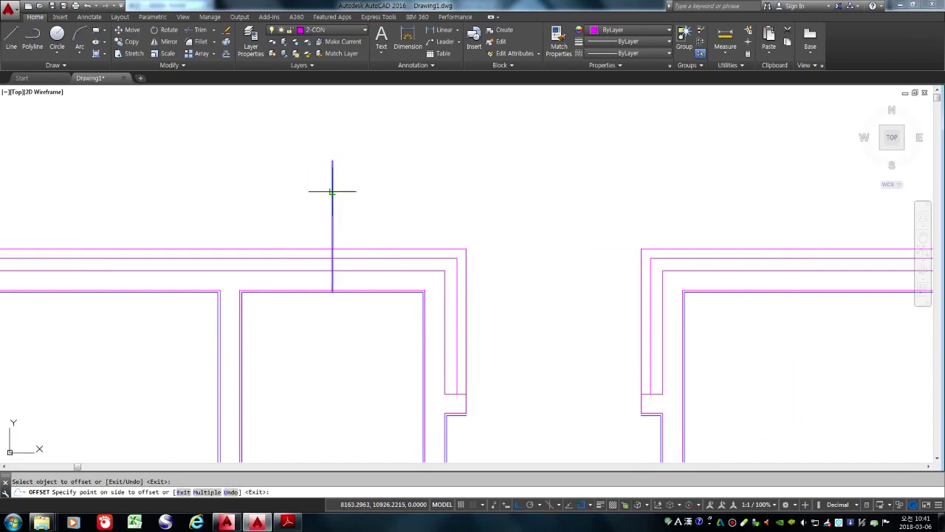
click(215, 188)
click(331, 195)
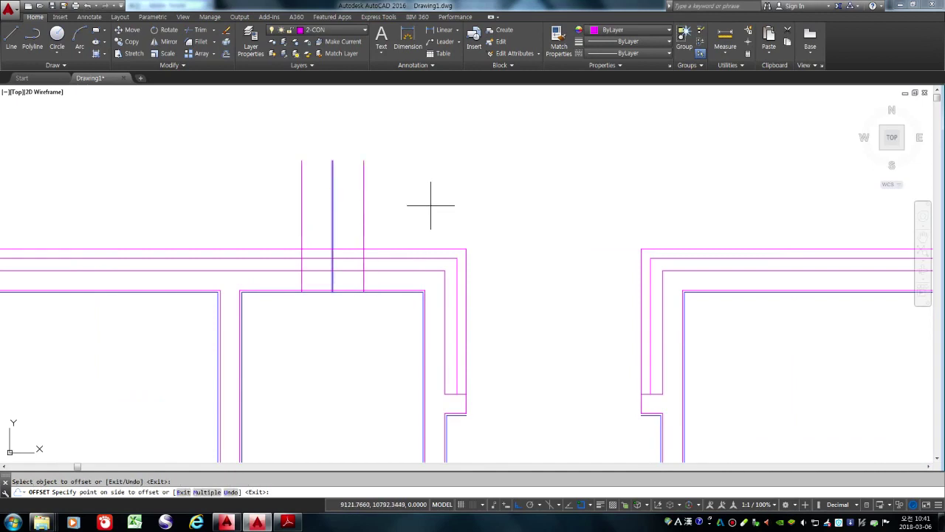
click(433, 205)
key(Return)
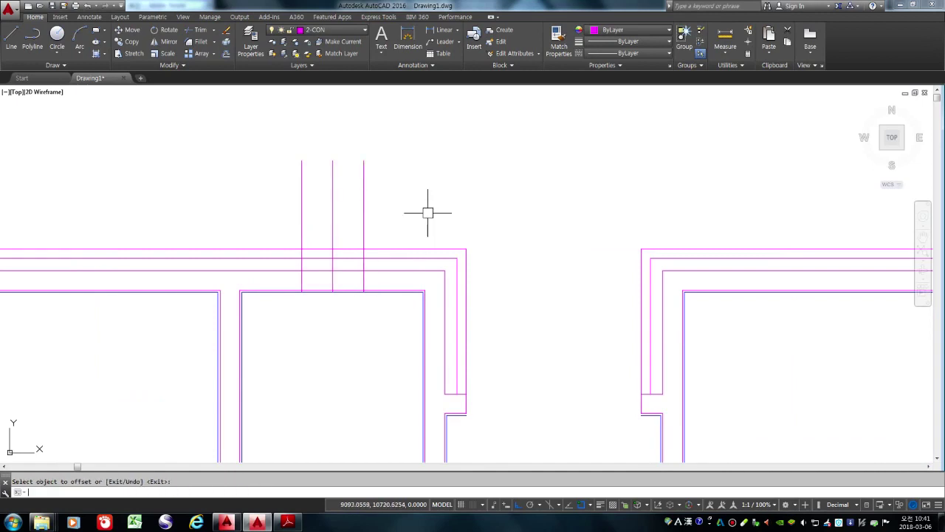
scroll(372, 249, down, 5)
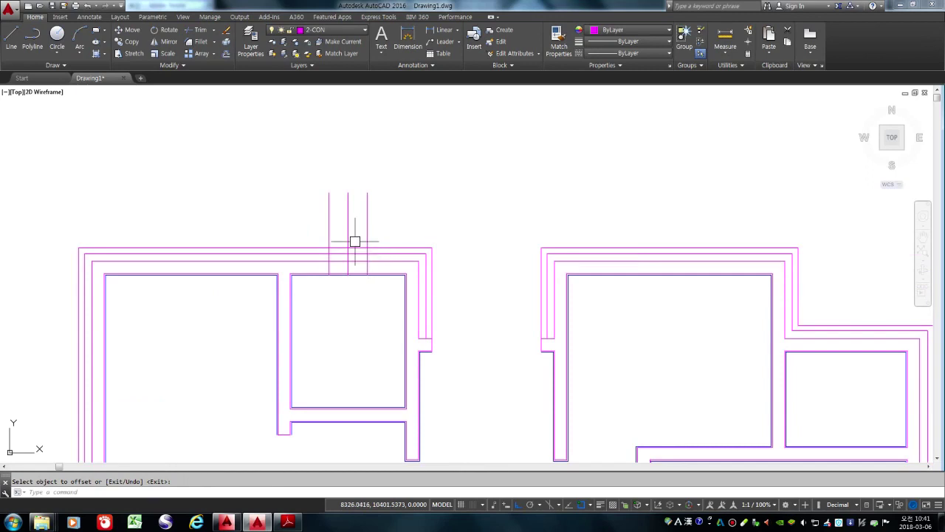
scroll(347, 222, up, 5)
click(348, 201)
key(Delete)
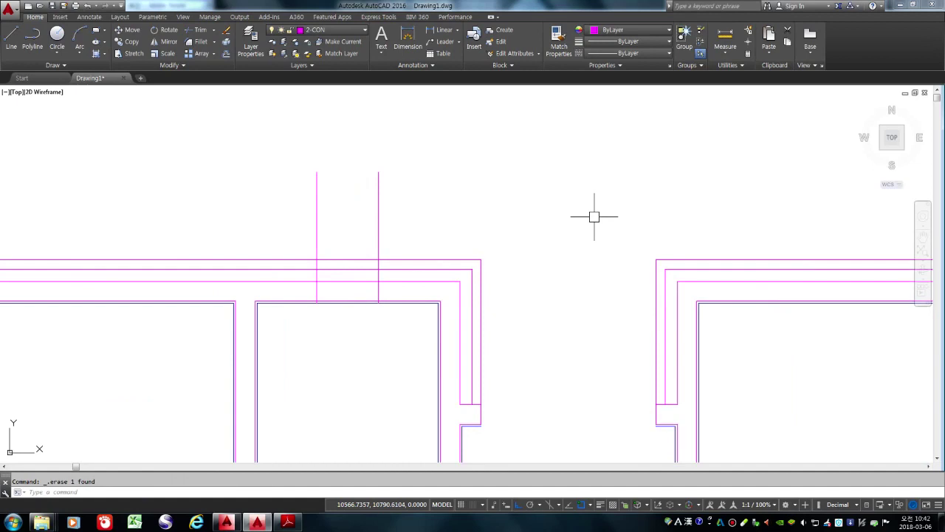
Step: Trim the wall lines between the two vertical lines, and cut both verticals back to the outer wall line
text(tr)
key(Return)
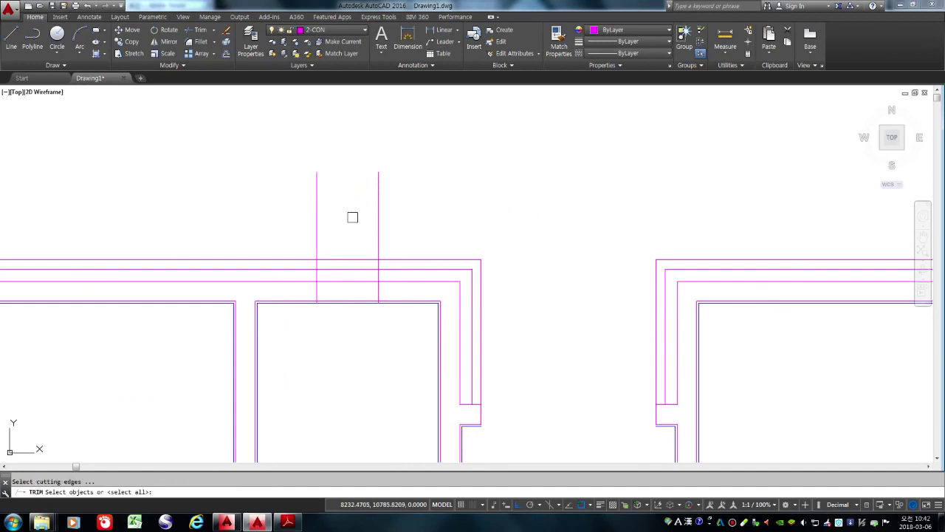
key(Return)
click(355, 216)
click(327, 350)
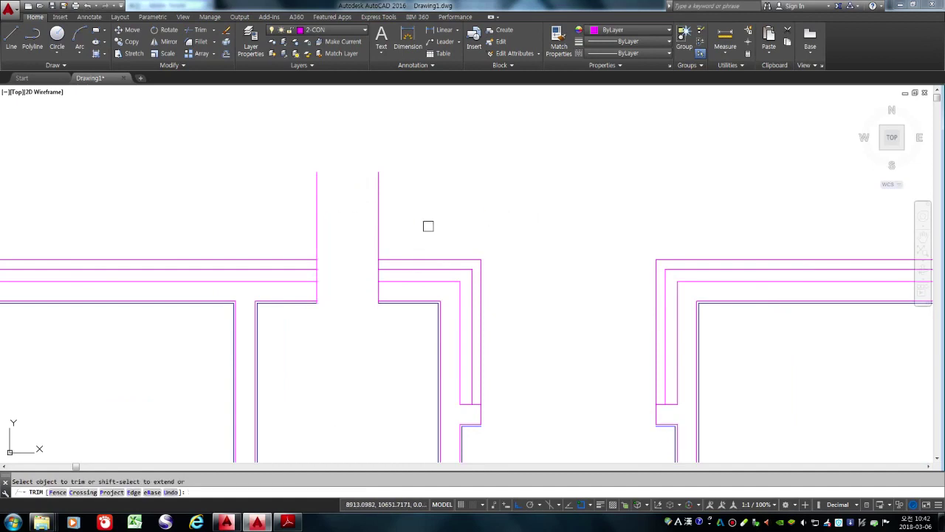
click(436, 211)
click(249, 163)
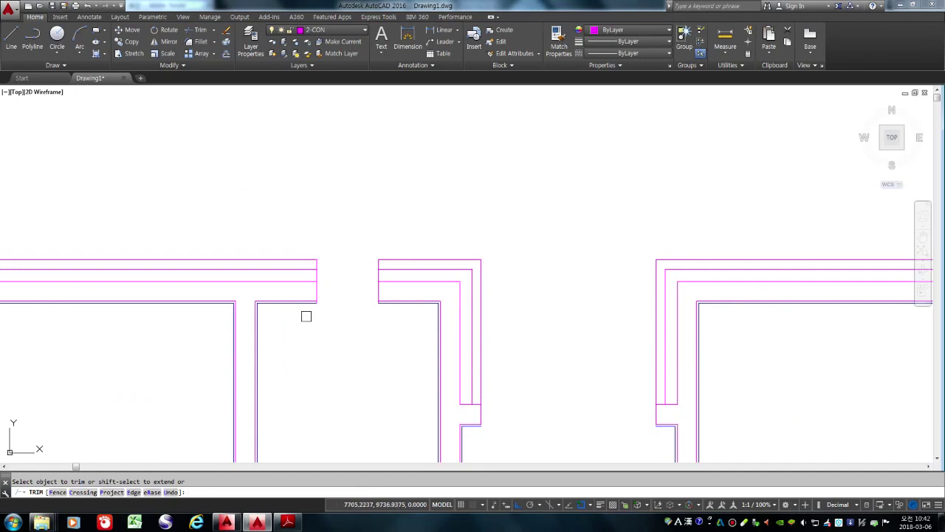
scroll(307, 316, up, 5)
scroll(398, 286, down, 3)
scroll(500, 330, up, 4)
scroll(391, 364, down, 5)
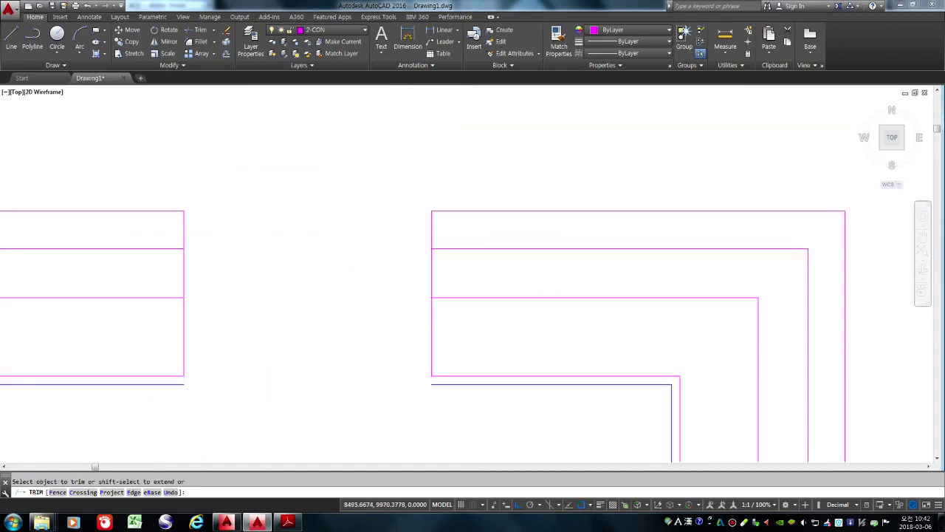
key(Return)
scroll(316, 263, down, 2)
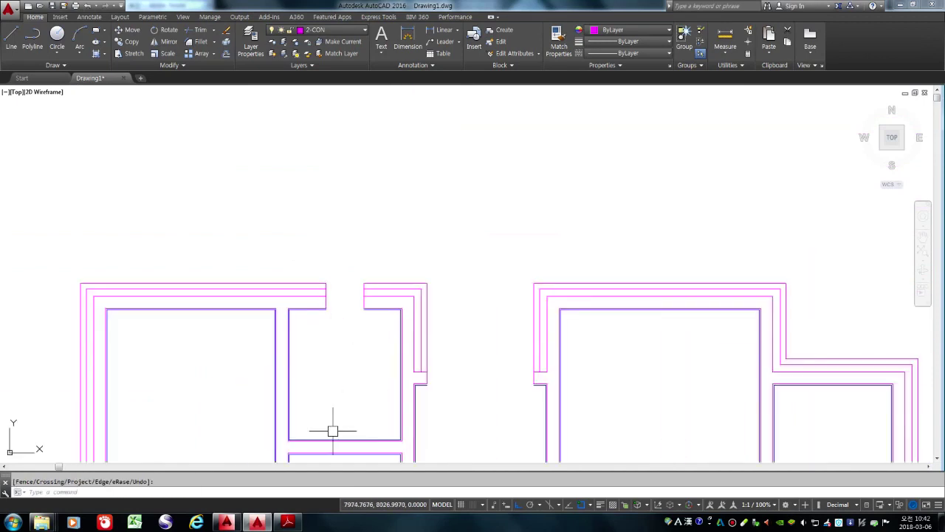
Step: Offset both jamb lines of the small room's window opening 90 into the walls
scroll(379, 285, up, 5)
scroll(361, 291, down, 3)
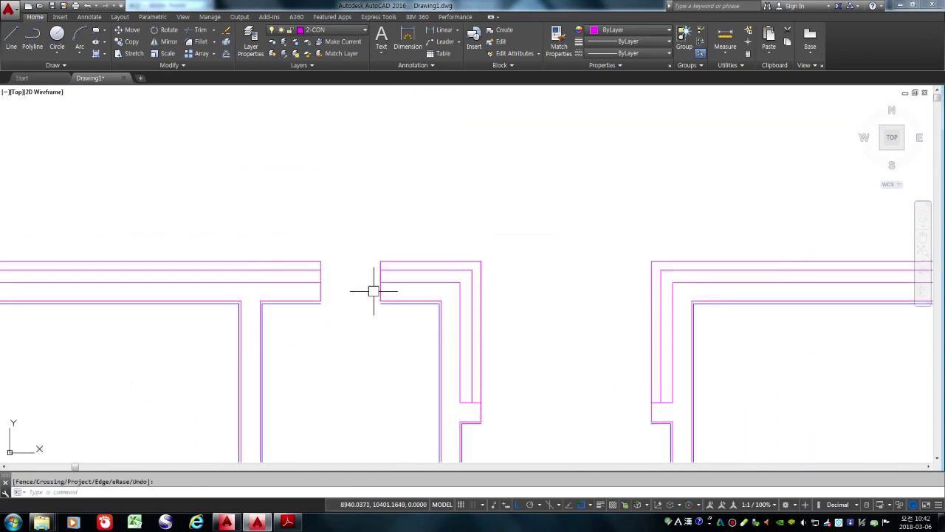
scroll(352, 289, up, 2)
scroll(288, 272, up, 2)
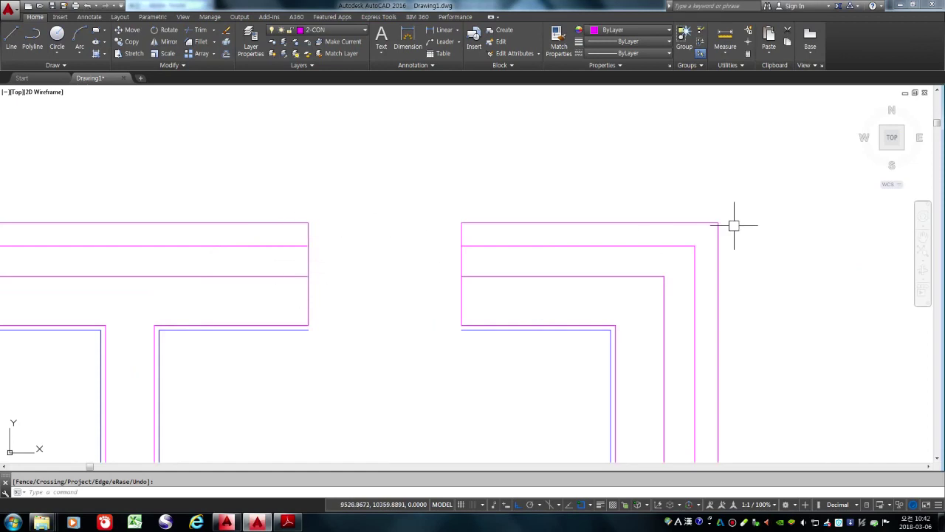
text(o)
key(Return)
key(Return)
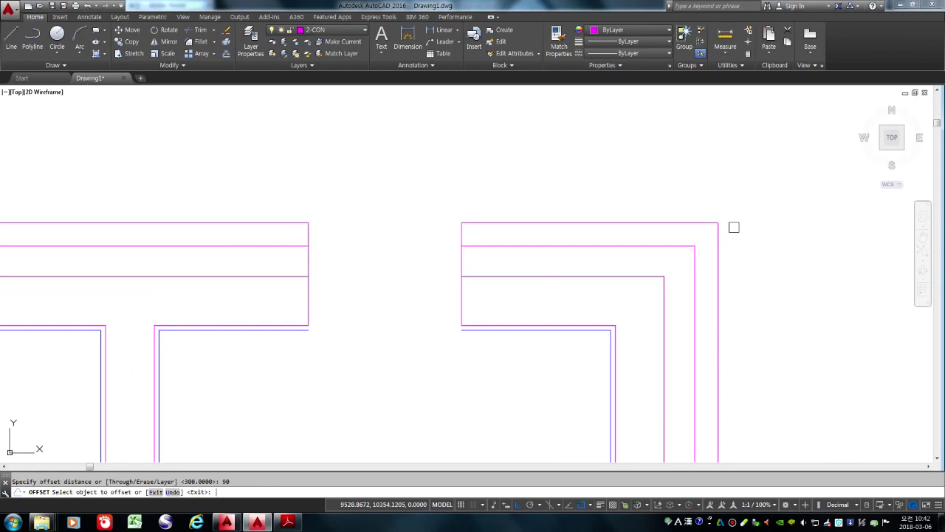
click(463, 259)
click(544, 386)
click(307, 256)
click(211, 188)
key(Return)
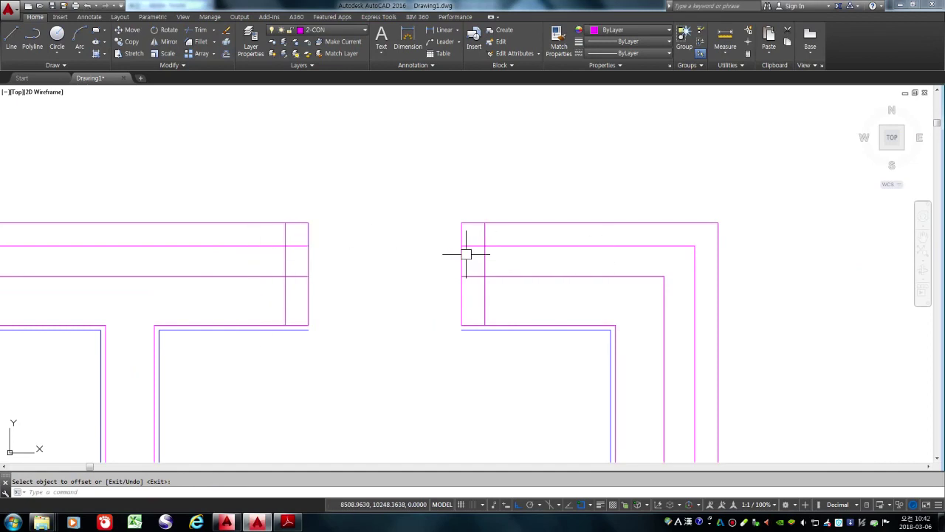
Step: Trim the 90 offset lines and the middle wall line's ends so they form closed corners on both sides of the window opening
text(TR)
key(Return)
key(Return)
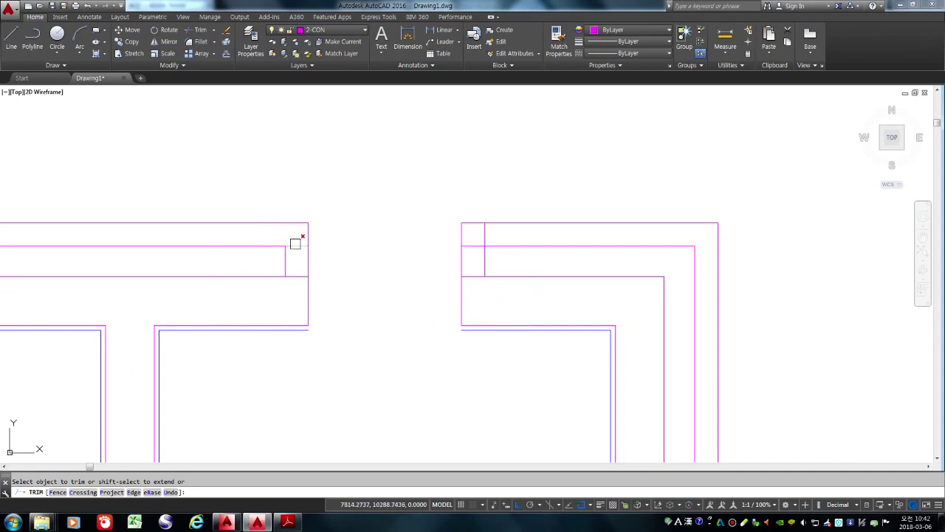
click(487, 232)
click(471, 240)
scroll(273, 275, down, 2)
key(Return)
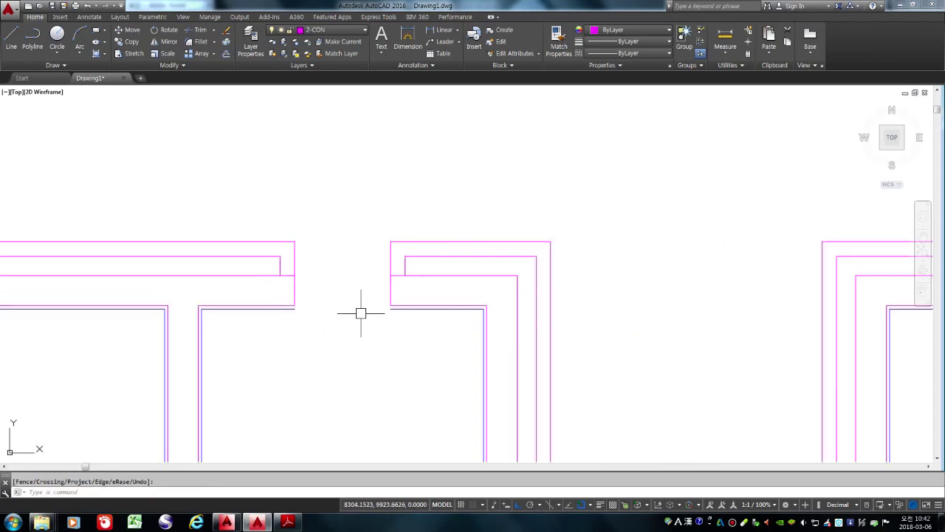
scroll(395, 294, down, 2)
scroll(424, 177, down, 3)
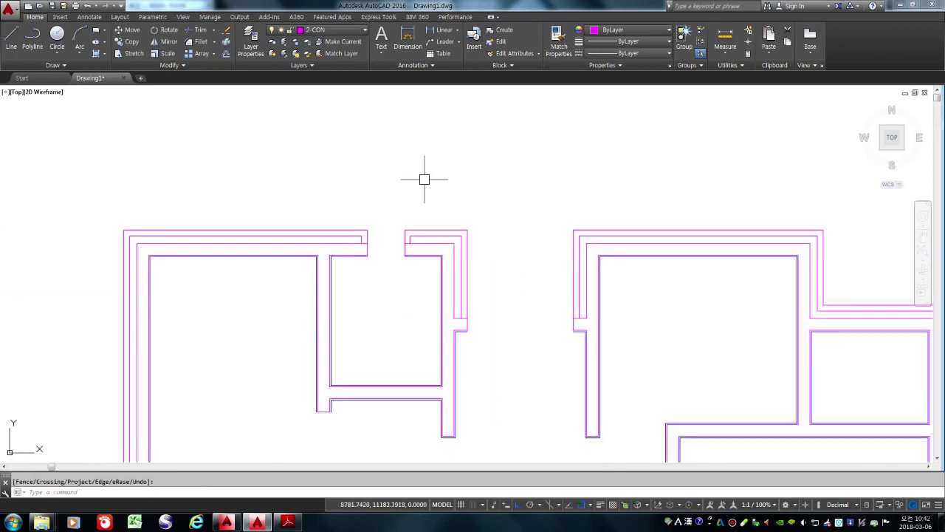
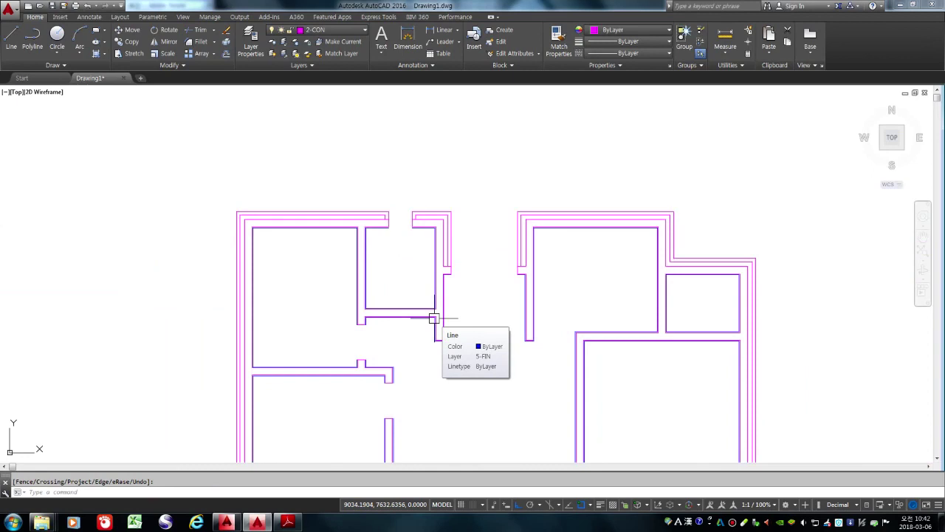
scroll(446, 264, down, 2)
key(Escape)
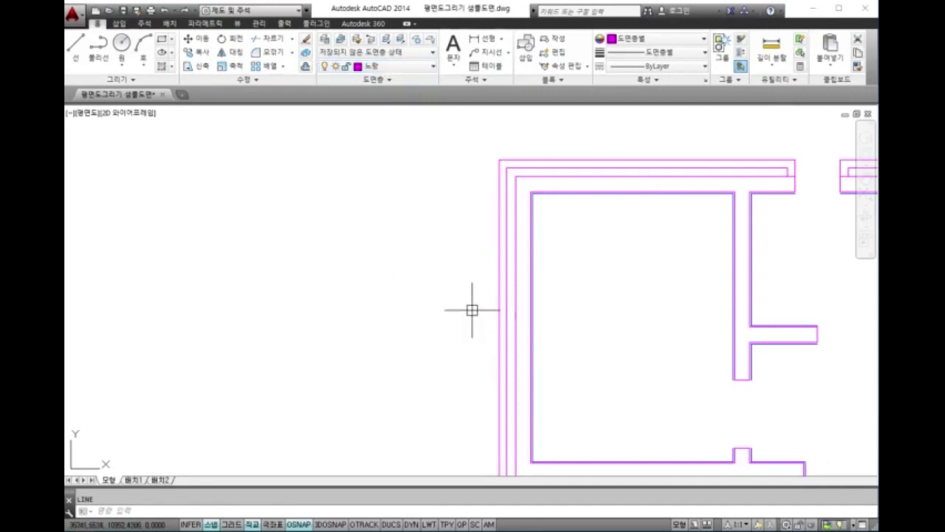
Step: Draw a horizontal line from the midpoint of the upper-left room's west wall line outward past the exterior wall
key(Return)
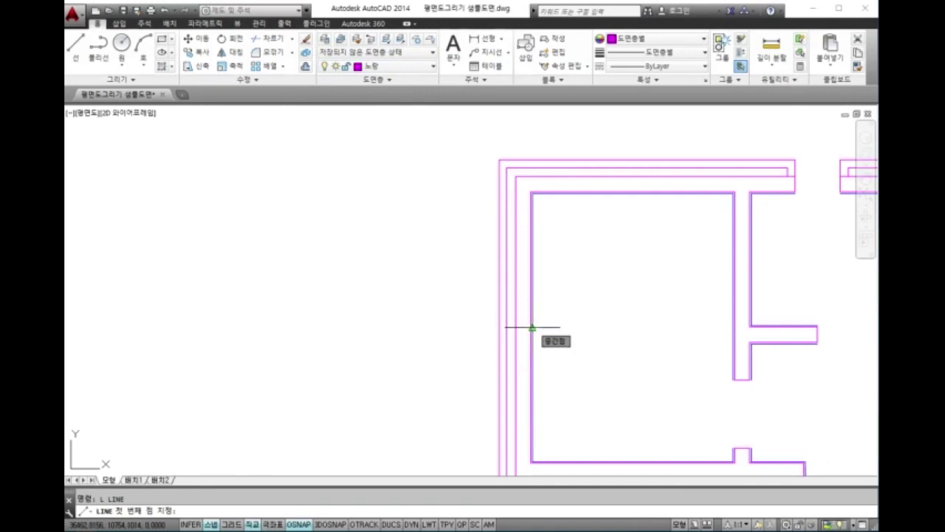
click(532, 327)
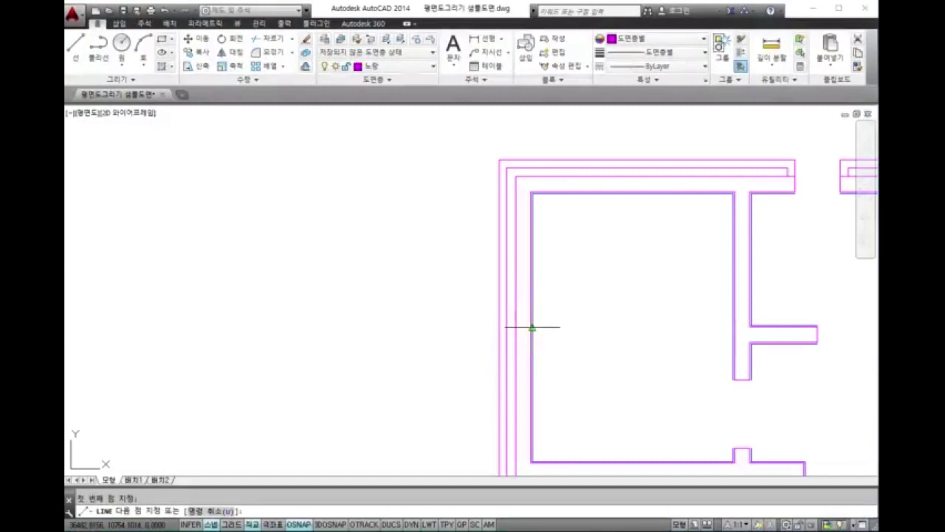
click(424, 328)
key(Return)
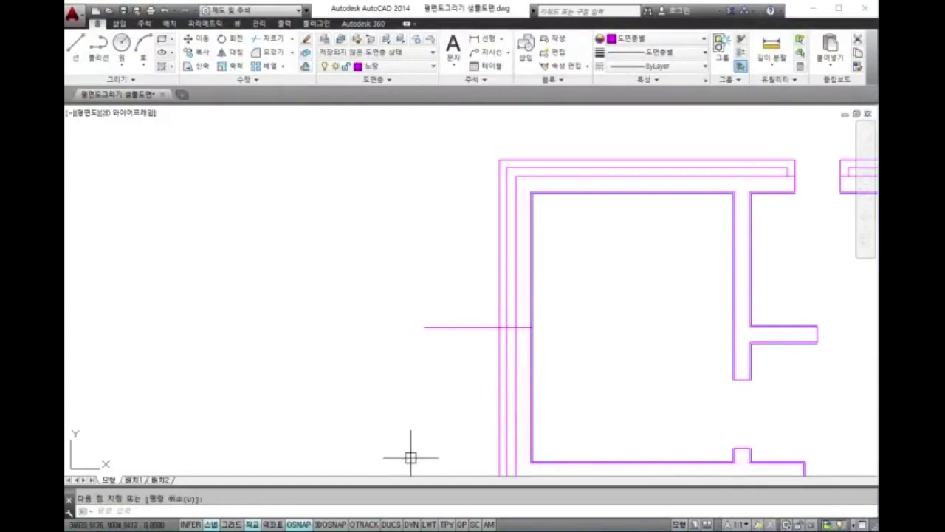
Step: Offset the horizontal line through the upper-left room's west wall 750 to both sides, and delete the original centre line
text(o)
key(Return)
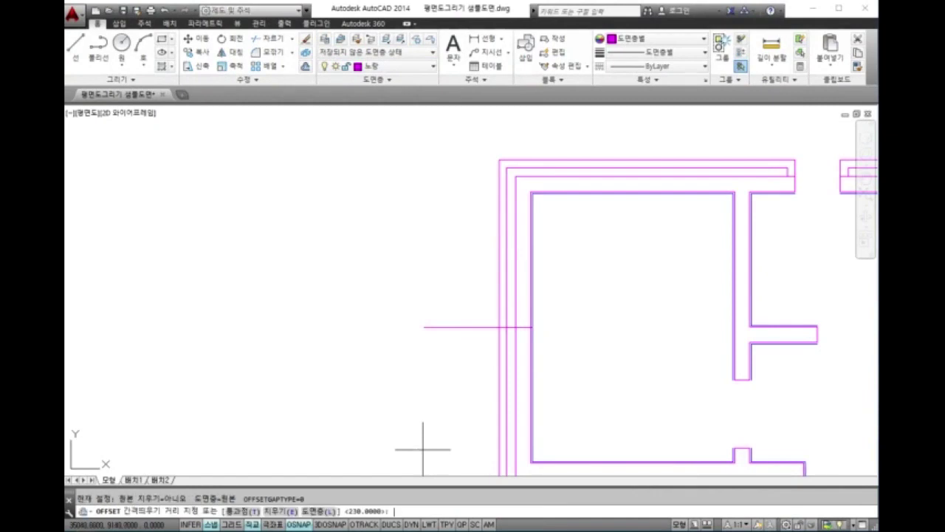
text(750)
key(Return)
click(454, 327)
click(455, 279)
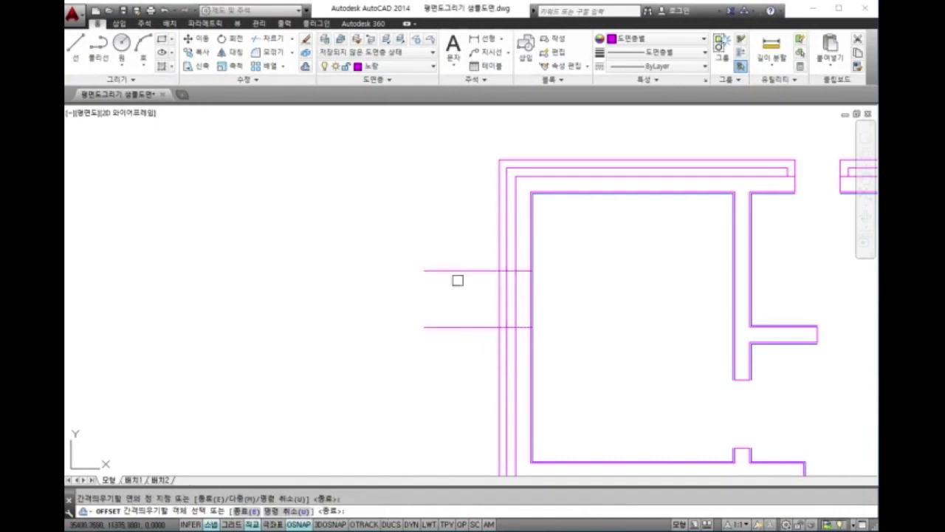
click(456, 327)
click(457, 378)
key(Return)
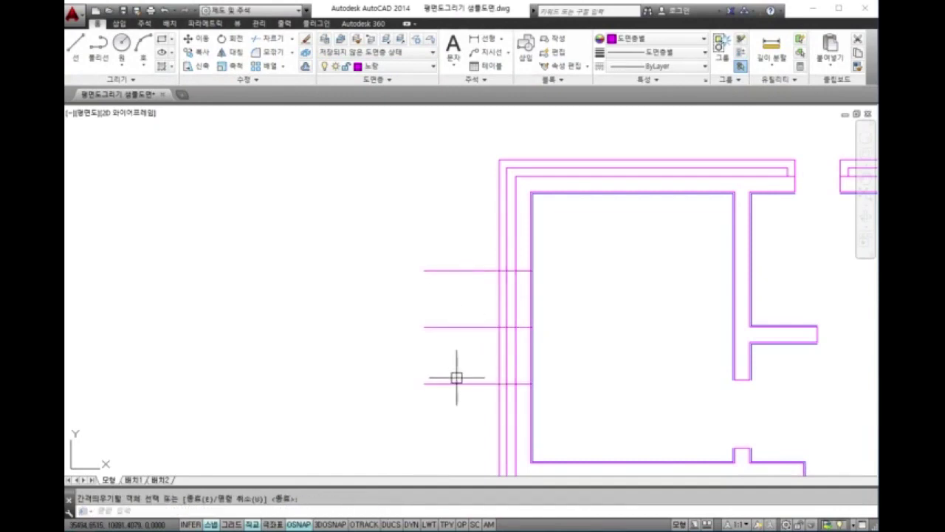
click(440, 327)
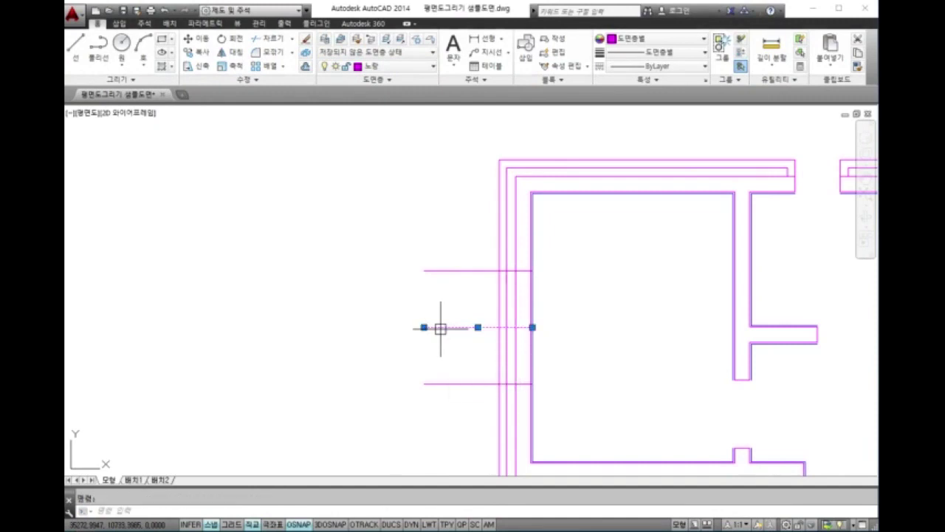
key(Delete)
Step: Trim the west wall lines between the two horizontals, and cut both horizontals back to the outer and inner wall lines
text(tr)
key(Return)
key(Return)
click(583, 338)
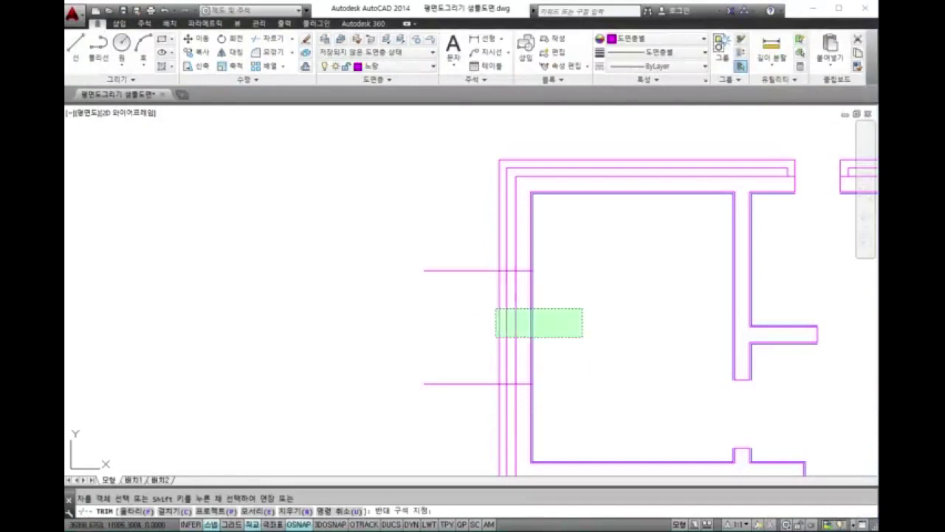
click(483, 301)
click(452, 429)
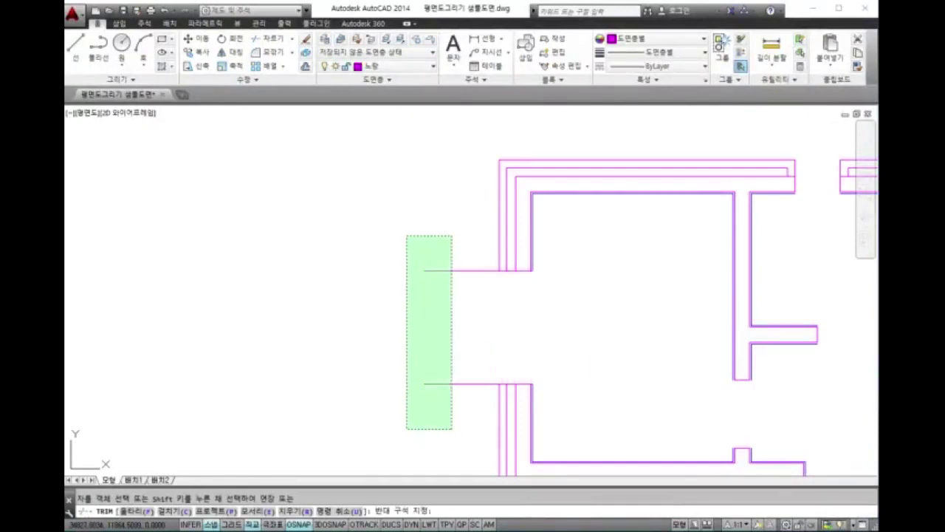
click(407, 235)
scroll(532, 399, up, 5)
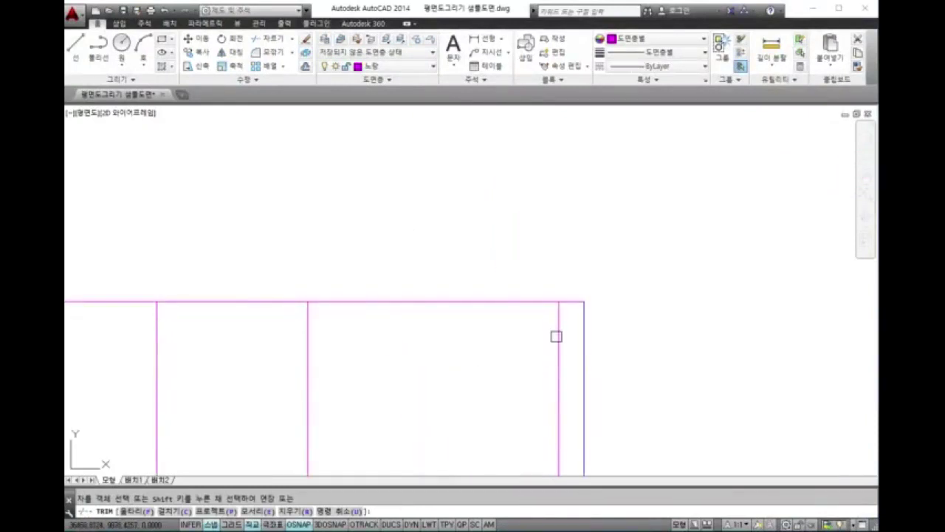
click(568, 301)
scroll(565, 402, down, 5)
scroll(568, 209, up, 4)
scroll(567, 254, up, 2)
click(561, 323)
scroll(681, 298, down, 8)
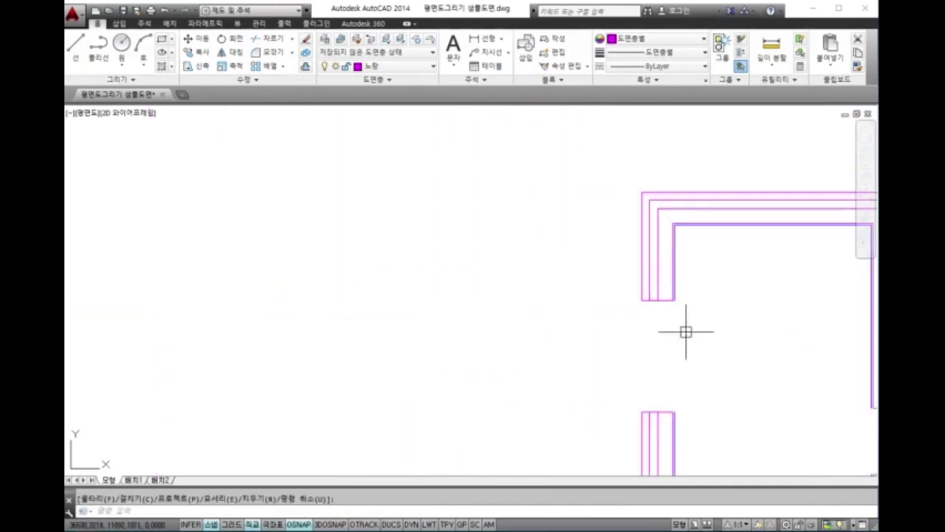
Step: Offset both jamb lines of the west wall's window opening 90 into the walls
middle_drag(681, 311, 491, 232)
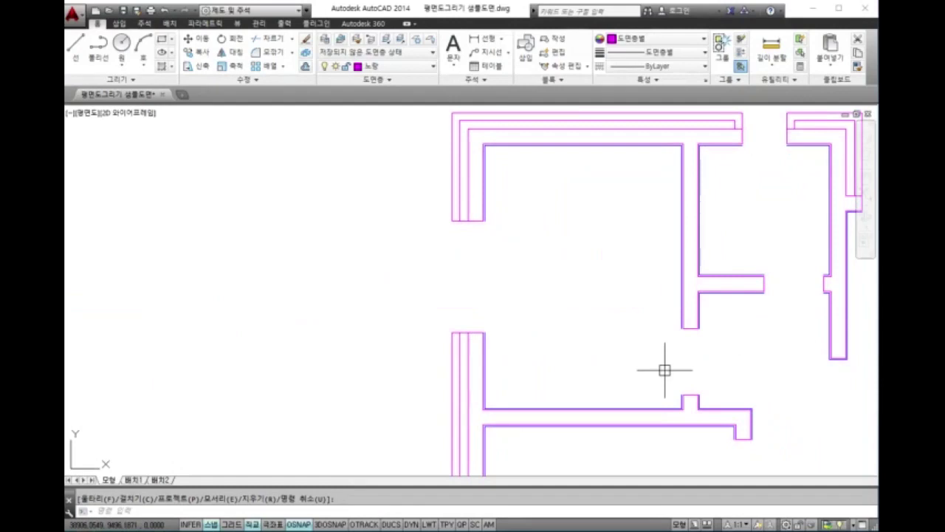
text(o)
key(Return)
text(90)
key(Return)
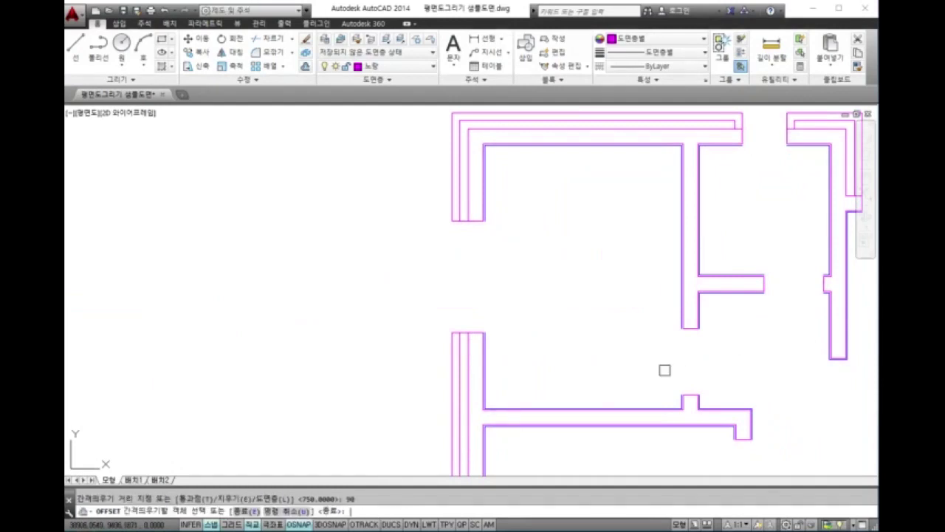
scroll(474, 326, up, 2)
click(479, 333)
click(485, 394)
click(471, 158)
click(475, 122)
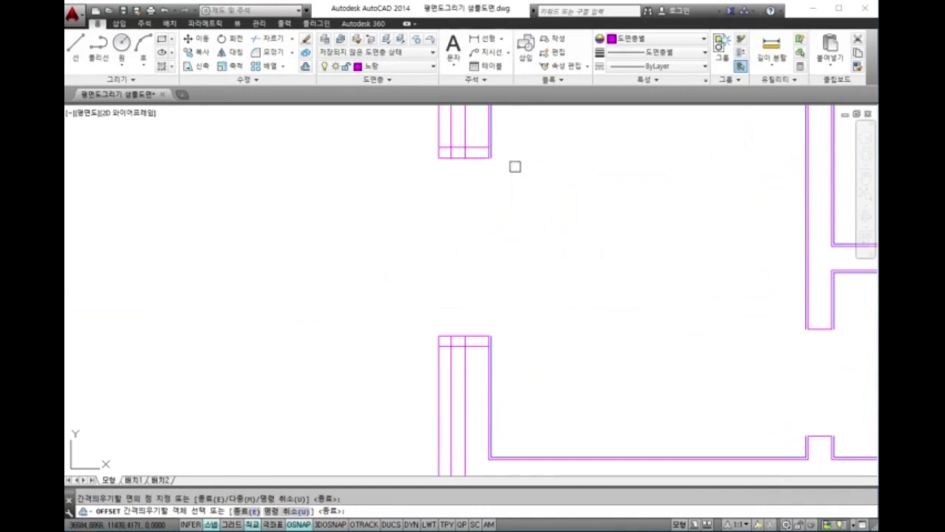
key(Return)
key(Escape)
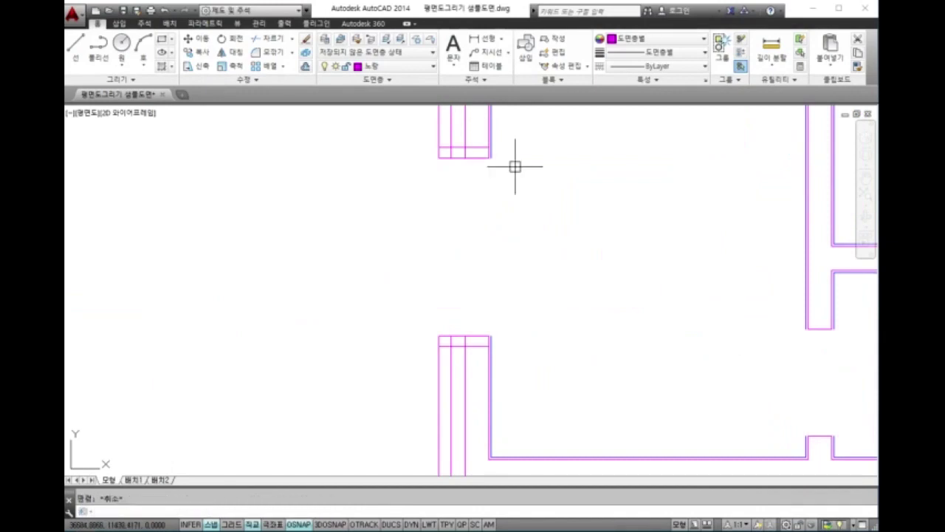
Step: Trim the 90 offset lines and the middle wall line's ends into closed corners on both sides of the west window opening
text(tr)
key(Return)
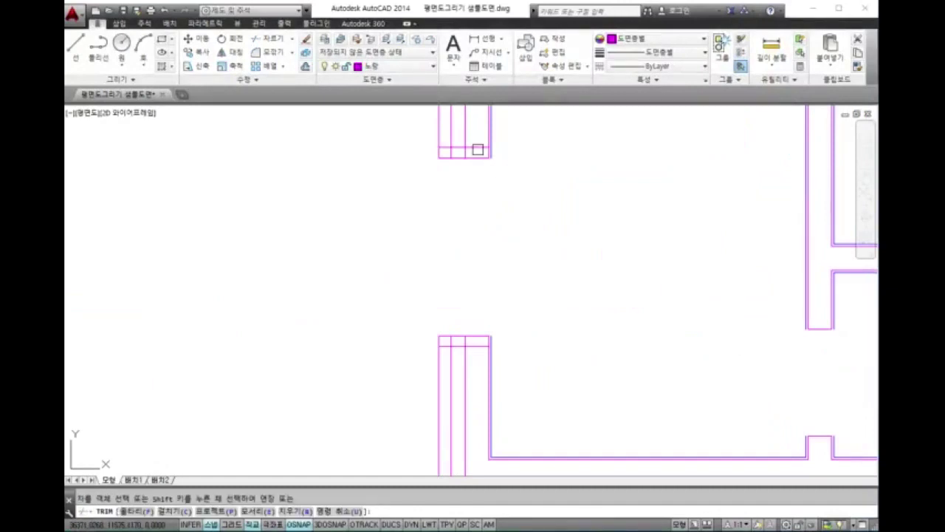
scroll(478, 369, up, 4)
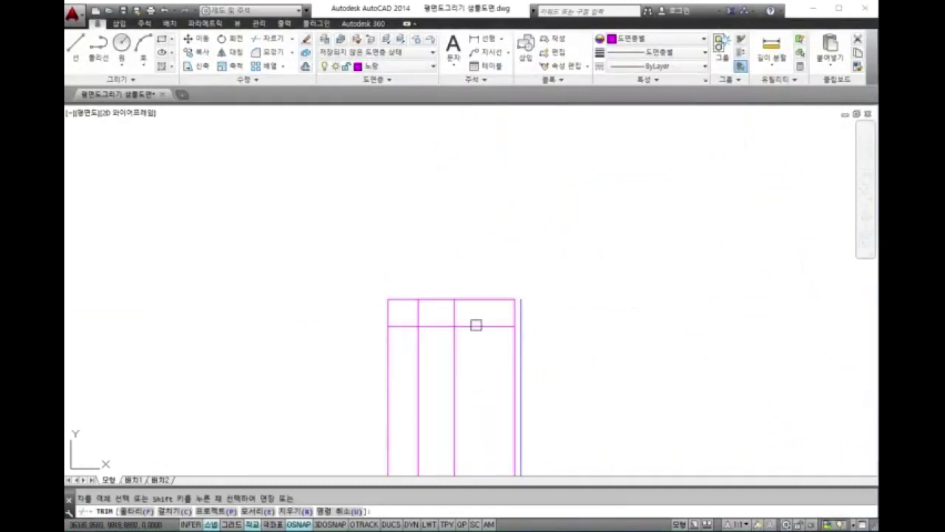
click(476, 325)
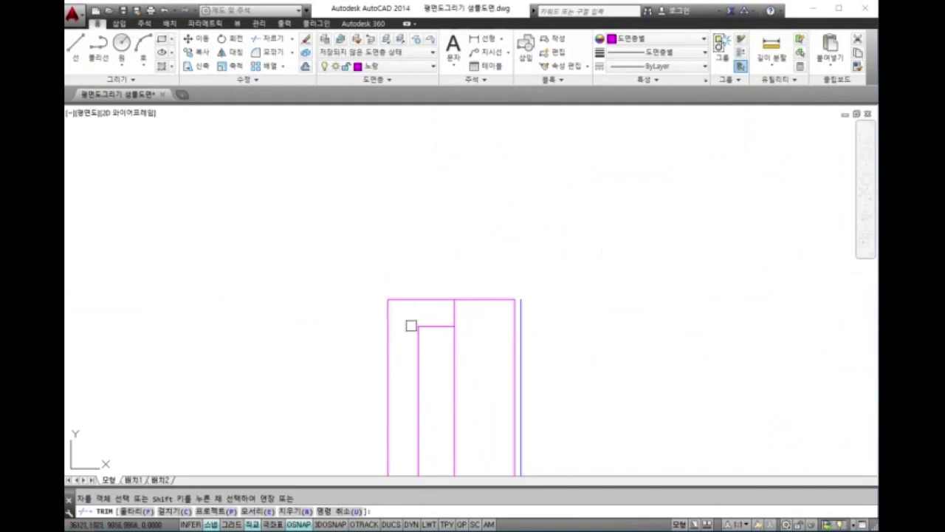
scroll(447, 469, down, 4)
scroll(422, 219, up, 8)
click(491, 205)
click(516, 238)
key(Return)
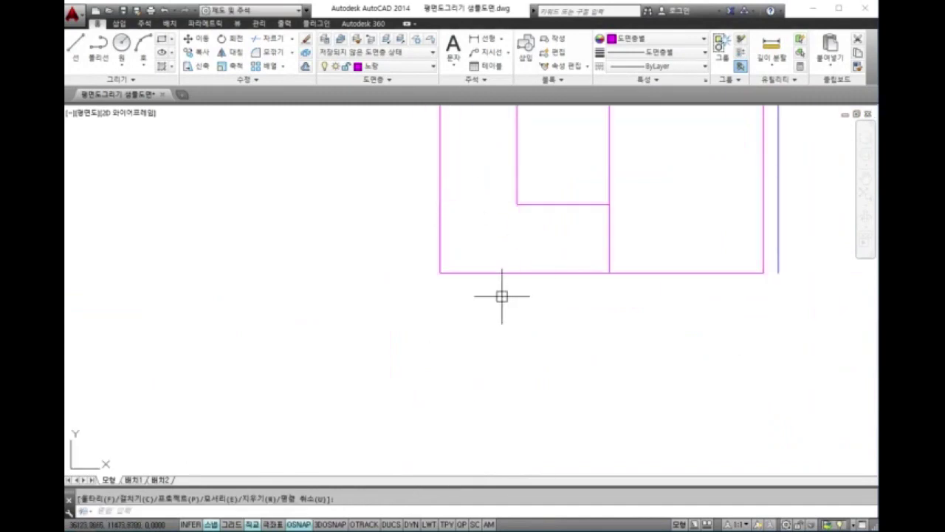
Step: Erase the green rectangle over the lower-left room's south wall
scroll(501, 296, down, 3)
scroll(485, 268, down, 4)
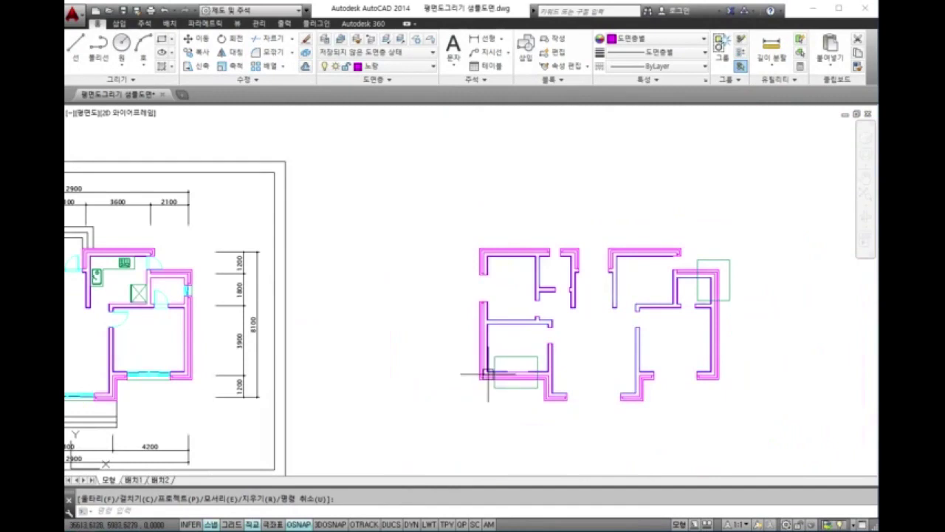
scroll(469, 294, up, 6)
middle_drag(600, 406, 320, 144)
middle_drag(472, 330, 454, 257)
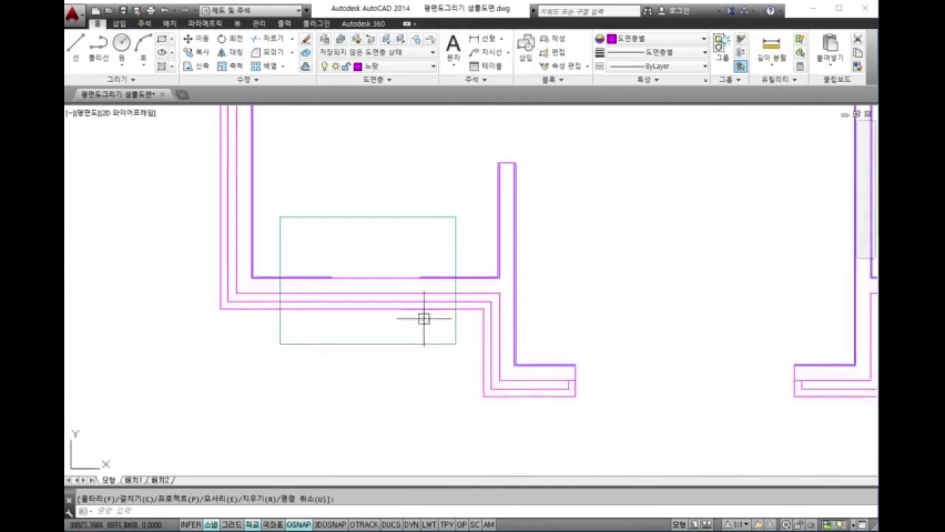
text(e)
click(395, 382)
click(348, 337)
key(space)
Step: Erase one broken piece of the south wall's inner finish line and extend the other piece across the room
middle_drag(290, 282, 345, 322)
scroll(346, 323, up, 4)
text(e)
click(347, 303)
key(space)
scroll(369, 314, down, 4)
text(ex)
key(space)
key(Escape)
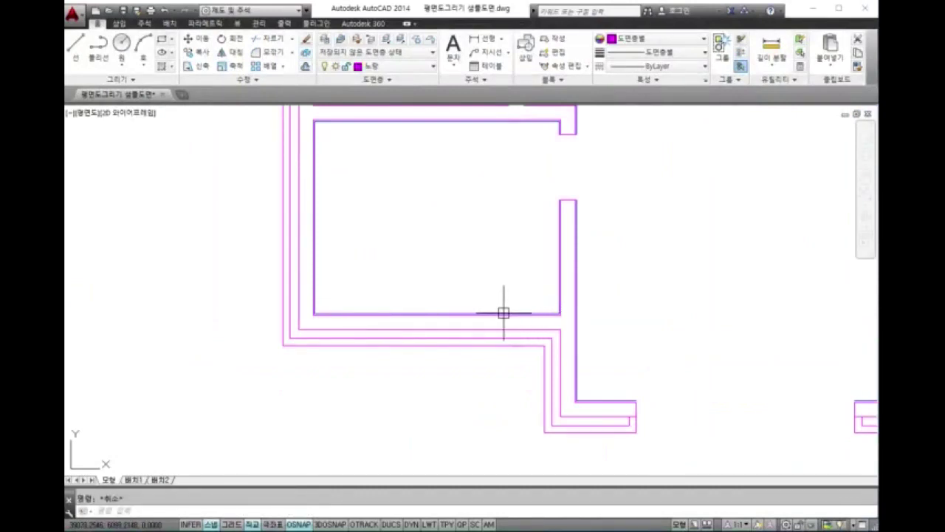
Step: Draw a vertical line from the midpoint of the lower-left room's south wall line outward past the exterior wall
text(l)
key(space)
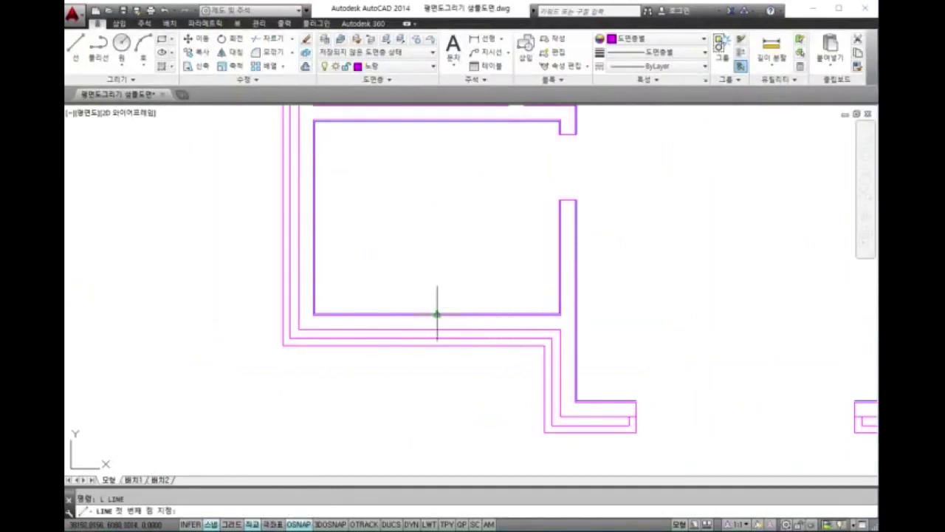
click(437, 315)
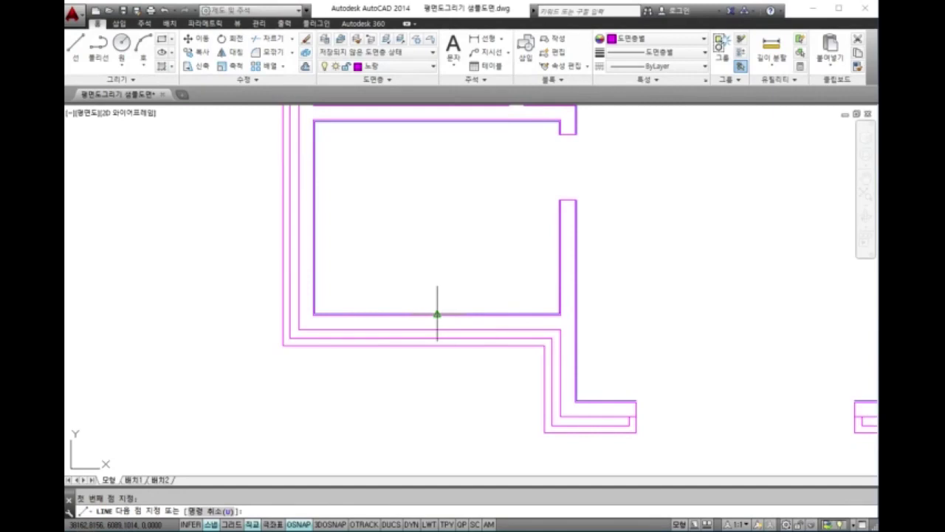
click(441, 395)
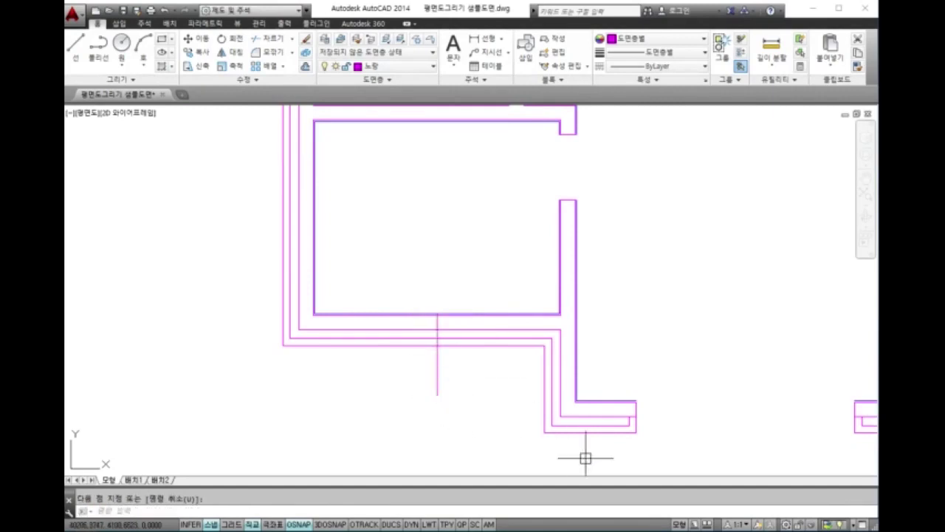
key(space)
Step: Offset the vertical line through the south wall 750 to both sides, and delete the original centre line
text(o)
key(space)
text(750)
key(space)
click(436, 378)
click(424, 382)
click(437, 376)
click(465, 382)
key(space)
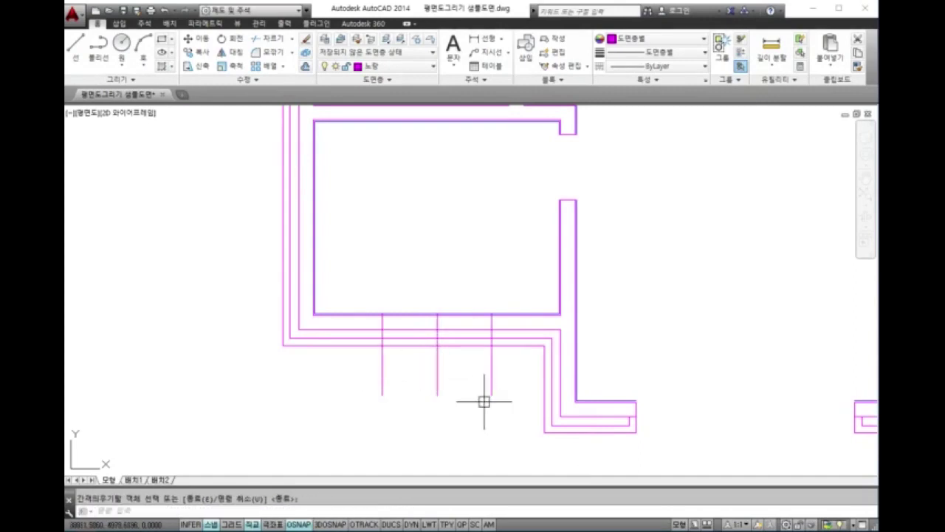
click(436, 366)
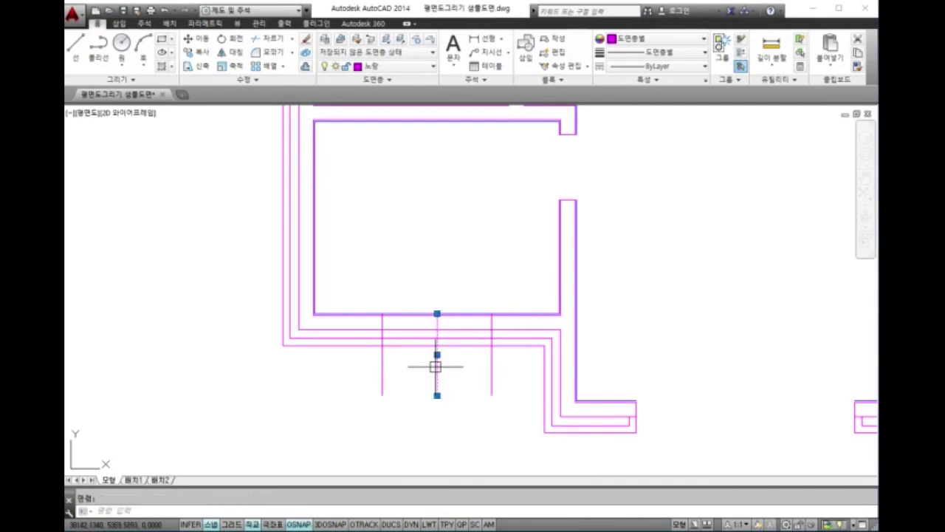
key(Delete)
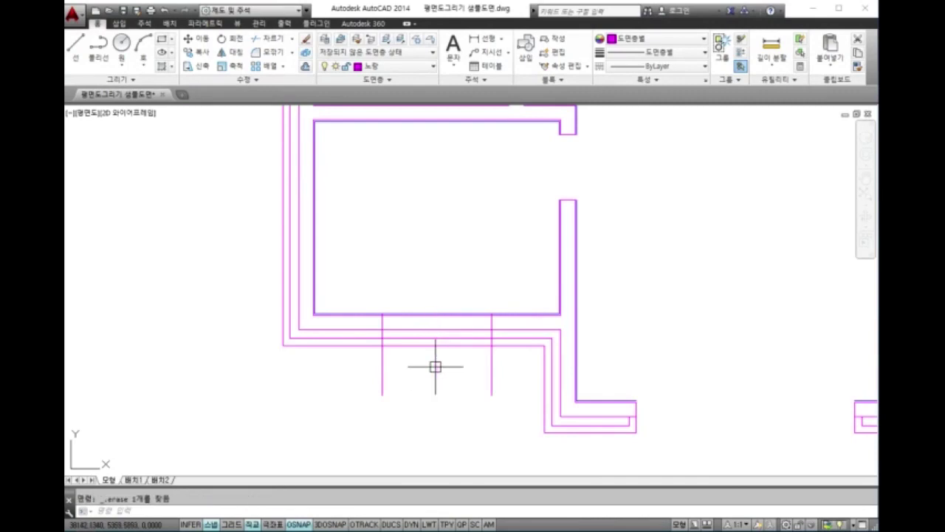
Step: Trim the south wall lines between the two verticals, and cut both verticals back to the outer wall line
text(tr)
key(Return)
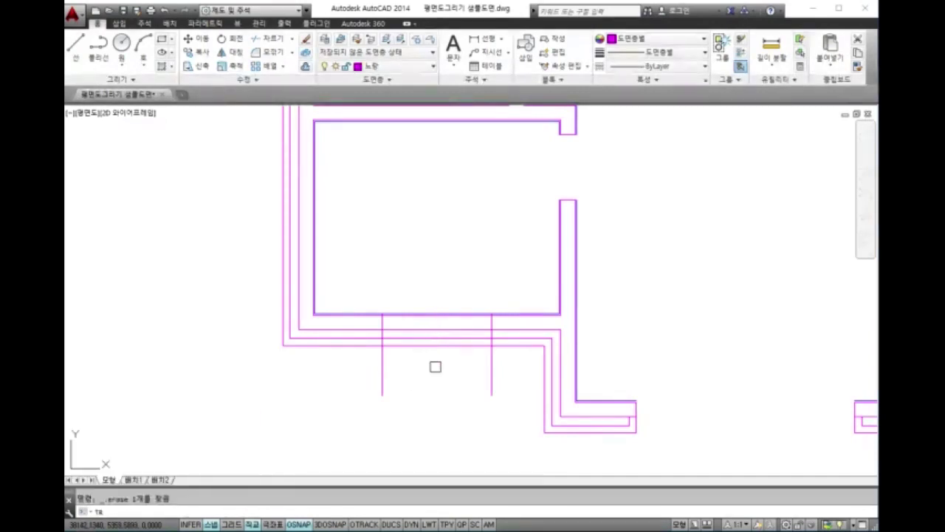
key(Return)
click(441, 374)
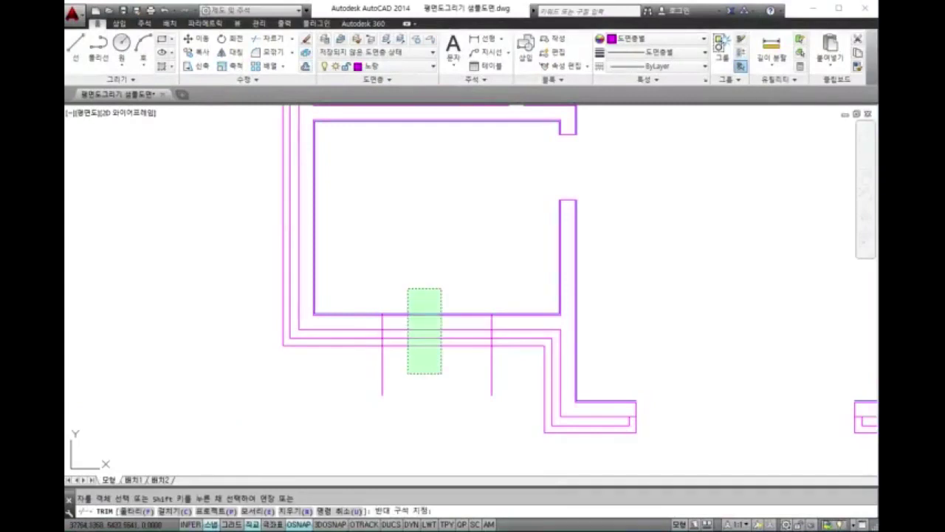
click(407, 288)
click(522, 382)
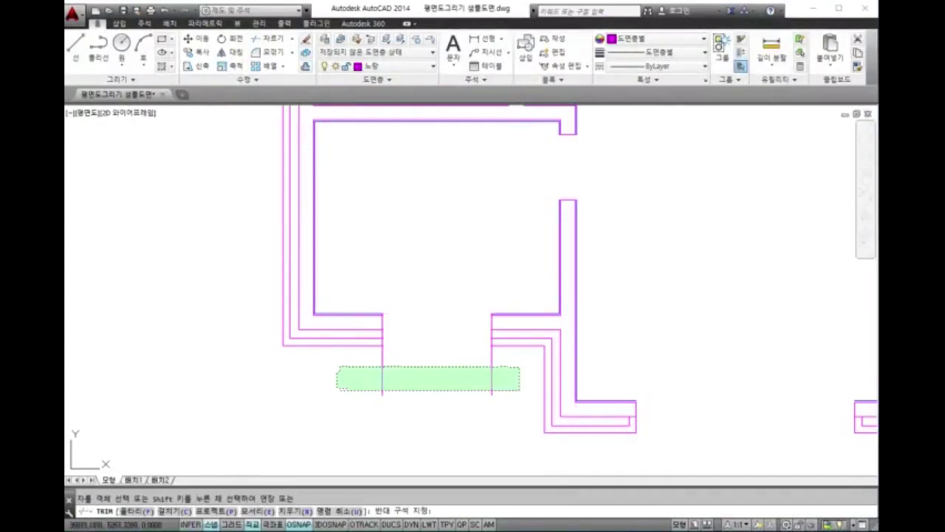
click(336, 366)
scroll(375, 313, up, 5)
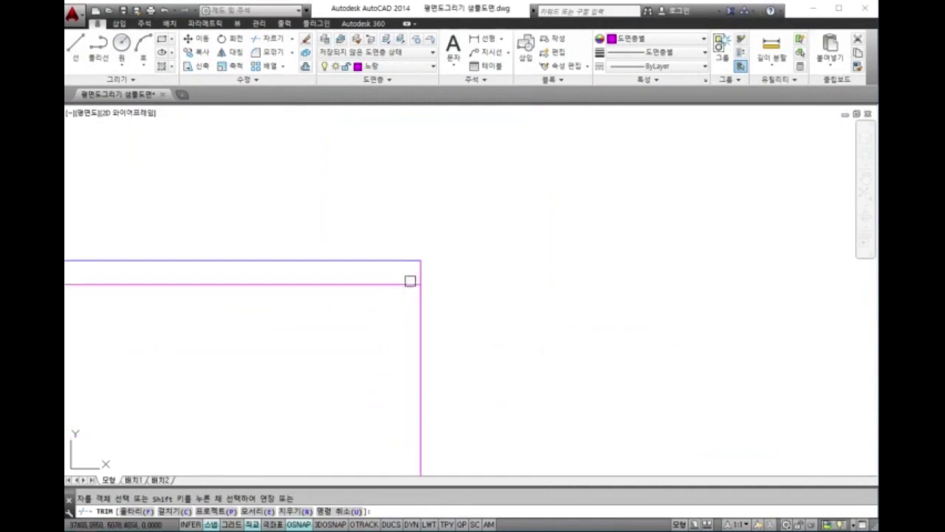
scroll(419, 271, down, 5)
scroll(502, 295, up, 5)
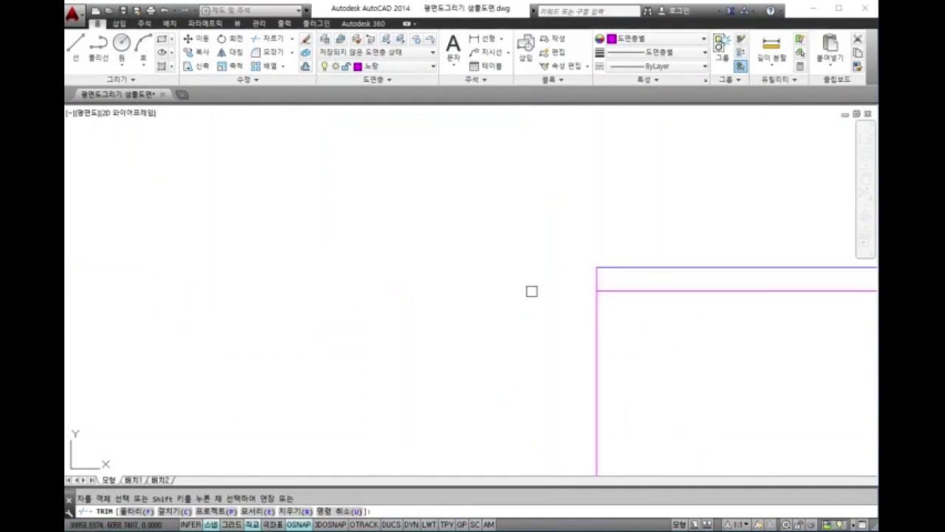
key(Escape)
scroll(502, 306, down, 6)
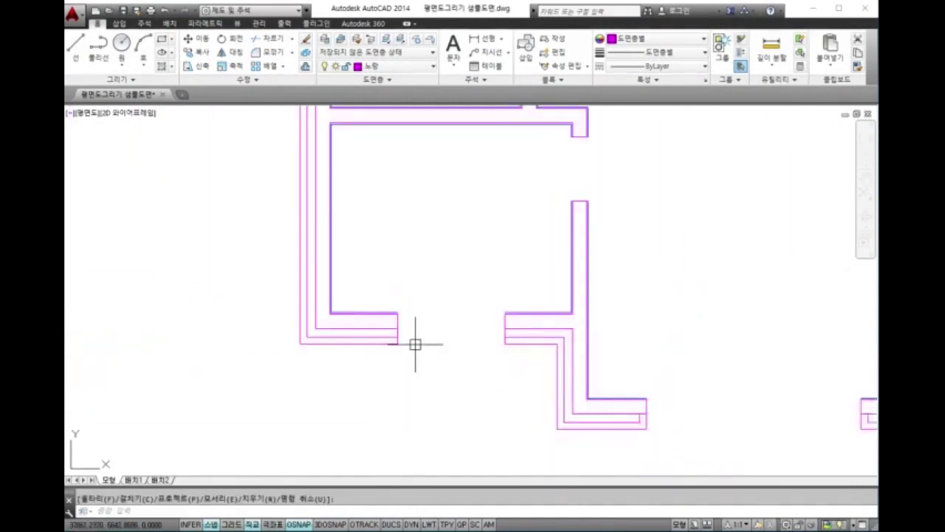
Step: Offset both jamb lines of the lower-left room's south window opening 90 into the walls
text(o)
key(Return)
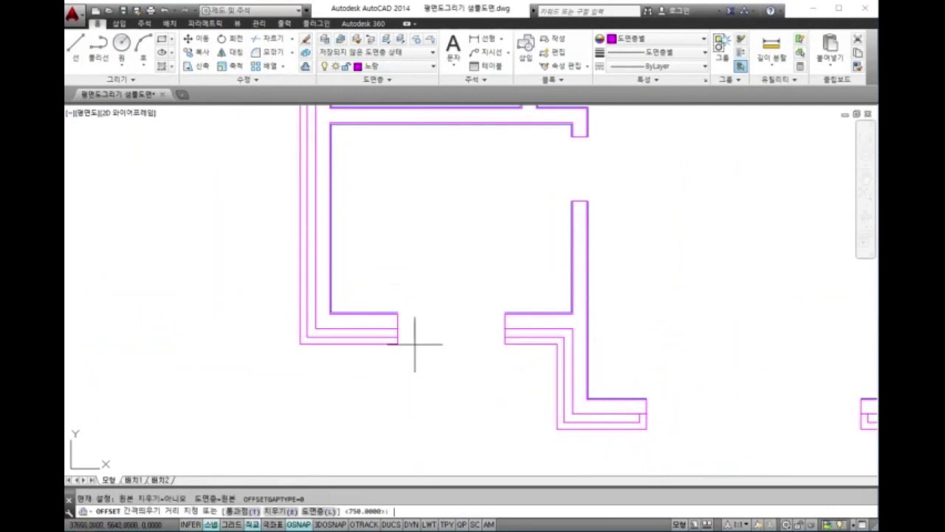
key(Return)
scroll(413, 342, up, 4)
click(392, 318)
click(321, 293)
click(658, 299)
click(730, 251)
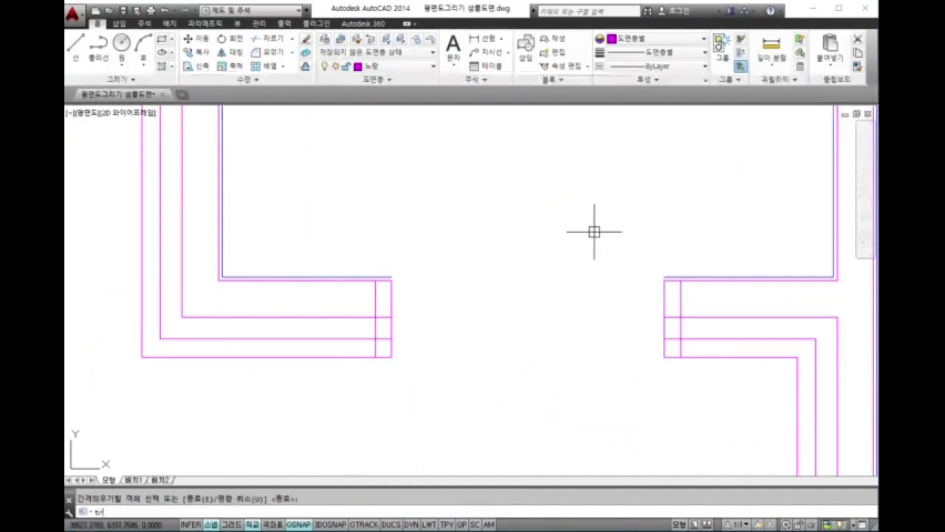
Step: Trim the offset lines at both jambs of the lower-left room's south window to the wall cavity, cutting the middle wall line back to them
key(Return)
key(Return)
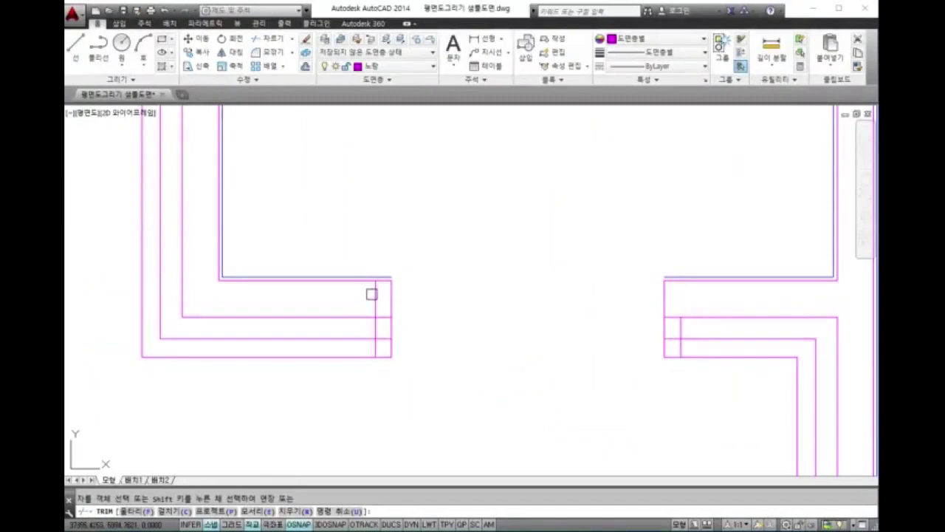
scroll(380, 344, up, 4)
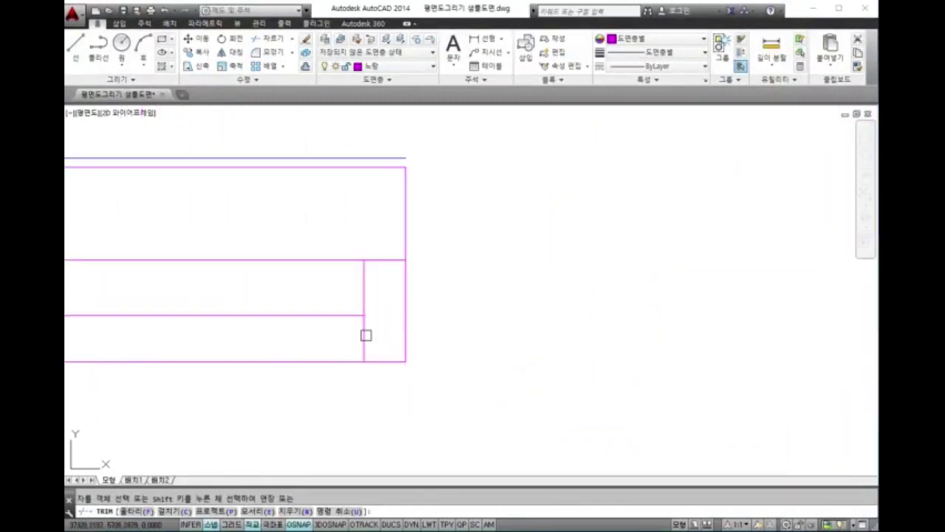
scroll(306, 348, down, 3)
scroll(502, 336, up, 4)
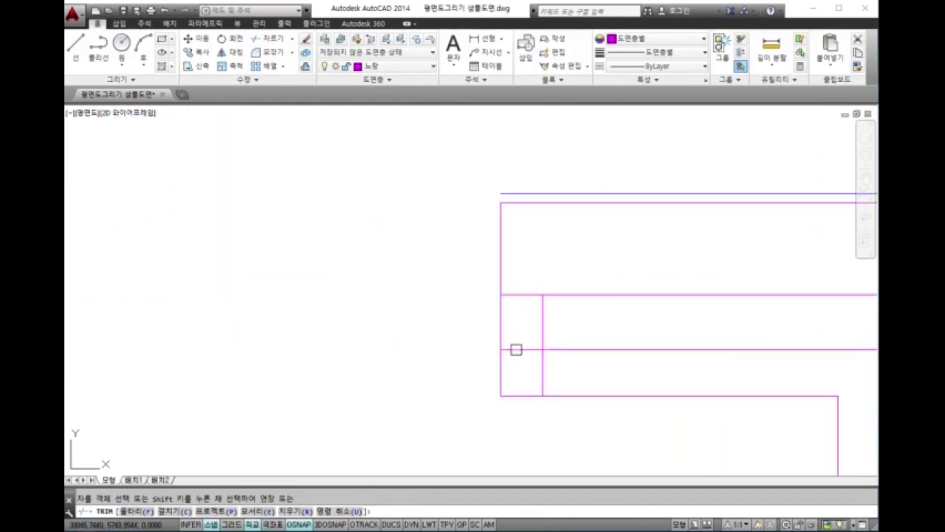
scroll(542, 380, down, 4)
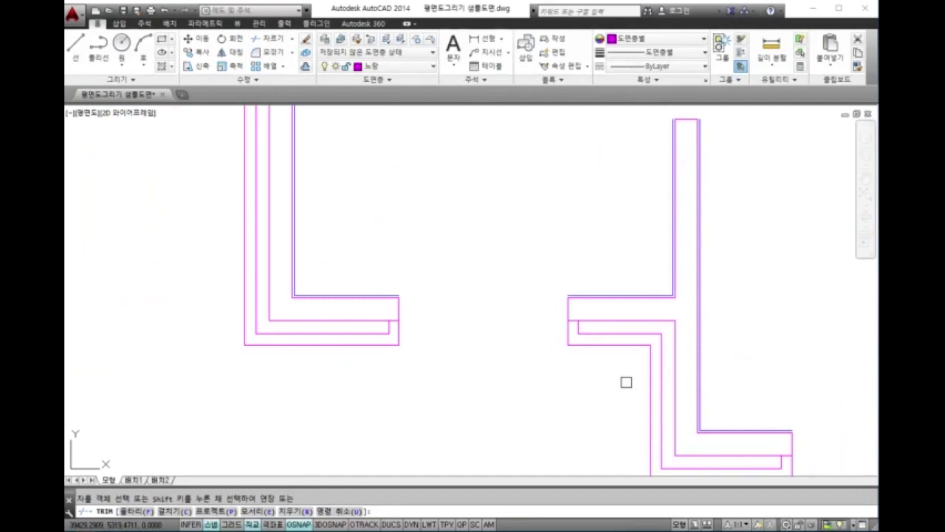
key(Escape)
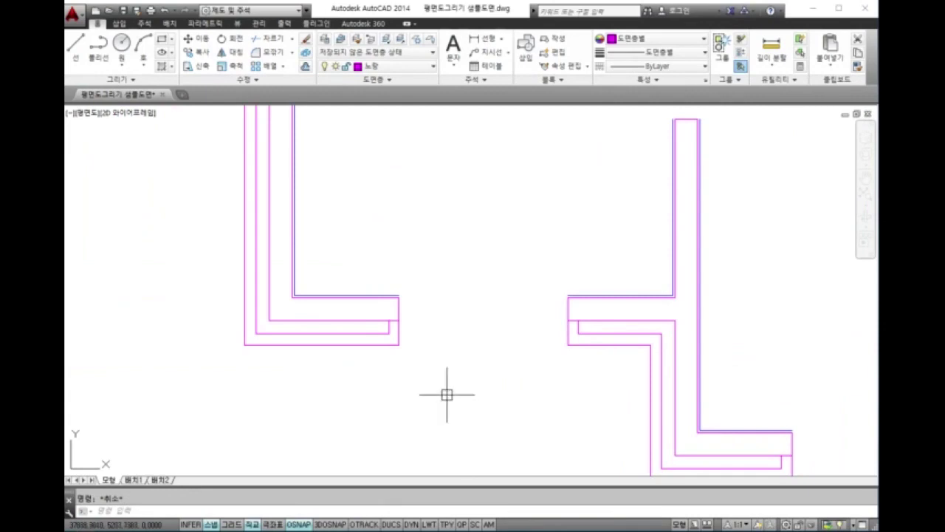
scroll(417, 405, down, 5)
scroll(627, 301, up, 5)
middle_drag(644, 347, 641, 289)
text(e)
key(space)
click(662, 341)
click(616, 296)
key(space)
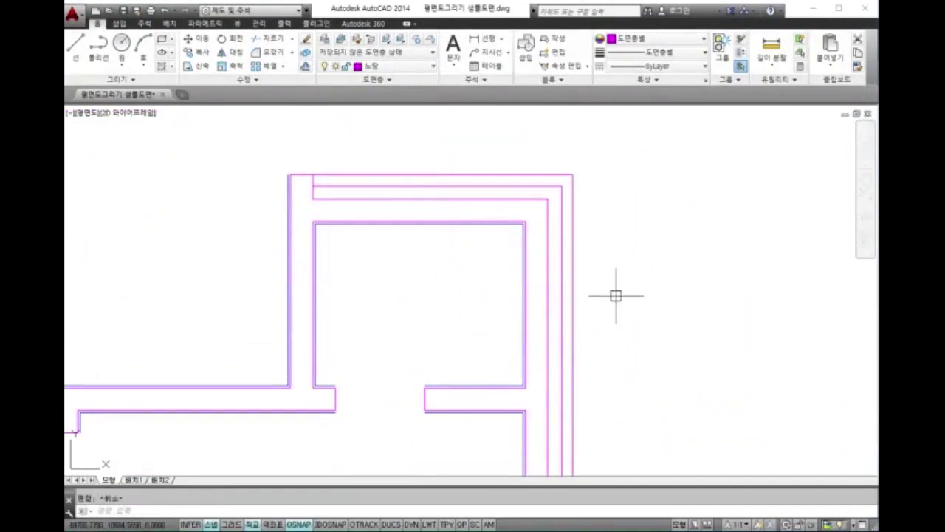
Step: Draw a horizontal line from the midpoint of the upper-right room's east wall line outward past the exterior wall
text(l)
key(space)
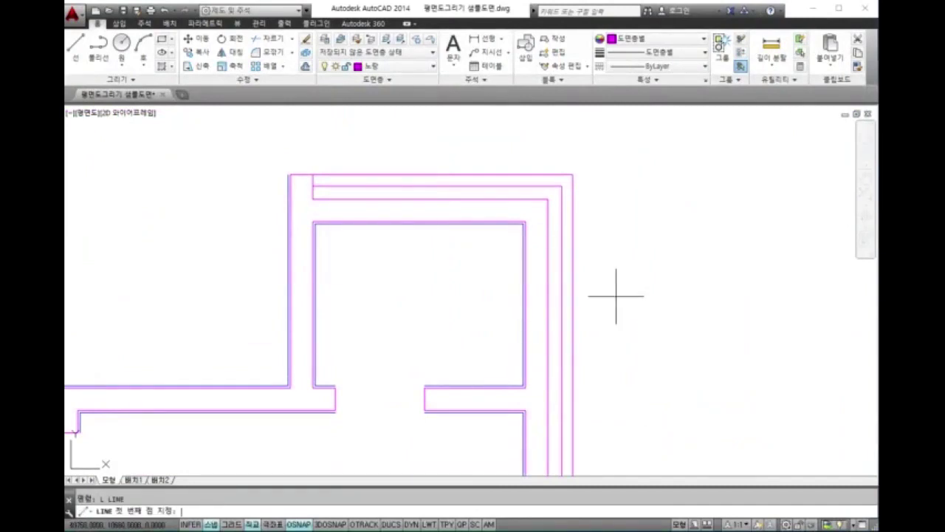
middle_drag(524, 312, 549, 290)
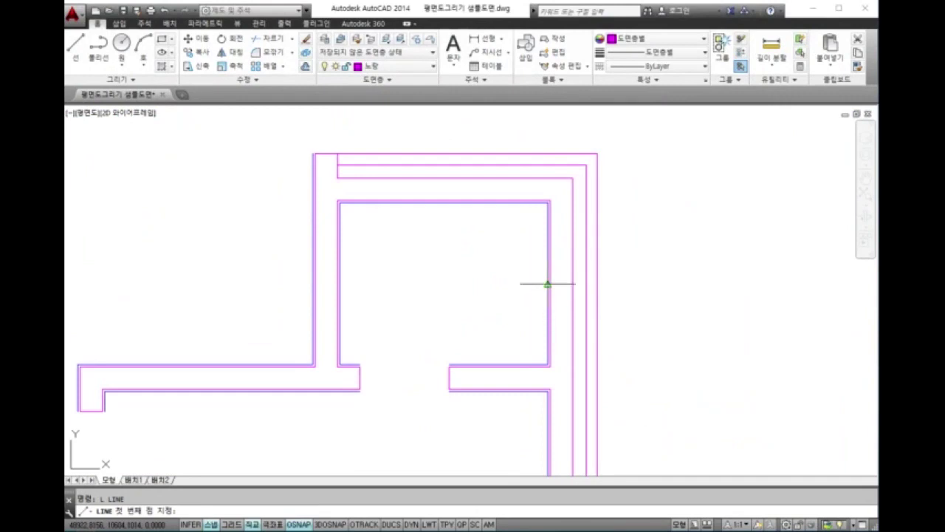
click(548, 283)
click(679, 314)
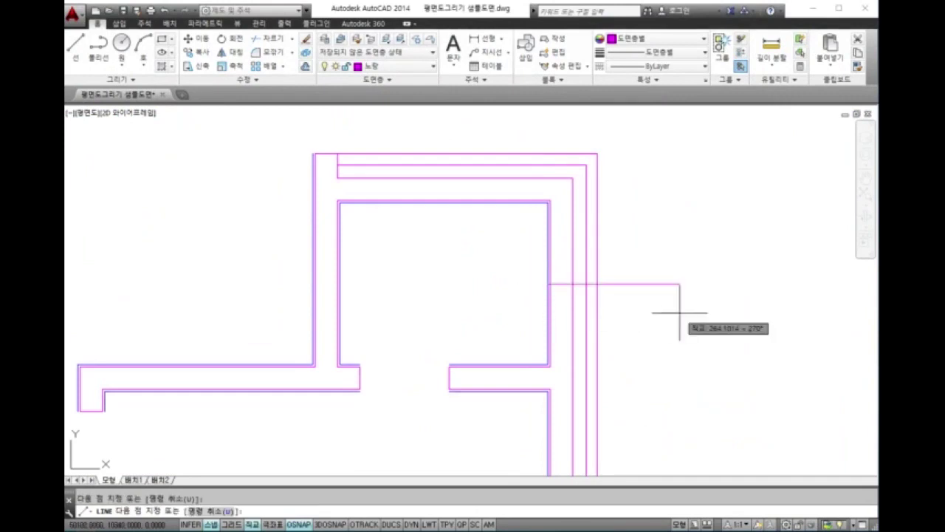
key(space)
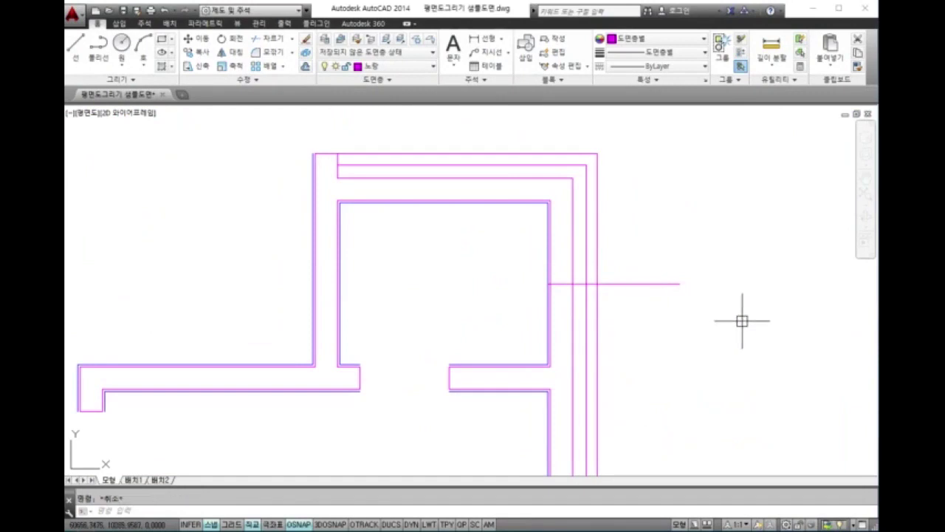
Step: Offset the horizontal line through the east wall 450 to both sides, and delete the original centre line
text(o)
key(Return)
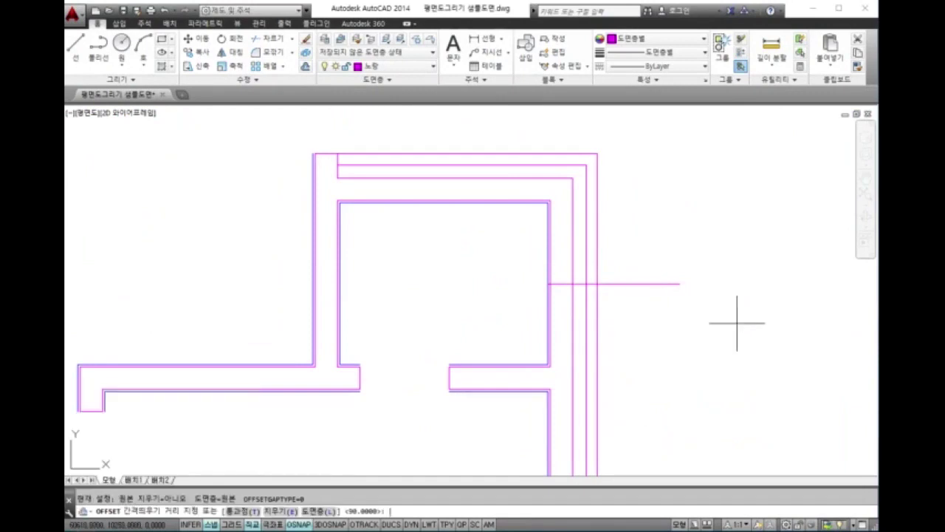
text(450)
key(Return)
click(661, 282)
click(647, 228)
click(632, 283)
click(638, 346)
key(Return)
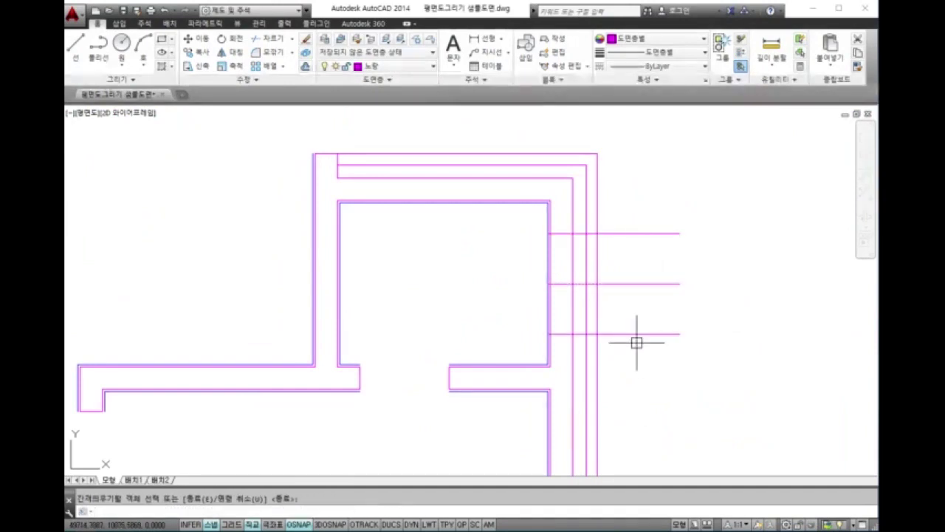
click(624, 282)
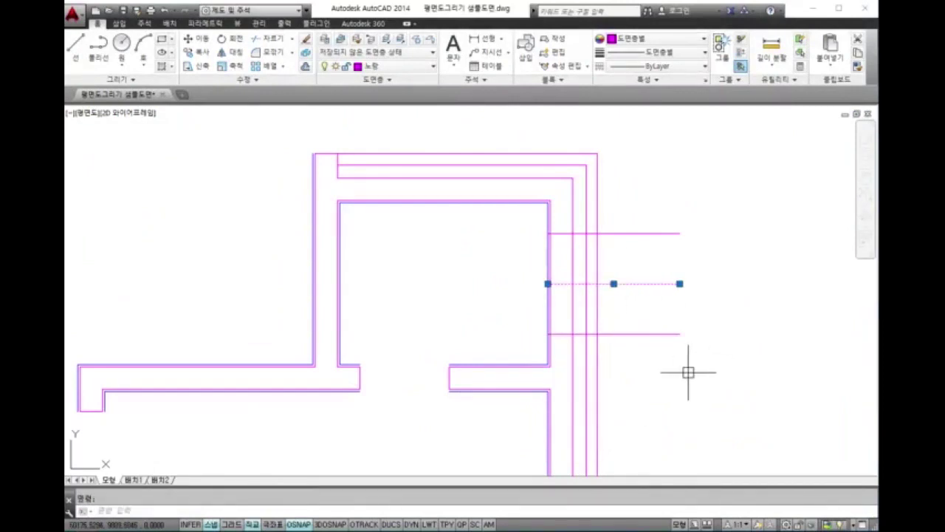
key(Delete)
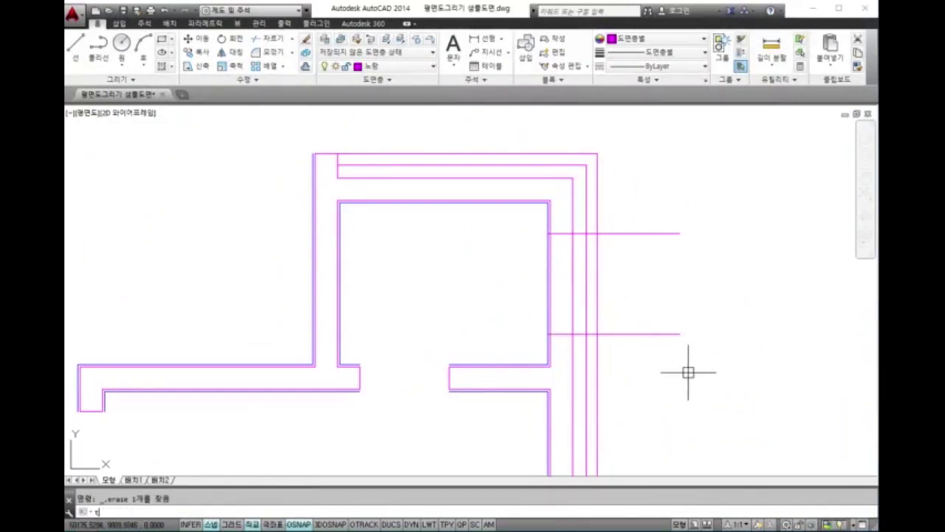
Step: Trim the east wall lines between the two horizontals, and cut both horizontals back to the wall's outer and inner lines
text(tr)
key(Return)
key(Return)
click(633, 299)
click(511, 264)
click(732, 391)
click(655, 238)
scroll(571, 233, up, 5)
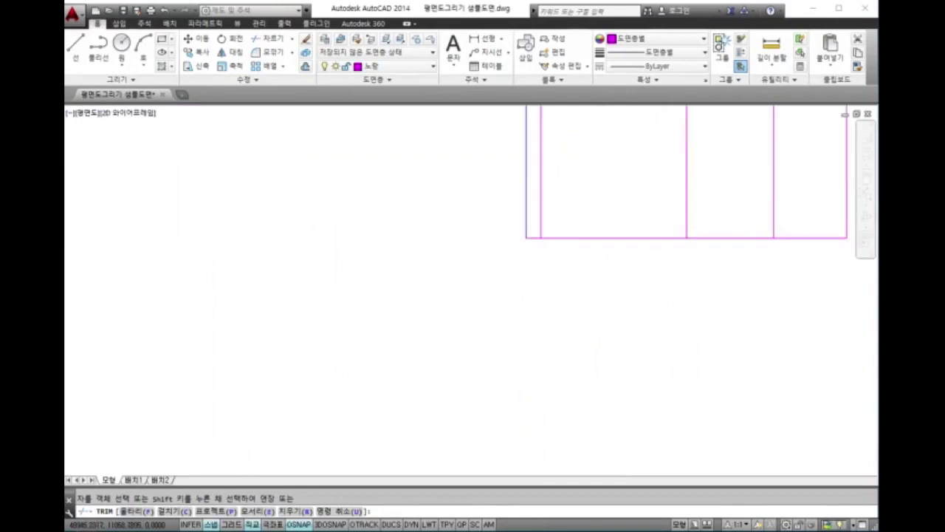
scroll(589, 214, down, 5)
scroll(590, 310, up, 5)
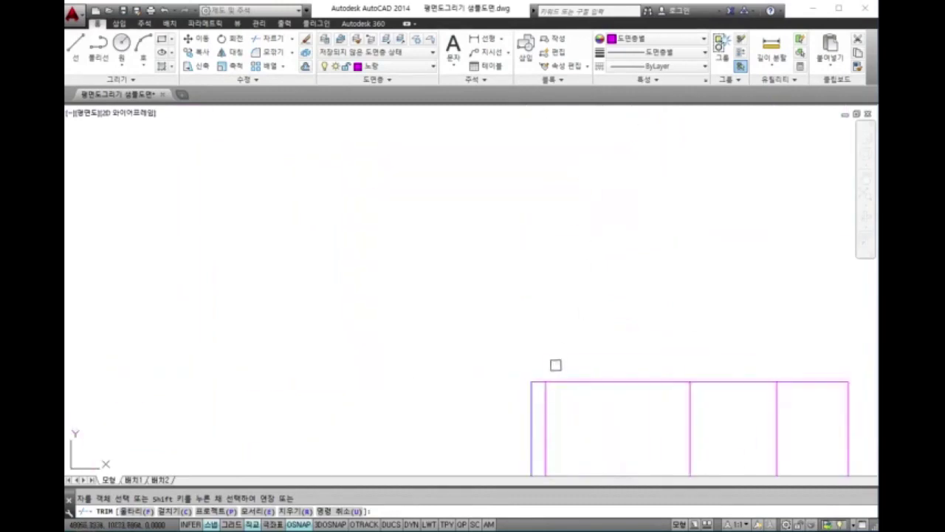
scroll(527, 391, down, 3)
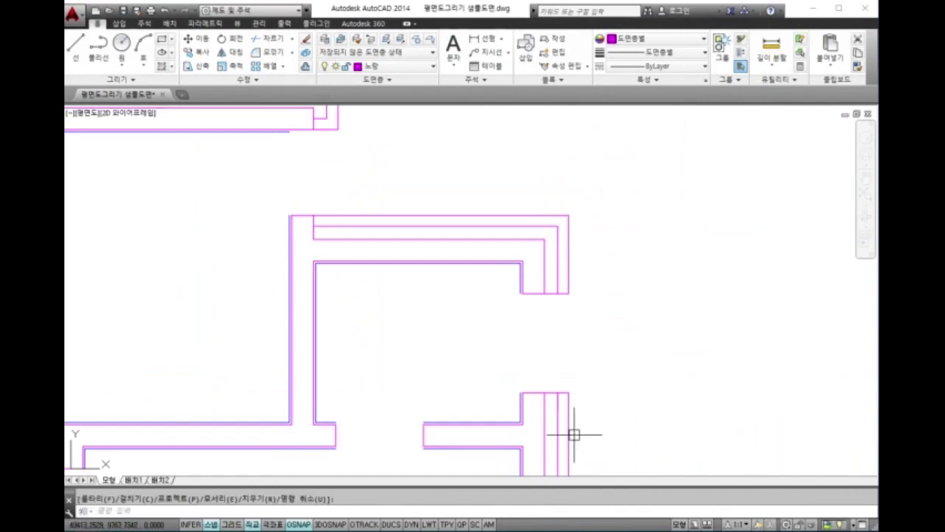
key(Escape)
Step: Offset both jamb lines of the upper-right room's east window opening 90 into the walls
text(o)
key(Return)
text(90)
key(Return)
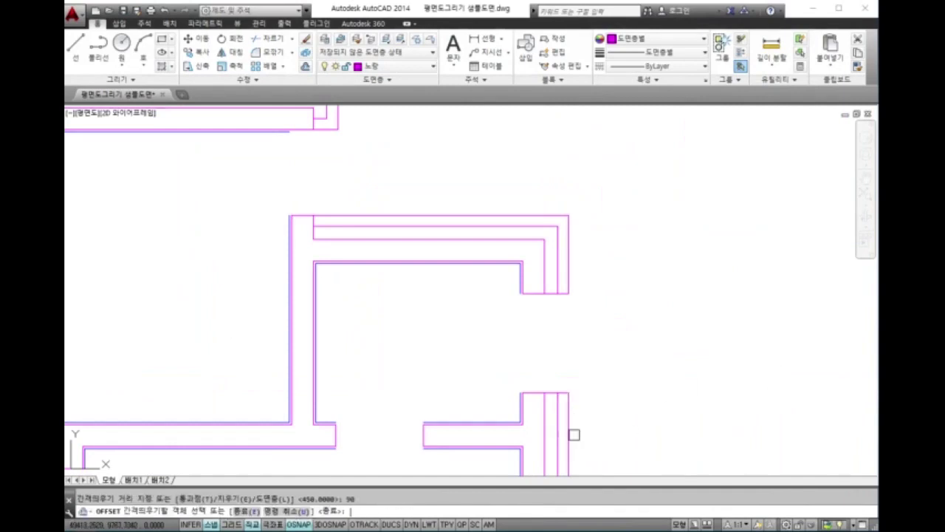
scroll(540, 286, up, 2)
click(529, 295)
click(533, 258)
middle_drag(535, 385, 525, 275)
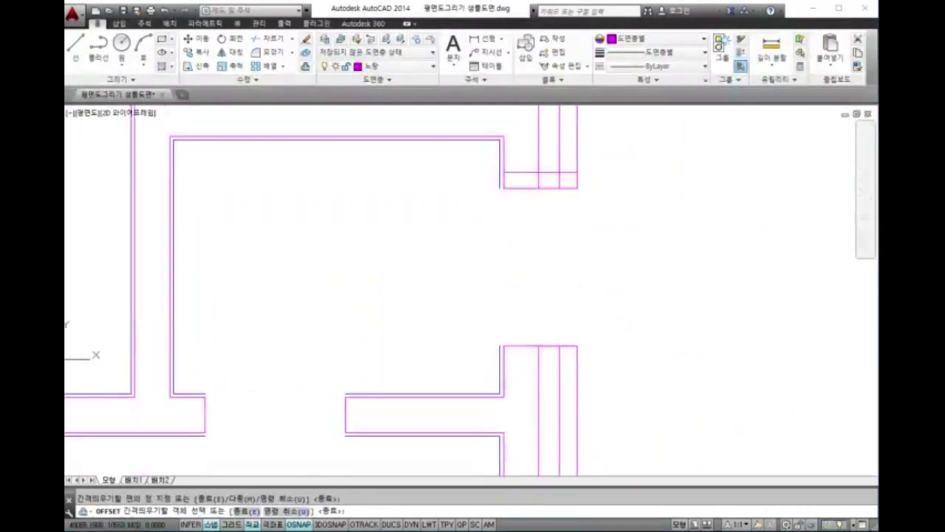
click(526, 353)
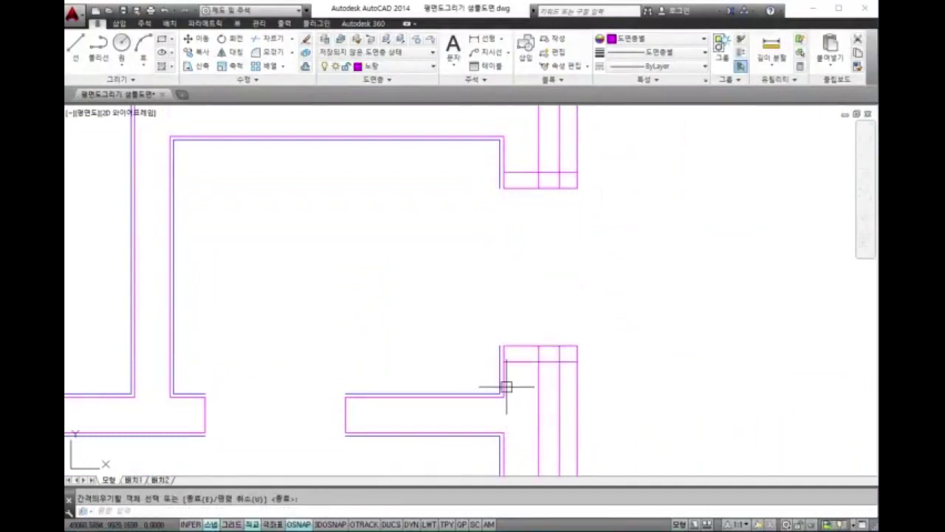
Step: Trim the offset lines at both east window jambs to the wall cavity, cutting the middle wall line back to them
text(tr)
key(Return)
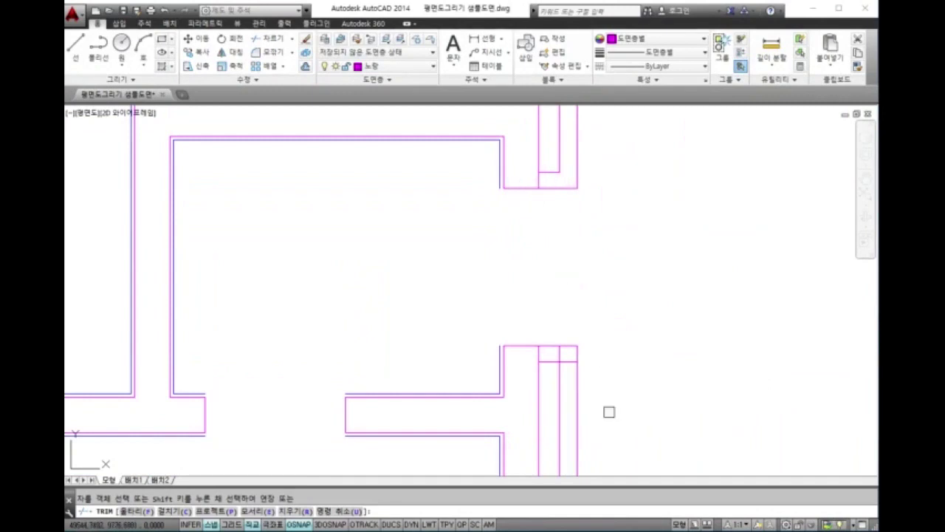
scroll(573, 353, up, 4)
click(553, 363)
scroll(561, 374, down, 3)
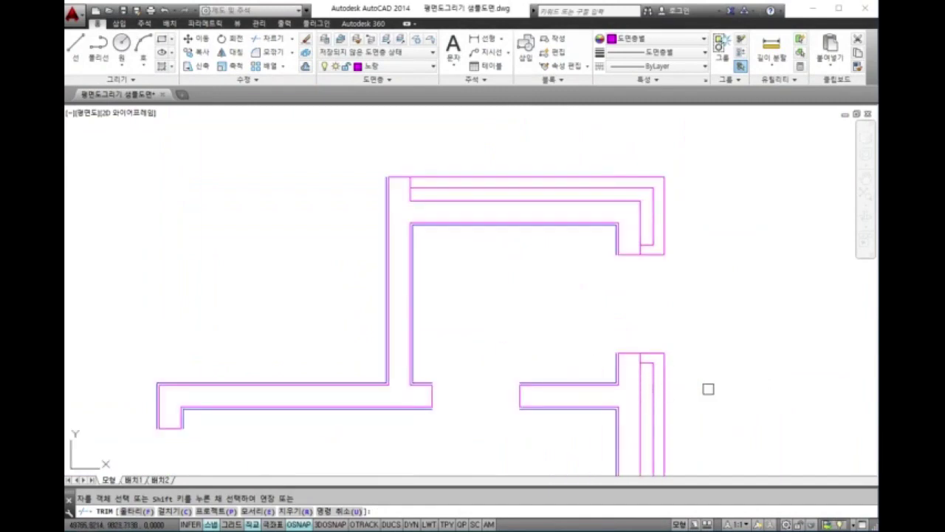
key(Return)
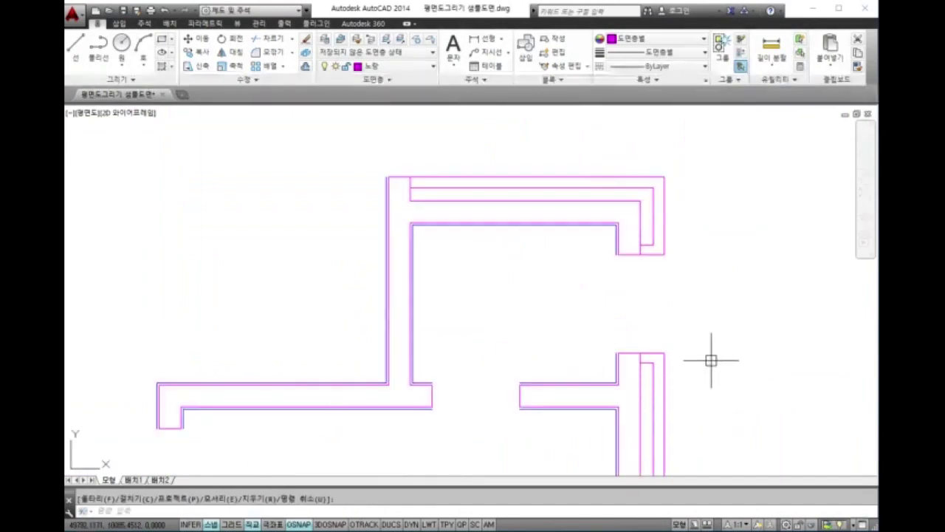
Step: Inspect the wall ends and blue finish lines at the east window, door openings, entrance walls and the stepped upper exterior wall
scroll(622, 265, up, 5)
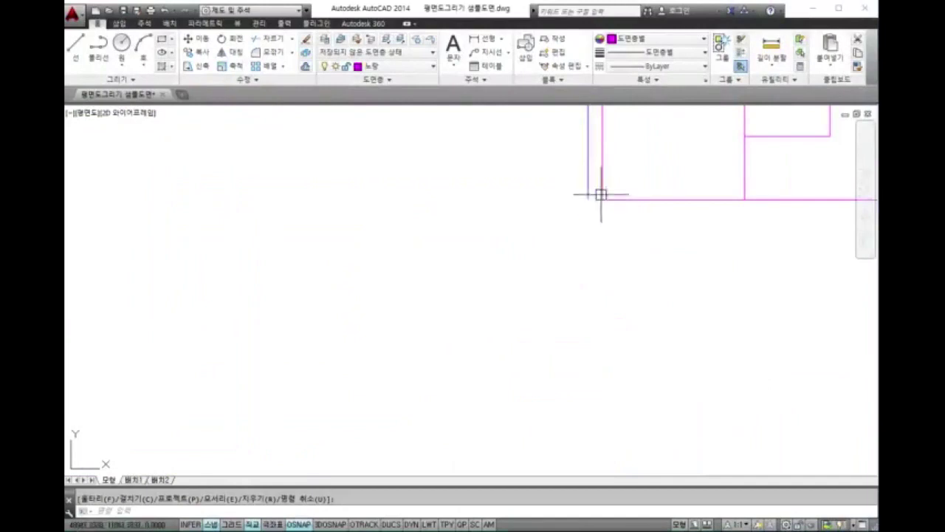
scroll(627, 276, down, 4)
scroll(635, 298, down, 2)
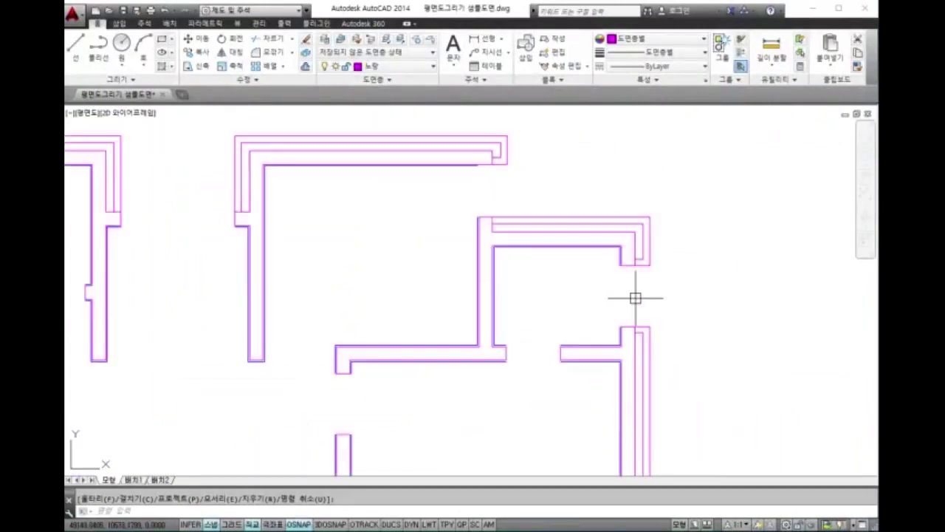
scroll(635, 298, down, 2)
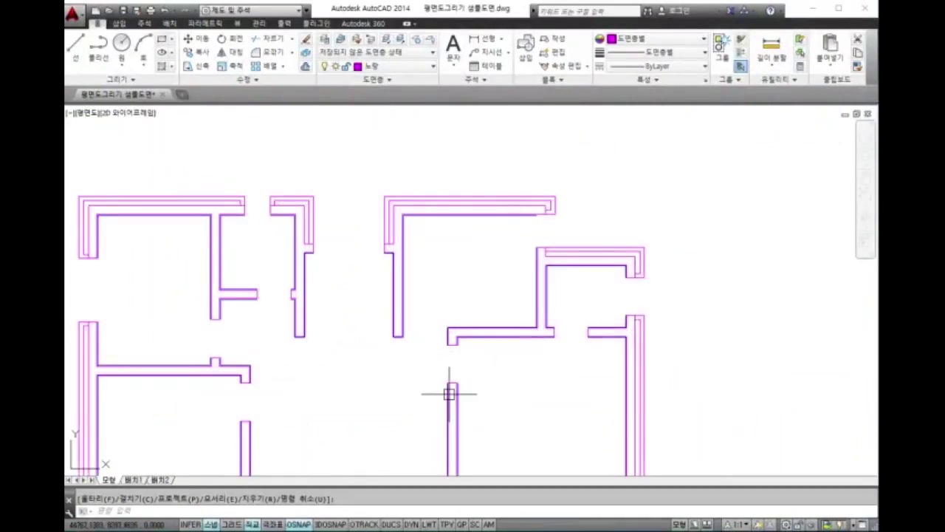
scroll(449, 395, up, 6)
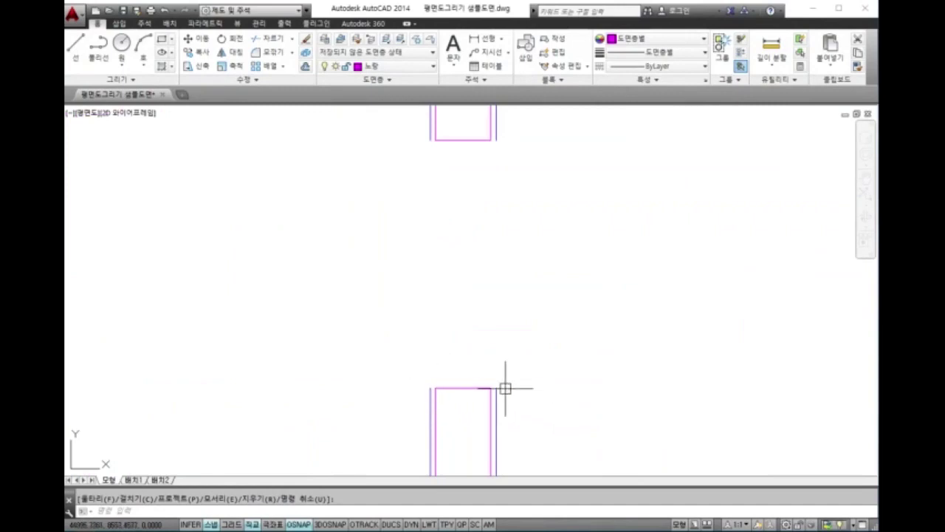
scroll(558, 407, down, 2)
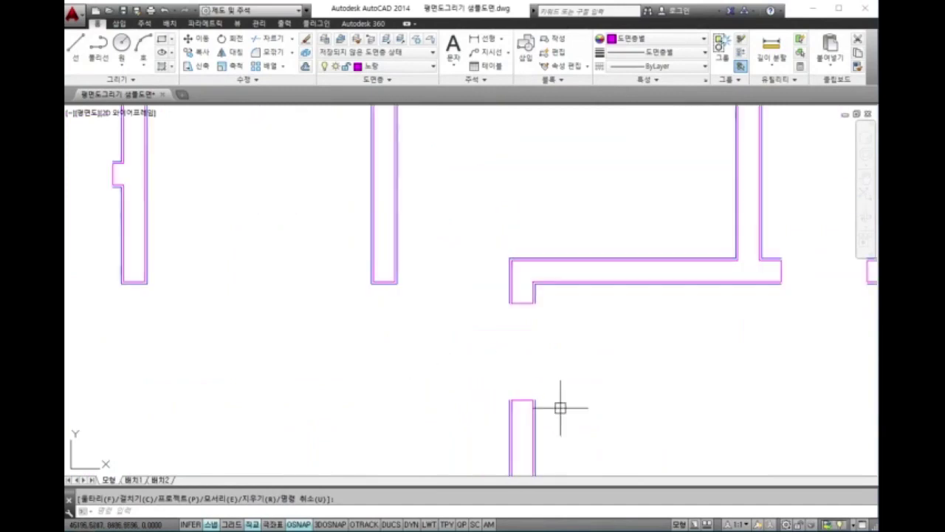
scroll(362, 347, up, 1)
scroll(333, 372, down, 2)
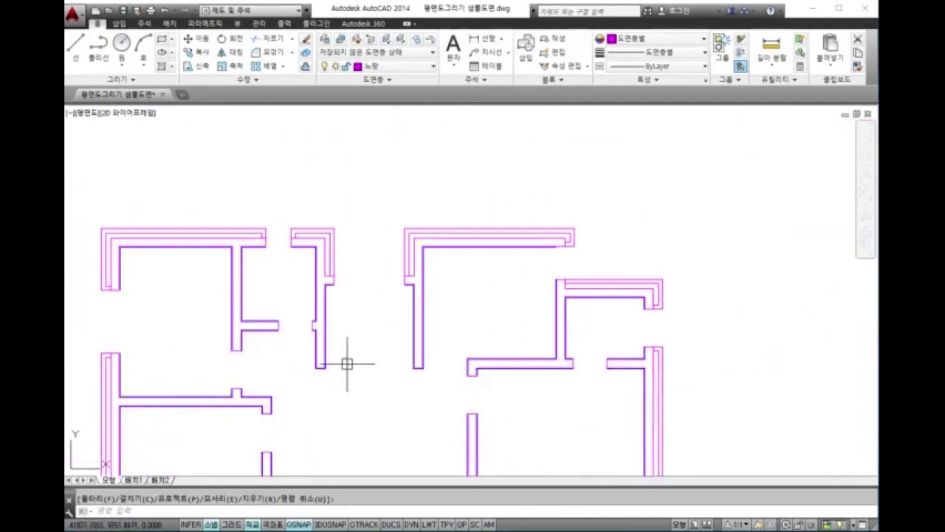
scroll(318, 371, up, 2)
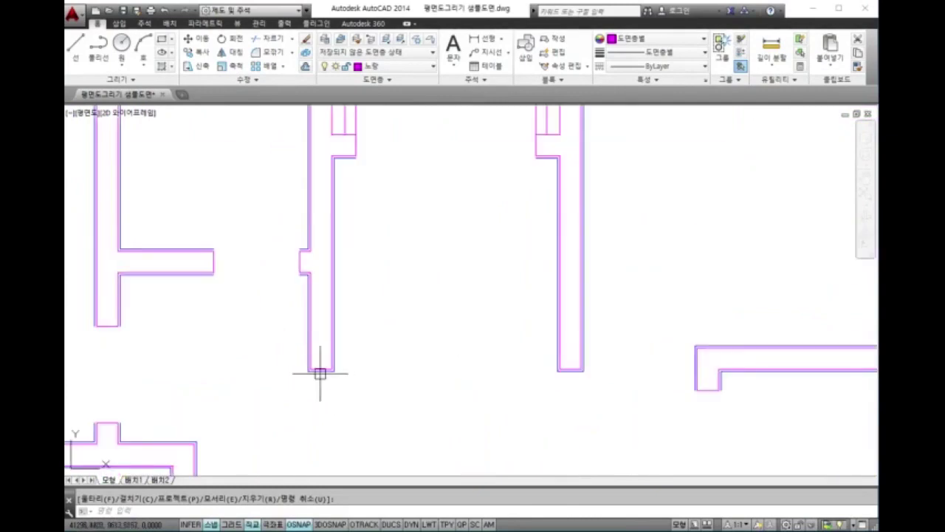
scroll(325, 385, up, 2)
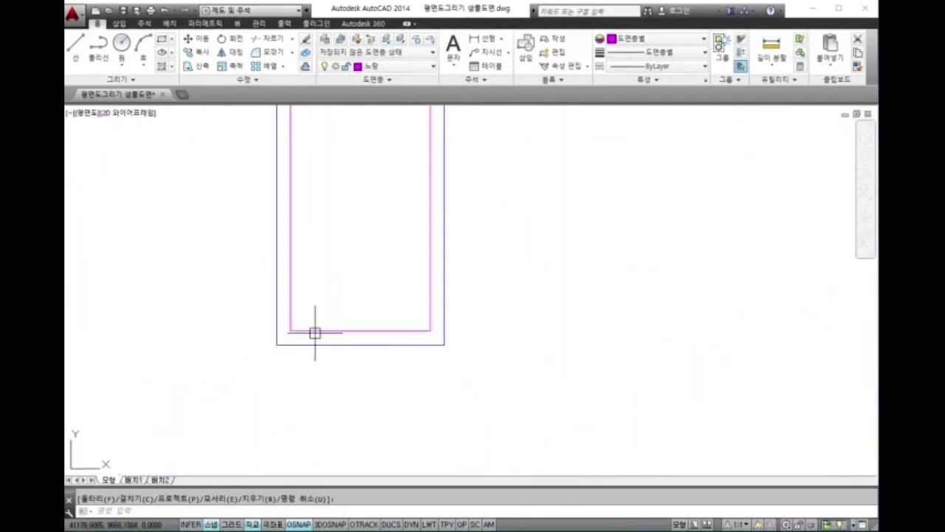
key(Escape)
click(312, 344)
key(Escape)
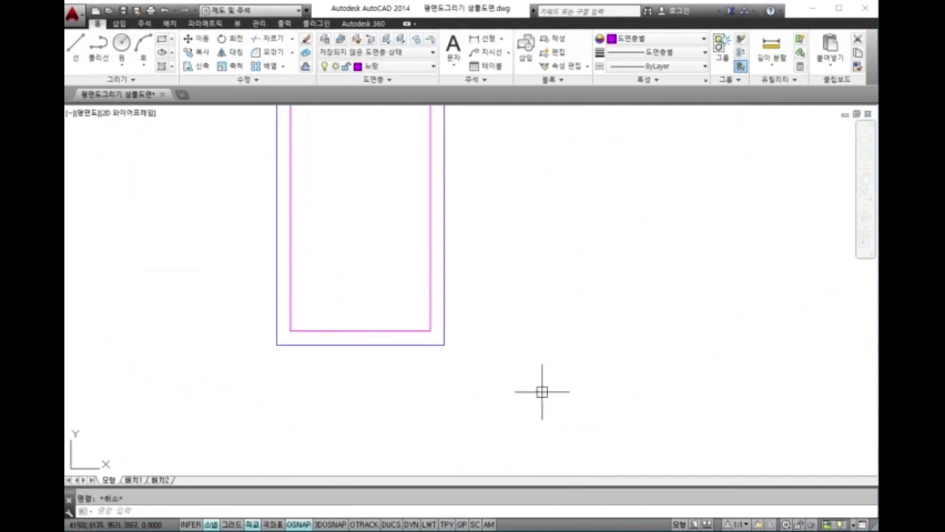
scroll(443, 376, down, 3)
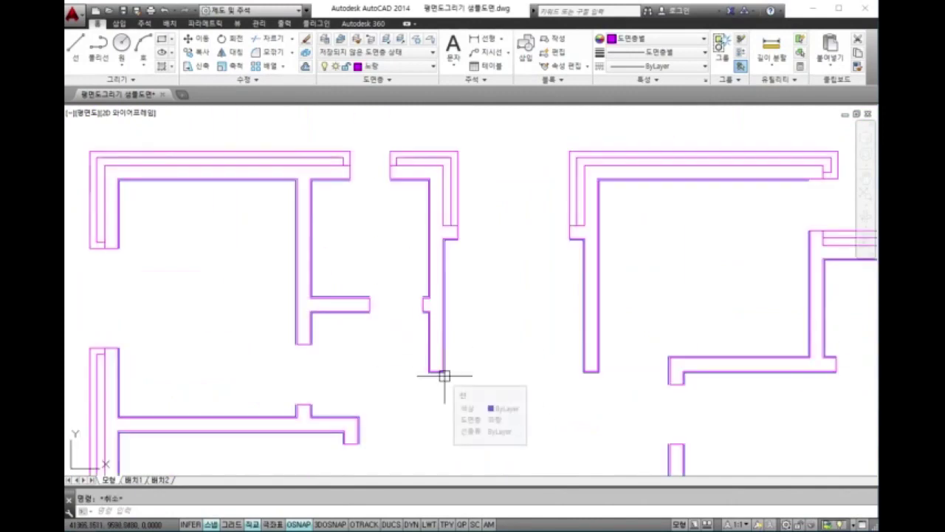
scroll(428, 292, down, 5)
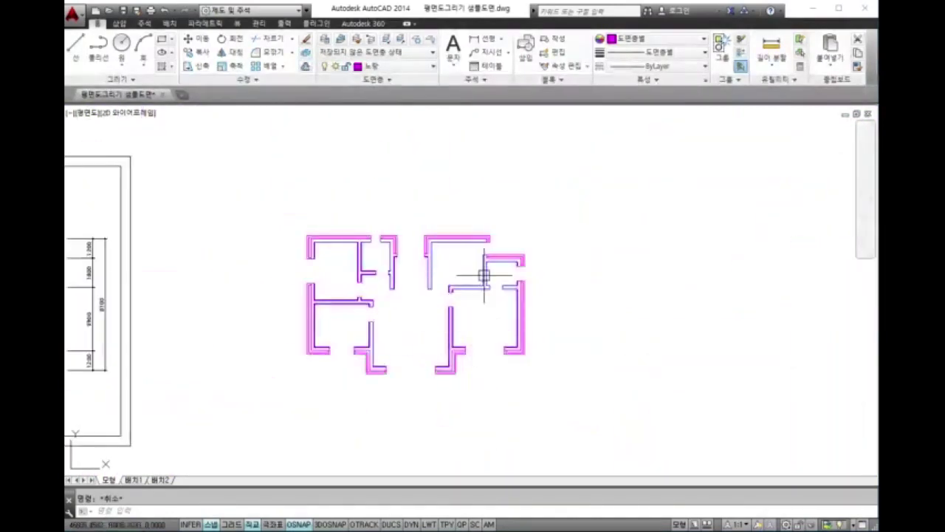
scroll(480, 238, up, 5)
scroll(564, 258, up, 3)
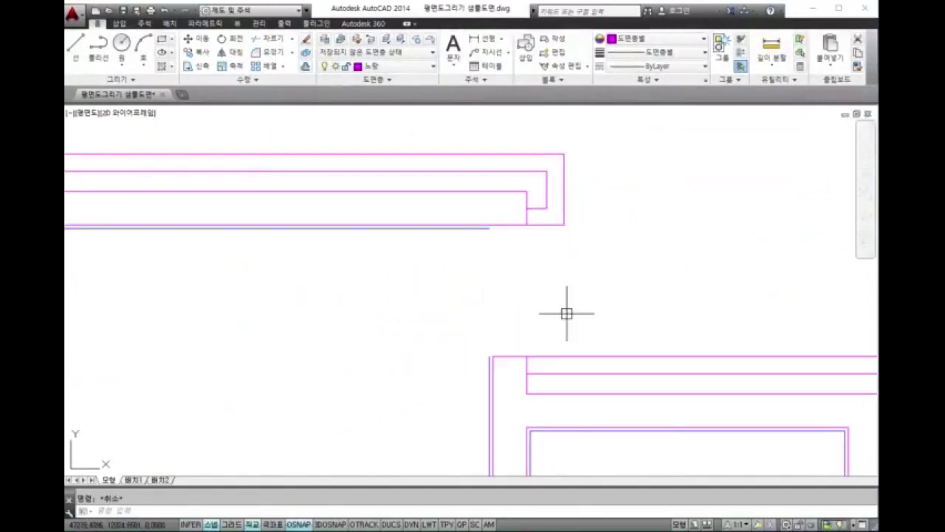
Step: Examine the wall ends at the stepped upper exterior wall and the top-left corner of the upper-right room
scroll(548, 244, up, 1)
scroll(580, 221, down, 5)
scroll(580, 301, up, 3)
scroll(580, 301, up, 2)
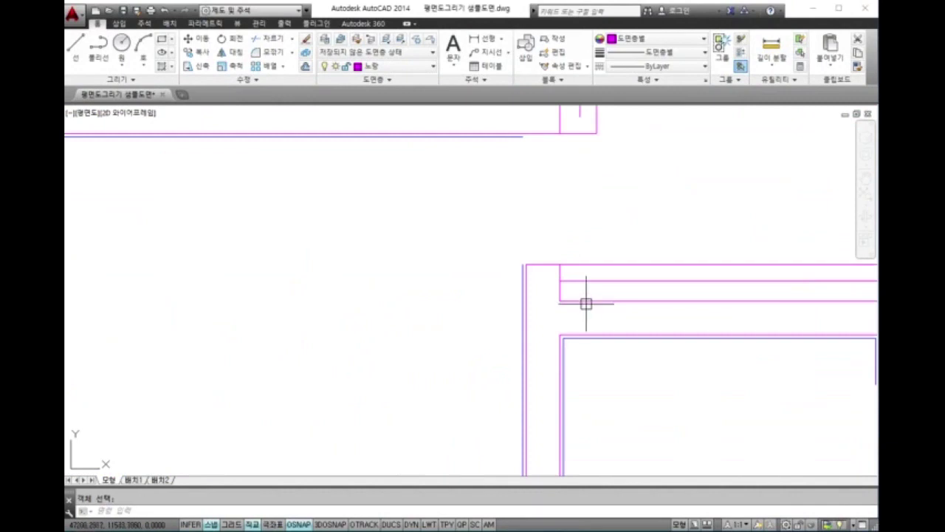
scroll(589, 304, down, 2)
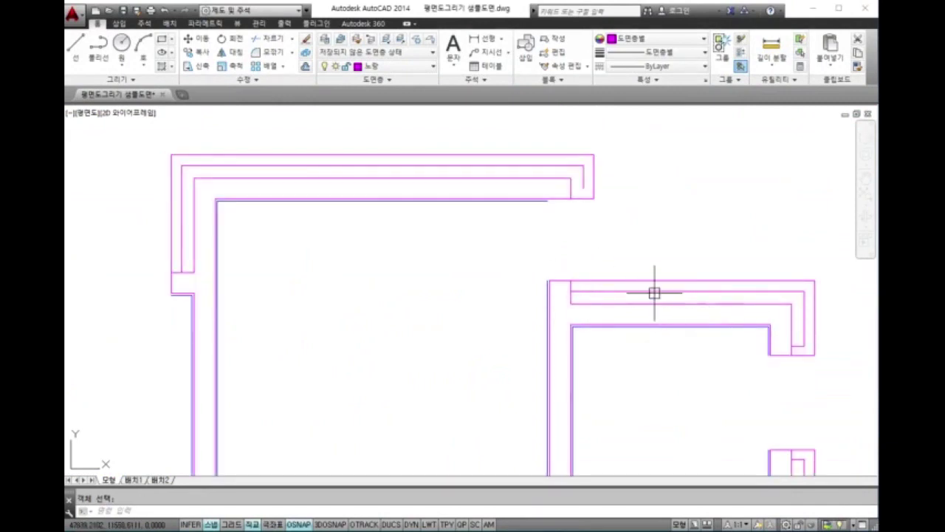
mouse_move(655, 292)
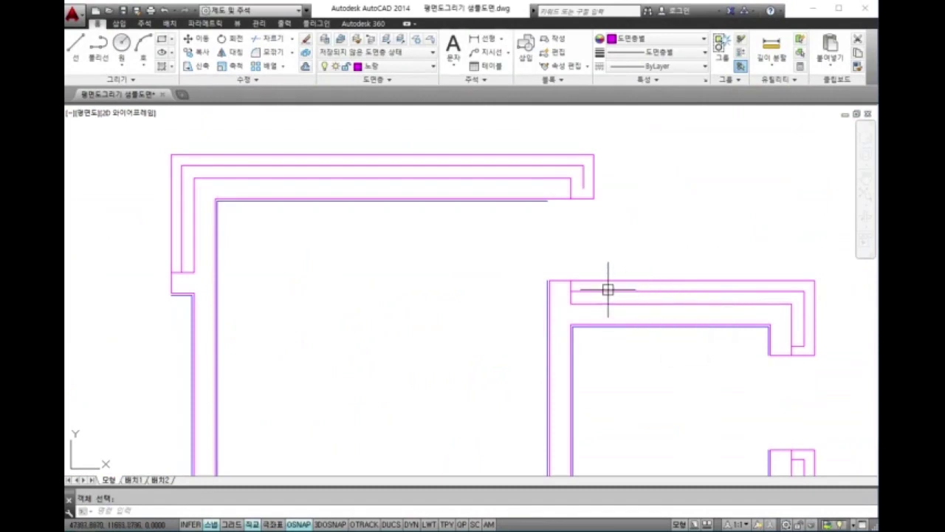
scroll(620, 281, up, 1)
scroll(548, 288, up, 1)
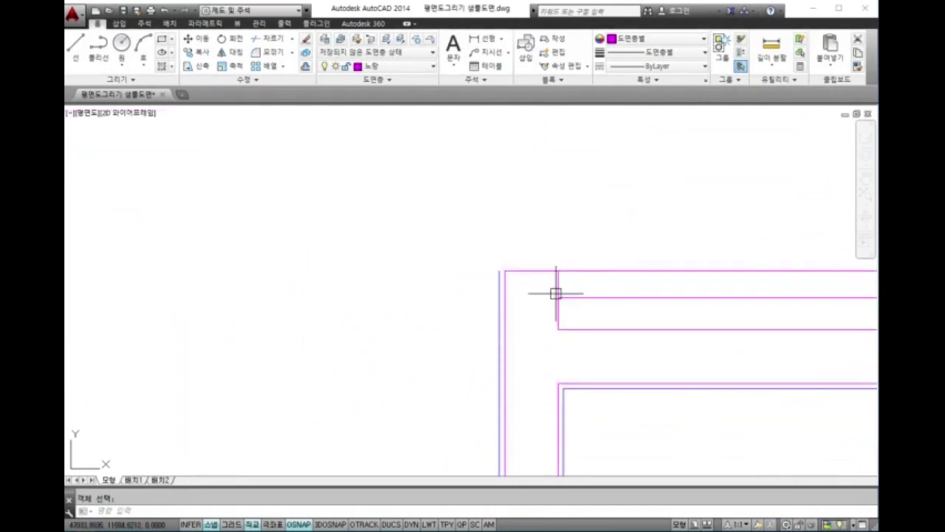
Step: Extend the short middle wall line at the east end of the upper exterior wall down to the wall's lower line
scroll(555, 294, down, 2)
middle_drag(581, 221, 590, 301)
scroll(564, 282, up, 2)
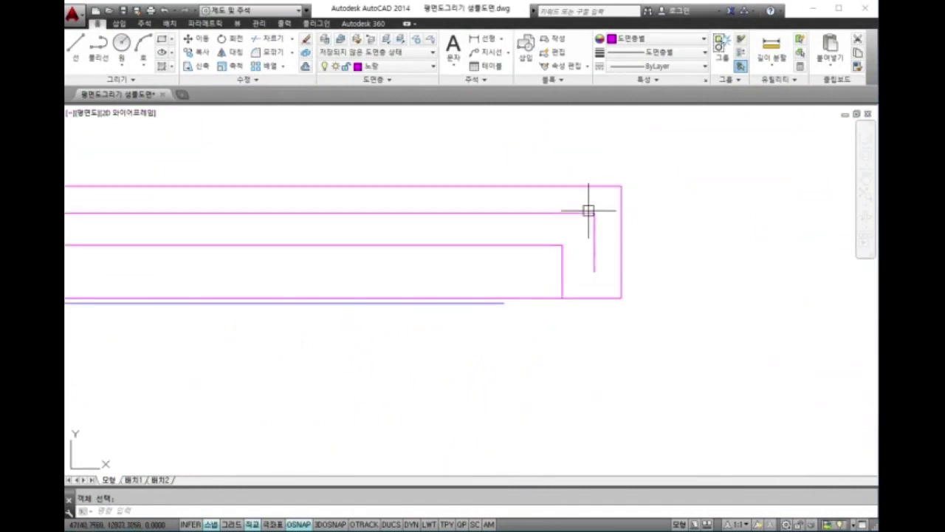
text(ex)
key(space)
key(space)
click(595, 266)
key(Escape)
key(Escape)
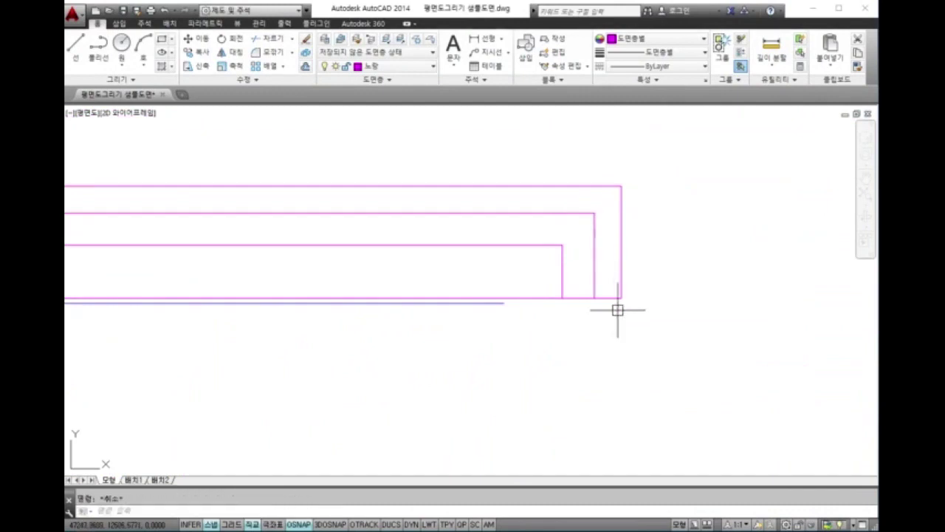
Step: Offset the lower line of the upper exterior wall 90 upward into the wall
text(o)
key(space)
text(90)
key(space)
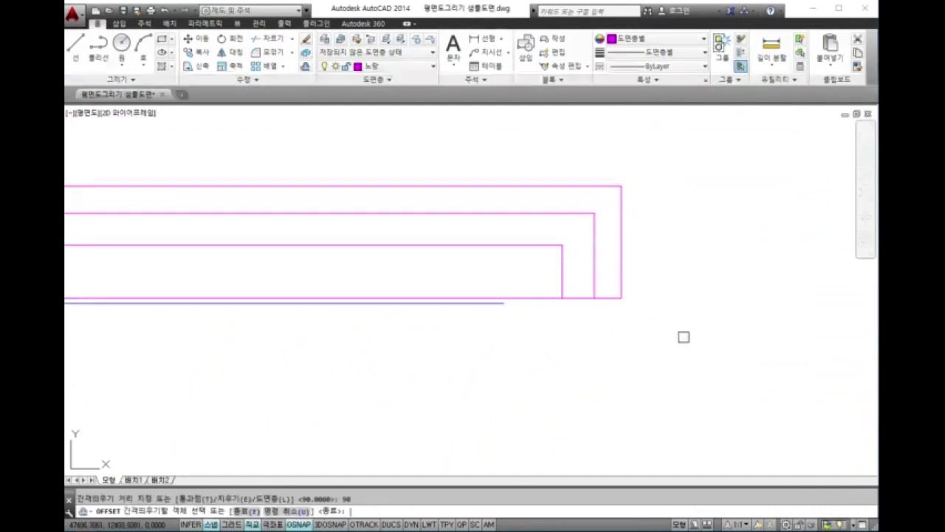
click(583, 297)
click(578, 252)
key(space)
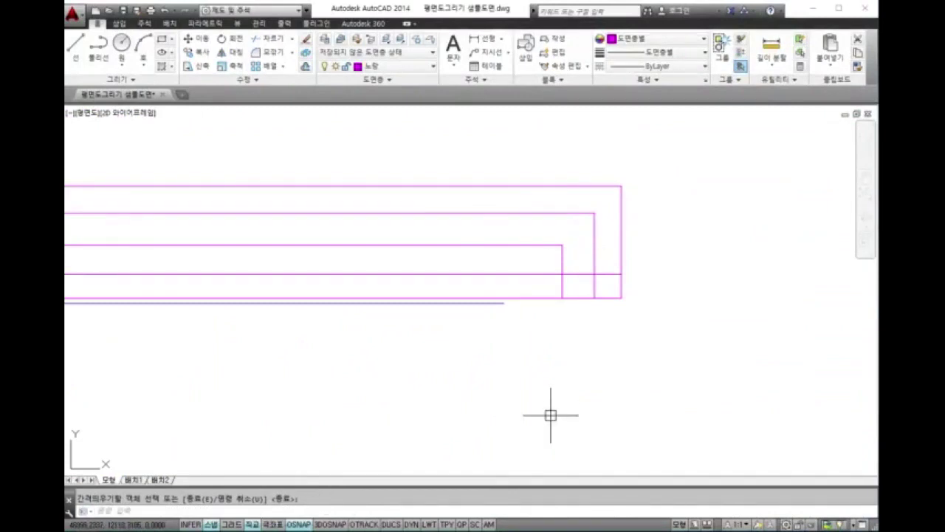
Step: Trim the offset line to the cavity at the wall's east end, cutting the vertical middle line back to it
text(tr)
key(space)
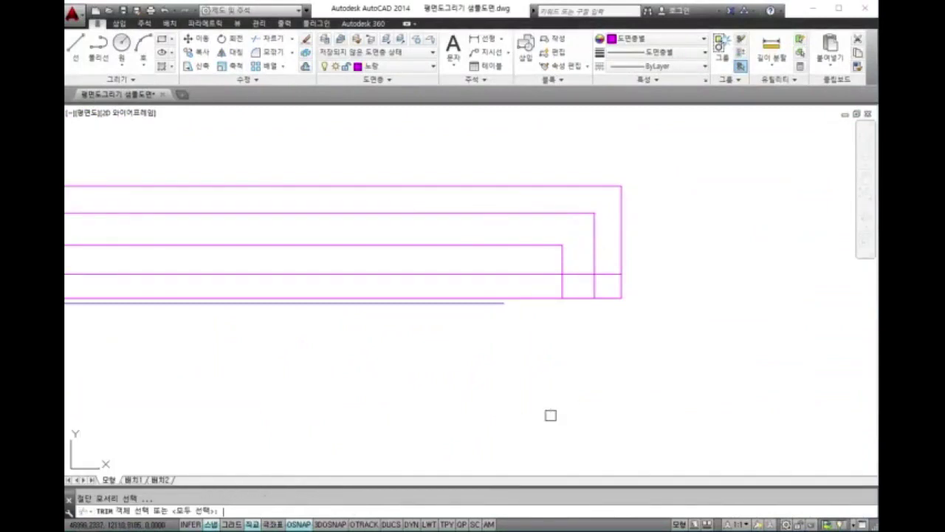
key(space)
click(522, 274)
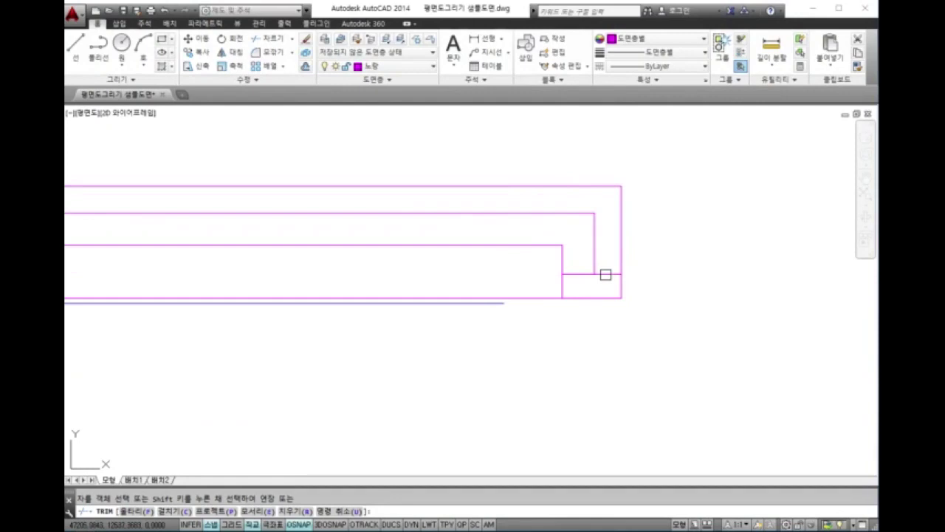
key(space)
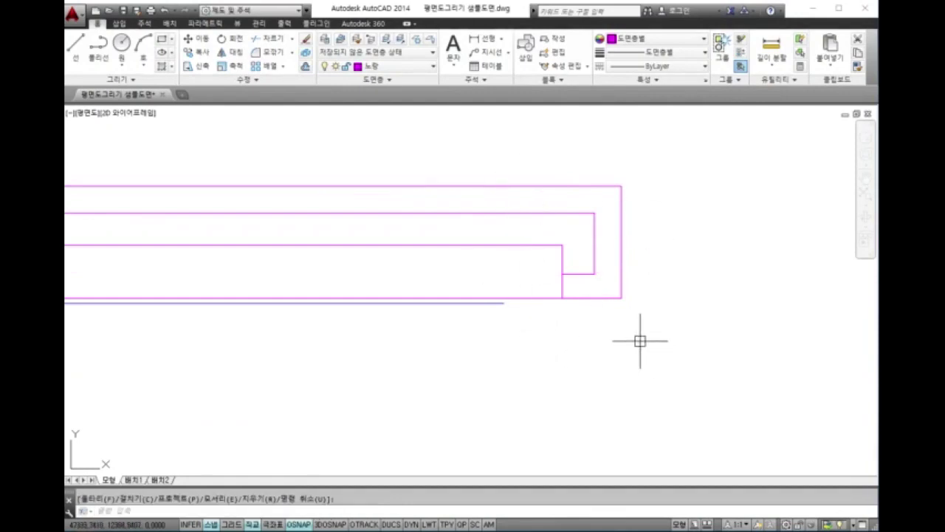
Step: Make 하늘 the current layer for drawing in the floor plan
scroll(639, 340, down, 4)
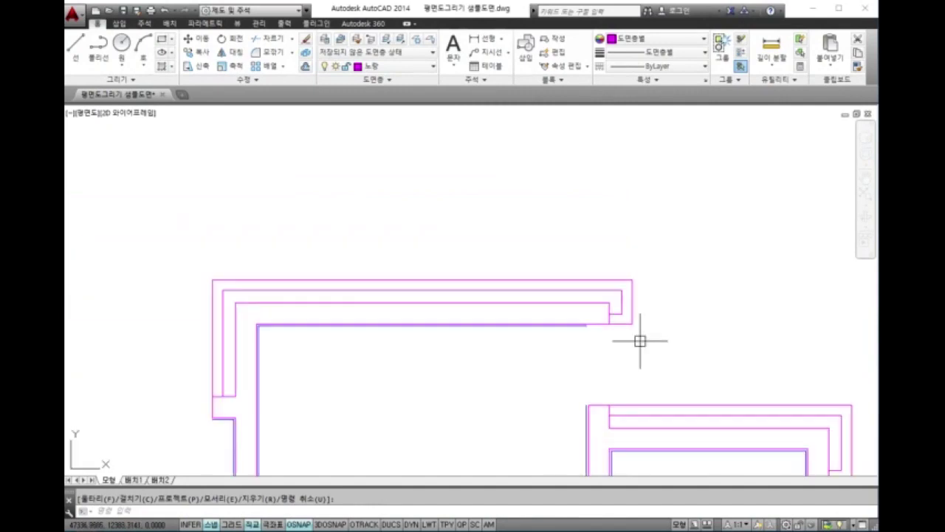
middle_drag(584, 408, 586, 221)
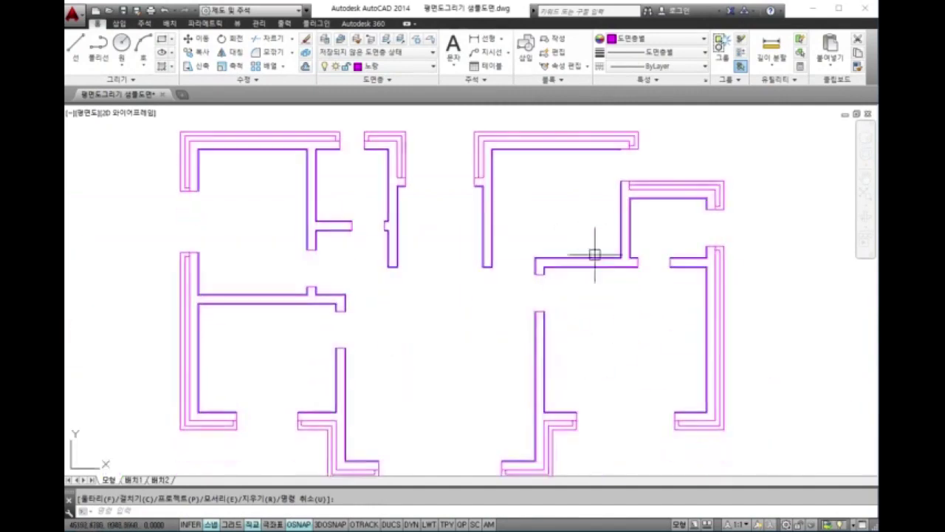
middle_drag(602, 356, 624, 292)
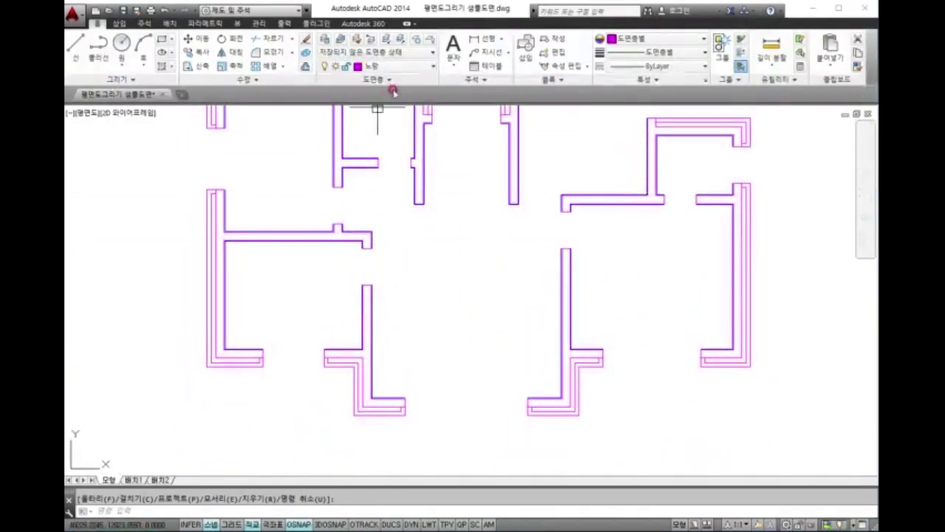
click(377, 66)
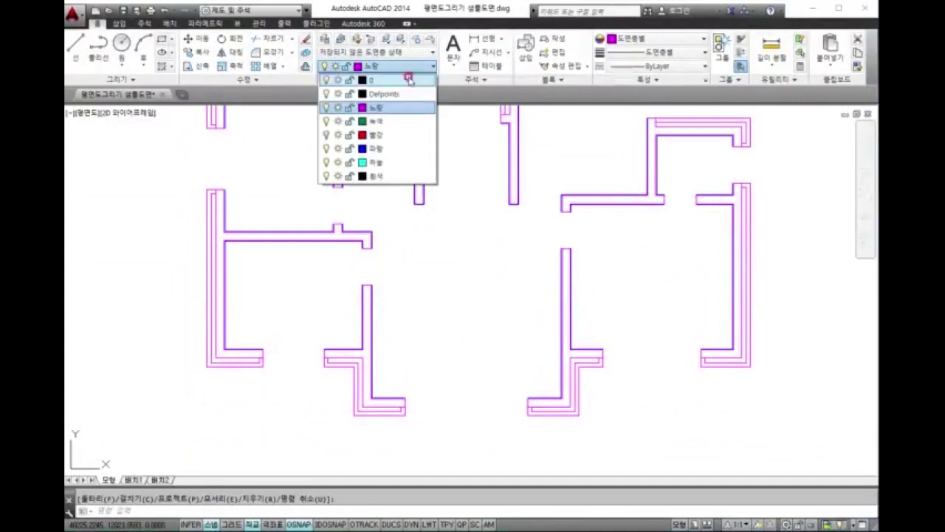
click(397, 162)
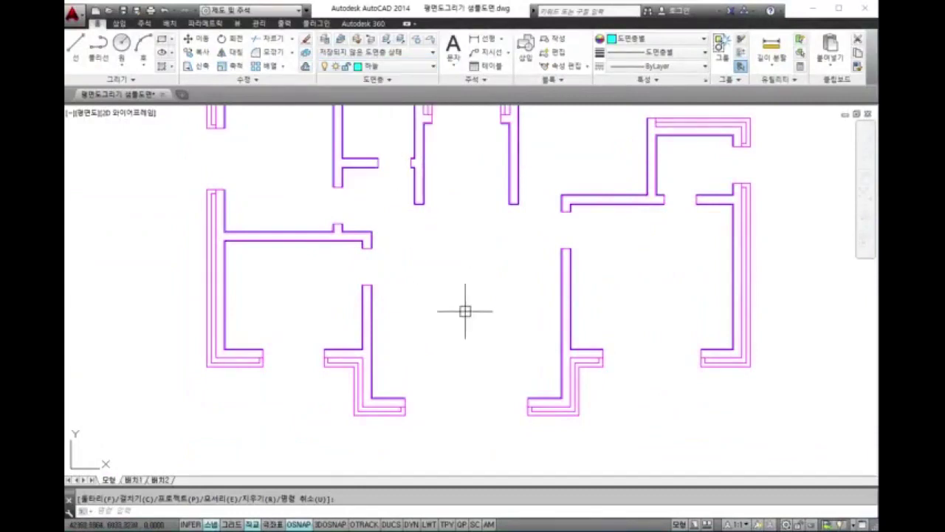
middle_drag(464, 310, 477, 327)
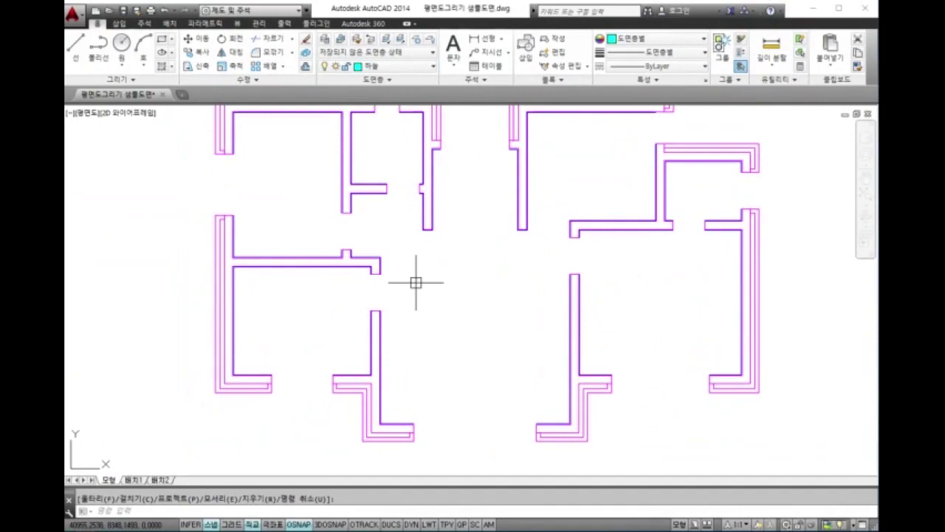